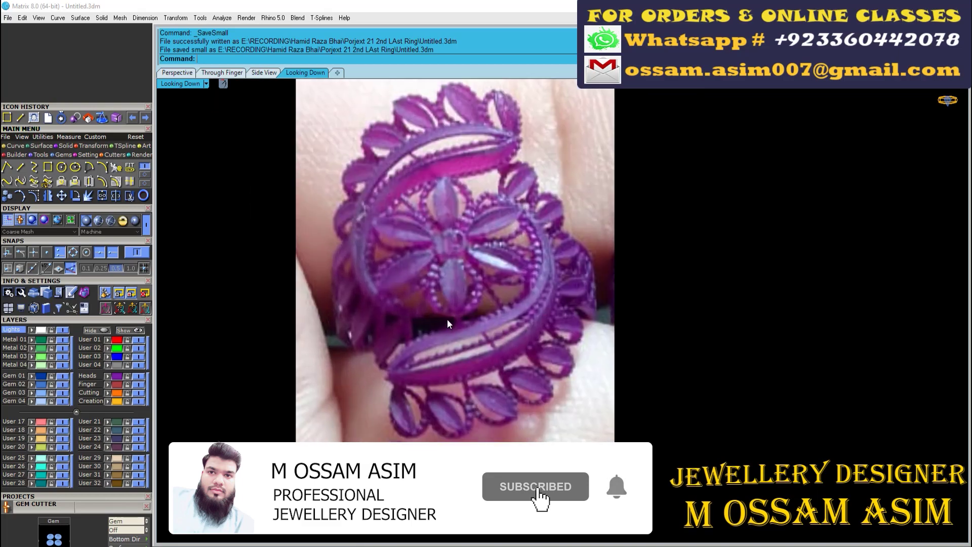
# Draw a straight reference line across the ring picture
pyautogui.click(34, 170)
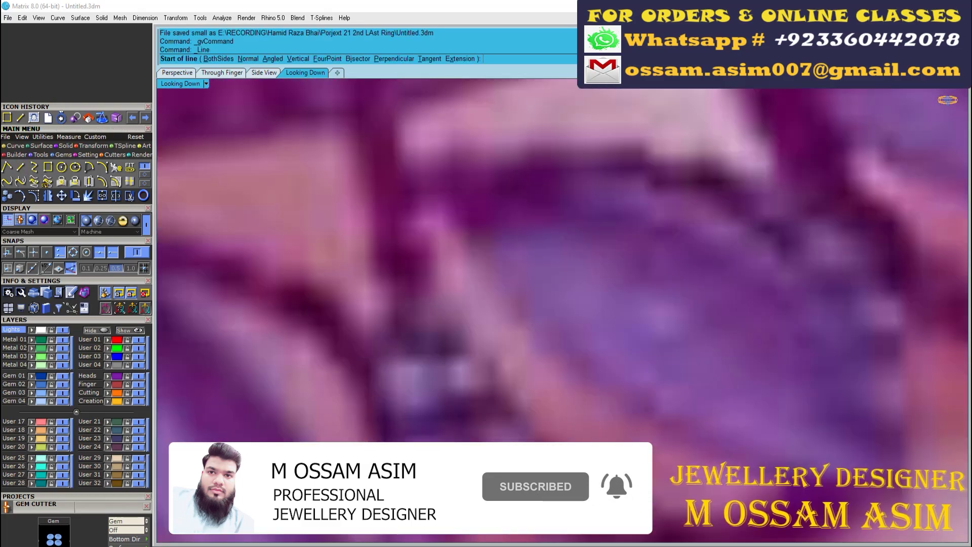
pyautogui.click(235, 262)
pyautogui.press('Escape')
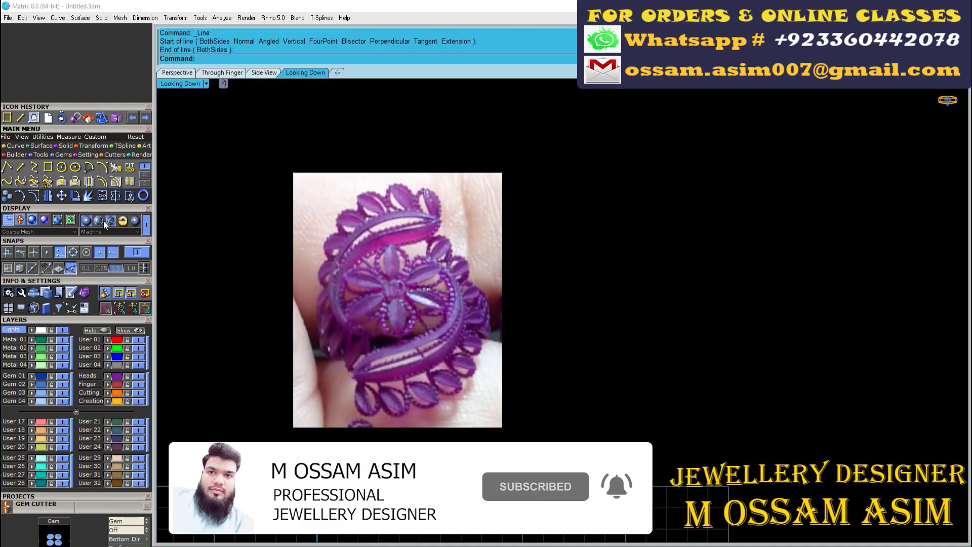
# Scale the ring picture down by a factor of .45 in shaded view
pyautogui.click(104, 221)
pyautogui.moveTo(587, 136); pyautogui.dragTo(302, 429)
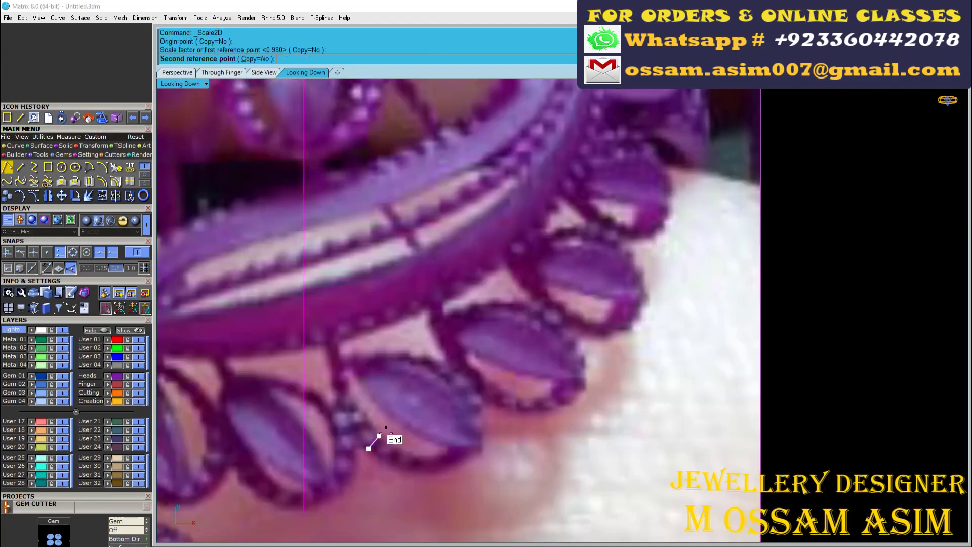
pyautogui.write('.45')
pyautogui.press('Return')
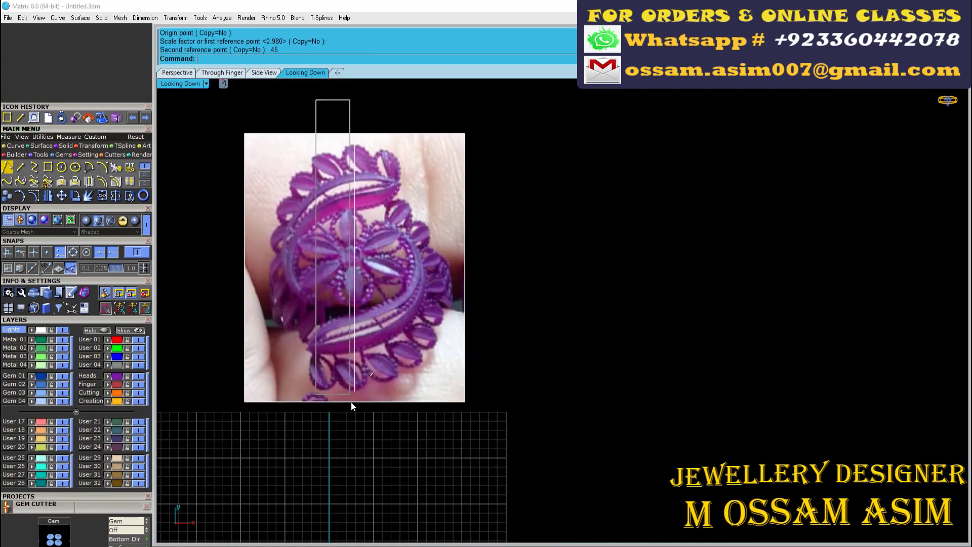
# Measure the reference line at 26.902 mm, then start moving the picture
pyautogui.click(71, 138)
pyautogui.click(41, 168)
pyautogui.scroll(-1, 217, 169)
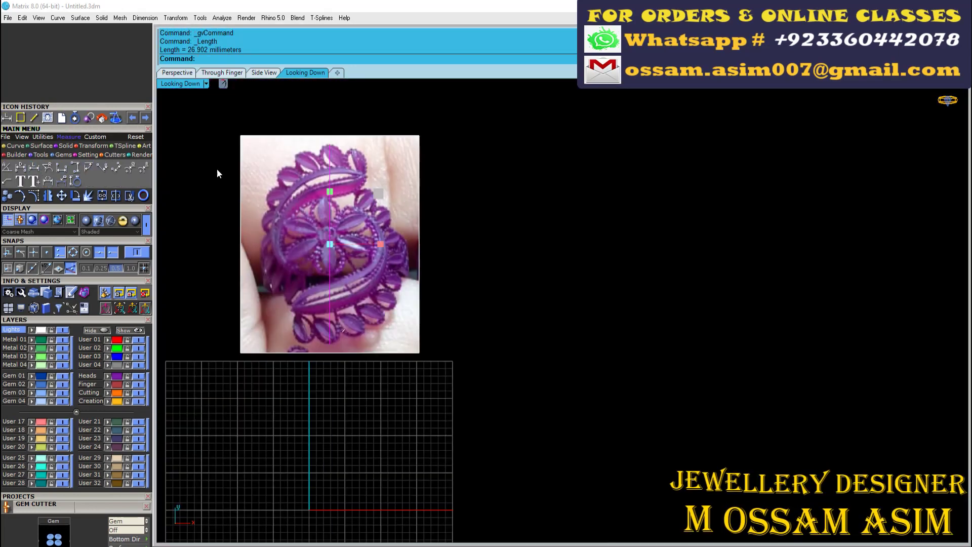
pyautogui.scroll(1, 304, 166)
pyautogui.scroll(1, 356, 208)
pyautogui.scroll(-1, 305, 162)
pyautogui.scroll(-1, 305, 163)
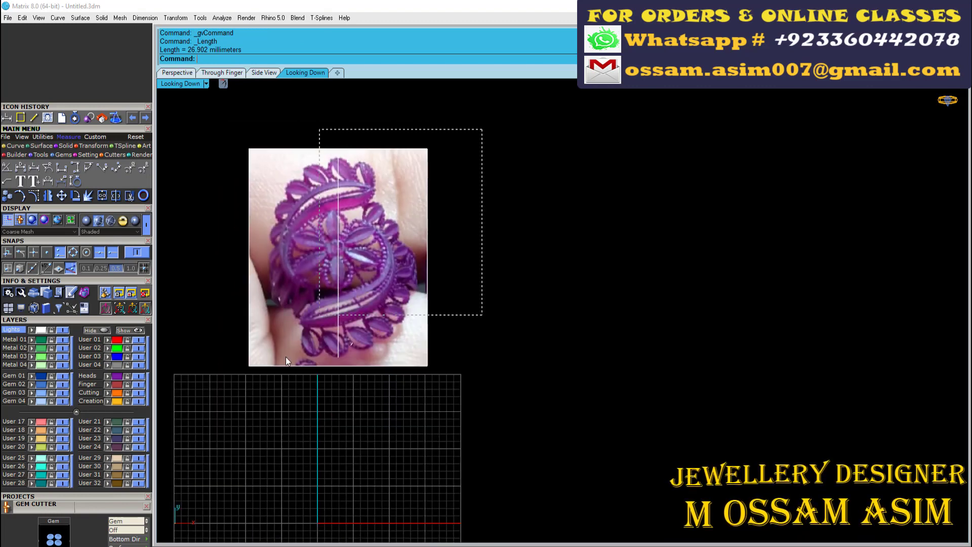
pyautogui.click(61, 196)
# Move the ring picture's centre onto the origin (0)
pyautogui.click(338, 257)
pyautogui.write('0')
pyautogui.press('Return')
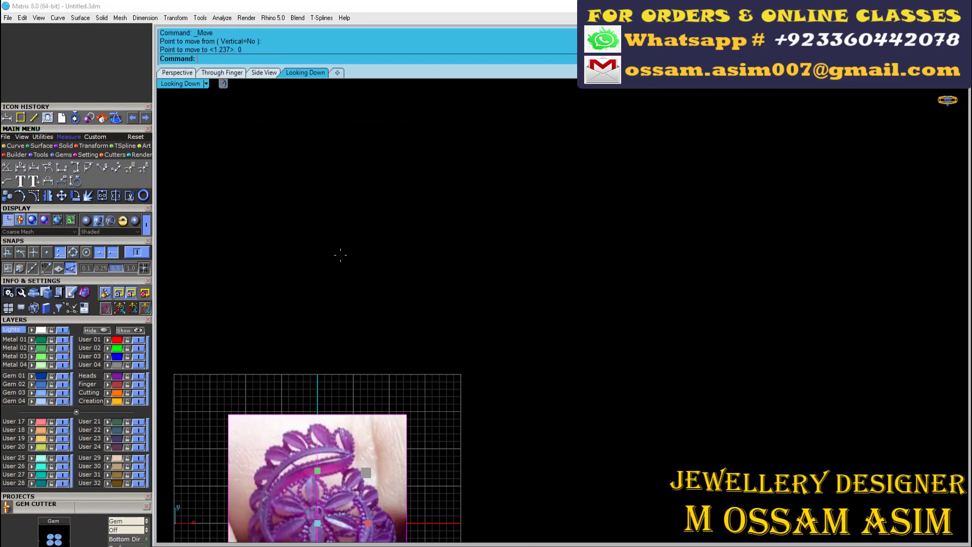
pyautogui.moveTo(339, 299); pyautogui.dragTo(352, 233, button='right')
pyautogui.scroll(-1, 372, 355)
# Make the ring picture semi-transparent using the Transparency slider in Properties
pyautogui.click(371, 354)
pyautogui.press('F3')
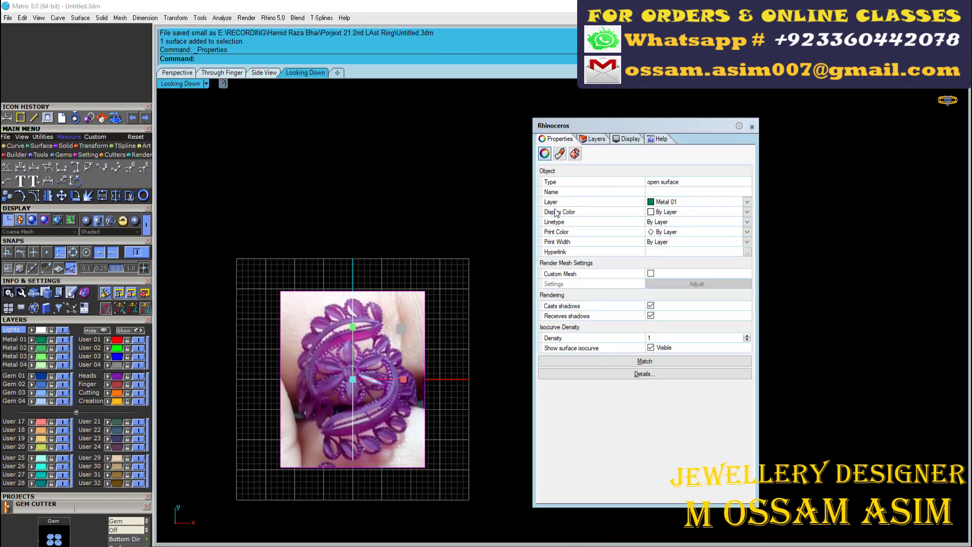
pyautogui.moveTo(628, 318); pyautogui.dragTo(669, 318)
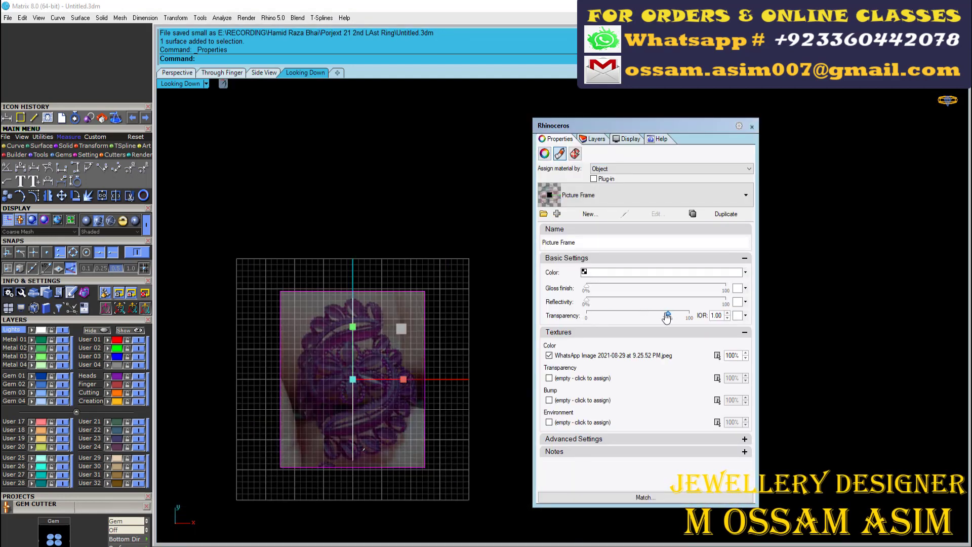
pyautogui.click(752, 126)
# Window-select the two reference curves and group them
pyautogui.scroll(3, 404, 272)
pyautogui.scroll(2, 393, 358)
pyautogui.scroll(-3, 393, 358)
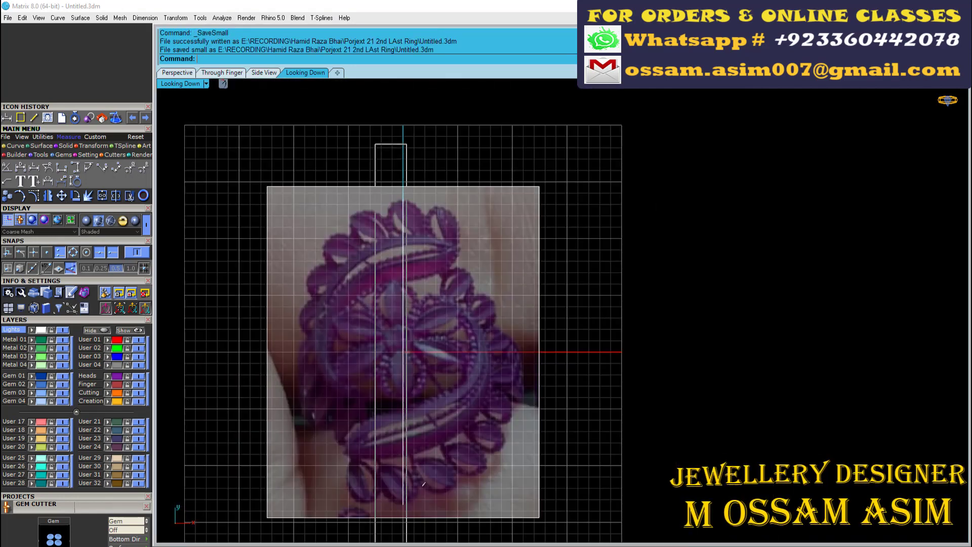
pyautogui.moveTo(375, 136); pyautogui.dragTo(405, 536)
pyautogui.hotkey('ctrl', 'g')
pyautogui.scroll(2, 455, 364)
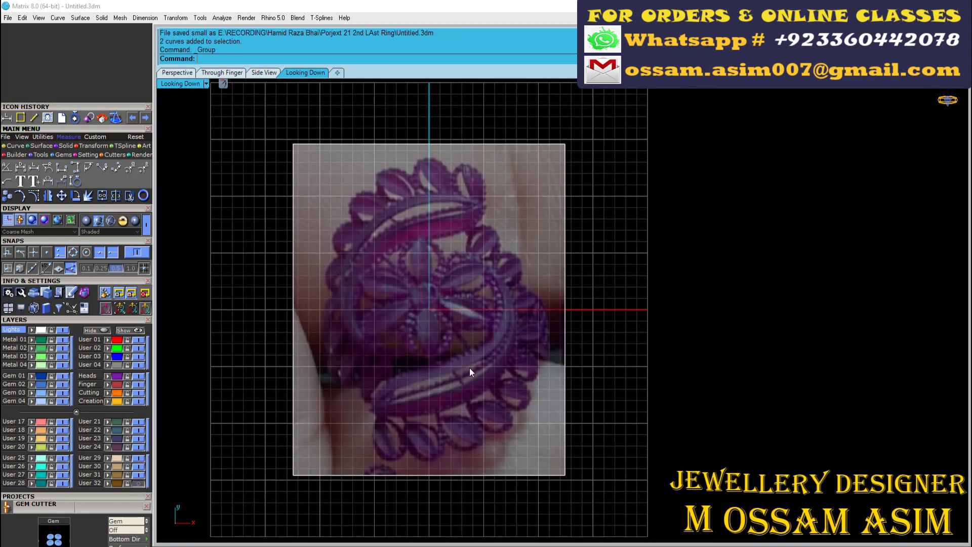
pyautogui.scroll(2, 416, 337)
# Trace the first leaf edge with an interpolated curve
pyautogui.click(15, 146)
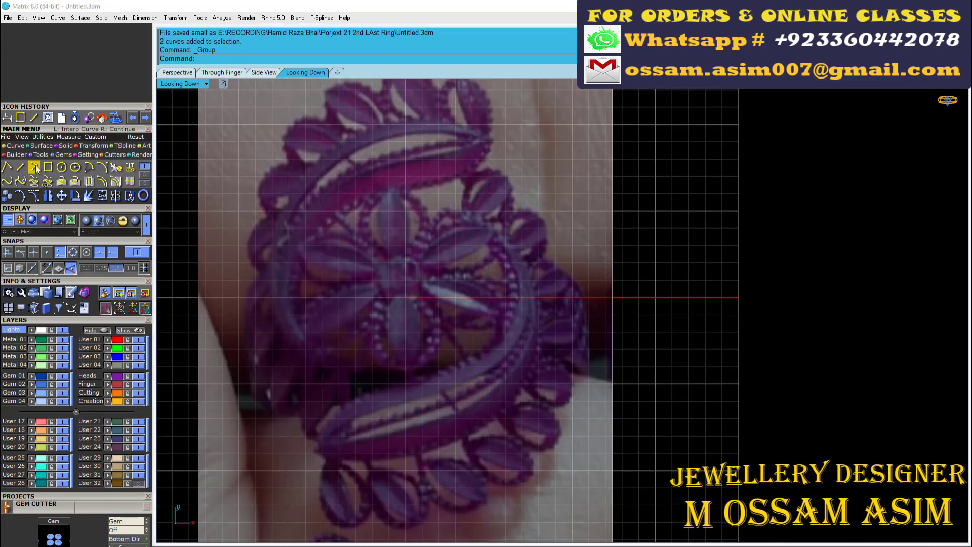
pyautogui.click(34, 167)
pyautogui.scroll(3, 455, 212)
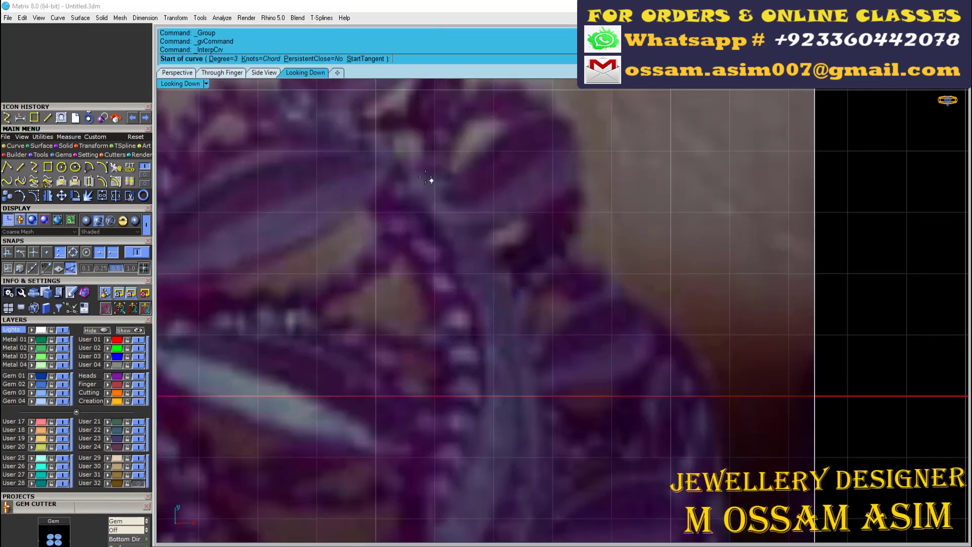
pyautogui.click(547, 398)
pyautogui.moveTo(547, 397); pyautogui.dragTo(505, 286, button='right')
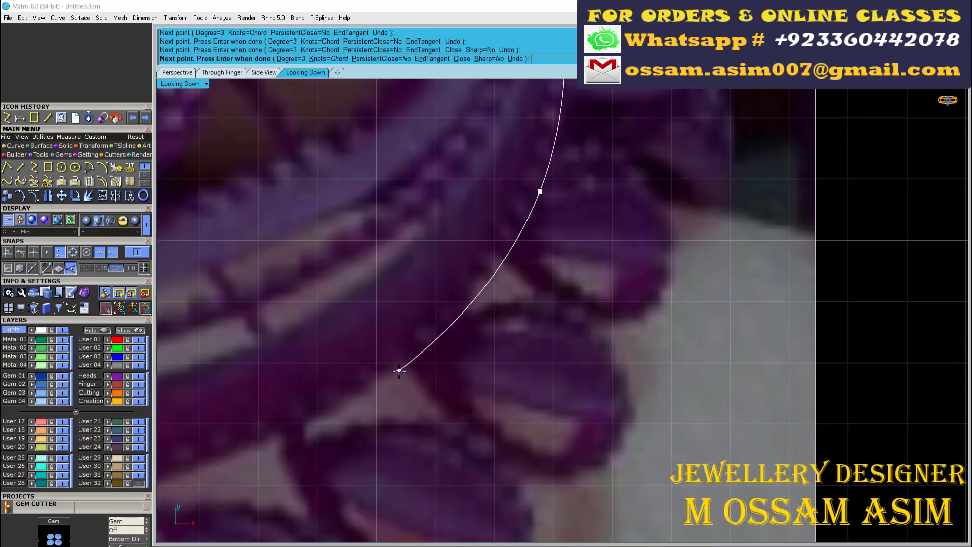
pyautogui.click(400, 369)
pyautogui.moveTo(400, 369); pyautogui.dragTo(639, 278, button='right')
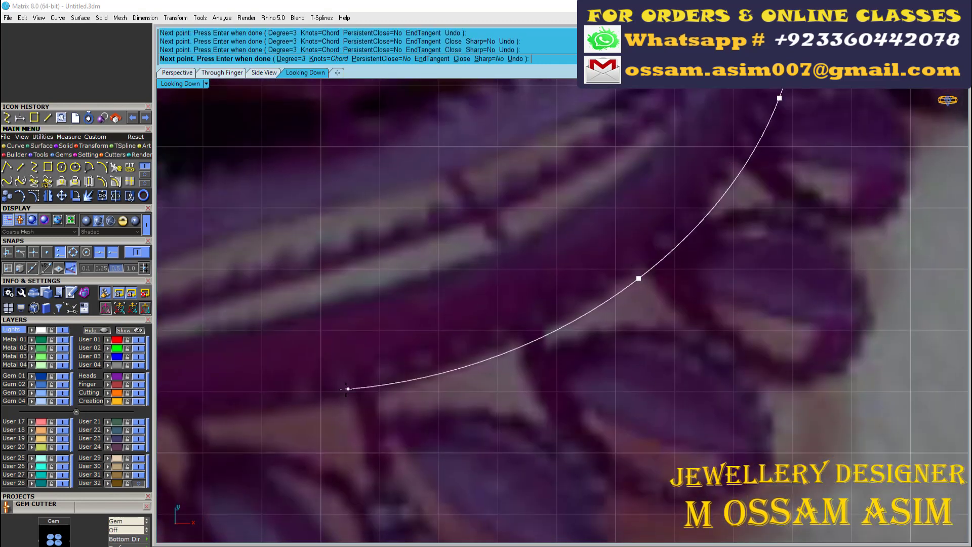
pyautogui.click(332, 401)
pyautogui.moveTo(333, 401); pyautogui.dragTo(647, 306, button='right')
pyautogui.click(262, 338)
pyautogui.moveTo(262, 338); pyautogui.dragTo(430, 343, button='right')
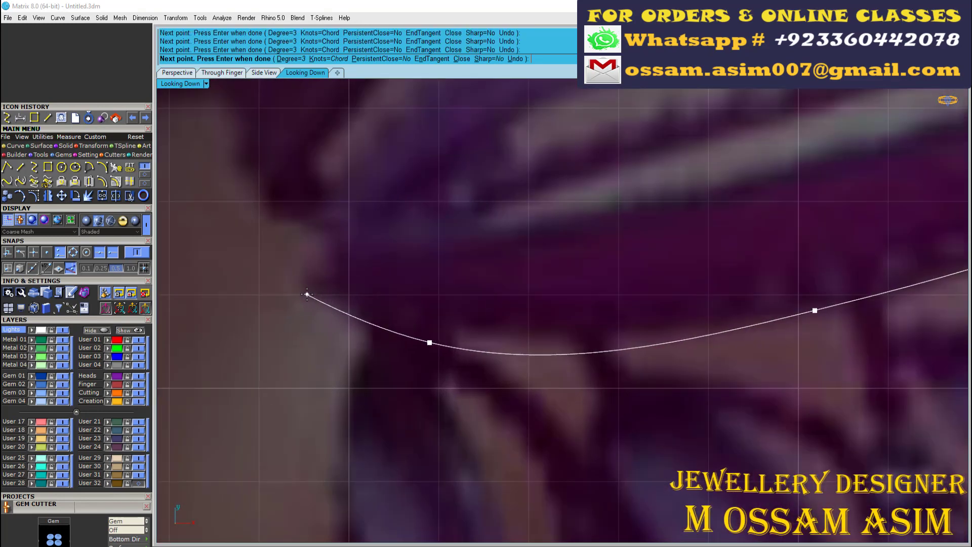
# Trace the second leaf edge with another interpolated curve ending at the leaf tip
pyautogui.click(299, 263)
pyautogui.moveTo(299, 263); pyautogui.dragTo(195, 371, button='right')
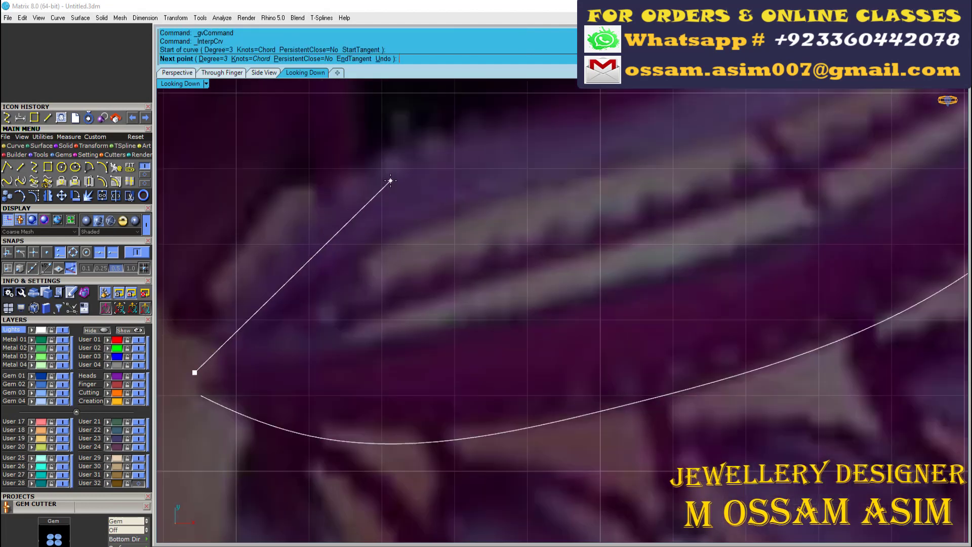
pyautogui.click(314, 201)
pyautogui.moveTo(314, 202); pyautogui.dragTo(284, 295, button='right')
pyautogui.click(444, 210)
pyautogui.moveTo(445, 210); pyautogui.dragTo(304, 326, button='right')
pyautogui.click(534, 262)
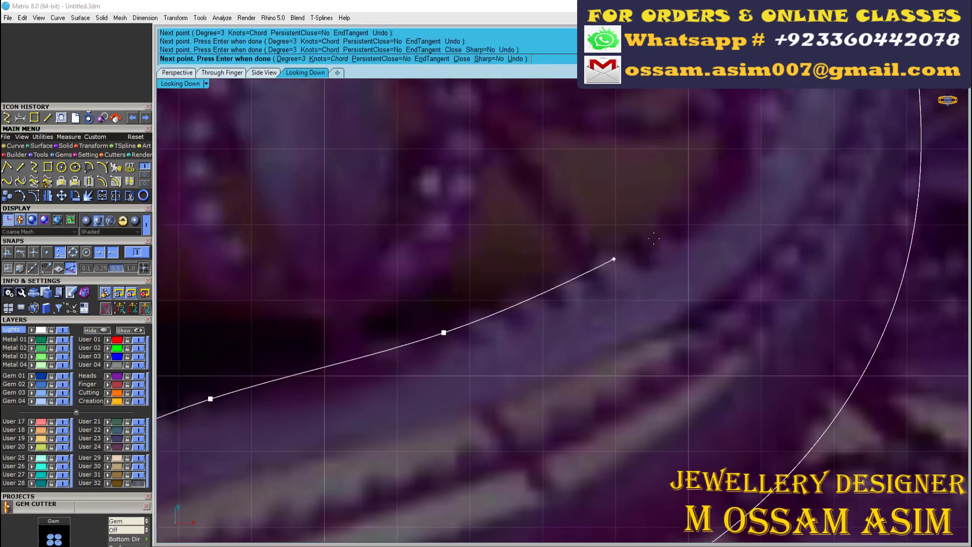
pyautogui.click(614, 258)
pyautogui.moveTo(614, 259); pyautogui.dragTo(293, 501, button='right')
pyautogui.click(537, 369)
pyautogui.click(629, 208)
pyautogui.moveTo(630, 208); pyautogui.dragTo(588, 492, button='right')
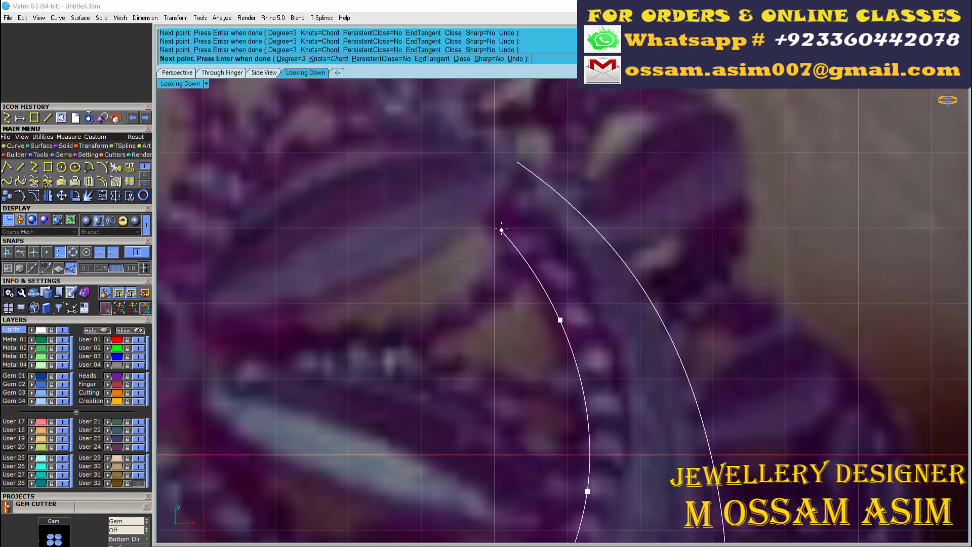
pyautogui.click(505, 202)
pyautogui.press('Return')
pyautogui.scroll(-3, 518, 211)
pyautogui.scroll(1, 551, 410)
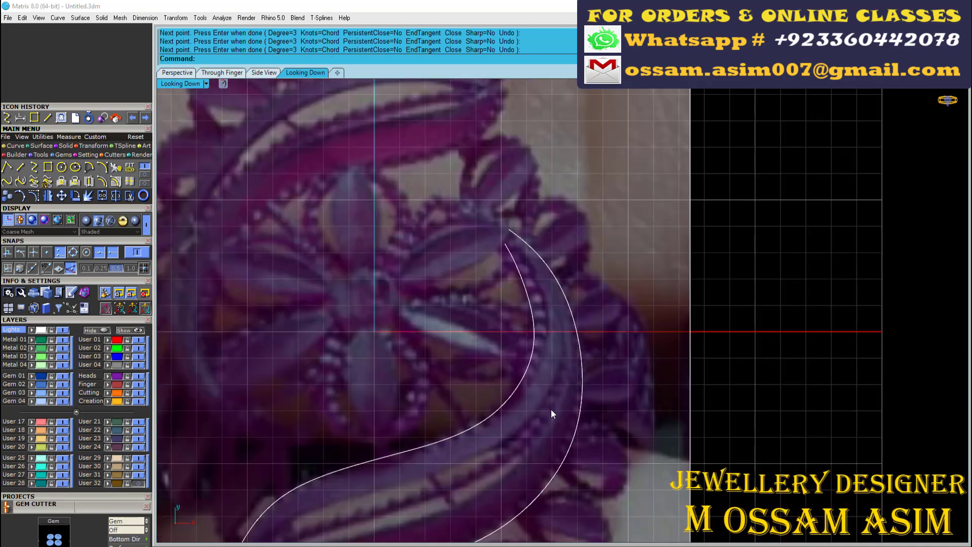
pyautogui.scroll(-1, 527, 336)
# Delete the stray unwanted curve, leaving the two leaf-edge curves
pyautogui.click(534, 437)
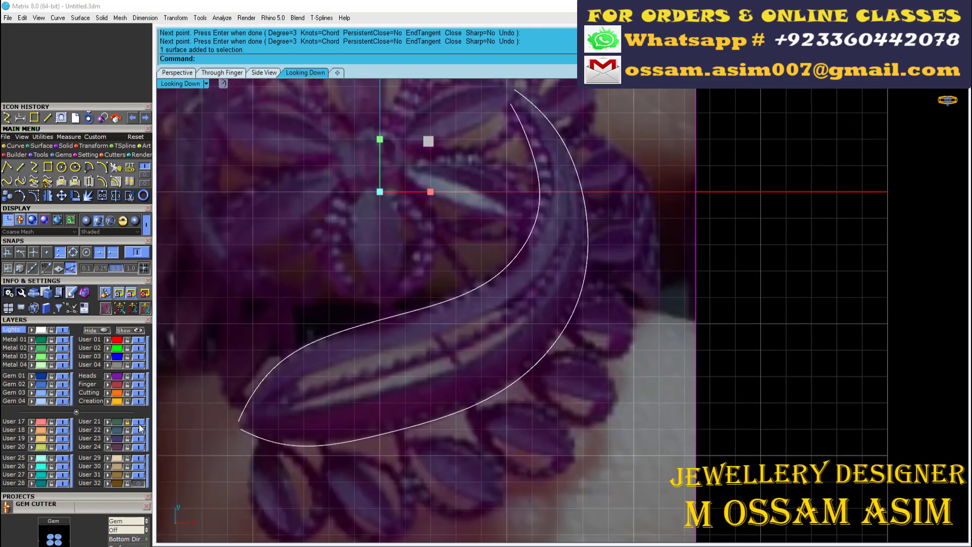
pyautogui.scroll(-3, 649, 231)
pyautogui.click(648, 230)
pyautogui.press('Delete')
pyautogui.scroll(2, 579, 274)
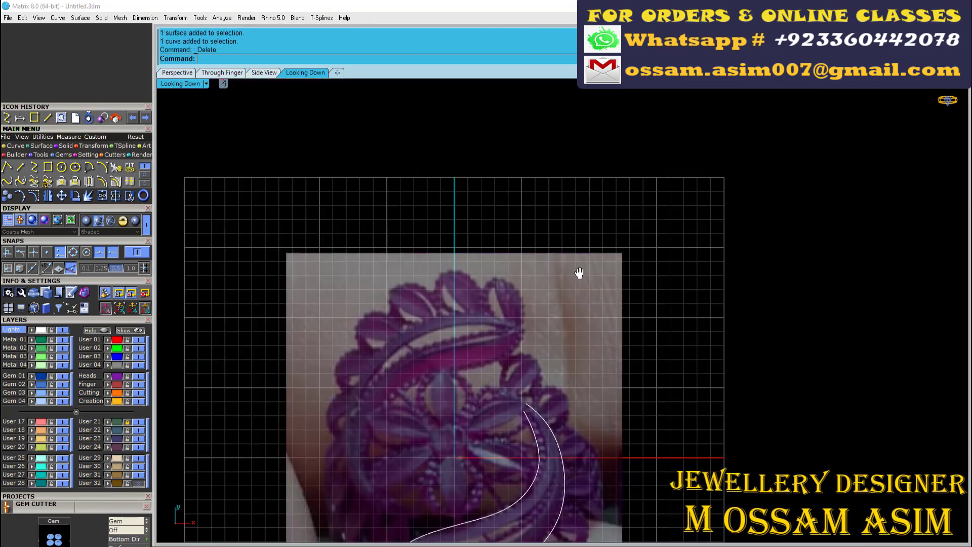
pyautogui.scroll(1, 490, 363)
pyautogui.scroll(1, 509, 508)
# Rebuild the crescent curves to 68 points, degree 3, and nudge the tip control points
pyautogui.click(129, 196)
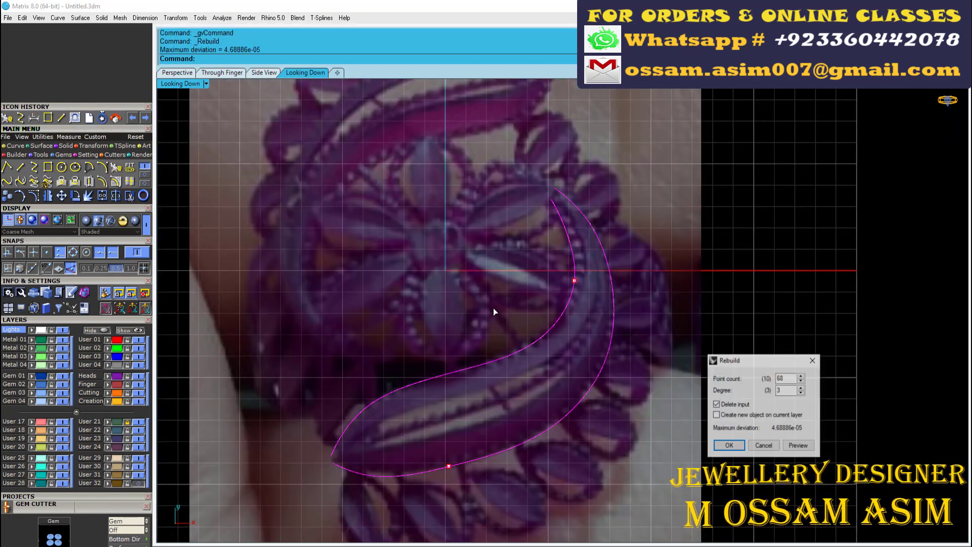
pyautogui.click(757, 452)
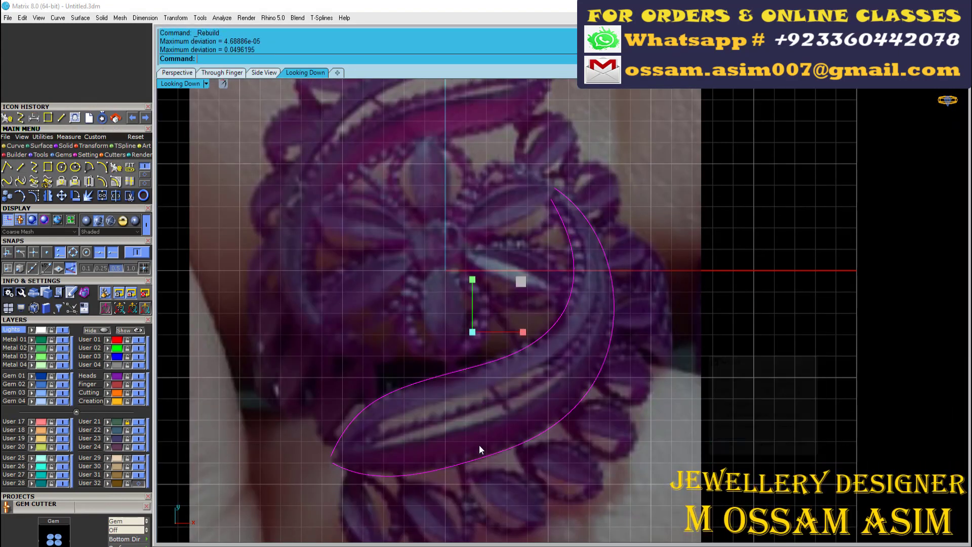
pyautogui.click(480, 449)
pyautogui.scroll(3, 332, 282)
pyautogui.click(22, 196)
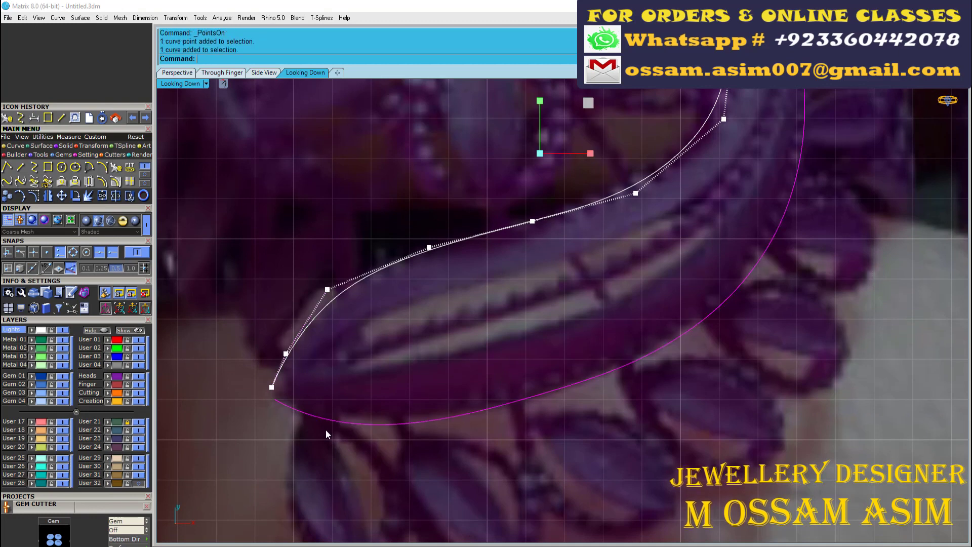
pyautogui.moveTo(303, 361); pyautogui.dragTo(250, 369)
pyautogui.scroll(3, 250, 369)
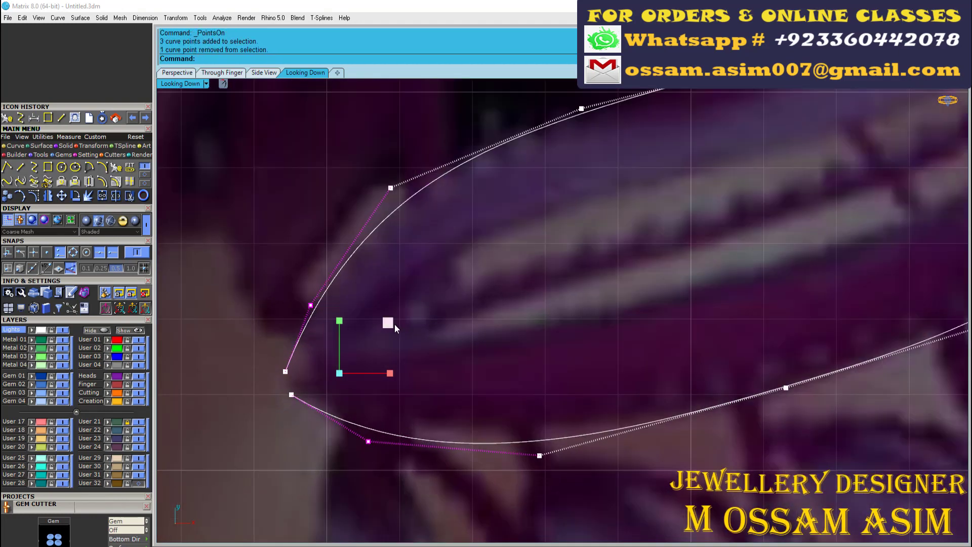
pyautogui.moveTo(377, 334); pyautogui.dragTo(381, 329)
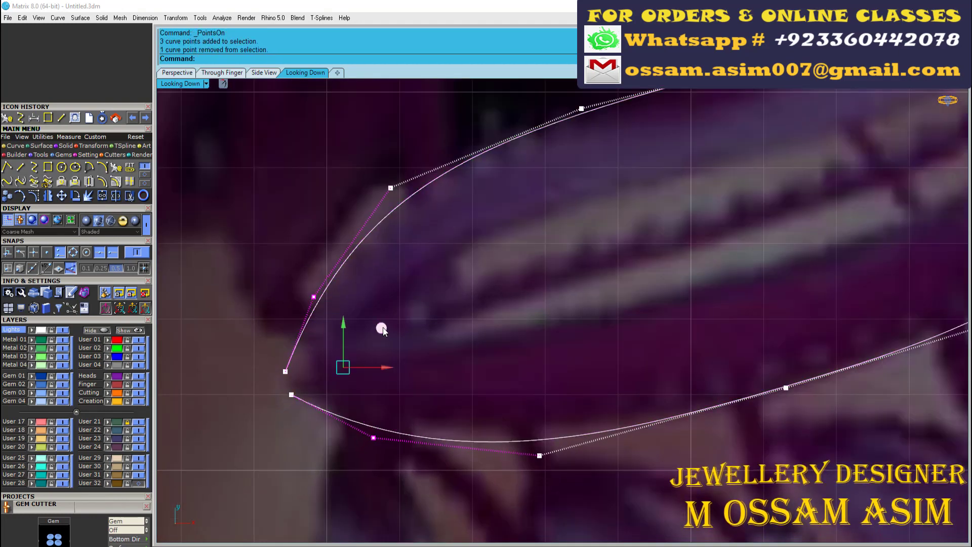
# Select two more tip control points and drag them to bend the curve along the leaf
pyautogui.scroll(-2, 358, 304)
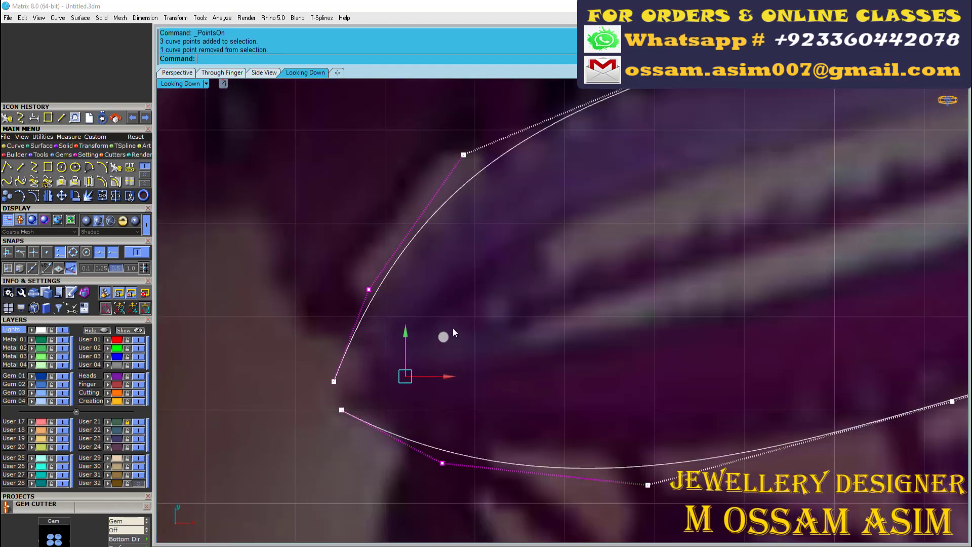
pyautogui.scroll(-3, 456, 333)
pyautogui.scroll(3, 439, 390)
pyautogui.press('Escape')
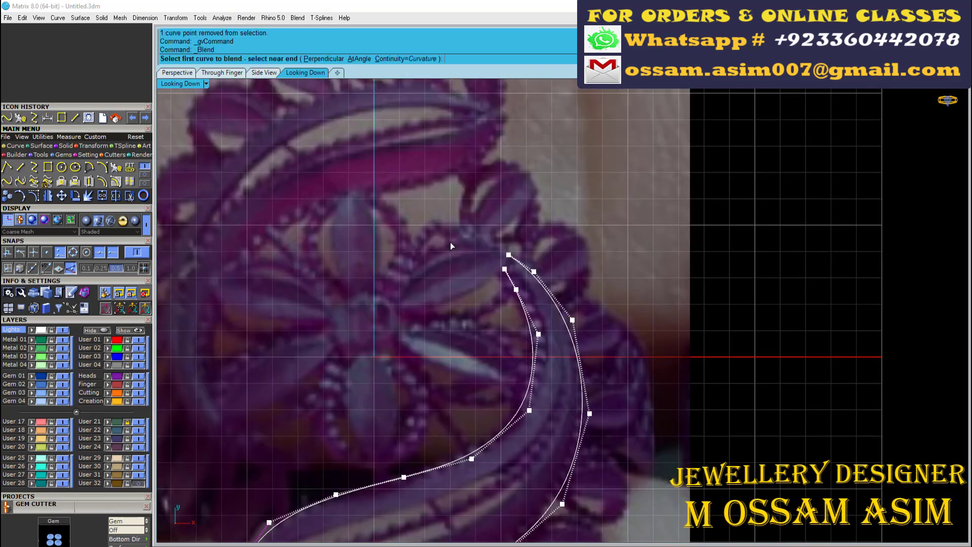
pyautogui.scroll(3, 450, 246)
pyautogui.scroll(2, 633, 293)
pyautogui.click(562, 224)
pyautogui.keyDown('shift'); pyautogui.click(528, 340); pyautogui.keyUp('shift')
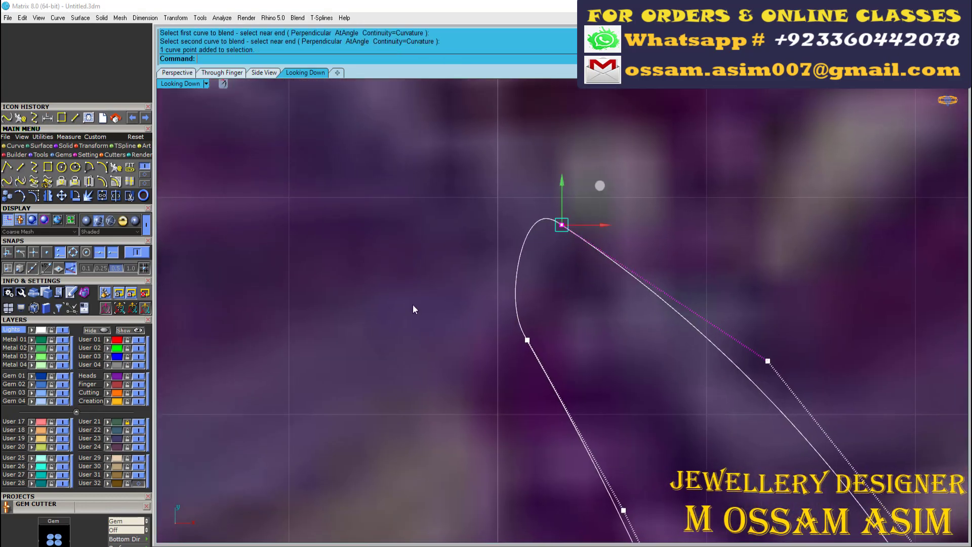
pyautogui.scroll(-3, 606, 229)
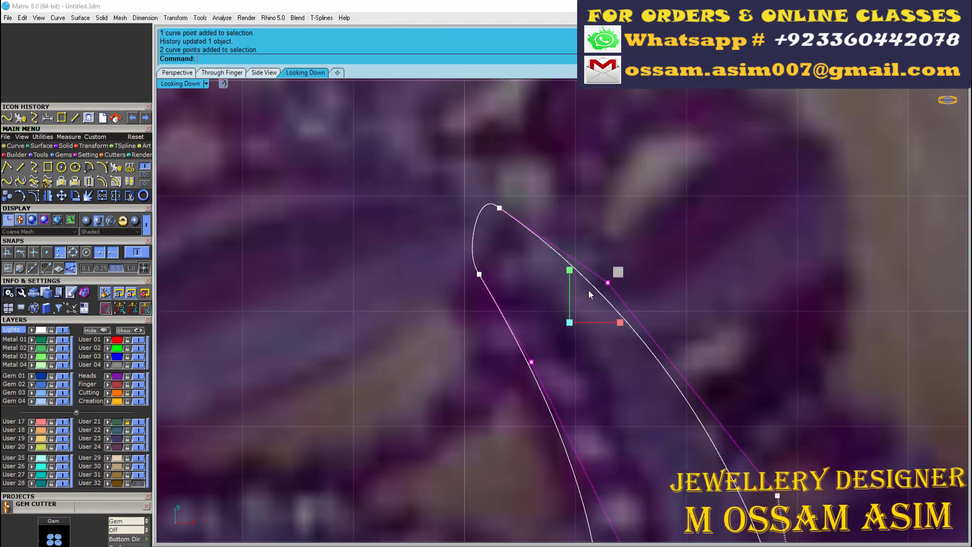
pyautogui.moveTo(588, 290)
pyautogui.mouseDown()
pyautogui.moveTo(625, 272)
pyautogui.moveTo(606, 302)
pyautogui.moveTo(631, 294)
pyautogui.mouseUp()
pyautogui.scroll(-2, 619, 332)
pyautogui.scroll(2, 611, 315)
pyautogui.scroll(-1, 596, 303)
pyautogui.scroll(-2, 551, 306)
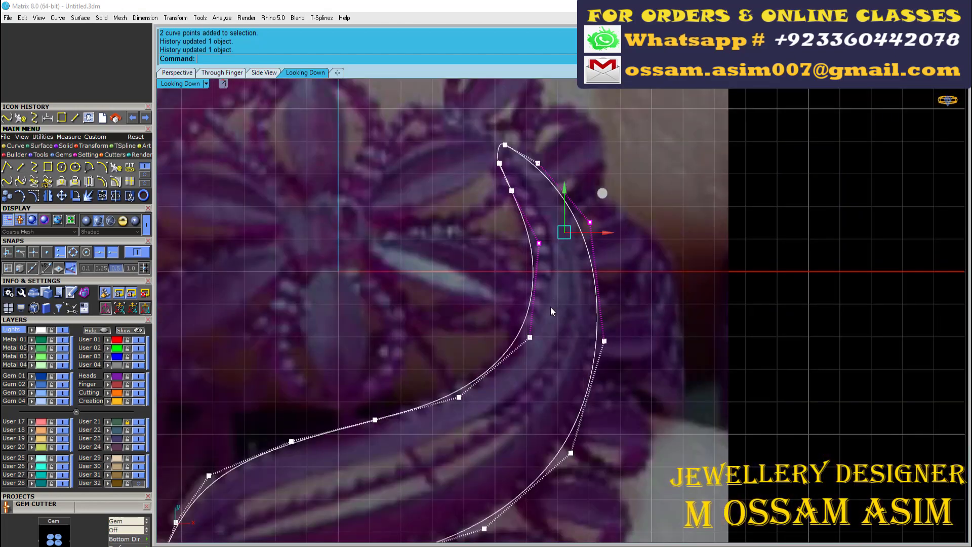
pyautogui.scroll(2, 628, 298)
pyautogui.moveTo(590, 321); pyautogui.dragTo(616, 272)
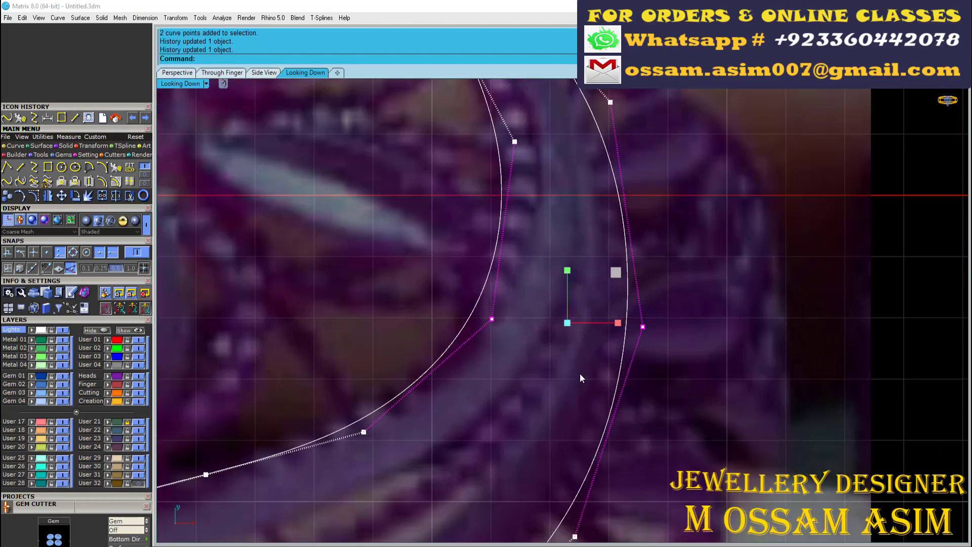
pyautogui.scroll(-4, 579, 373)
# Move further control points so the curve hugs the leaf edge near the tip
pyautogui.moveTo(466, 278); pyautogui.dragTo(585, 401)
pyautogui.scroll(4, 568, 306)
pyautogui.scroll(-3, 568, 305)
pyautogui.moveTo(547, 295); pyautogui.dragTo(560, 284)
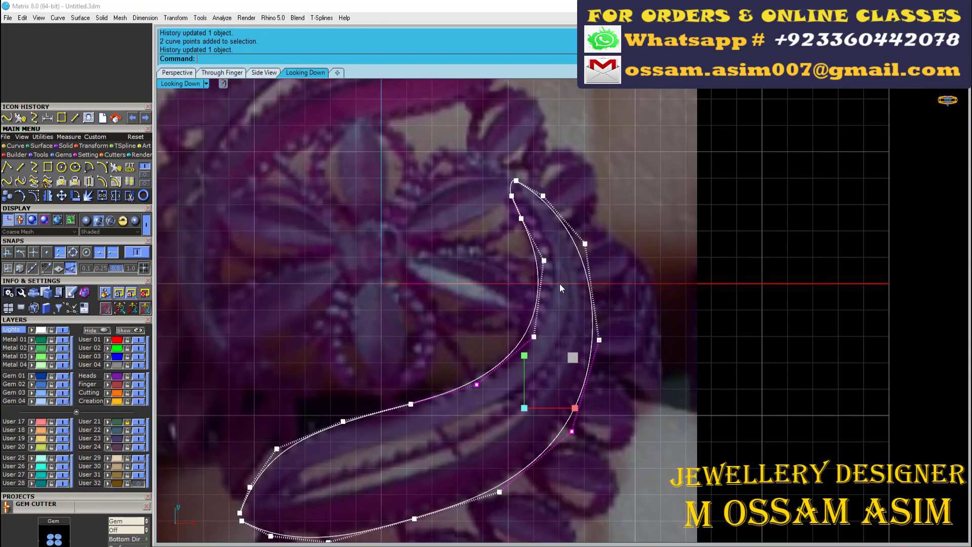
pyautogui.scroll(-2, 560, 284)
pyautogui.click(541, 339)
pyautogui.scroll(2, 532, 332)
pyautogui.moveTo(586, 343); pyautogui.dragTo(575, 407)
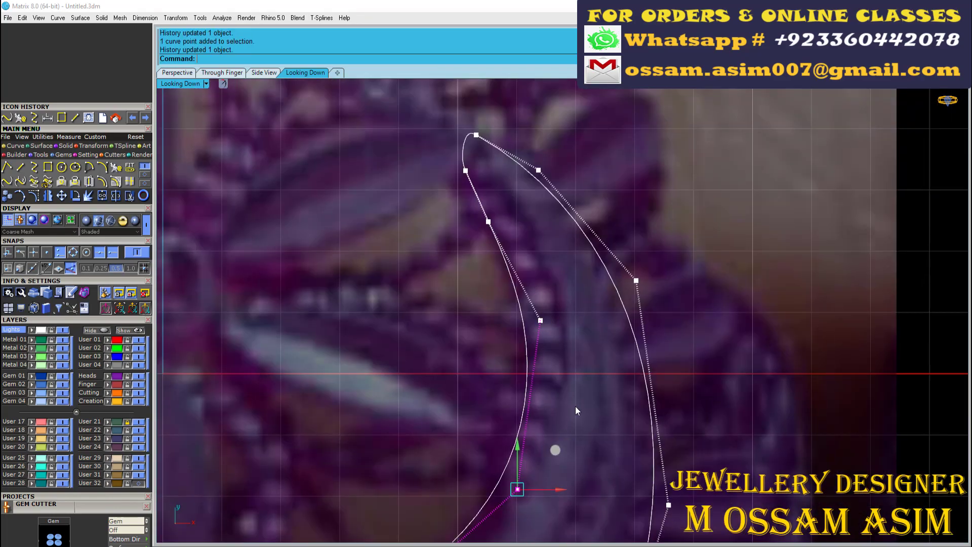
pyautogui.scroll(3, 576, 406)
pyautogui.moveTo(563, 201); pyautogui.dragTo(547, 202)
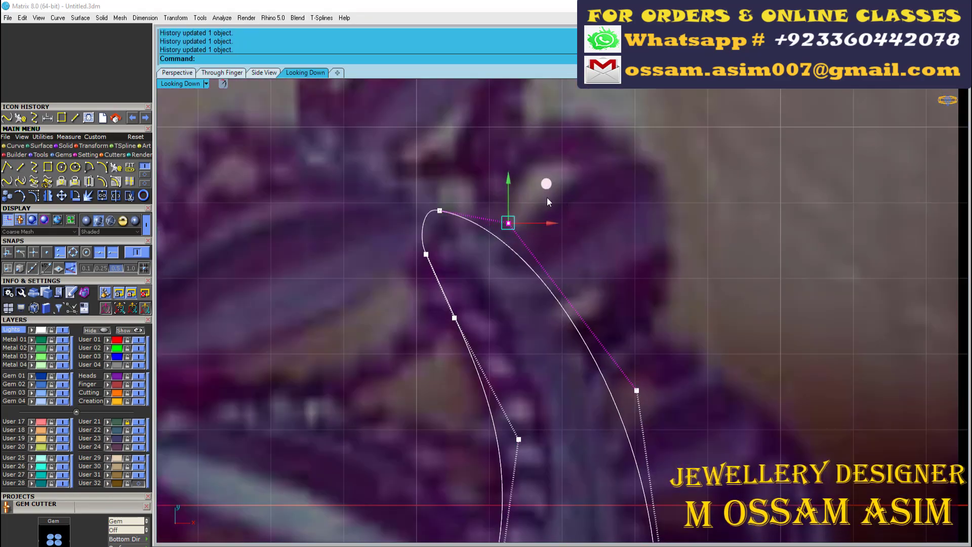
pyautogui.scroll(-1, 549, 181)
pyautogui.moveTo(590, 246); pyautogui.dragTo(651, 368)
pyautogui.scroll(-3, 648, 280)
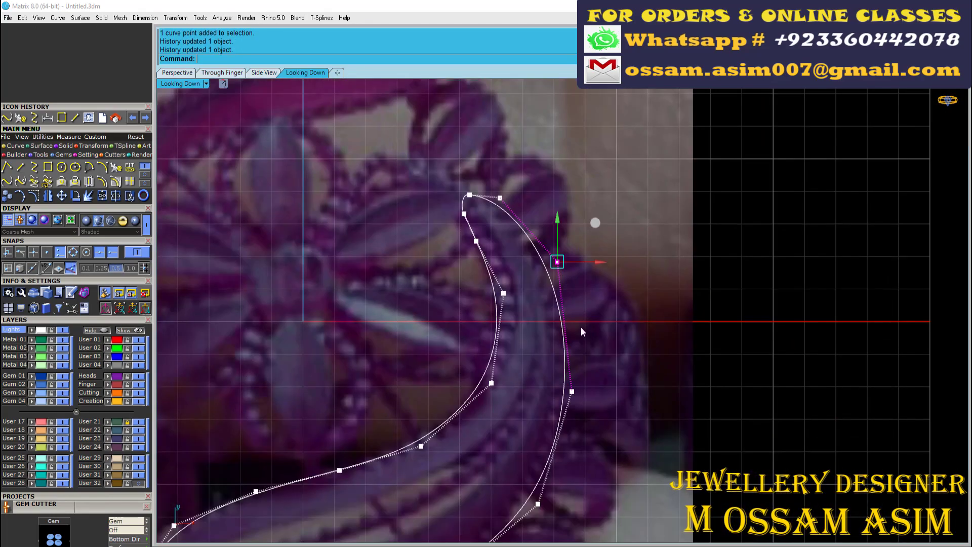
pyautogui.scroll(-2, 512, 363)
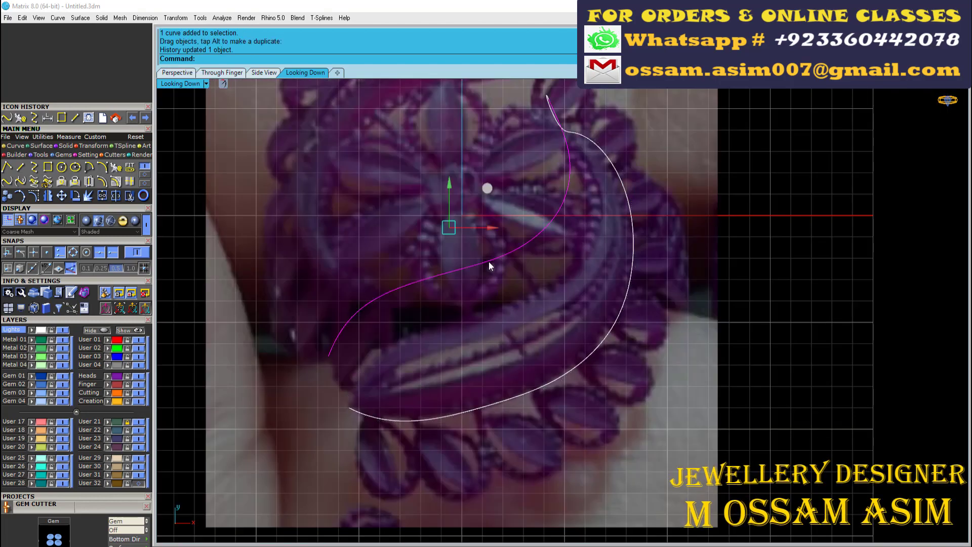
# Undo the last point move and rebuild both curves to 10 points, degree 3
pyautogui.hotkey('ctrl', 'z')
pyautogui.click(116, 167)
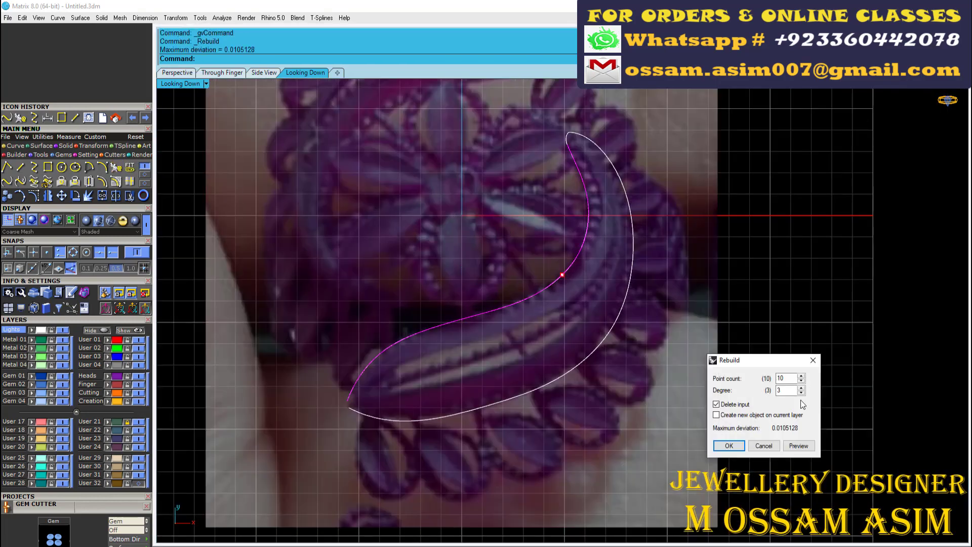
pyautogui.press('Return')
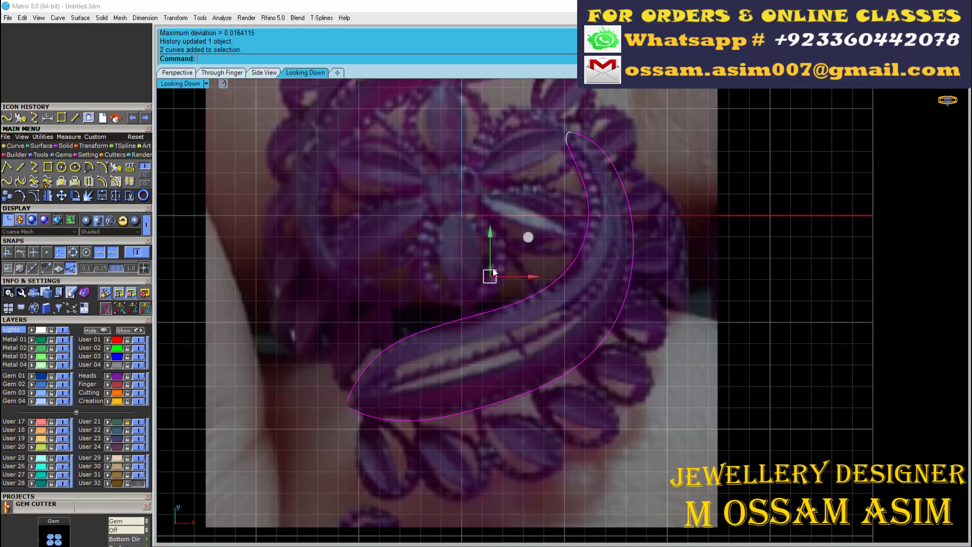
pyautogui.rightClick(495, 273)
pyautogui.press('Return')
pyautogui.scroll(2, 477, 337)
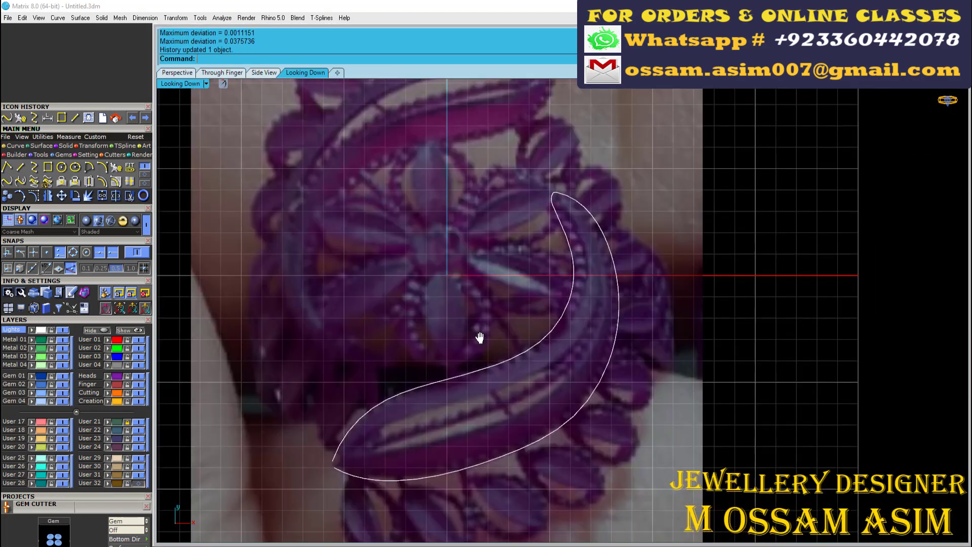
pyautogui.scroll(5, 515, 232)
pyautogui.scroll(3, 518, 204)
# Split the curve near the tip and join the pieces into one curve
pyautogui.rightClick(130, 197)
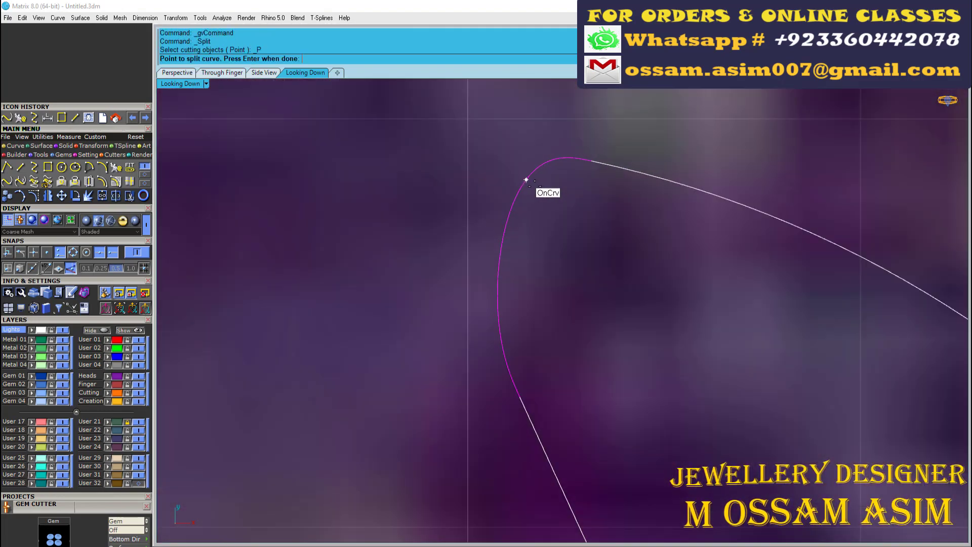
pyautogui.click(527, 178)
pyautogui.press('Return')
pyautogui.hotkey('ctrl', 'j')
pyautogui.scroll(3, 430, 357)
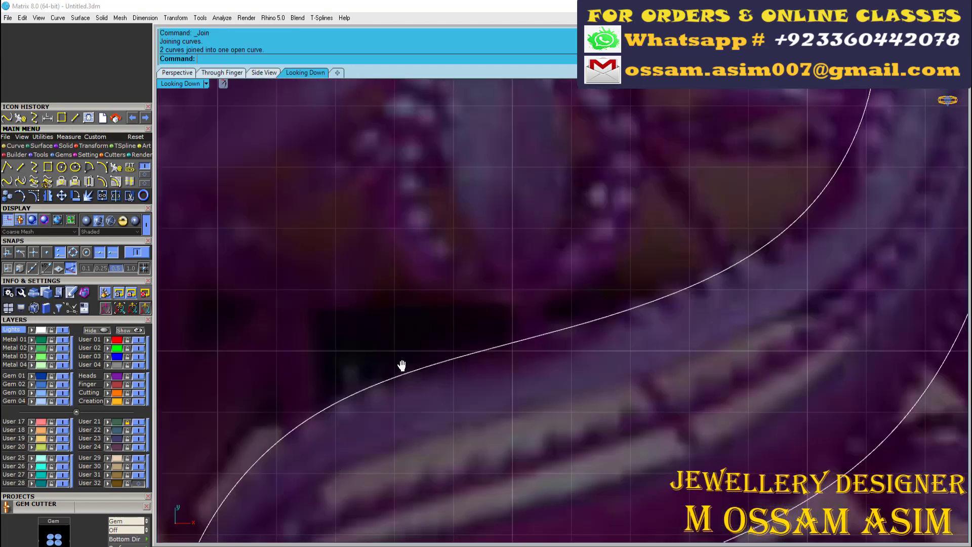
pyautogui.scroll(-2, 401, 365)
# Select the curve segment at the corner and split it there
pyautogui.moveTo(334, 317); pyautogui.dragTo(438, 448)
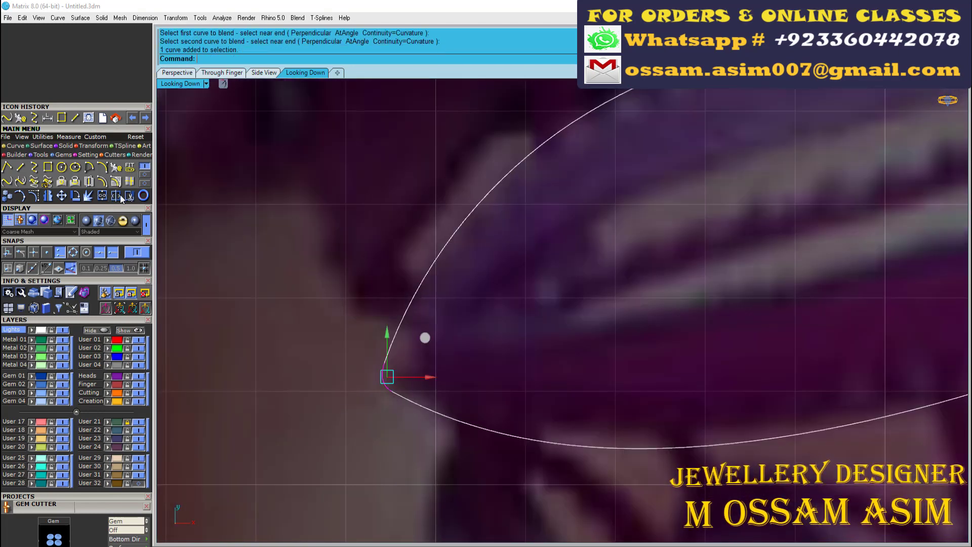
pyautogui.rightClick(114, 198)
pyautogui.scroll(3, 363, 379)
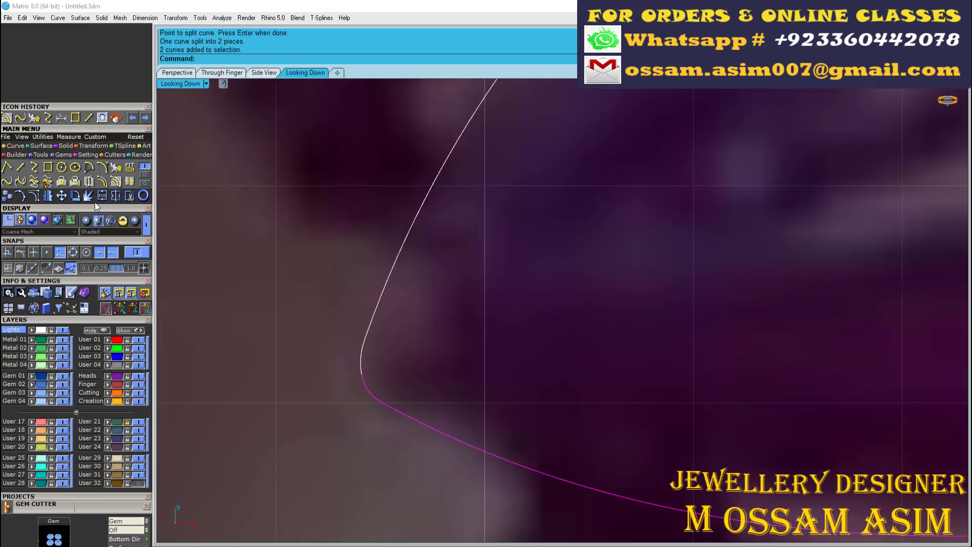
pyautogui.scroll(-5, 470, 291)
pyautogui.scroll(-2, 504, 307)
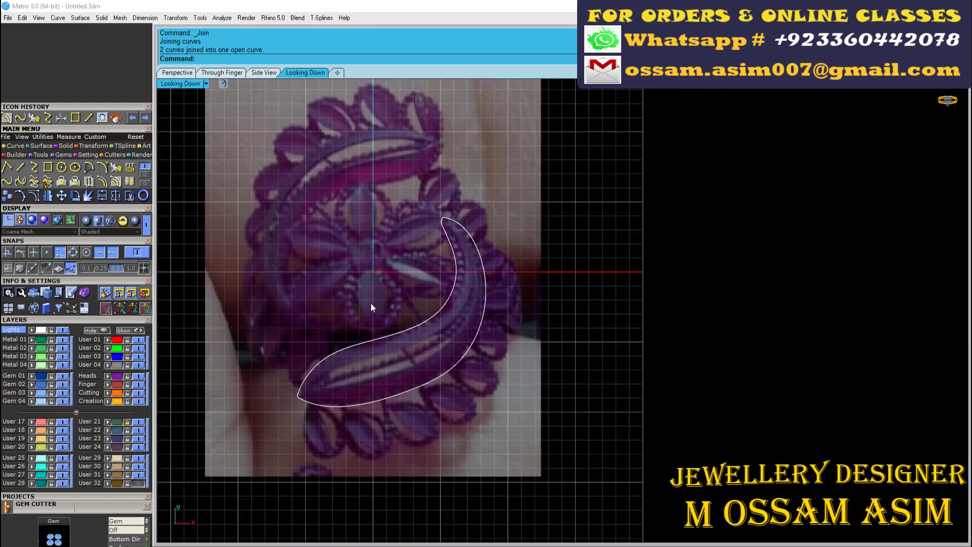
pyautogui.scroll(5, 375, 306)
pyautogui.scroll(-2, 397, 441)
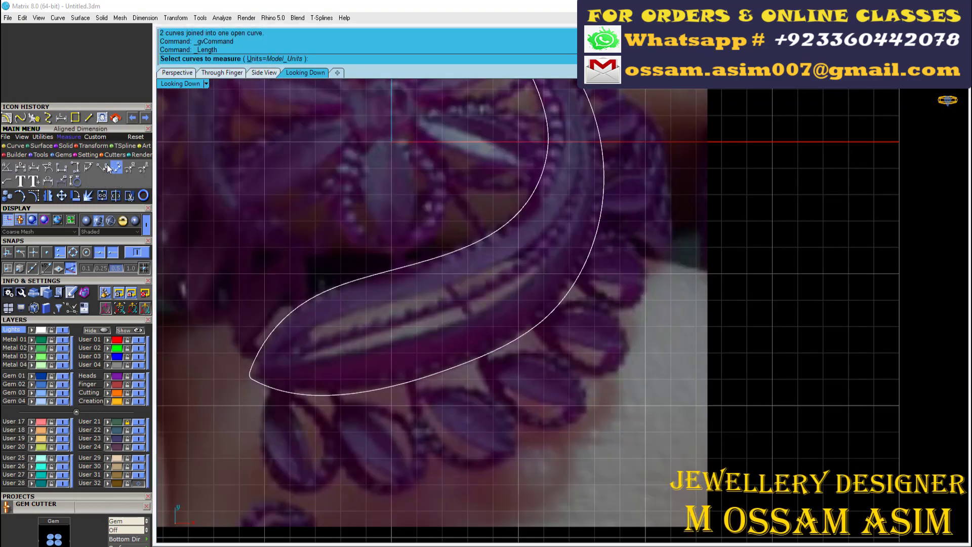
# Place a 4.89 aligned dimension between two points across the leaf's lower width
pyautogui.click(68, 137)
pyautogui.click(6, 167)
pyautogui.scroll(5, 417, 250)
pyautogui.click(668, 395)
pyautogui.click(588, 217)
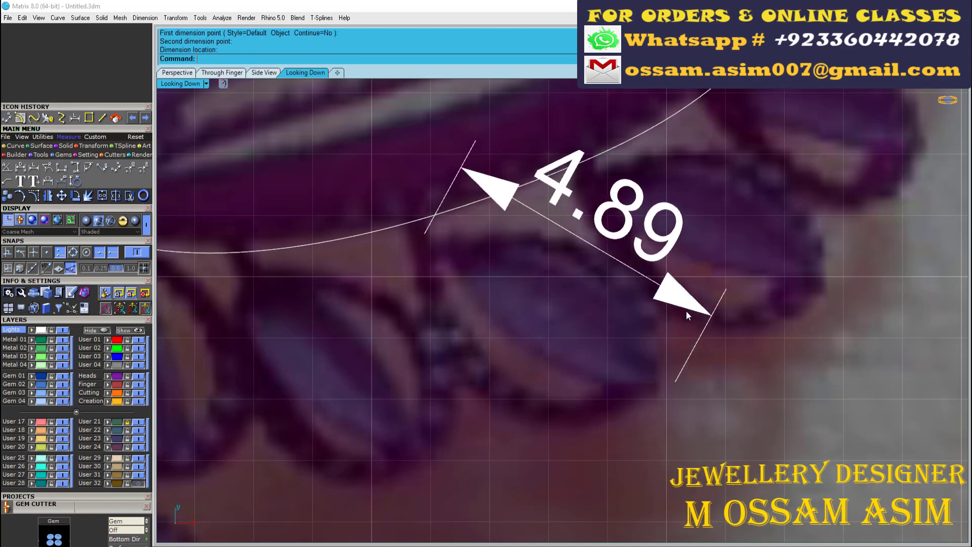
pyautogui.scroll(-5, 420, 342)
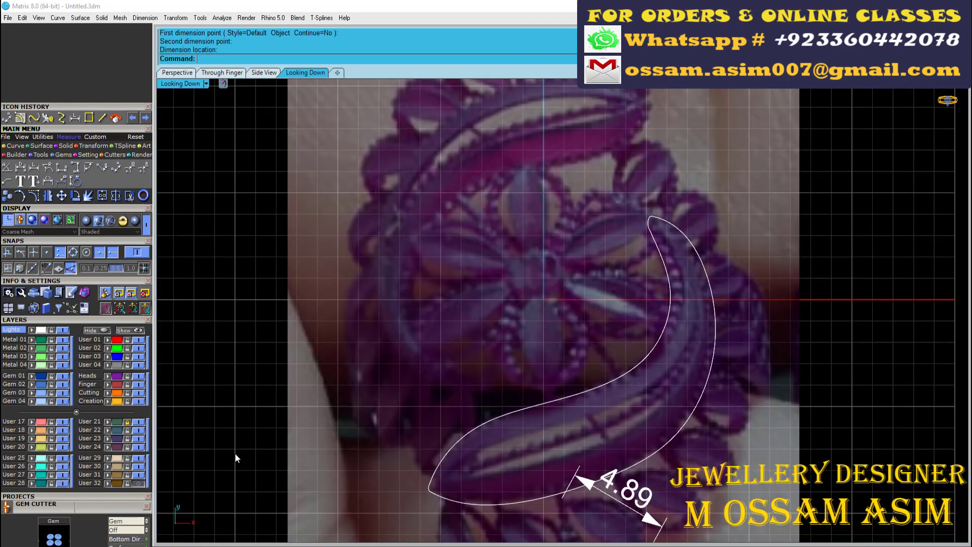
pyautogui.scroll(2, 277, 444)
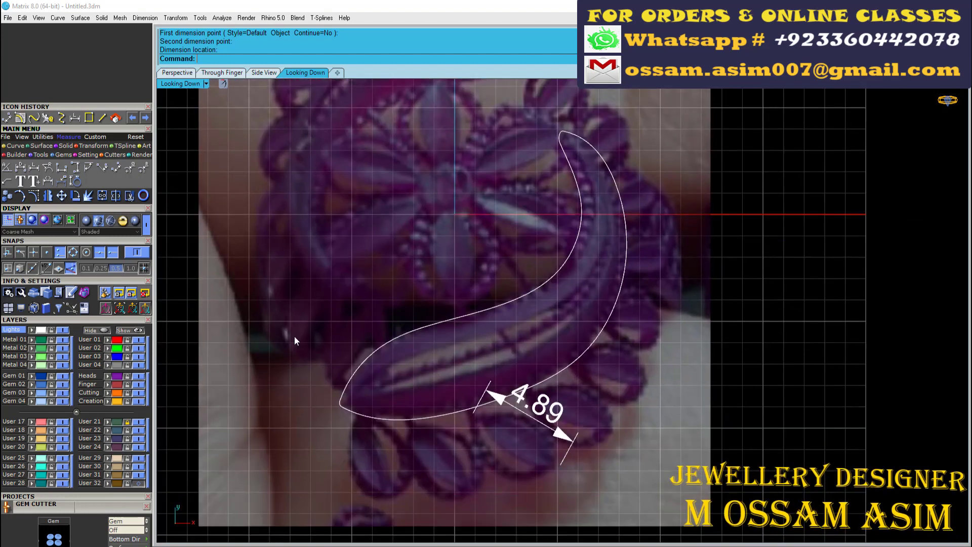
# Load a size 9.0 pear-shaped diamond from the Gem Loader
pyautogui.scroll(1, 292, 337)
pyautogui.click(128, 497)
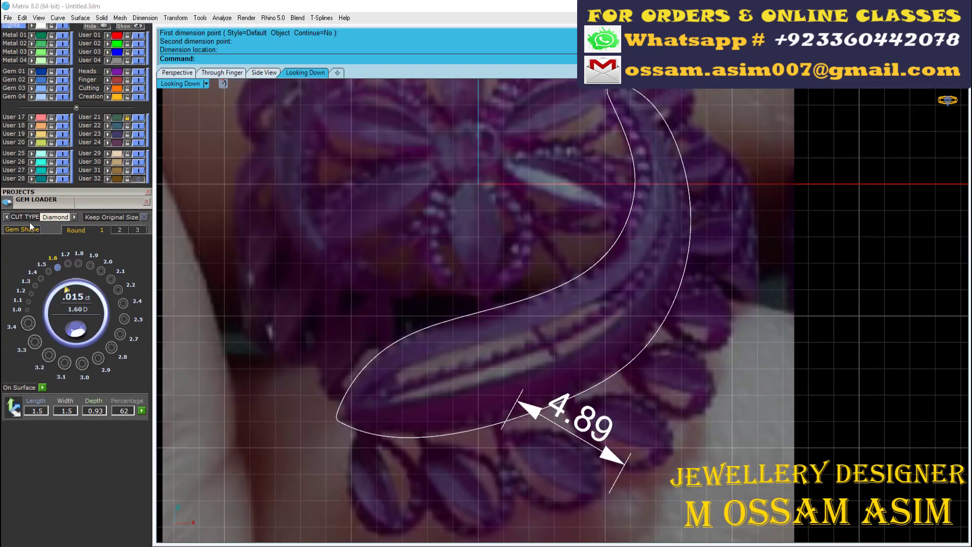
pyautogui.click(87, 296)
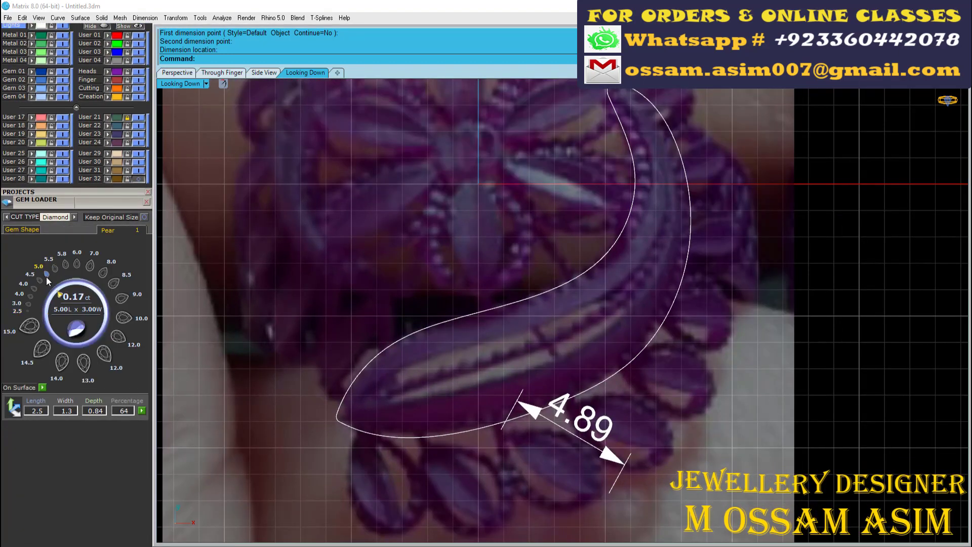
pyautogui.click(122, 297)
pyautogui.scroll(2, 466, 355)
pyautogui.scroll(-2, 494, 434)
pyautogui.scroll(1, 494, 433)
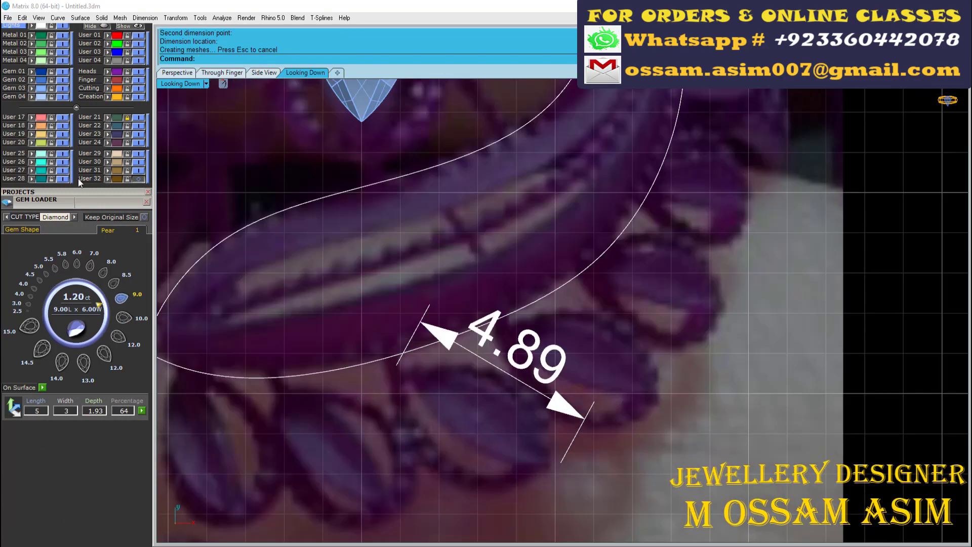
pyautogui.scroll(5, 84, 383)
# Cancel a stray dimension and resize the pear gem to 14.00 x 8.00 (3.31 ct)
pyautogui.press('Return')
pyautogui.scroll(2, 434, 336)
pyautogui.click(417, 249)
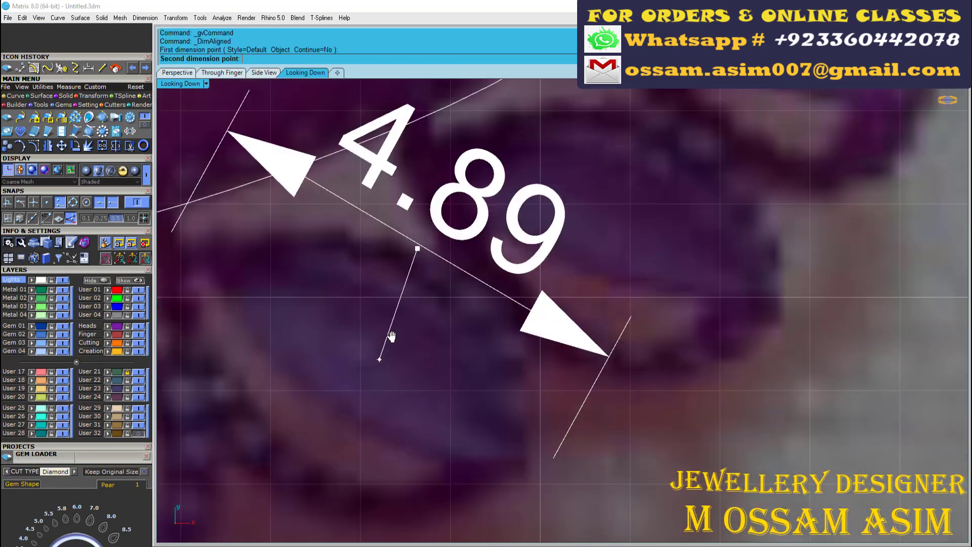
pyautogui.scroll(-1, 390, 336)
pyautogui.click(313, 448)
pyautogui.press('Escape')
pyautogui.scroll(-2, 339, 329)
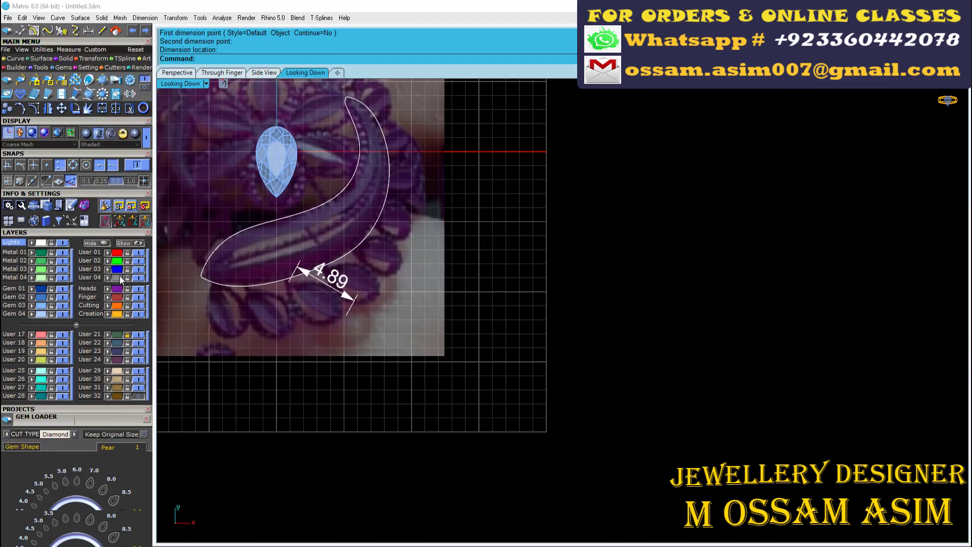
pyautogui.scroll(-5, 113, 393)
pyautogui.scroll(2, 396, 235)
pyautogui.click(62, 432)
pyautogui.click(73, 479)
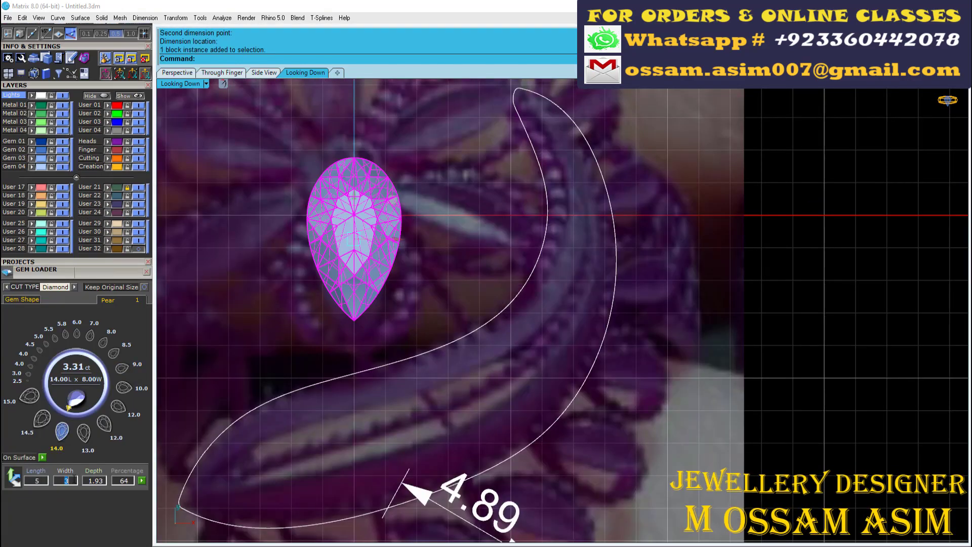
# Rotate the pear 180° about 0 to point upward and extract its outline profile
pyautogui.click(335, 233)
pyautogui.scroll(-3, 335, 233)
pyautogui.write('0')
pyautogui.press('Return')
pyautogui.click(434, 225)
pyautogui.click(245, 225)
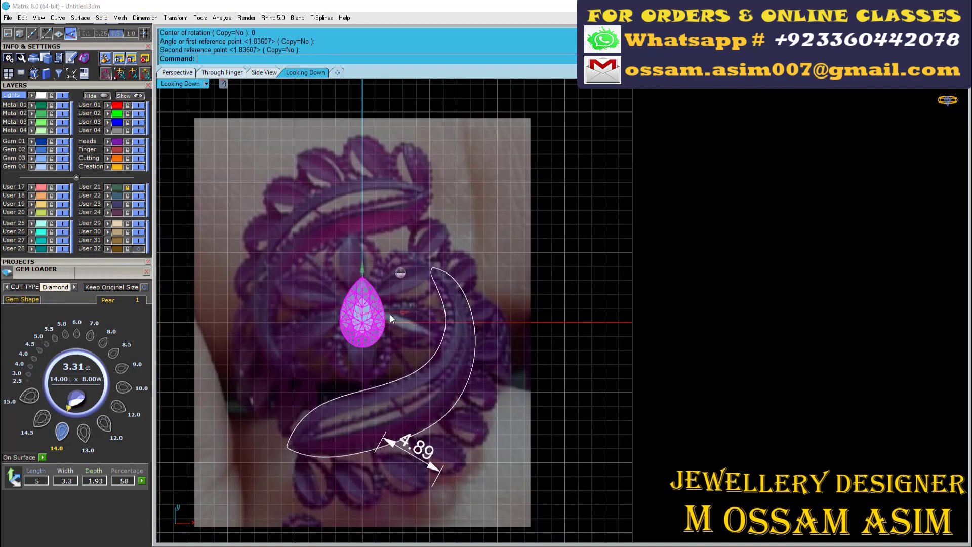
pyautogui.scroll(5, 322, 198)
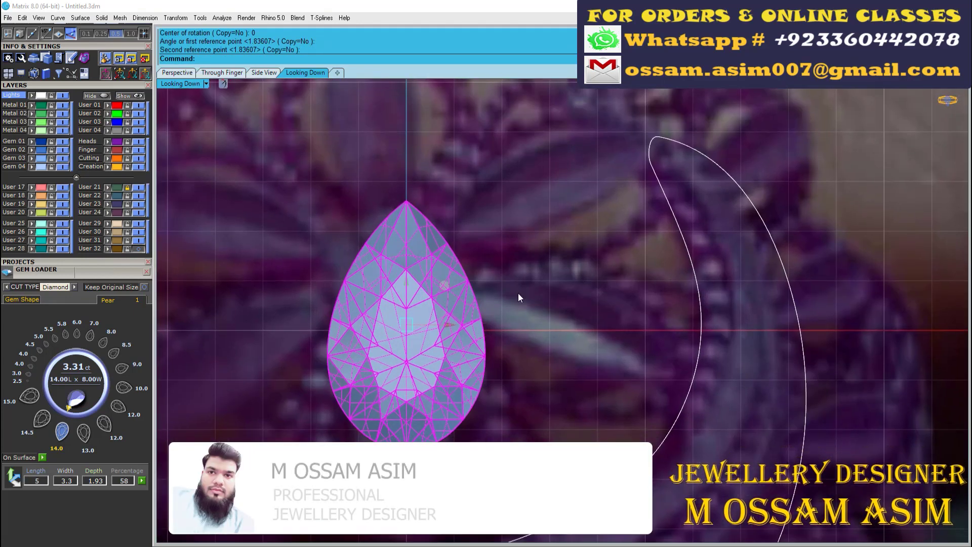
pyautogui.rightClick(509, 241)
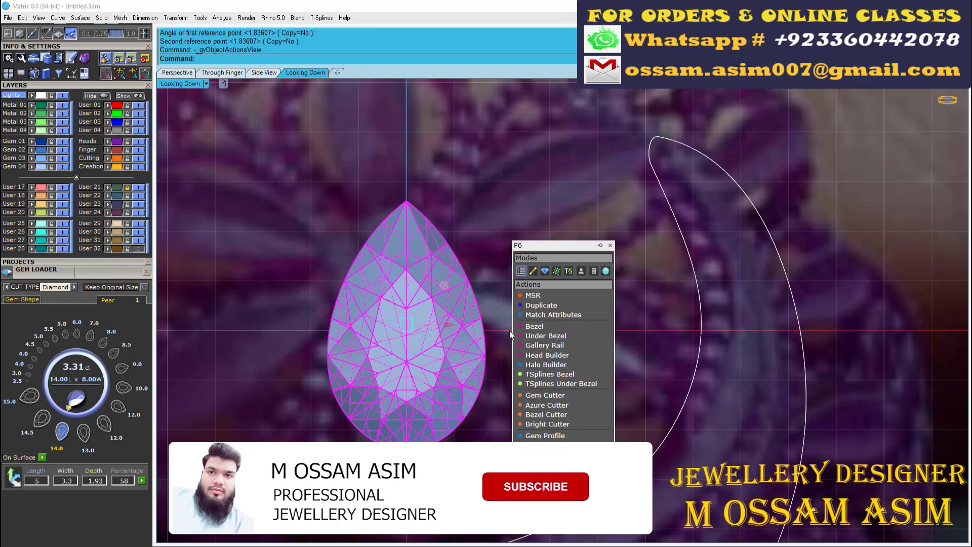
pyautogui.click(557, 436)
# Save the file and select the pear outline curve
pyautogui.hotkey('ctrl', 's')
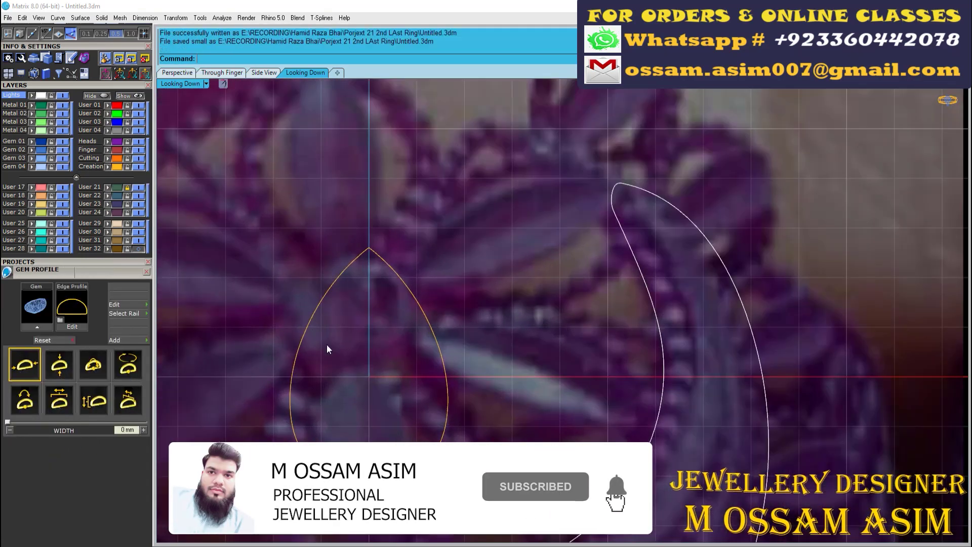
pyautogui.click(373, 334)
pyautogui.scroll(-2, 371, 134)
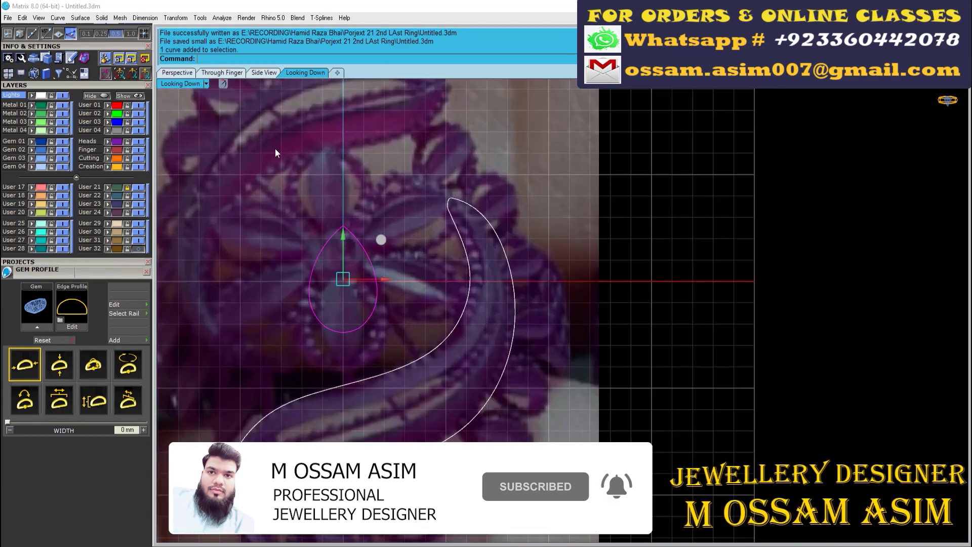
pyautogui.scroll(5, 87, 166)
# Draw a BothSides centre line from origin 0 to the pear's tip
pyautogui.click(88, 163)
pyautogui.scroll(3, 304, 329)
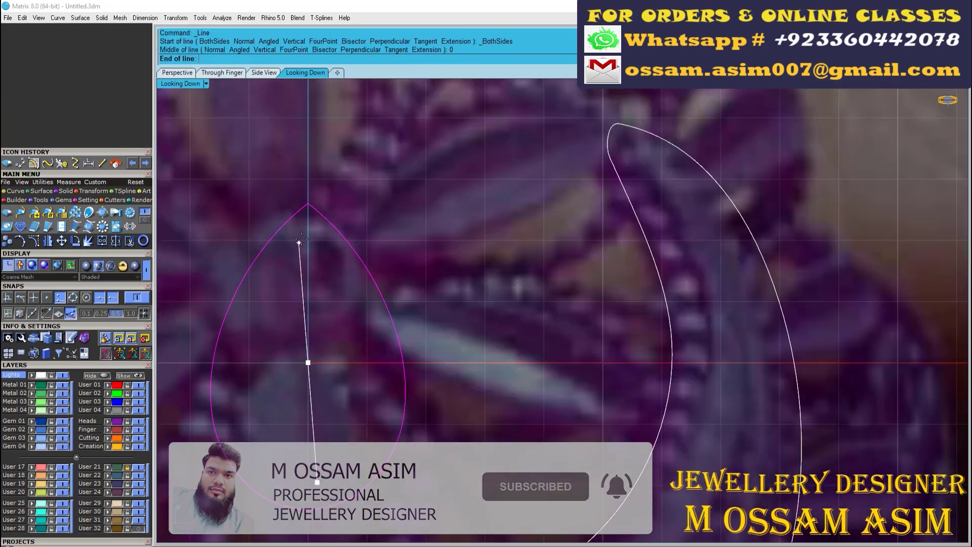
pyautogui.write('0')
pyautogui.press('Return')
pyautogui.click(308, 192)
pyautogui.scroll(2, 308, 192)
# Draw an arc over the centre line in the Side View
pyautogui.click(16, 191)
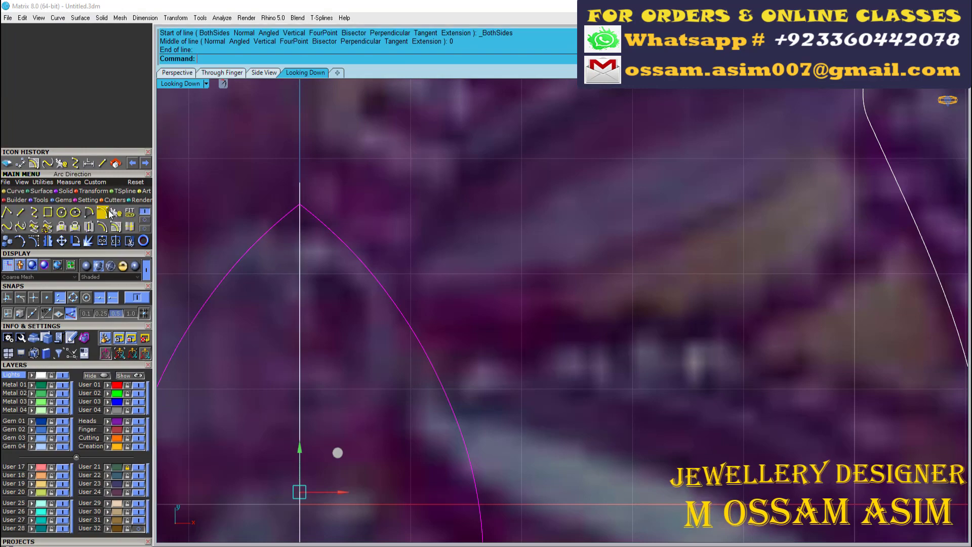
pyautogui.click(102, 213)
pyautogui.scroll(-2, 296, 299)
pyautogui.click(260, 73)
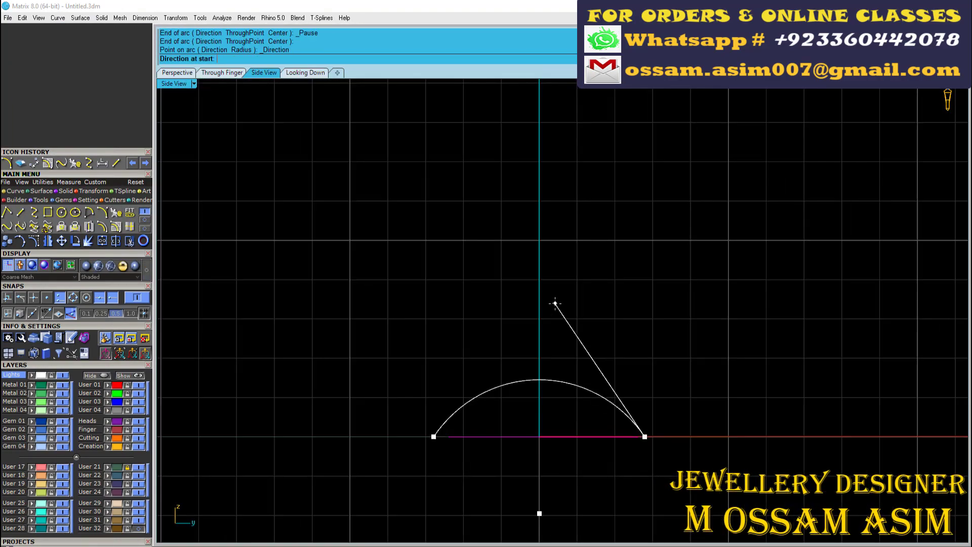
pyautogui.click(178, 72)
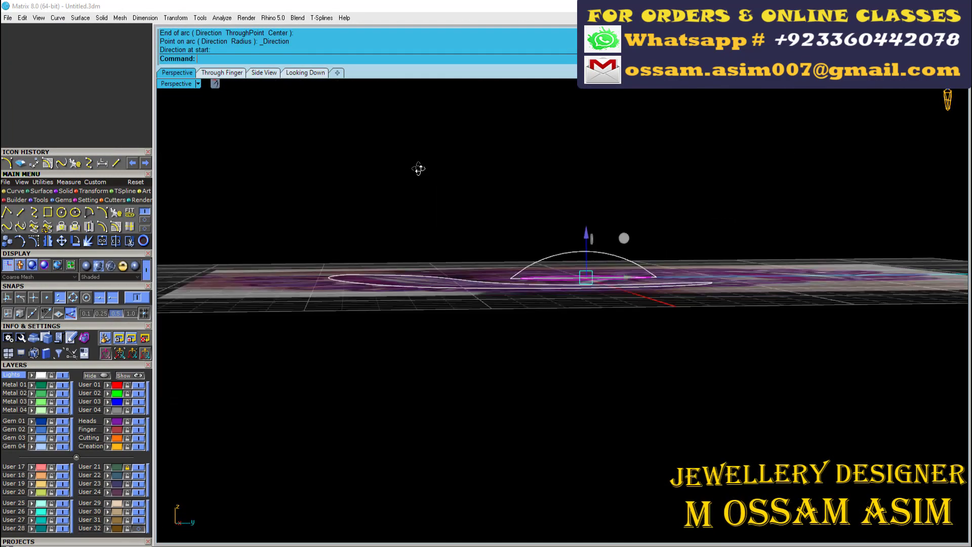
pyautogui.scroll(5, 536, 276)
# Combine the line and arc into a 3D curve, then set up a 6.00 x 3.00 marquise
pyautogui.click(46, 192)
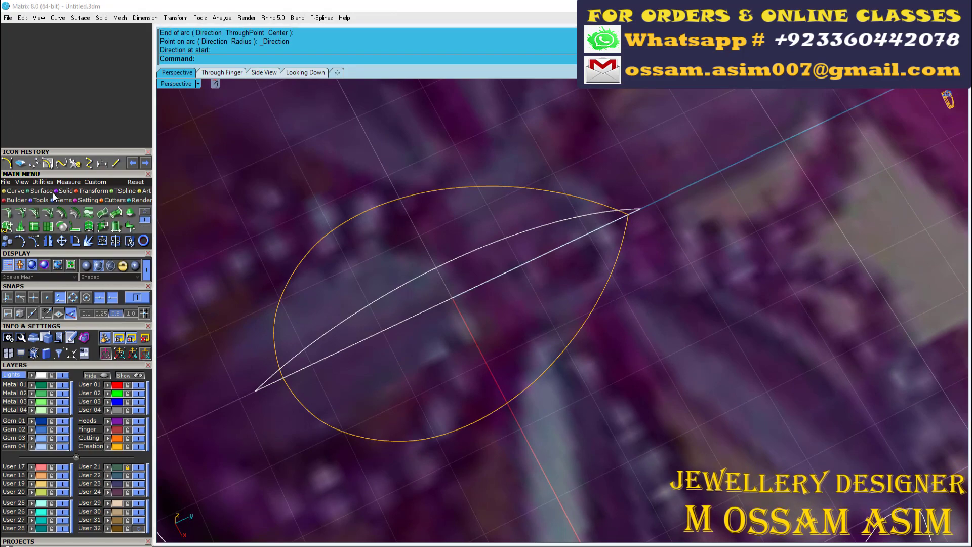
pyautogui.click(16, 190)
pyautogui.click(487, 266)
pyautogui.moveTo(487, 266); pyautogui.dragTo(521, 254, button='right')
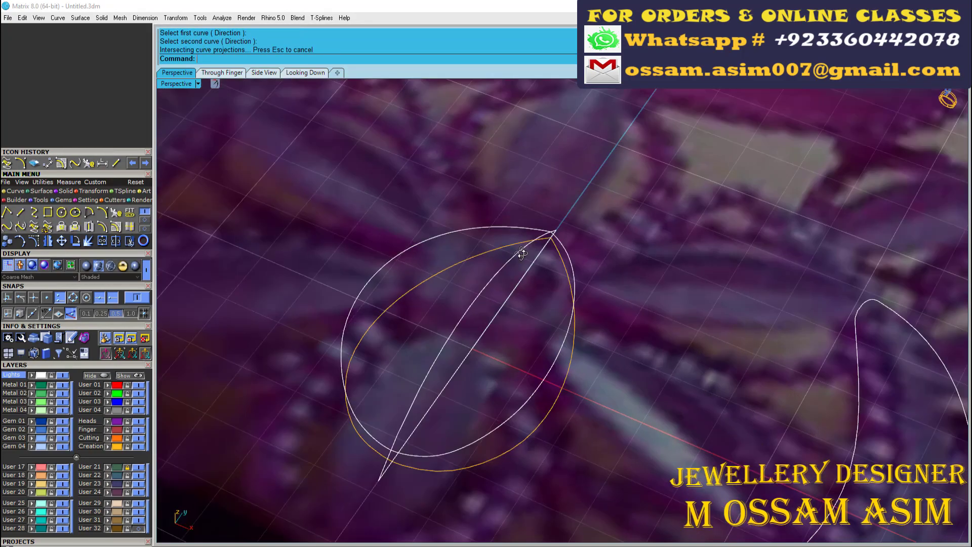
pyautogui.scroll(-3, 522, 254)
pyautogui.scroll(-3, 124, 354)
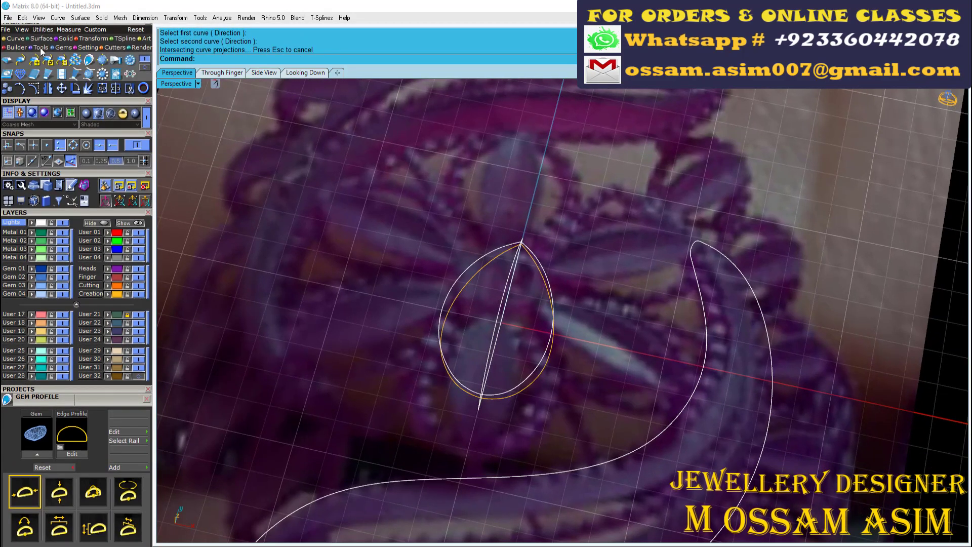
pyautogui.click(71, 54)
pyautogui.click(22, 426)
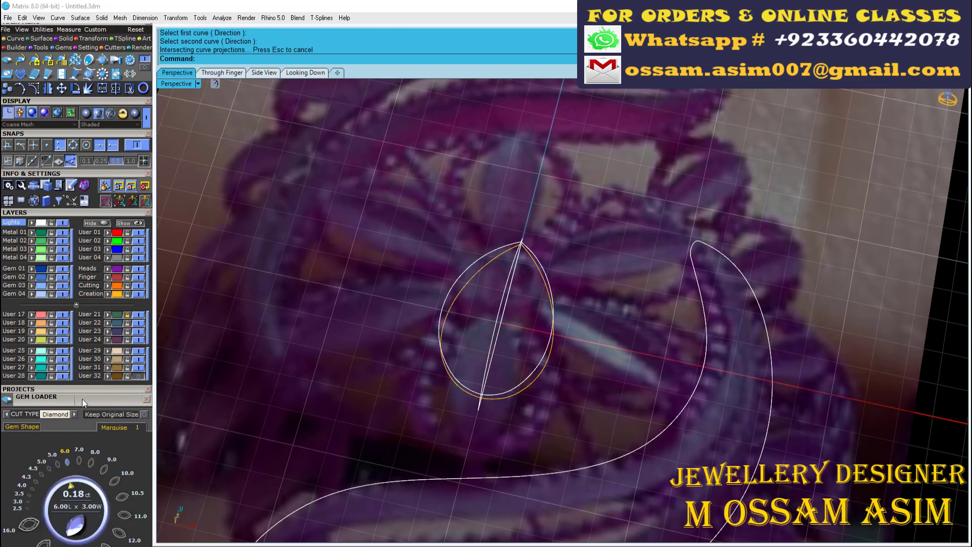
# Place a 0.82 ct marquise inside the pear outline and bring up Gem Profile
pyautogui.scroll(-3, 83, 399)
pyautogui.click(32, 393)
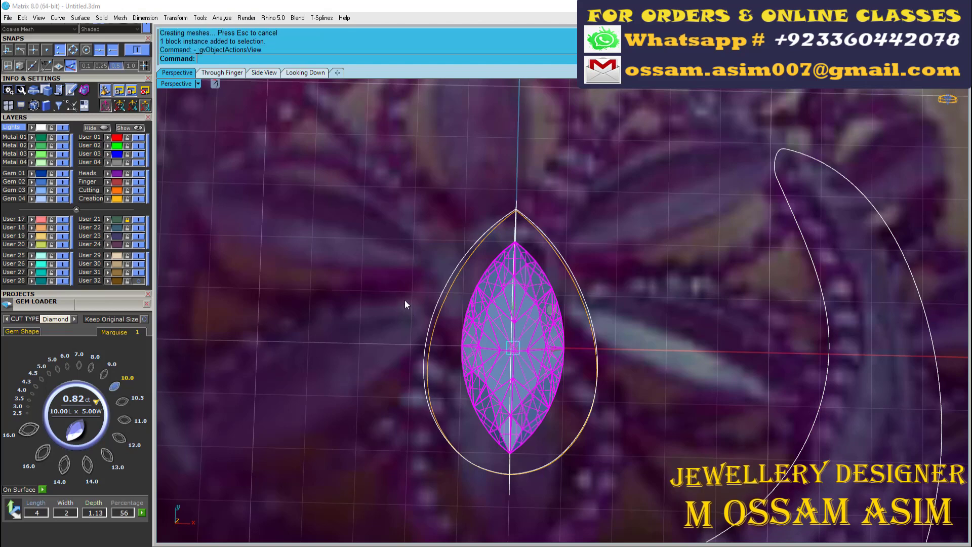
pyautogui.middleClick(405, 303)
pyautogui.click(450, 449)
# Scale1D the arch curve in Side View, rebuild it, and save the file
pyautogui.moveTo(507, 349); pyautogui.dragTo(564, 346, button='right')
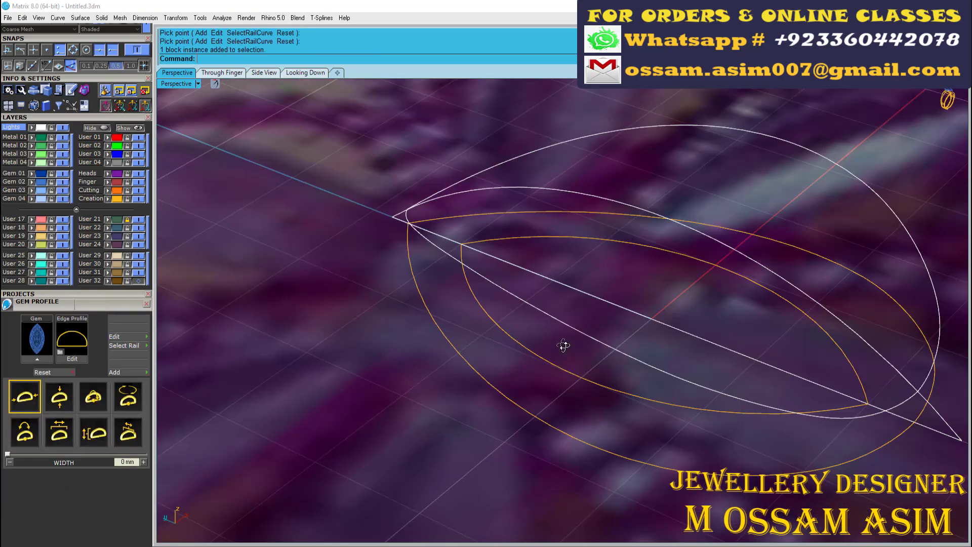
pyautogui.scroll(1, 101, 314)
pyautogui.moveTo(430, 224); pyautogui.dragTo(368, 204, button='right')
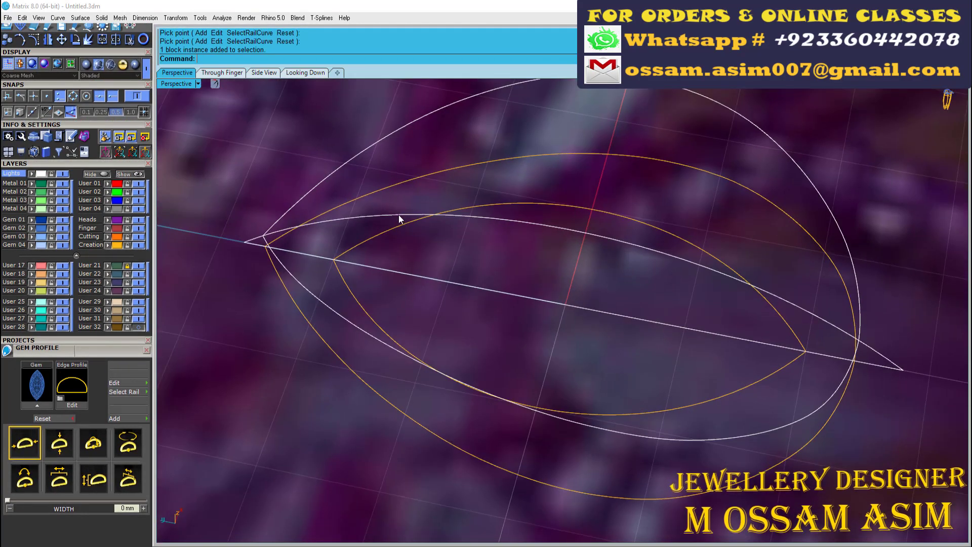
pyautogui.click(399, 217)
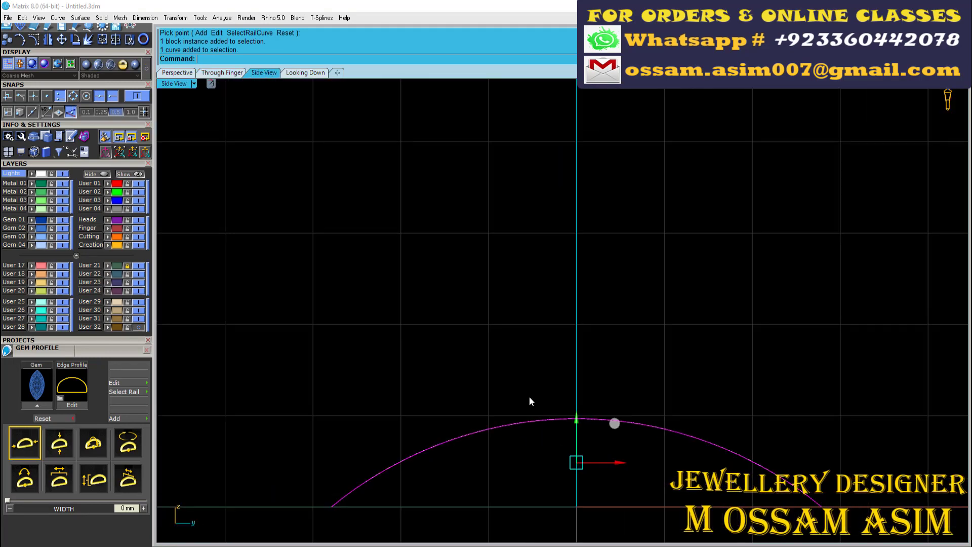
pyautogui.click(76, 39)
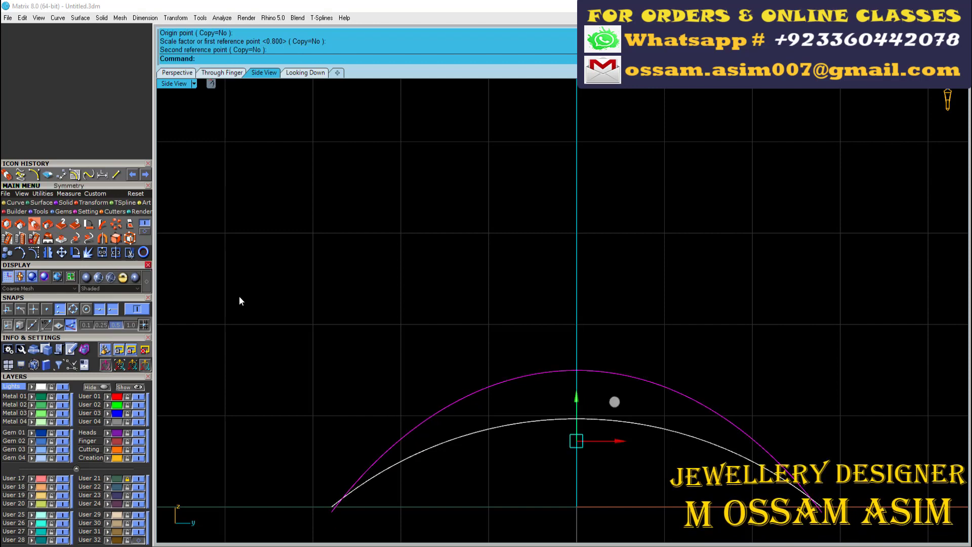
pyautogui.click(74, 227)
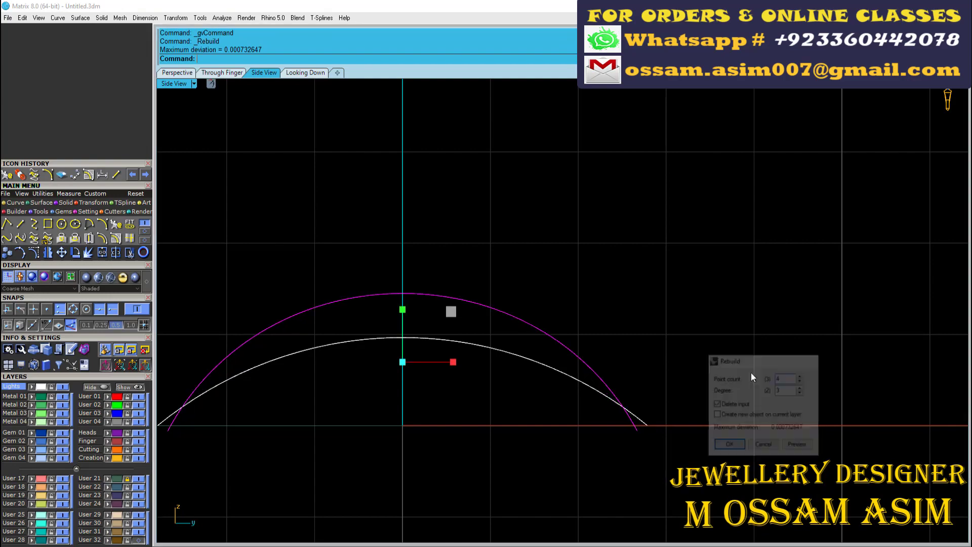
pyautogui.press('Escape')
pyautogui.hotkey('ctrl', 's')
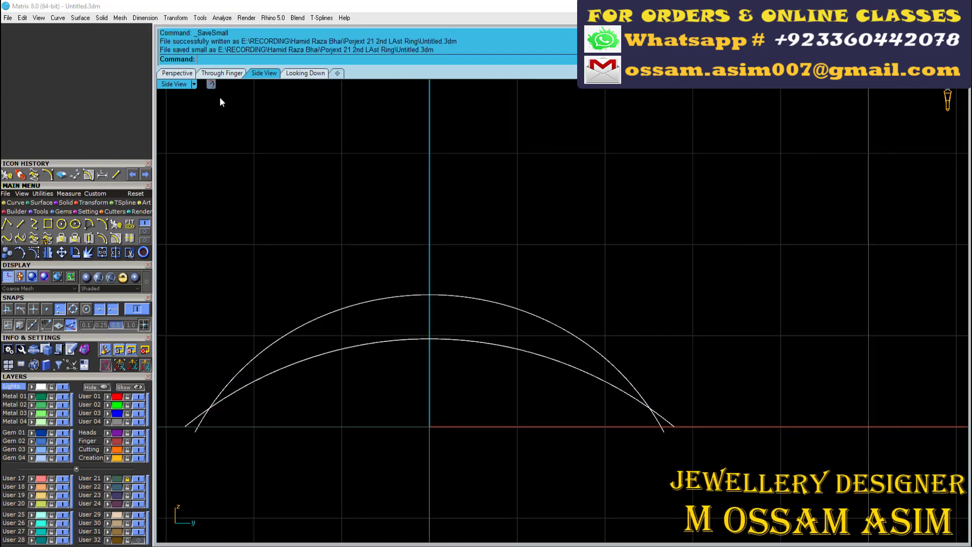
# Create another 3D curve from two picked curves in Perspective
pyautogui.click(177, 73)
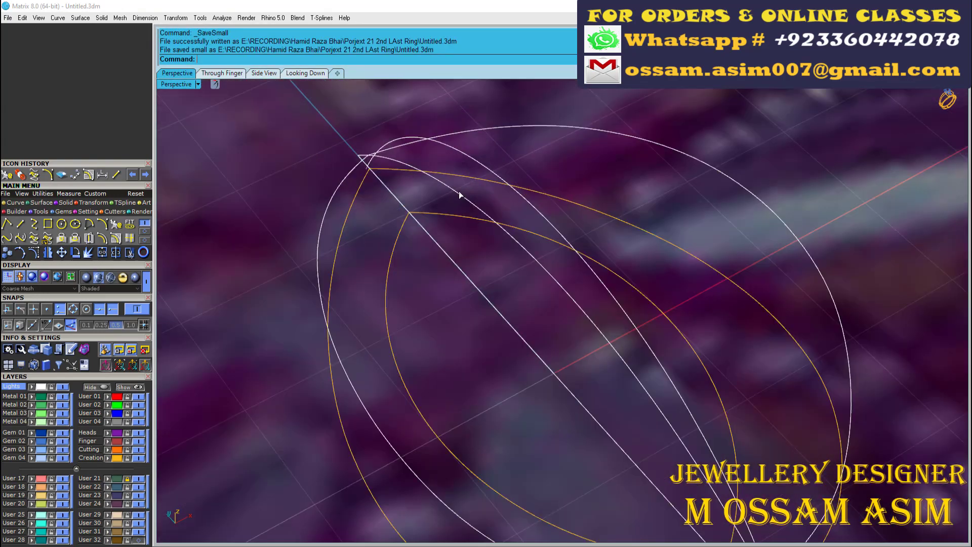
pyautogui.click(459, 195)
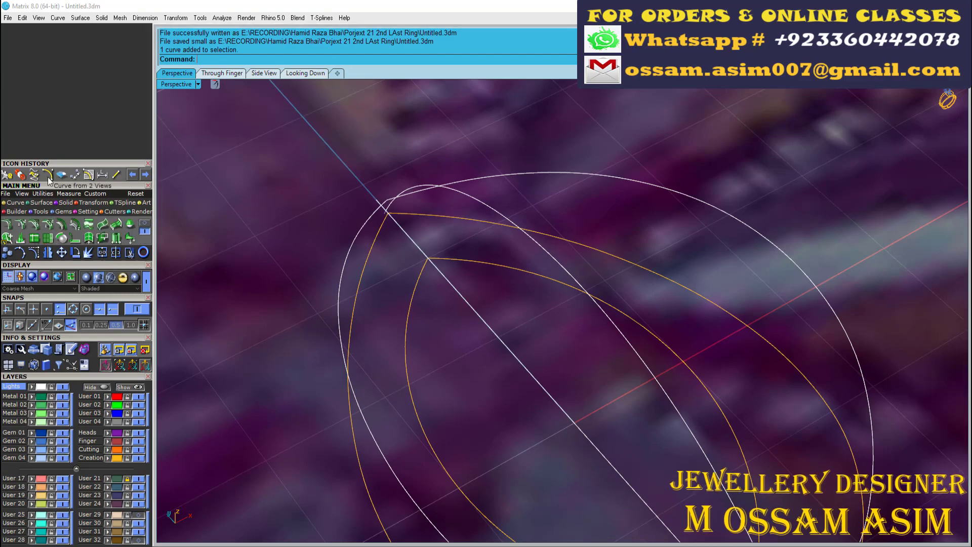
pyautogui.click(477, 198)
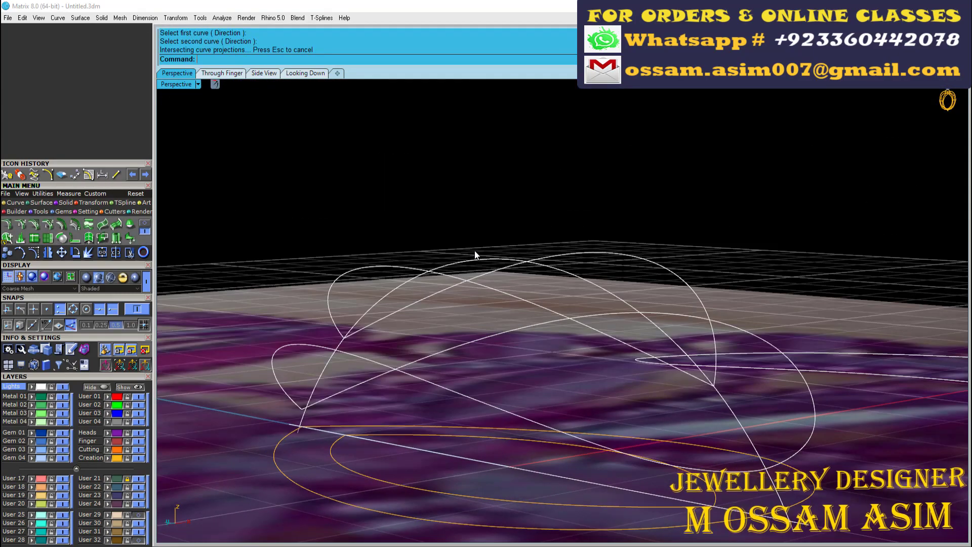
# Draw a line in Through Finger view and mirror it across the centre axis into a V
pyautogui.click(235, 74)
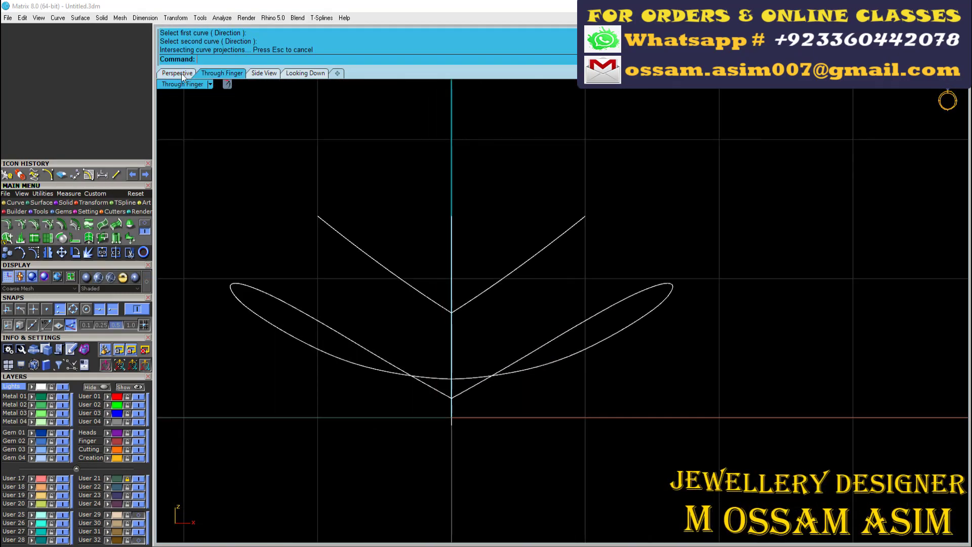
pyautogui.click(116, 174)
pyautogui.click(317, 217)
pyautogui.scroll(1, 413, 216)
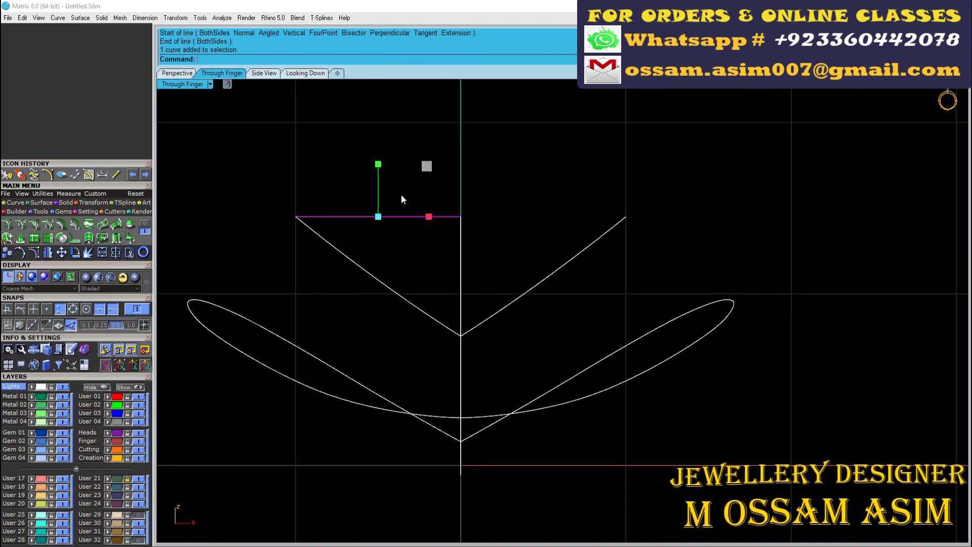
pyautogui.click(461, 217)
pyautogui.click(481, 203)
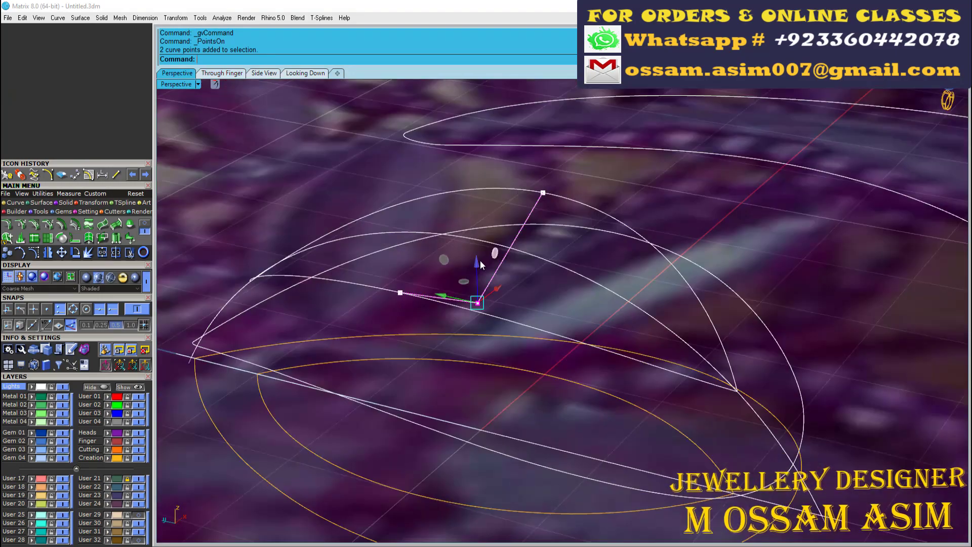
# Join the two V lines into one curve
pyautogui.moveTo(388, 180); pyautogui.dragTo(427, 212, button='right')
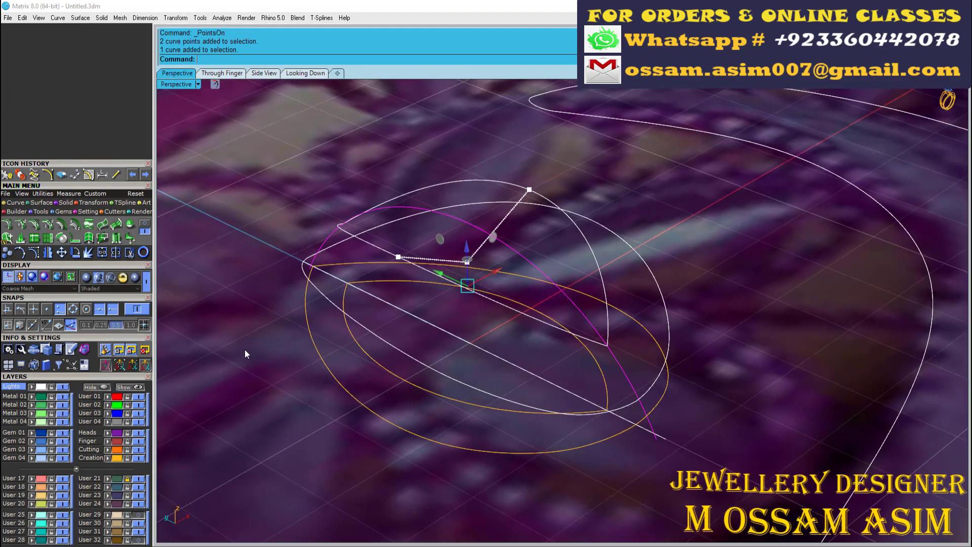
pyautogui.moveTo(623, 284); pyautogui.dragTo(610, 275, button='right')
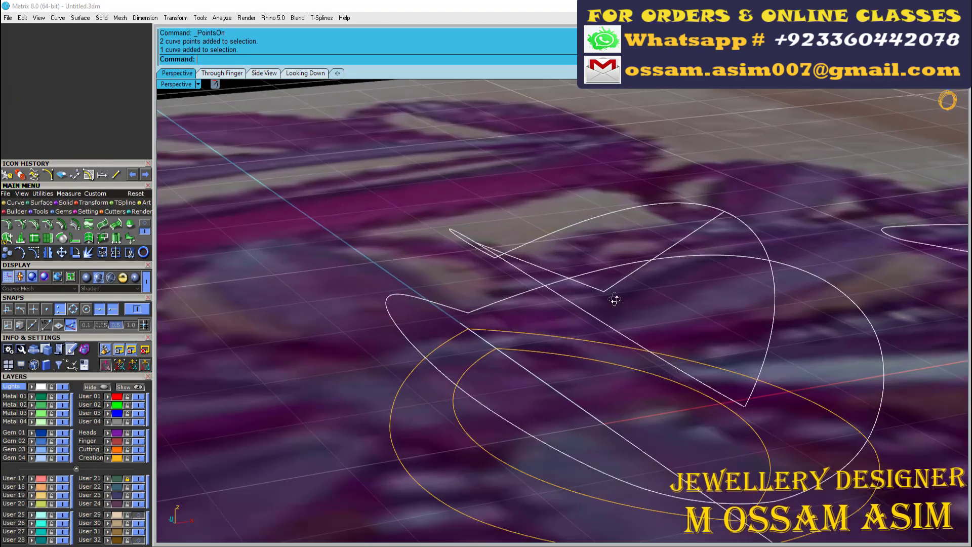
pyautogui.click(609, 275)
pyautogui.scroll(-2, 610, 275)
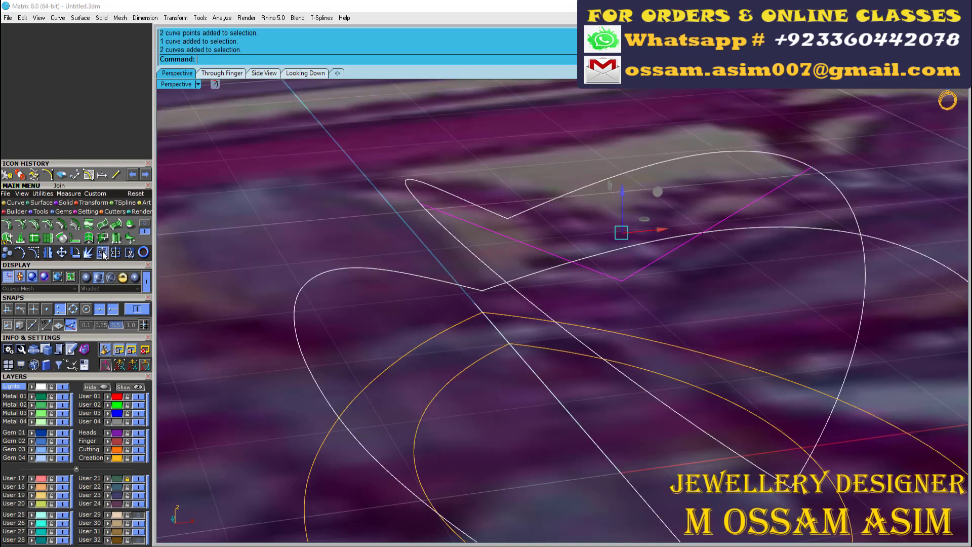
# Round the V's bottom point with a 0.5 radius fillet
pyautogui.click(15, 203)
pyautogui.click(19, 225)
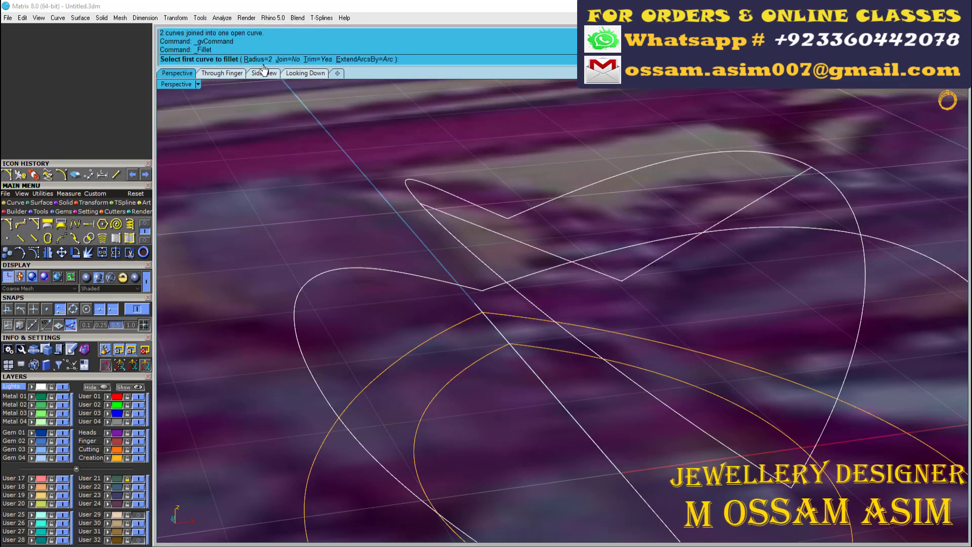
pyautogui.scroll(2, 643, 285)
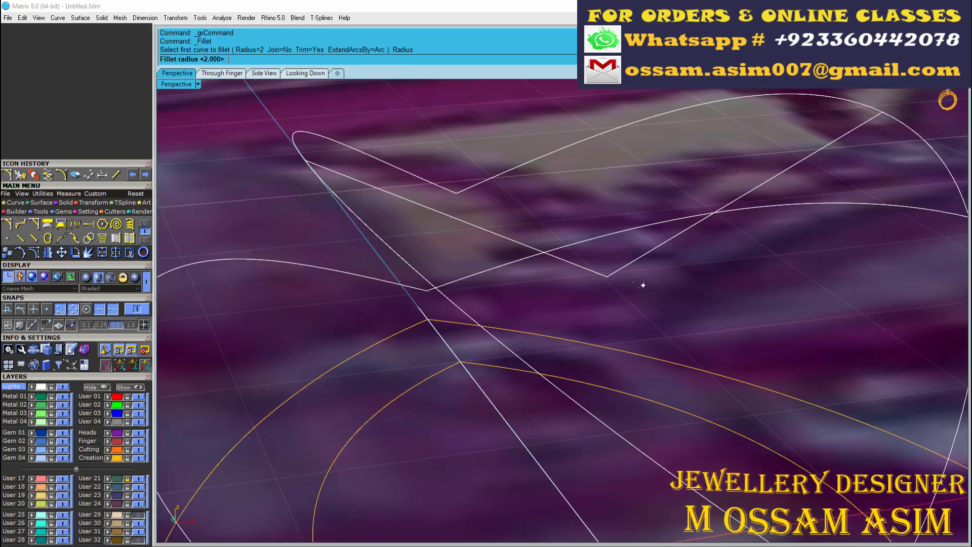
pyautogui.click(609, 276)
pyautogui.moveTo(577, 282); pyautogui.dragTo(487, 229, button='right')
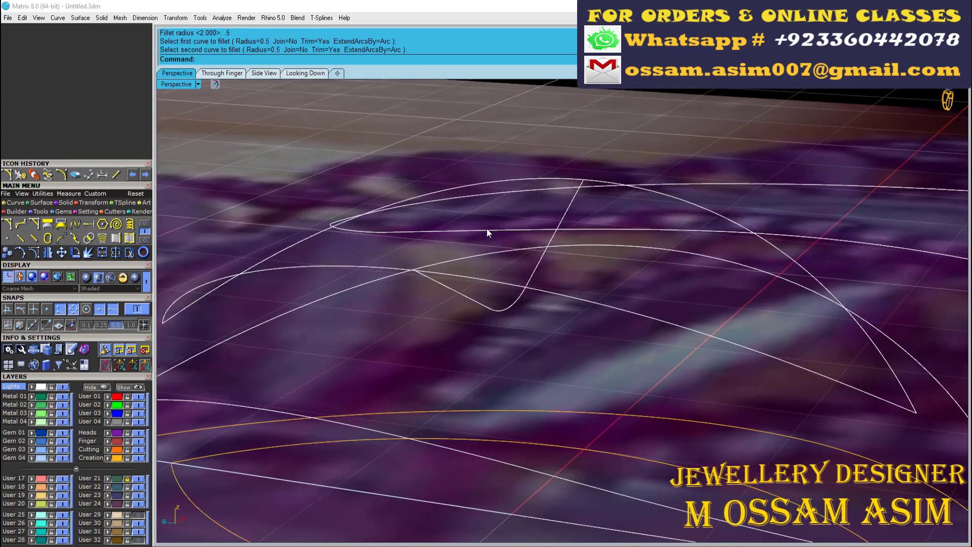
pyautogui.click(48, 224)
# Pick the first rail, try a curve rebuild, then undo the last one-direction scaling
pyautogui.click(283, 244)
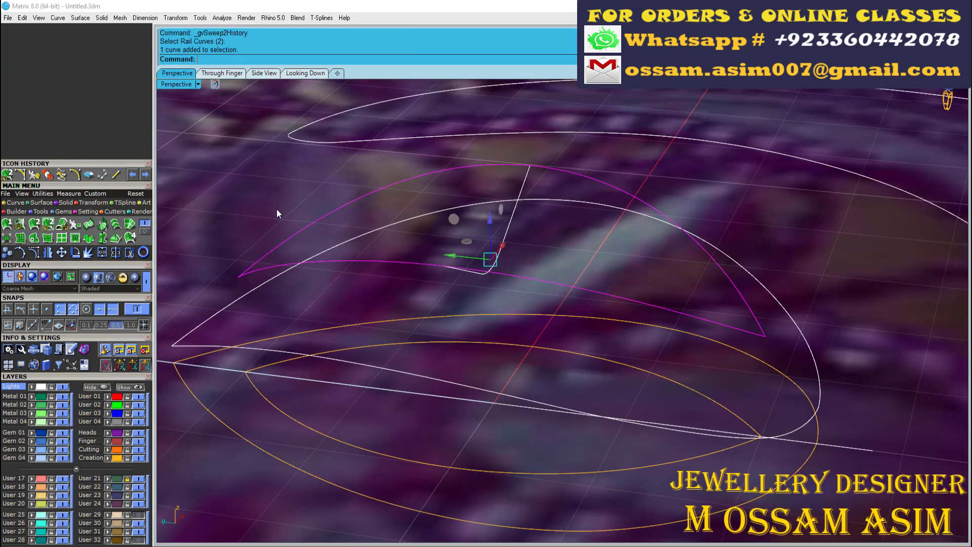
pyautogui.click(74, 224)
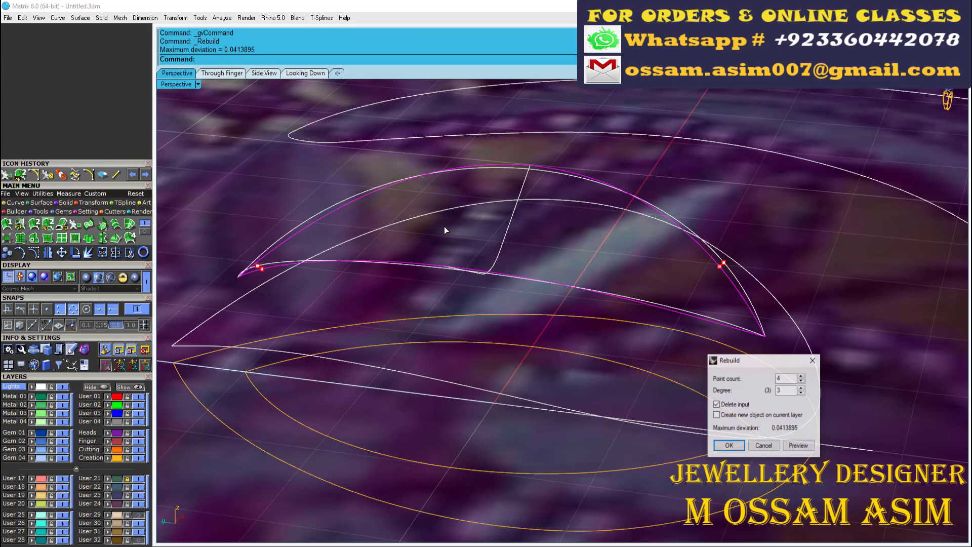
pyautogui.click(793, 375)
pyautogui.click(734, 443)
pyautogui.scroll(-2, 721, 366)
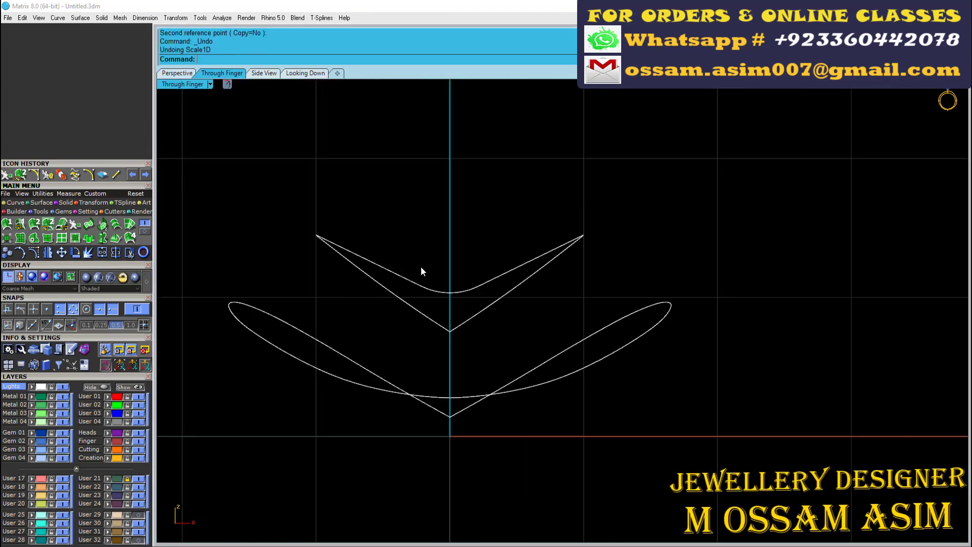
pyautogui.hotkey('ctrl', 'z')
# Rebuild the magenta cross-section curve to 4 points, degree 3
pyautogui.click(181, 73)
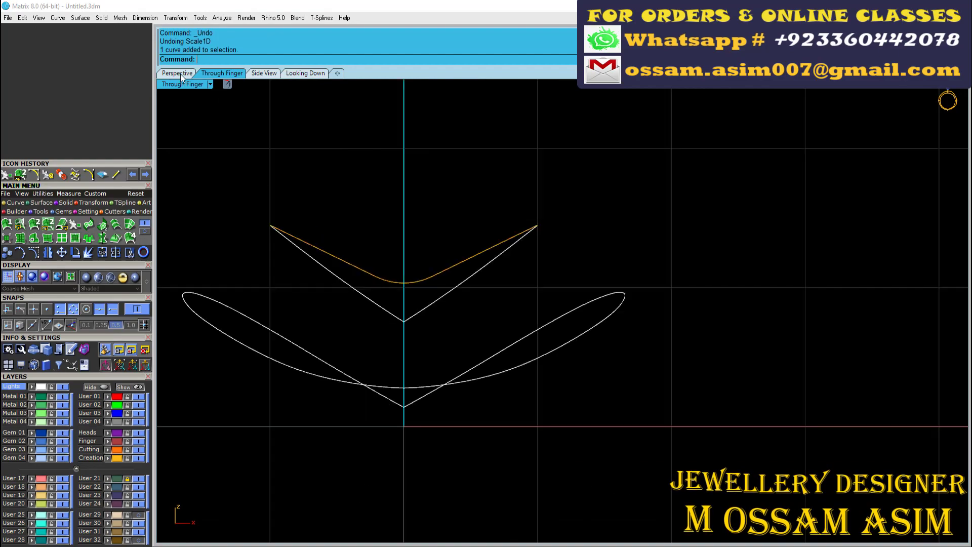
pyautogui.moveTo(400, 250)
pyautogui.mouseDown(button='right')
pyautogui.moveTo(510, 225)
pyautogui.moveTo(340, 162)
pyautogui.moveTo(375, 202)
pyautogui.mouseUp(button='right')
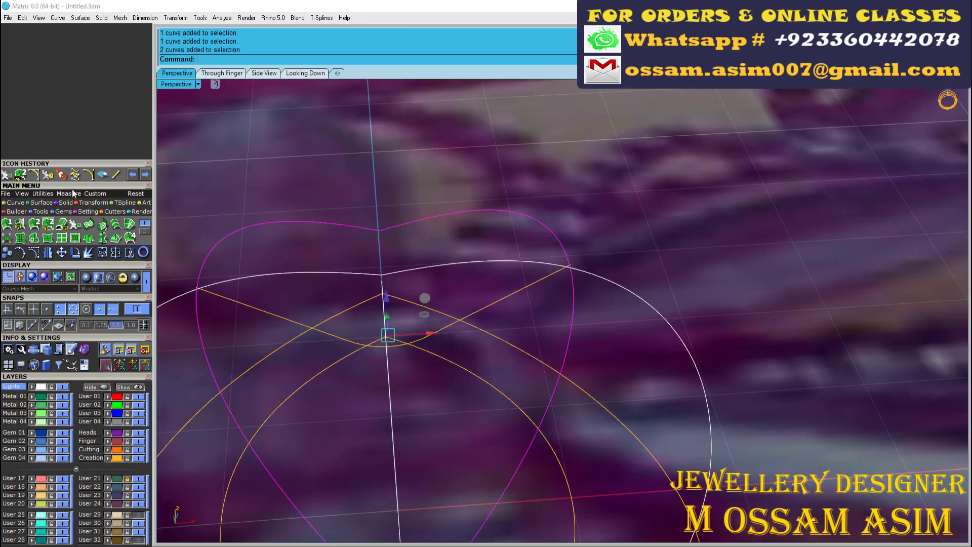
pyautogui.click(11, 176)
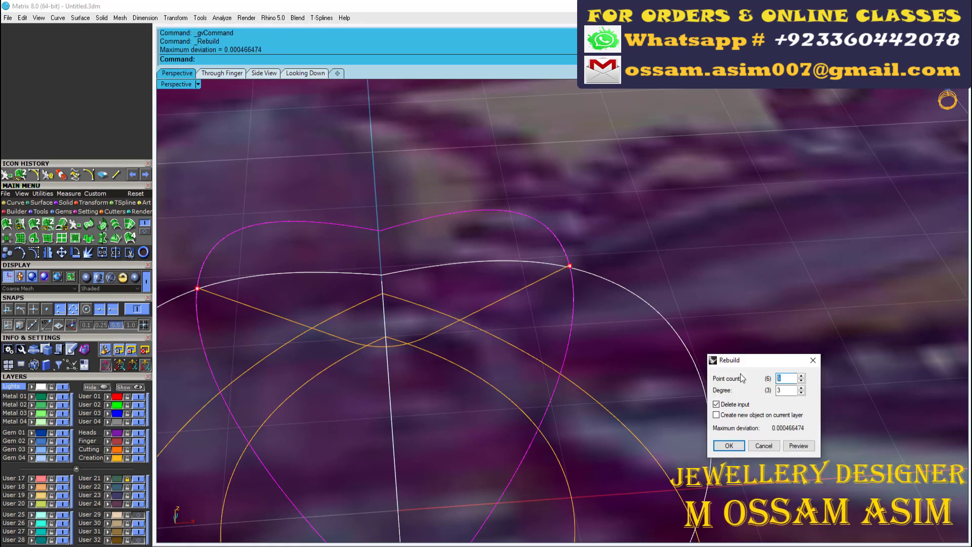
pyautogui.press('Return')
pyautogui.moveTo(737, 371); pyautogui.dragTo(734, 332, button='right')
pyautogui.press('Return')
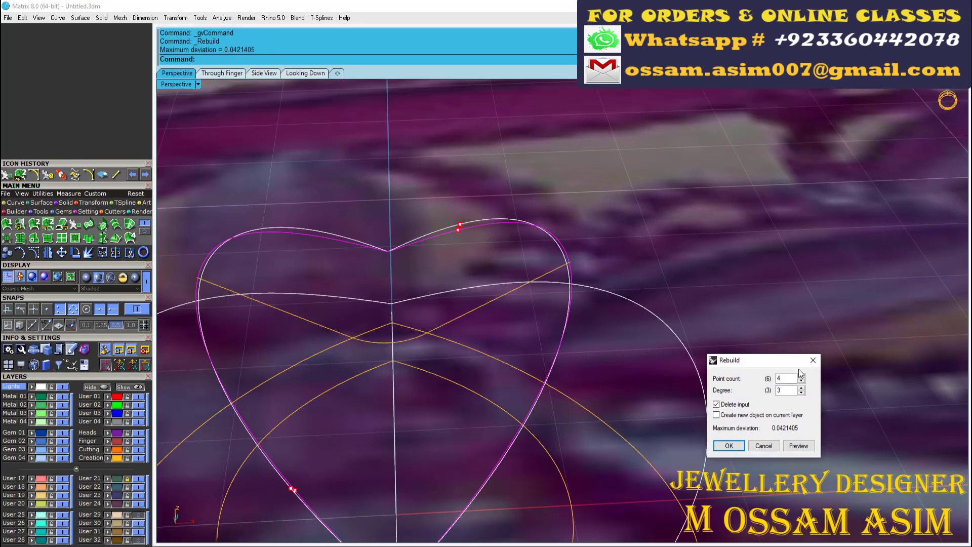
pyautogui.press('Return')
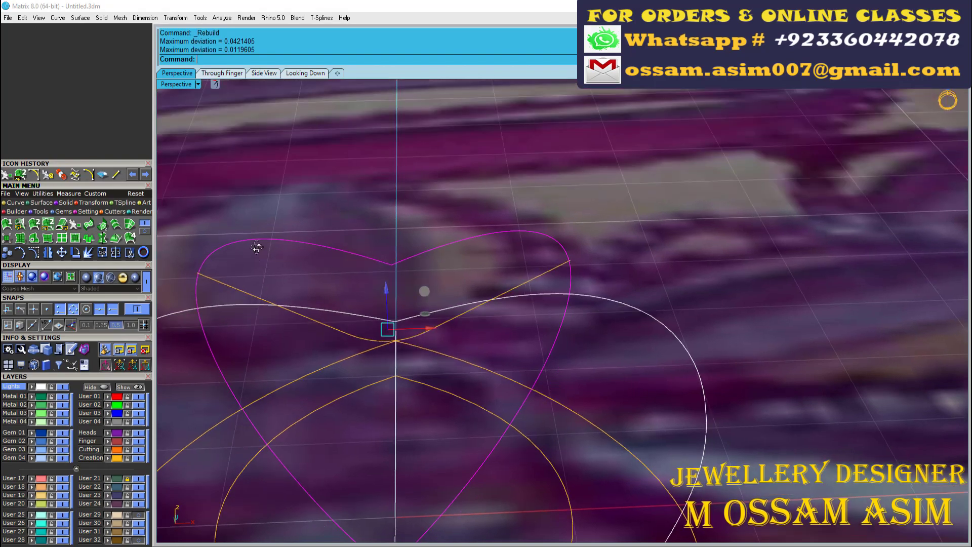
# Sweep 2 Rails along both rails with the magenta cross-section to create the leaf surface
pyautogui.moveTo(755, 386)
pyautogui.mouseDown(button='right')
pyautogui.moveTo(310, 229)
pyautogui.moveTo(302, 250)
pyautogui.moveTo(491, 105)
pyautogui.moveTo(229, 103)
pyautogui.mouseUp(button='right')
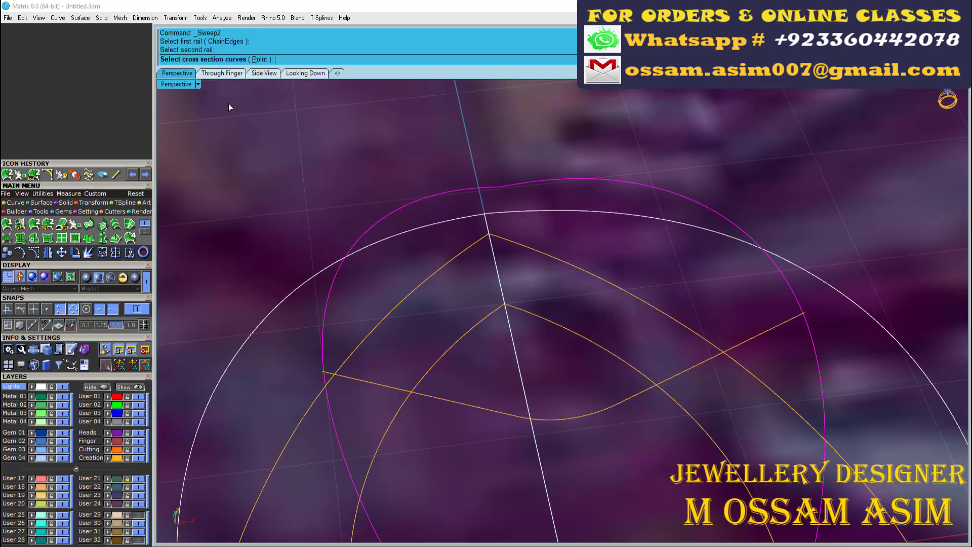
pyautogui.click(516, 184)
pyautogui.moveTo(516, 183); pyautogui.dragTo(532, 361, button='right')
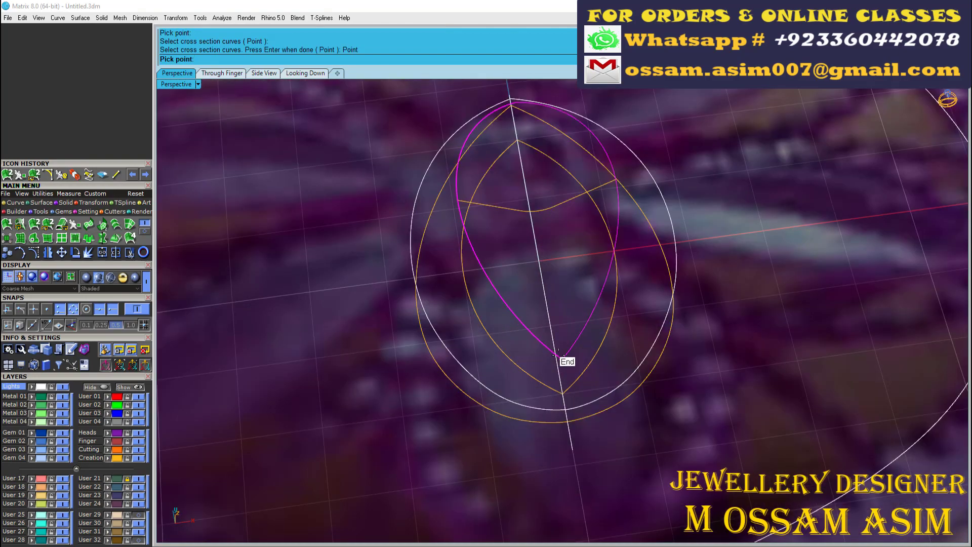
pyautogui.click(557, 355)
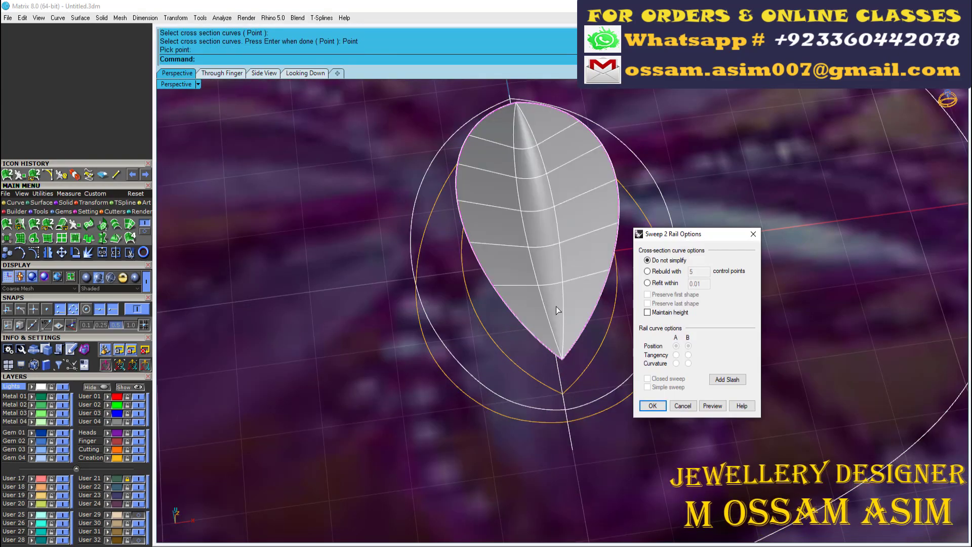
pyautogui.press('Return')
# Select the new leaf surface, then orbit and zoom to inspect it
pyautogui.moveTo(556, 306); pyautogui.dragTo(527, 183, button='right')
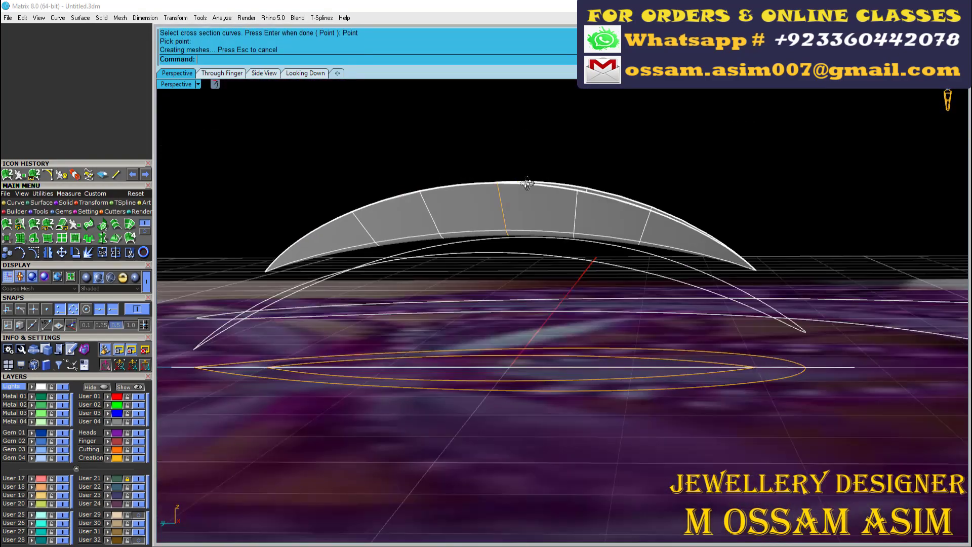
pyautogui.click(527, 183)
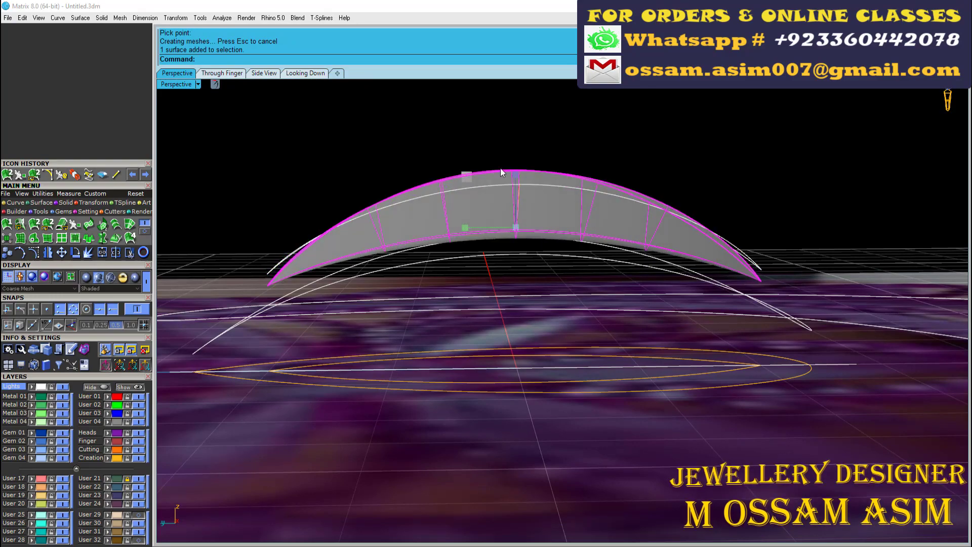
pyautogui.press('Escape')
pyautogui.moveTo(501, 168); pyautogui.dragTo(347, 263, button='right')
pyautogui.scroll(5, 313, 176)
pyautogui.scroll(-5, 313, 177)
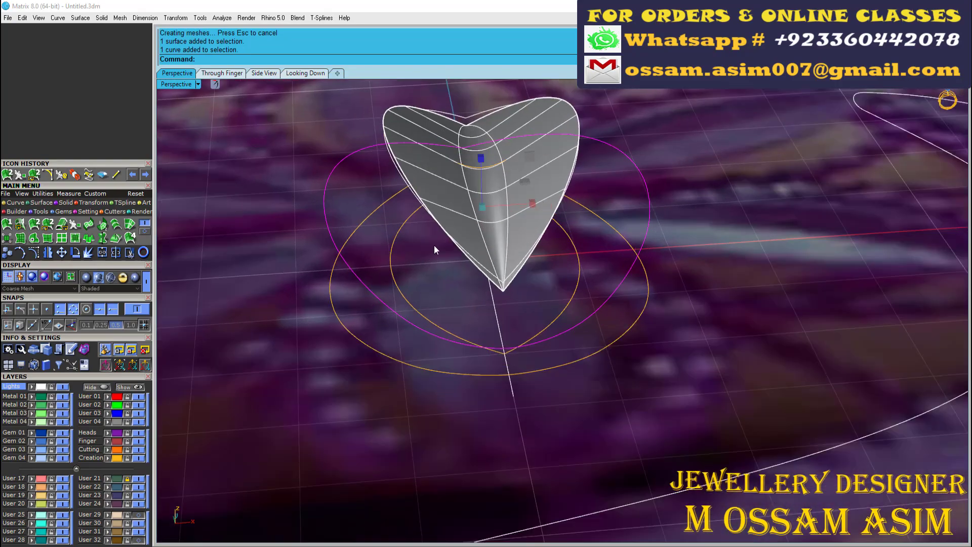
pyautogui.moveTo(434, 245); pyautogui.dragTo(180, 338, button='right')
pyautogui.scroll(2, 389, 390)
pyautogui.scroll(3, 389, 389)
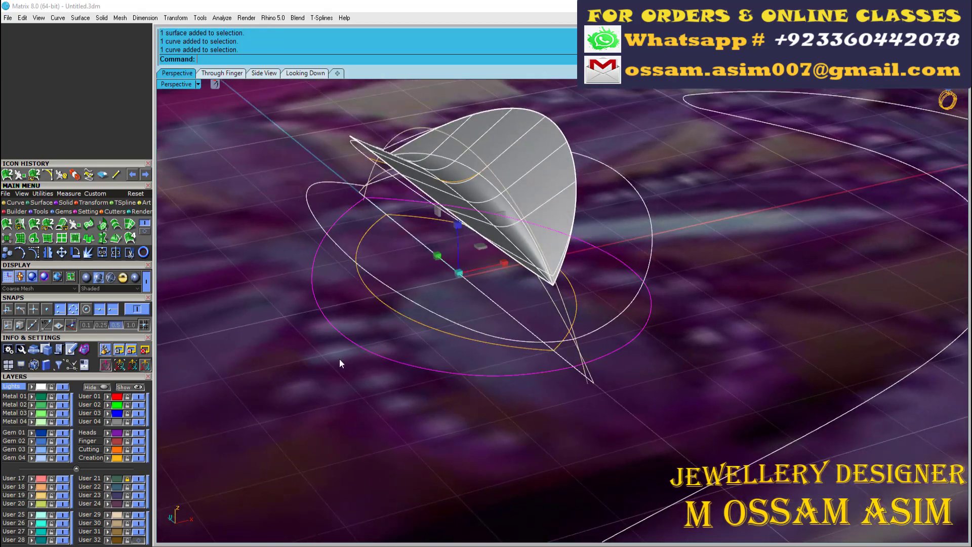
pyautogui.scroll(2, 340, 358)
# Offset the outer ellipse by 0.225 and explode the offset into two segments
pyautogui.click(102, 238)
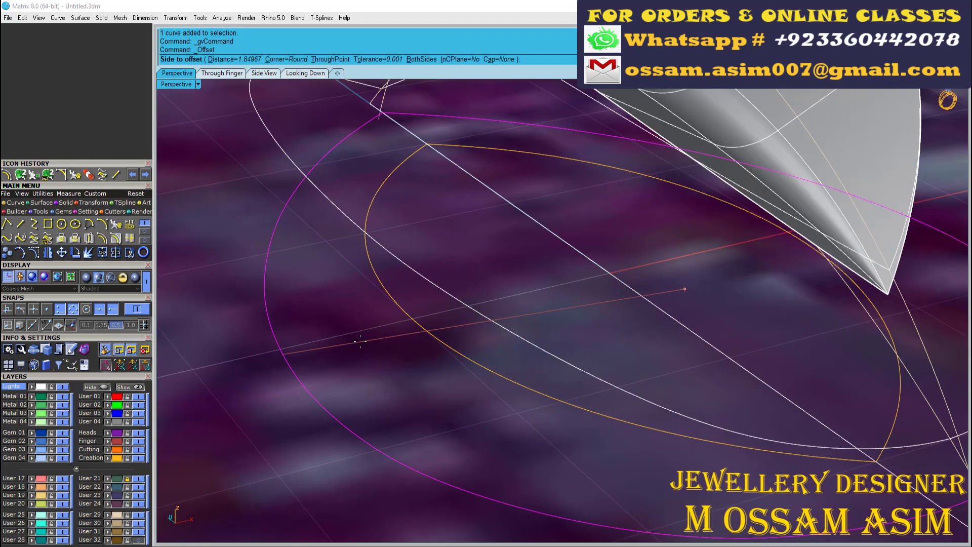
pyautogui.write('.25')
pyautogui.click(355, 340)
pyautogui.moveTo(356, 341)
pyautogui.mouseDown(button='right')
pyautogui.moveTo(384, 301)
pyautogui.moveTo(342, 329)
pyautogui.mouseUp(button='right')
pyautogui.click(144, 233)
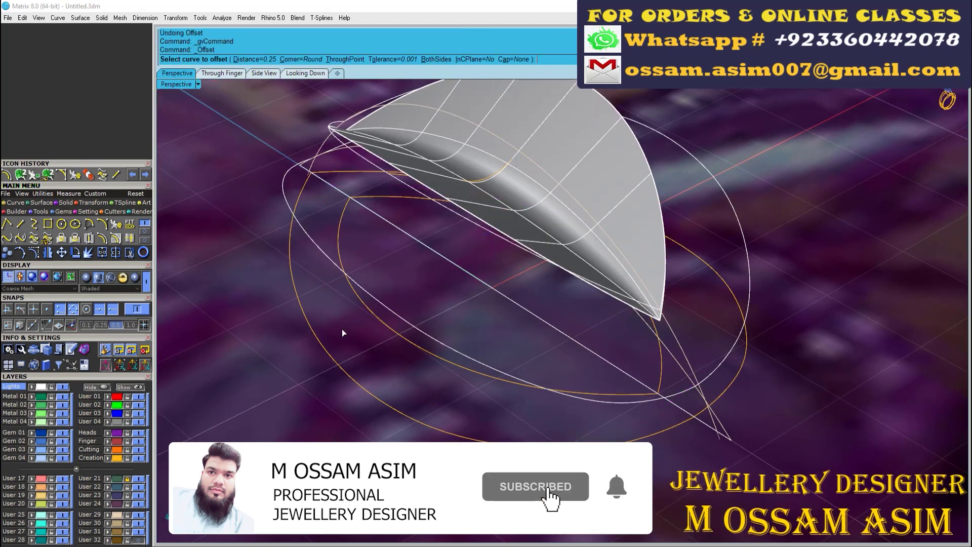
pyautogui.write('225')
pyautogui.click(337, 320)
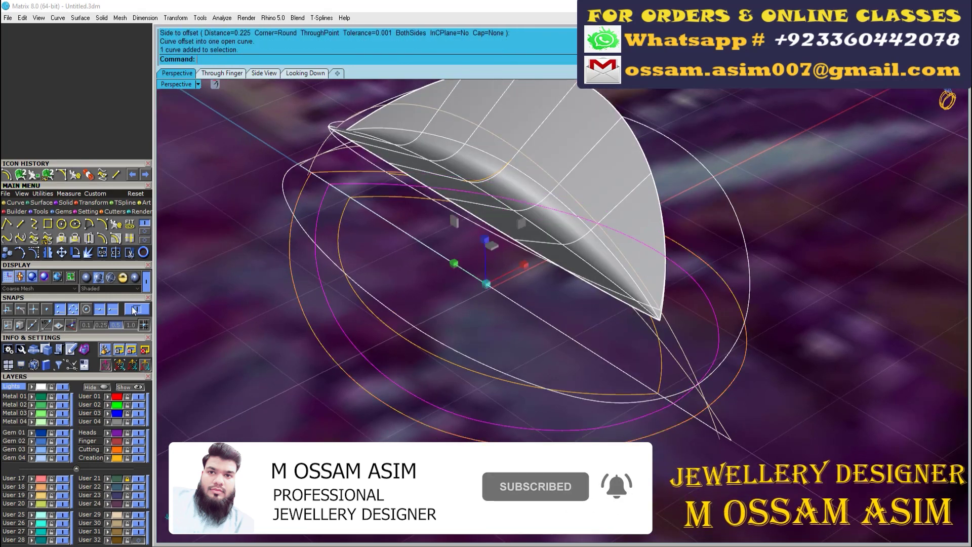
pyautogui.click(88, 254)
pyautogui.scroll(3, 326, 303)
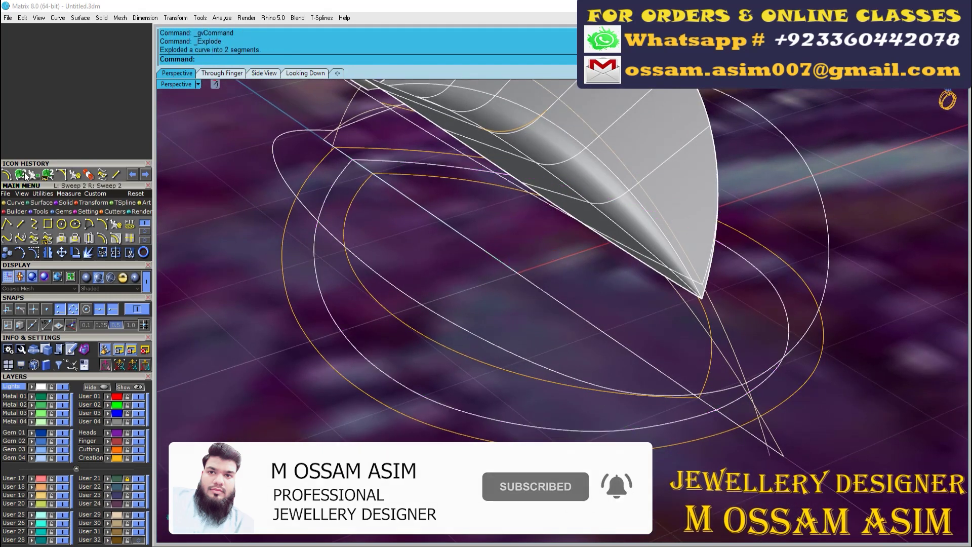
# Combine two curves into a 3D bead path with Crv2View and rebuild it
pyautogui.click(102, 174)
pyautogui.click(319, 260)
pyautogui.moveTo(319, 260)
pyautogui.mouseDown(button='right')
pyautogui.moveTo(834, 237)
pyautogui.moveTo(293, 148)
pyautogui.mouseUp(button='right')
pyautogui.click(817, 239)
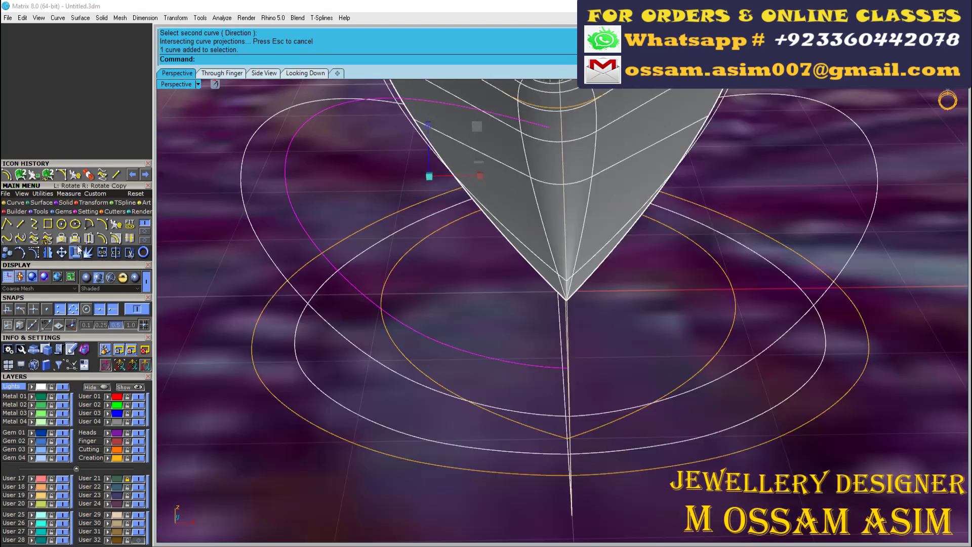
pyautogui.click(728, 446)
pyautogui.moveTo(737, 443); pyautogui.dragTo(305, 238, button='right')
pyautogui.press('F6')
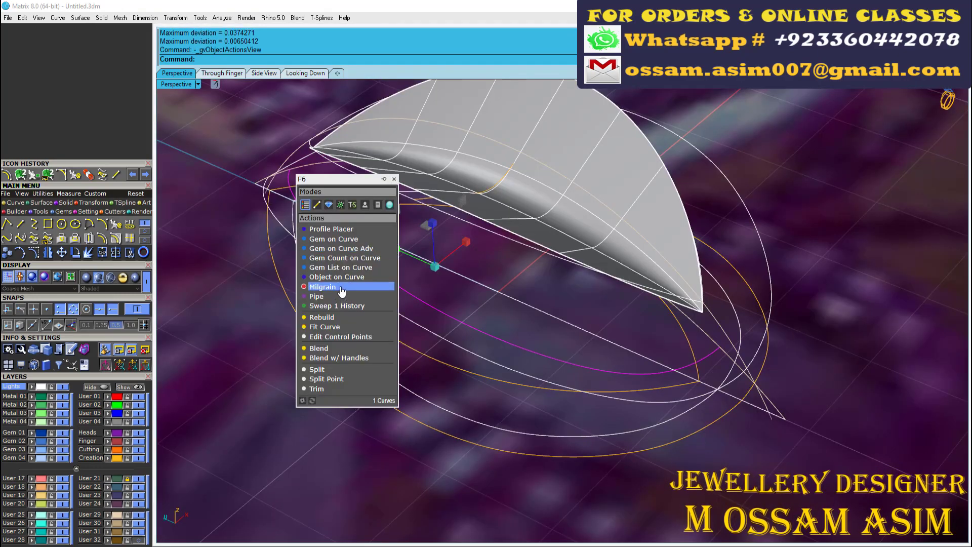
# Add Milgrain beads along the path with End Position 100% and 0.05 mm spacing, then select all 12
pyautogui.click(342, 287)
pyautogui.moveTo(342, 296)
pyautogui.mouseDown(button='right')
pyautogui.moveTo(284, 440)
pyautogui.moveTo(319, 393)
pyautogui.moveTo(202, 385)
pyautogui.mouseUp(button='right')
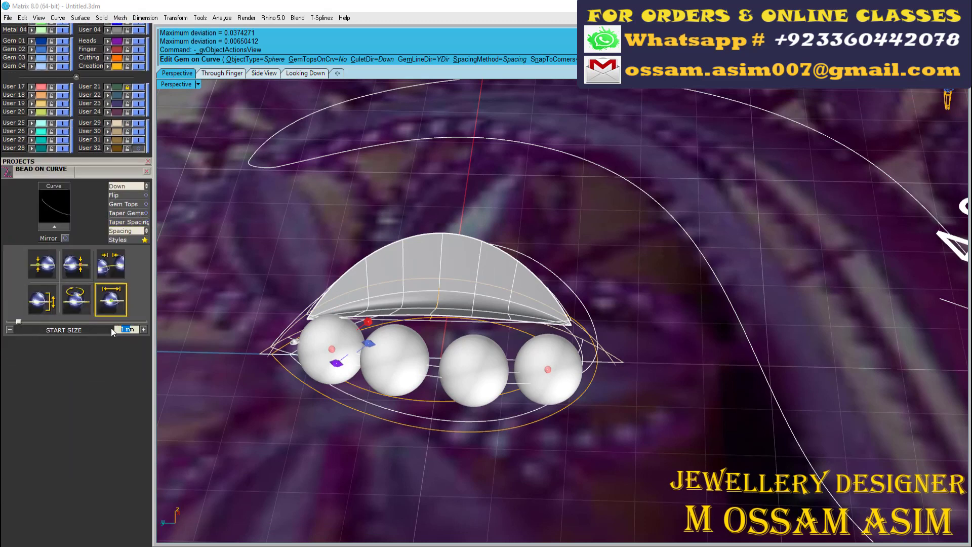
pyautogui.press('Return')
pyautogui.moveTo(405, 304); pyautogui.dragTo(712, 402, button='right')
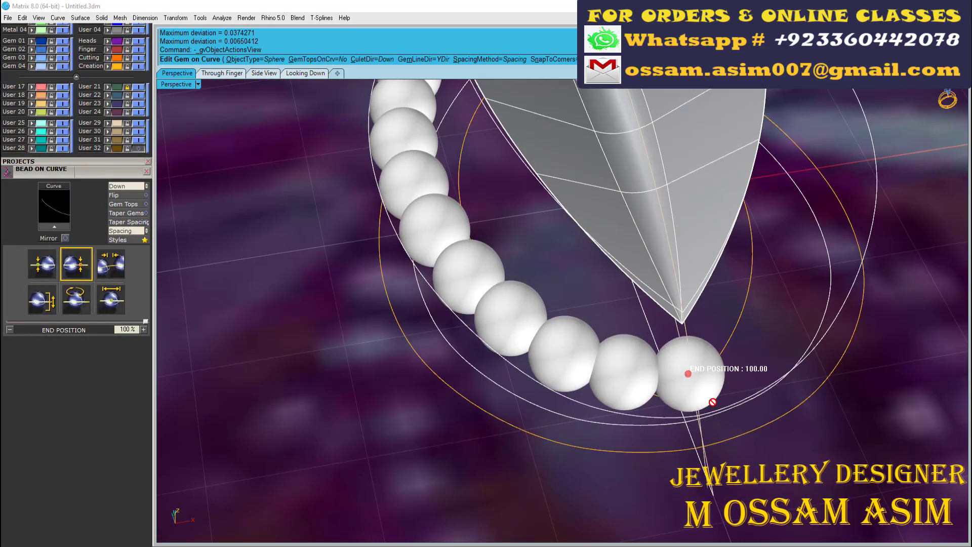
pyautogui.scroll(-5, 701, 377)
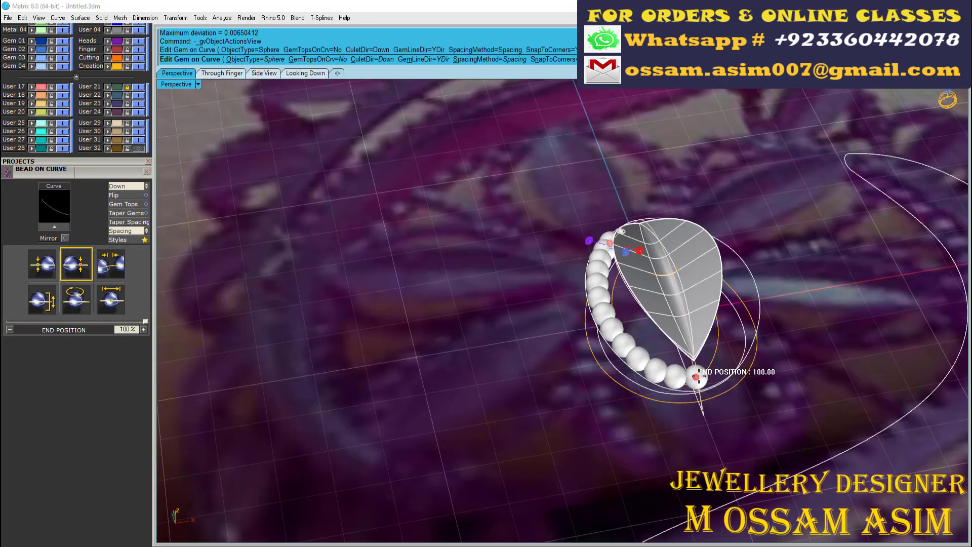
pyautogui.click(111, 264)
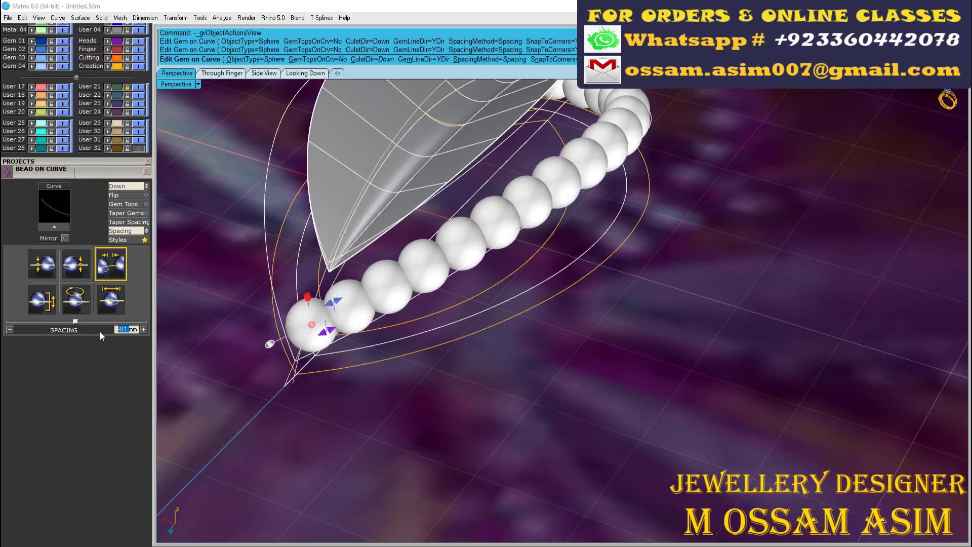
pyautogui.moveTo(99, 331); pyautogui.dragTo(102, 331)
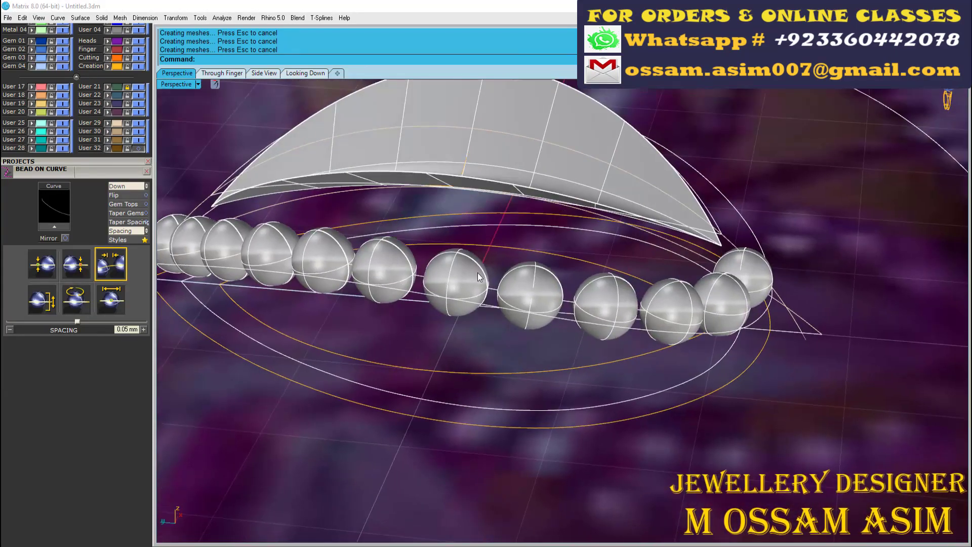
pyautogui.click(479, 277)
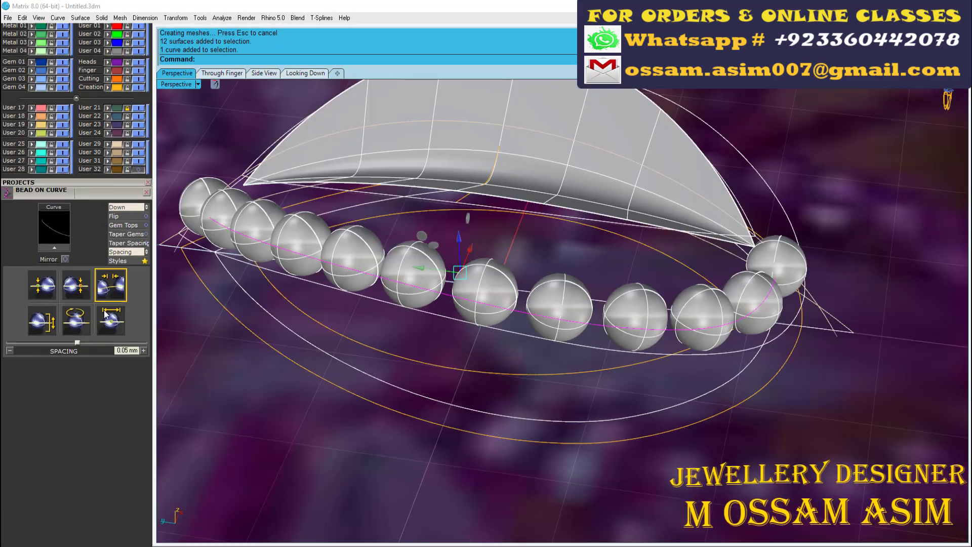
# Pipe along the bead path with round caps and a 0.35 start diameter
pyautogui.click(52, 90)
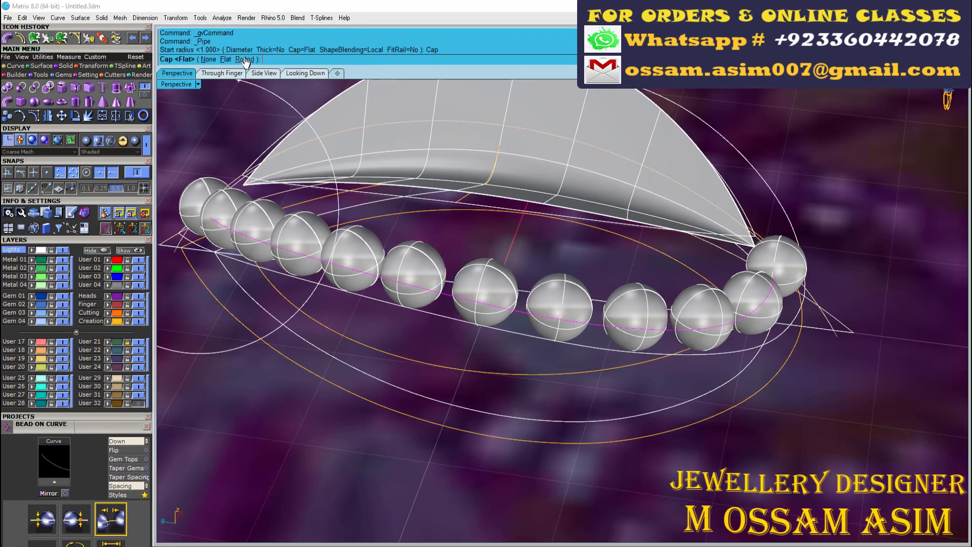
pyautogui.click(246, 59)
pyautogui.click(244, 59)
pyautogui.scroll(3, 509, 232)
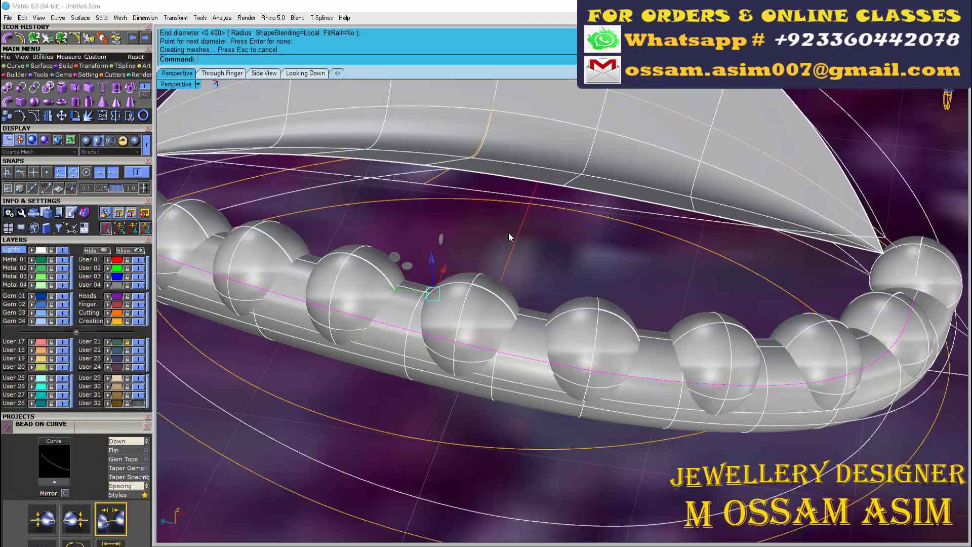
pyautogui.write('.35')
pyautogui.press('Return')
pyautogui.press('Return')
pyautogui.press('Return')
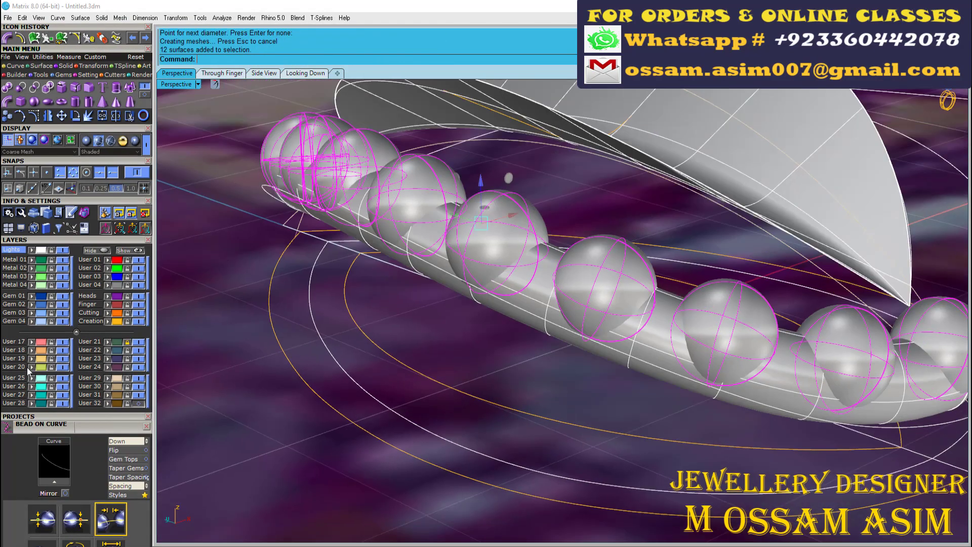
# Enter 0 at the pipe prompt, view the bead row from above, and save
pyautogui.scroll(-3, 466, 194)
pyautogui.scroll(2, 499, 159)
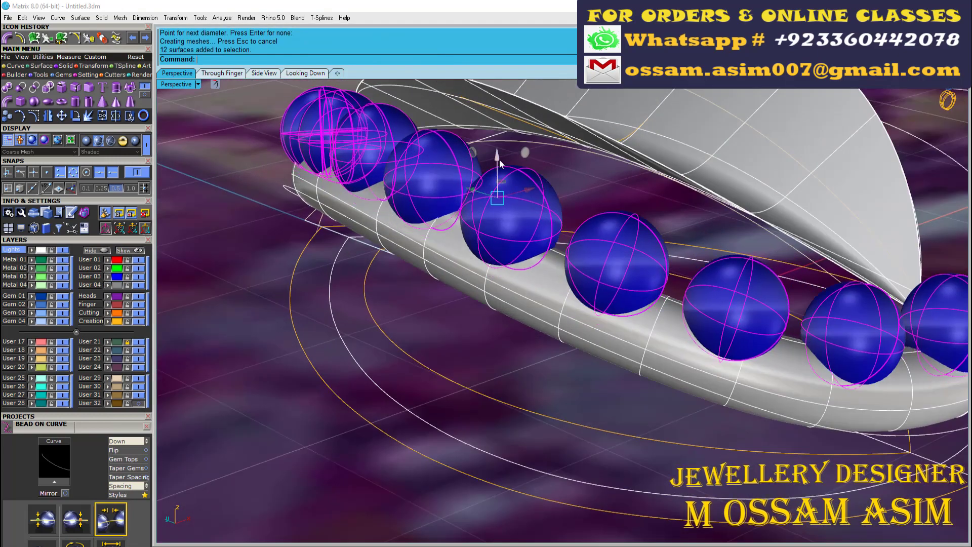
pyautogui.scroll(-4, 500, 159)
pyautogui.moveTo(499, 159); pyautogui.dragTo(527, 304, button='right')
pyautogui.scroll(5, 526, 304)
pyautogui.scroll(-10, 526, 304)
pyautogui.write('0')
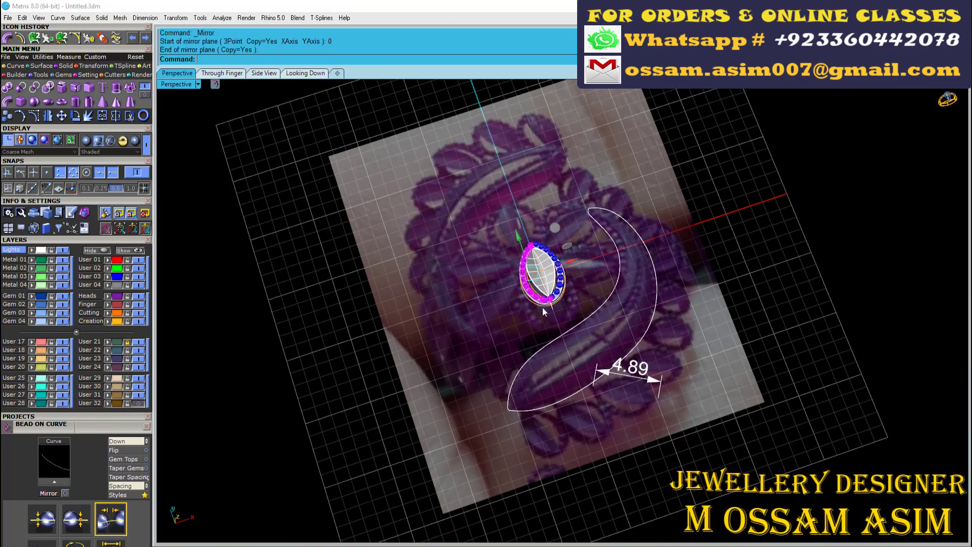
pyautogui.scroll(5, 542, 307)
pyautogui.scroll(-5, 542, 307)
pyautogui.scroll(4, 484, 225)
pyautogui.scroll(4, 742, 163)
pyautogui.hotkey('ctrl', 's')
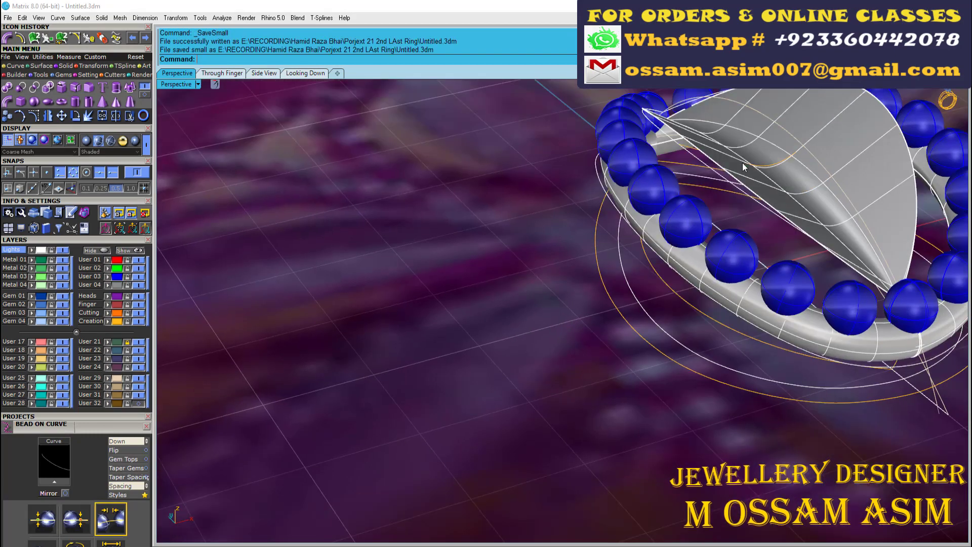
# Select the leaf surface and orbit to an angled view of it
pyautogui.click(742, 163)
pyautogui.moveTo(742, 162); pyautogui.dragTo(812, 299, button='right')
pyautogui.scroll(-2, 605, 281)
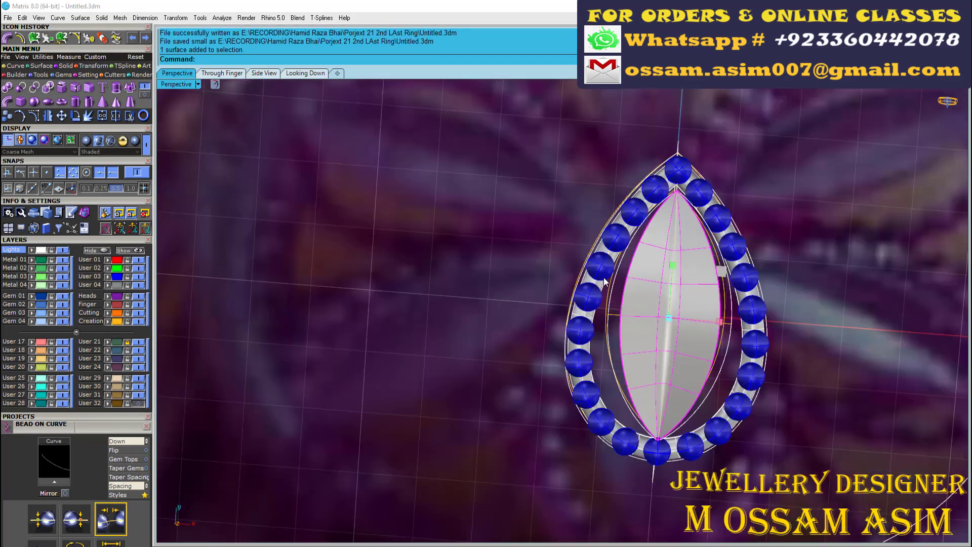
pyautogui.moveTo(604, 281)
pyautogui.mouseDown(button='right')
pyautogui.moveTo(128, 267)
pyautogui.moveTo(376, 288)
pyautogui.mouseUp(button='right')
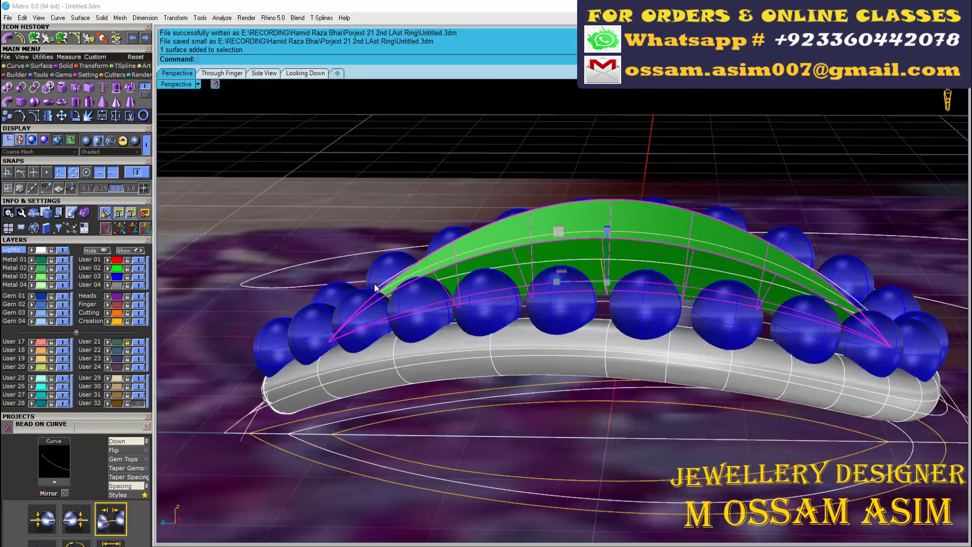
# Extrude the leaf surface 0.35 downward into a solid and orbit around it
pyautogui.click(132, 90)
pyautogui.write('-35')
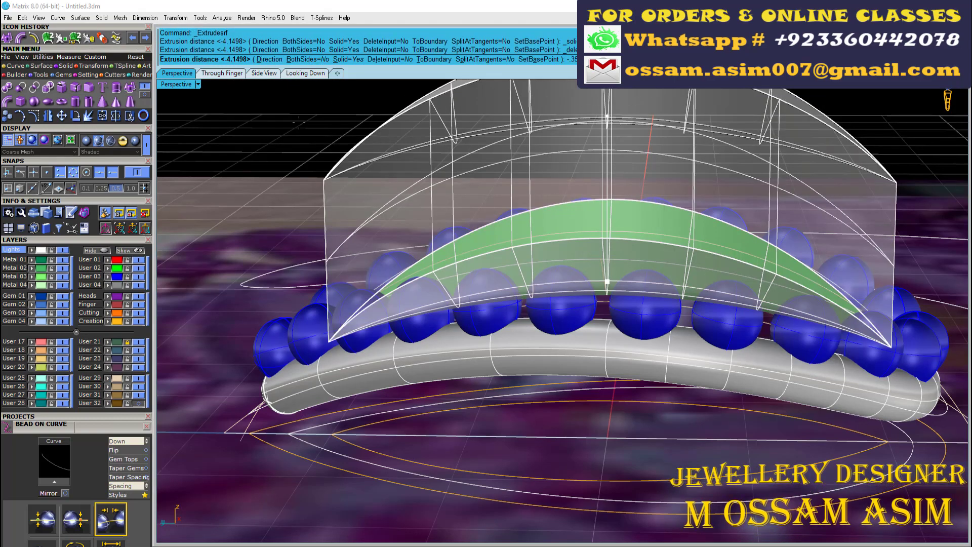
pyautogui.press('Return')
pyautogui.moveTo(299, 122); pyautogui.dragTo(109, 404, button='right')
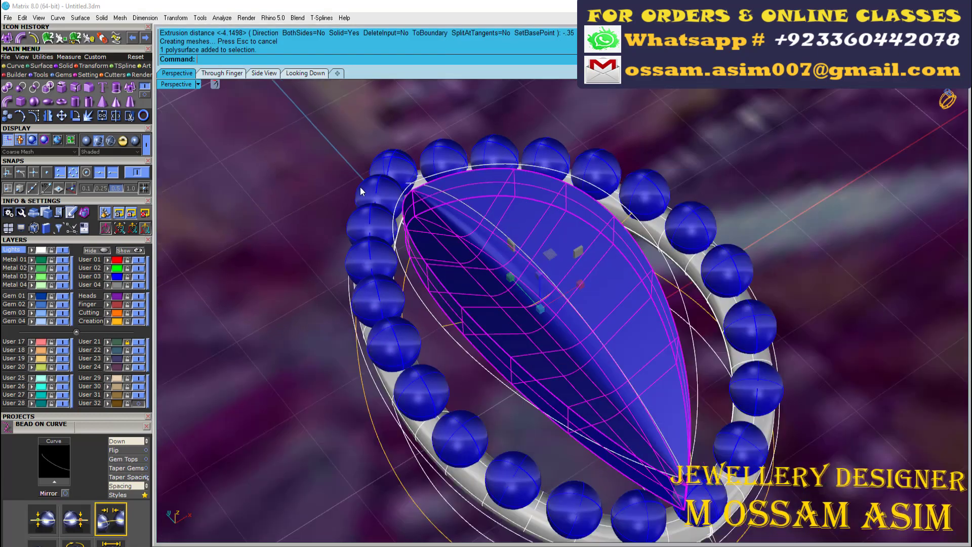
pyautogui.moveTo(284, 329); pyautogui.dragTo(259, 415, button='right')
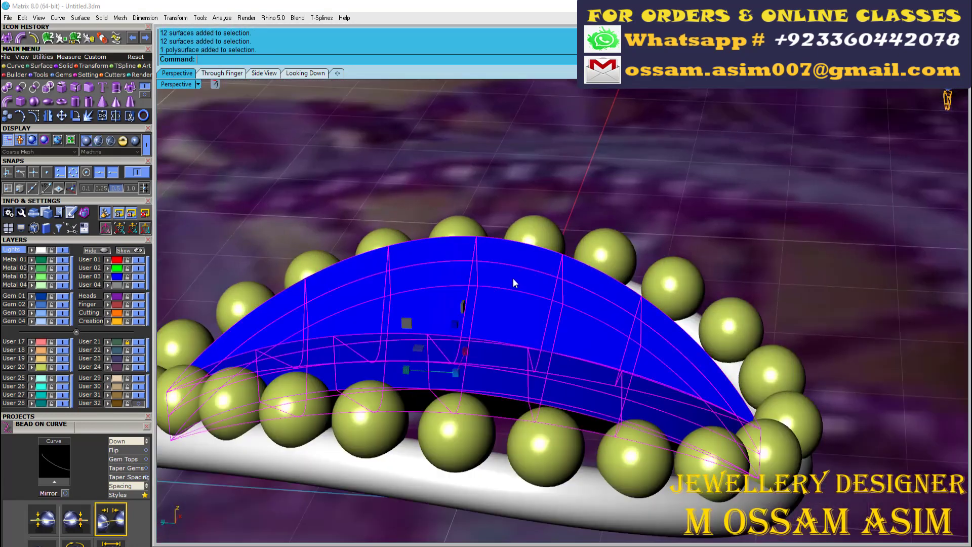
pyautogui.moveTo(260, 410)
pyautogui.mouseDown(button='right')
pyautogui.moveTo(433, 322)
pyautogui.moveTo(442, 244)
pyautogui.mouseUp(button='right')
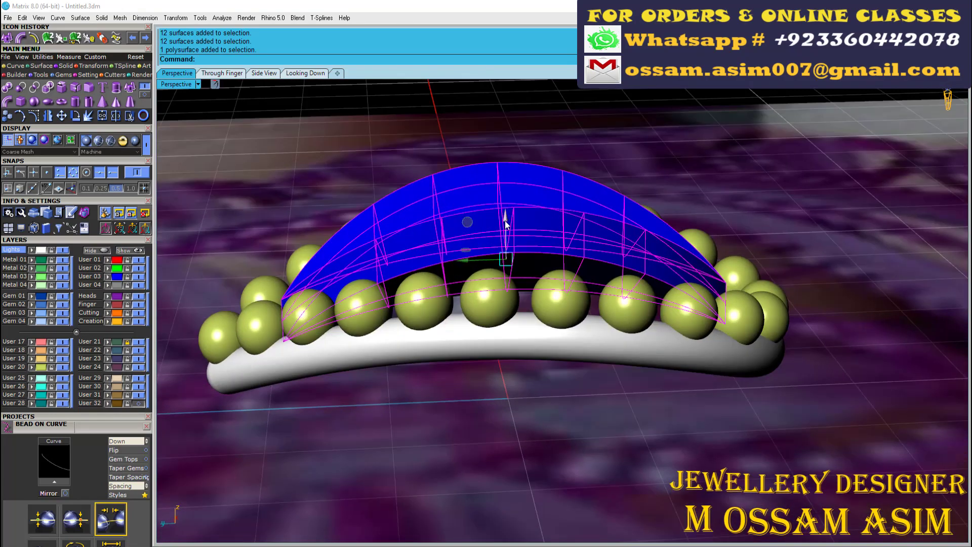
# Undo an accidental object move and orbit to a low side view of the arch
pyautogui.moveTo(506, 223); pyautogui.dragTo(482, 260, button='right')
pyautogui.moveTo(448, 285); pyautogui.dragTo(446, 293)
pyautogui.hotkey('ctrl', 'z')
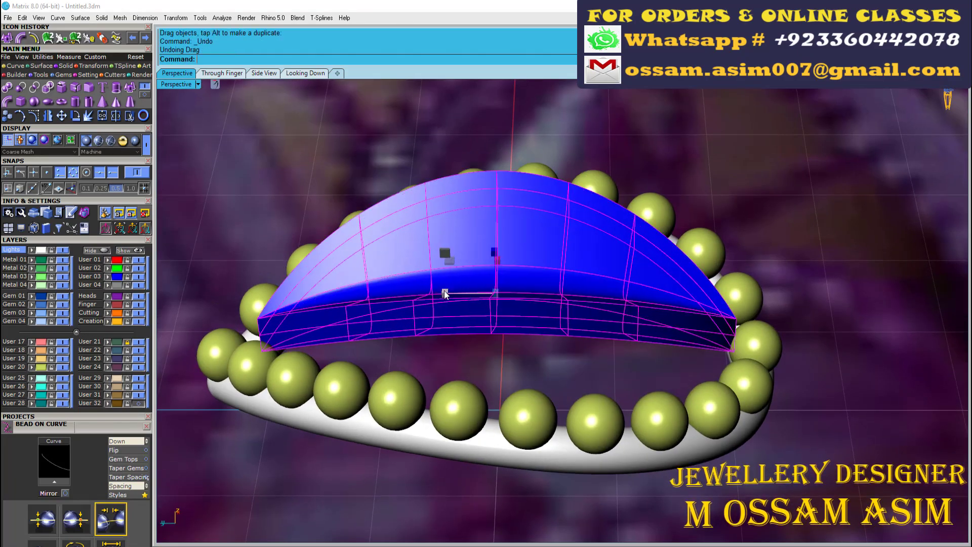
pyautogui.moveTo(445, 295)
pyautogui.mouseDown(button='right')
pyautogui.moveTo(476, 301)
pyautogui.moveTo(495, 278)
pyautogui.mouseUp(button='right')
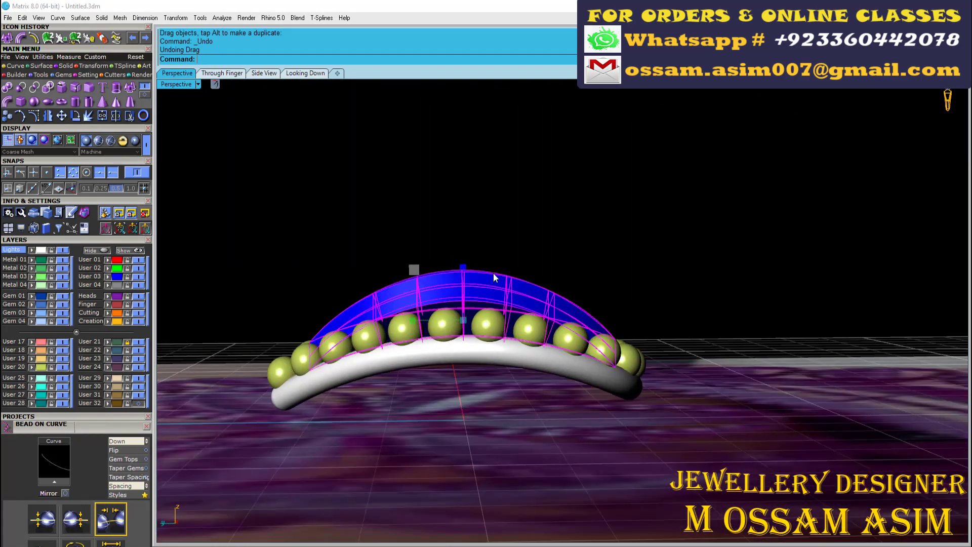
# In the side wireframe view, draw a line from the stone tip to the ring rail
pyautogui.click(222, 73)
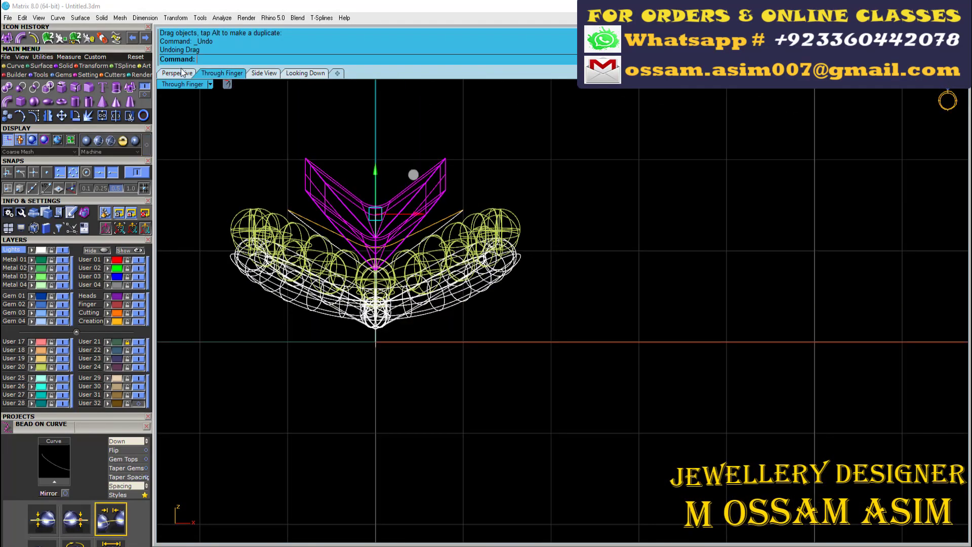
pyautogui.click(177, 73)
pyautogui.click(264, 73)
pyautogui.scroll(5, 335, 202)
pyautogui.click(15, 66)
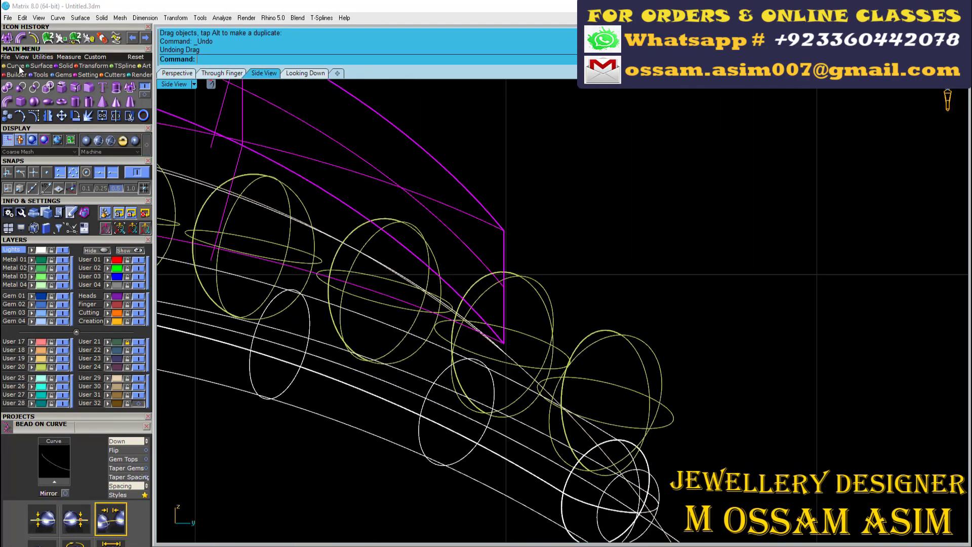
pyautogui.click(7, 87)
pyautogui.scroll(3, 570, 519)
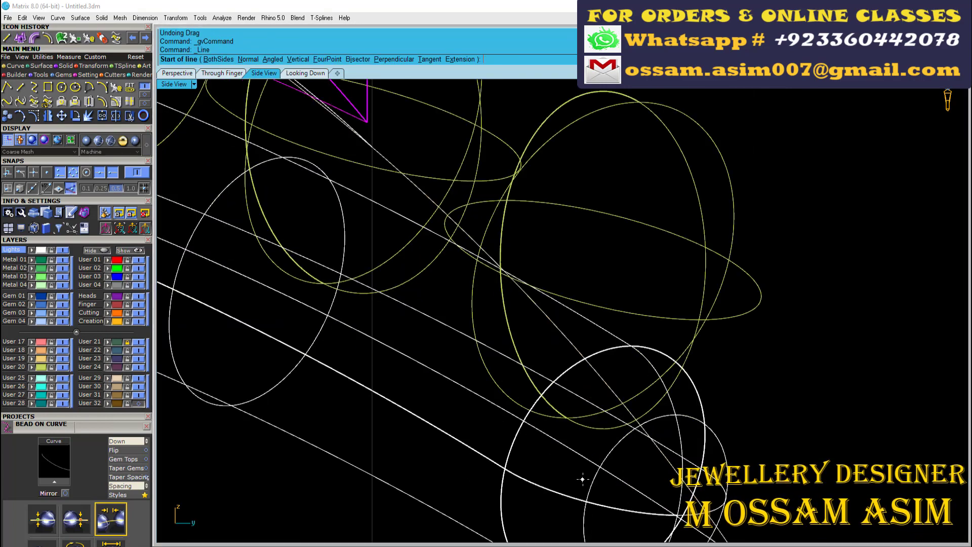
pyautogui.click(581, 477)
pyautogui.scroll(-1, 485, 322)
pyautogui.scroll(-2, 485, 322)
pyautogui.click(487, 330)
pyautogui.scroll(-2, 580, 354)
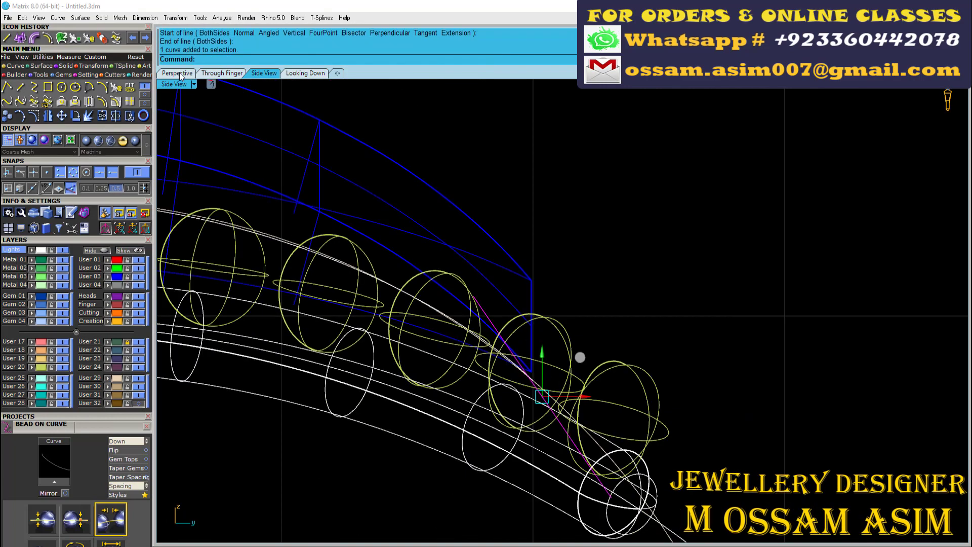
# Pipe the new line at a 0.35 diameter
pyautogui.click(96, 145)
pyautogui.scroll(3, 456, 304)
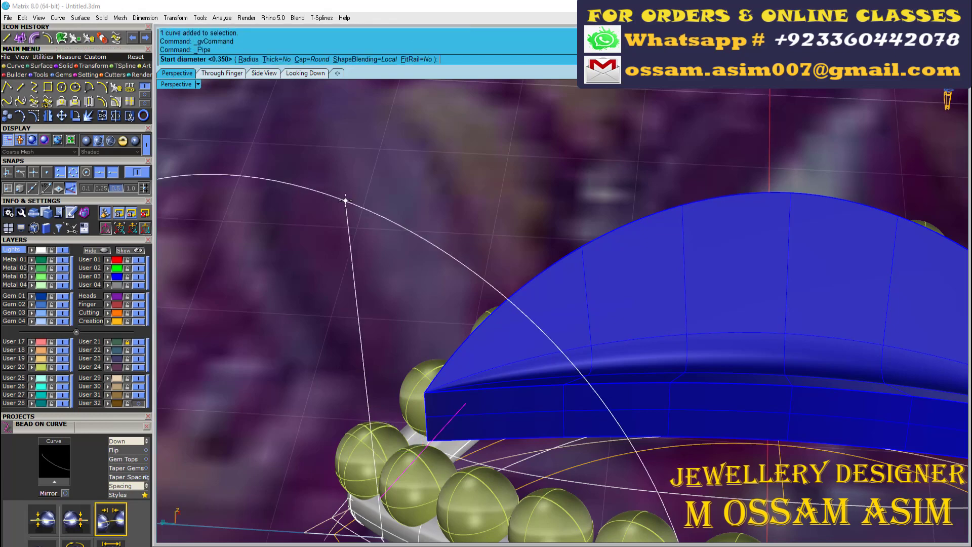
pyautogui.press('Return')
pyautogui.scroll(2, 451, 304)
pyautogui.scroll(3, 385, 395)
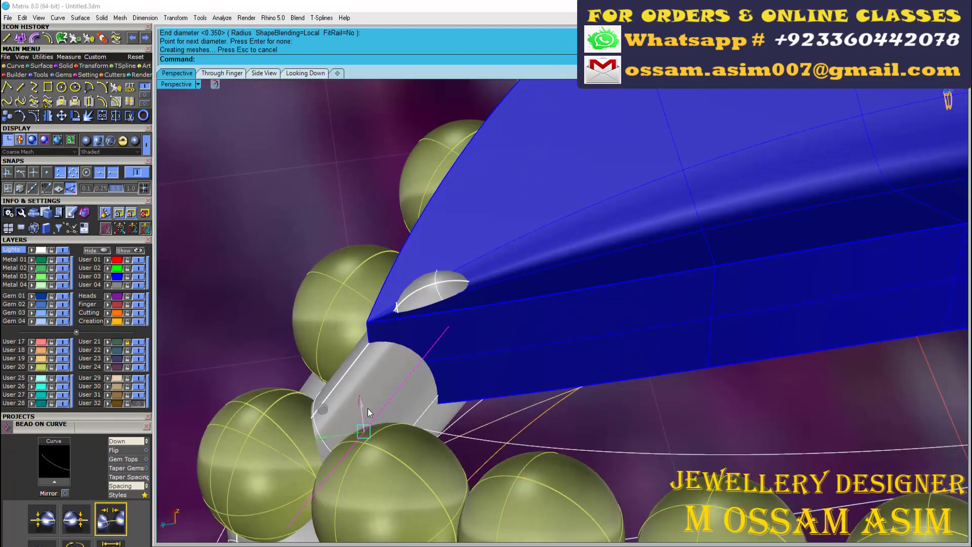
# Mirror a copy of the tip pipe across the ring to the opposite end
pyautogui.click(353, 436)
pyautogui.scroll(-4, 352, 430)
pyautogui.scroll(-2, 342, 413)
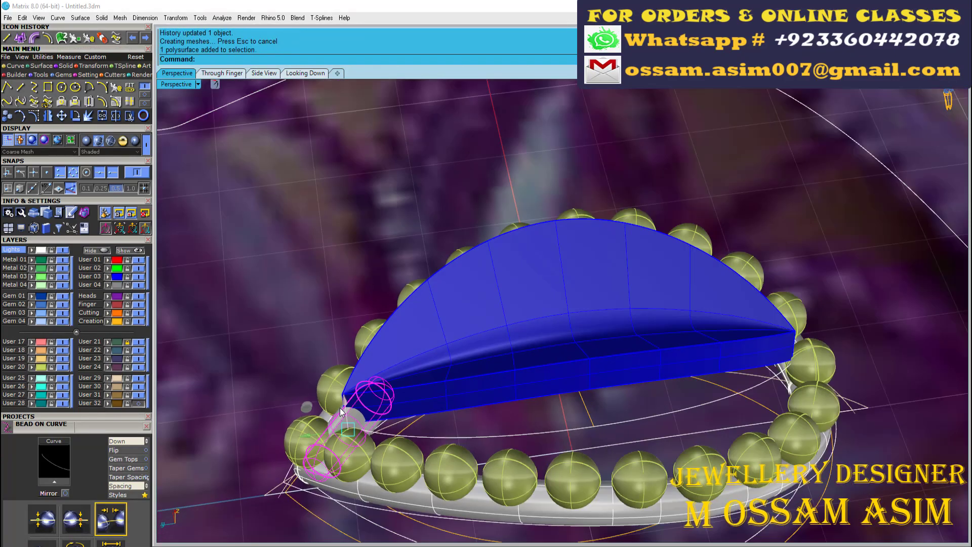
pyautogui.hotkey('ctrl', 'm')
pyautogui.click(342, 403)
pyautogui.scroll(3, 795, 433)
pyautogui.click(591, 293)
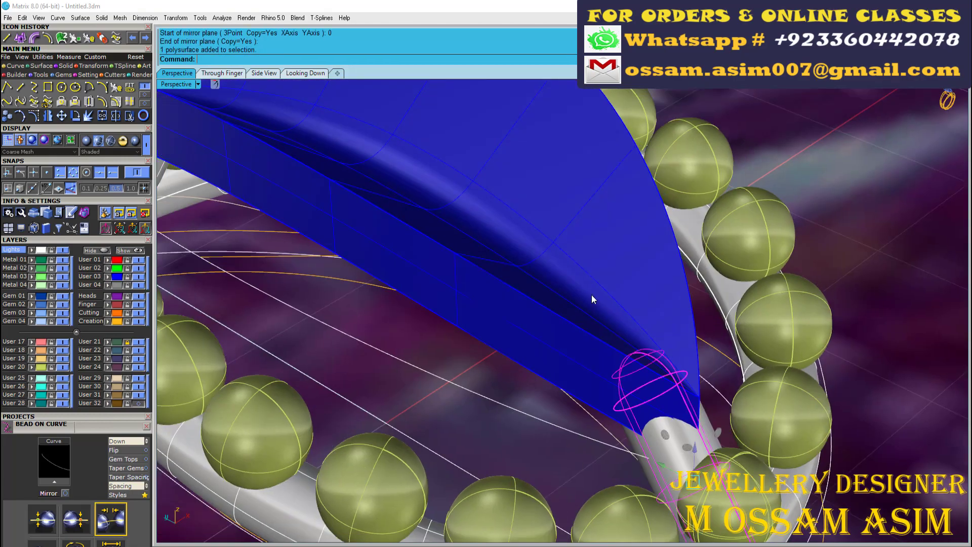
pyautogui.scroll(-3, 592, 294)
# Switch to machine-style shaded display and look straight down on the stone
pyautogui.click(135, 140)
pyautogui.moveTo(377, 144); pyautogui.dragTo(500, 252, button='right')
pyautogui.scroll(2, 500, 252)
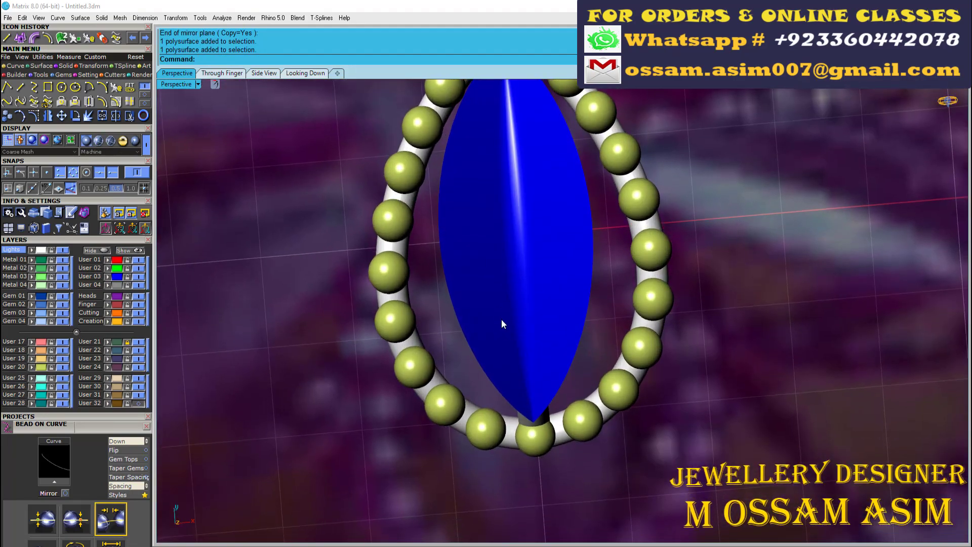
pyautogui.scroll(3, 502, 319)
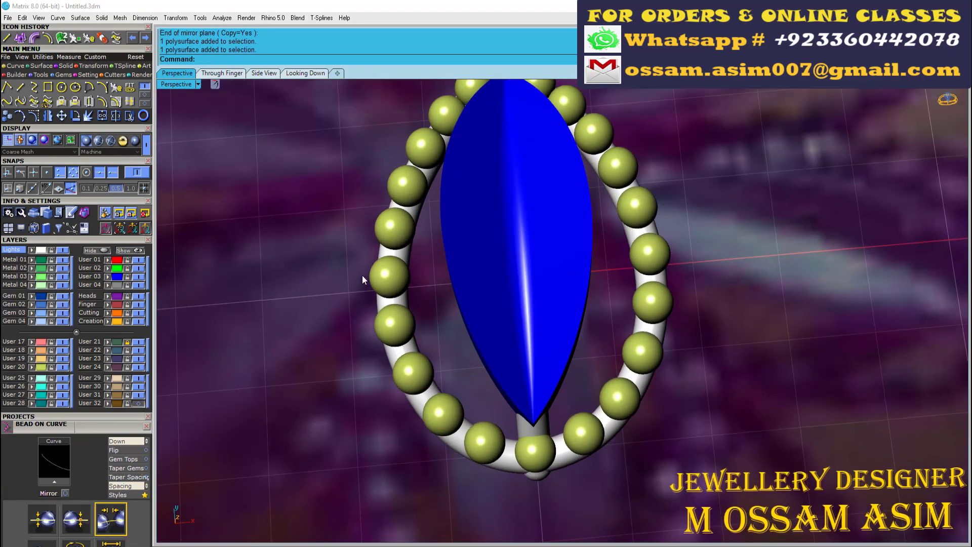
pyautogui.click(42, 75)
# Offset the bead surfaces by 0.01 and delete the original beads
pyautogui.click(71, 89)
pyautogui.write('0.01')
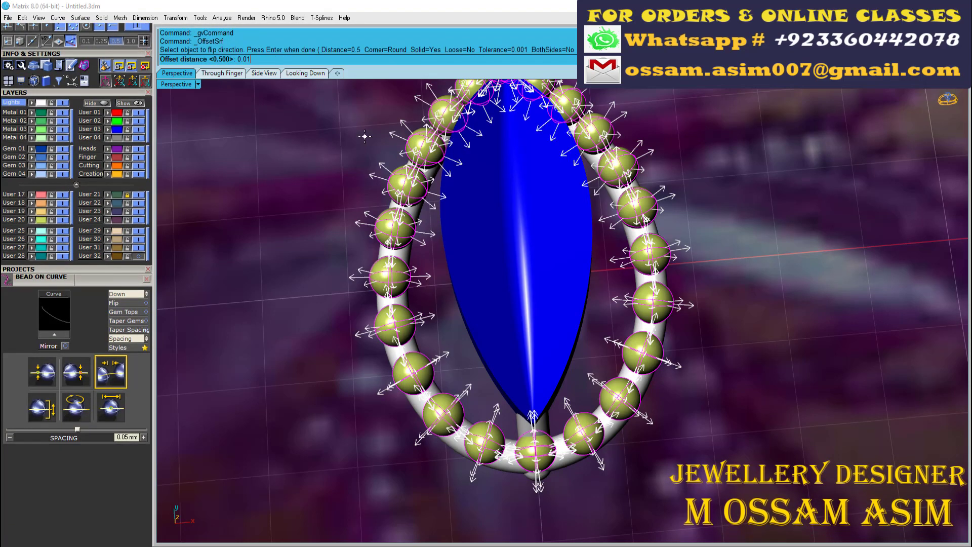
pyautogui.press('Return')
pyautogui.scroll(5, 385, 265)
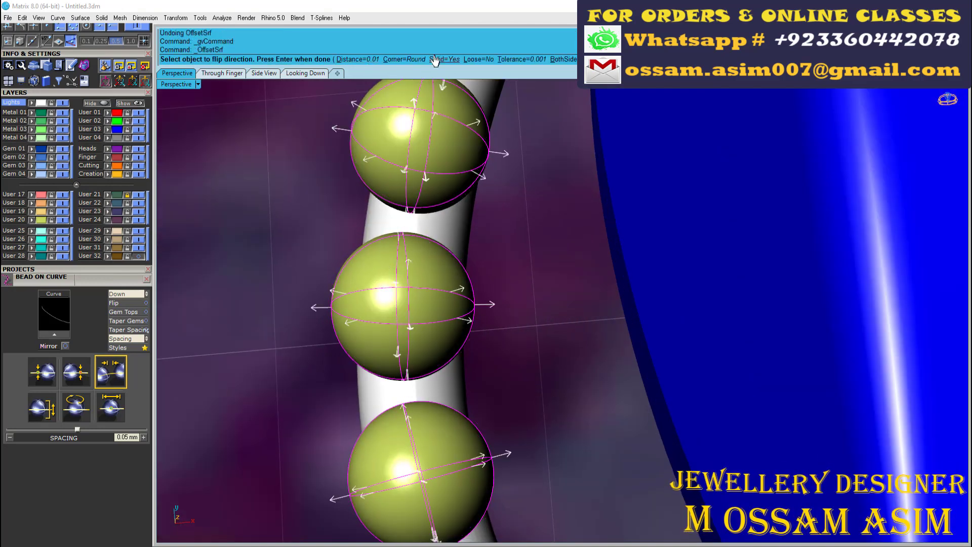
pyautogui.write('0.')
pyautogui.press('Return')
pyautogui.press('Delete')
pyautogui.write('sl')
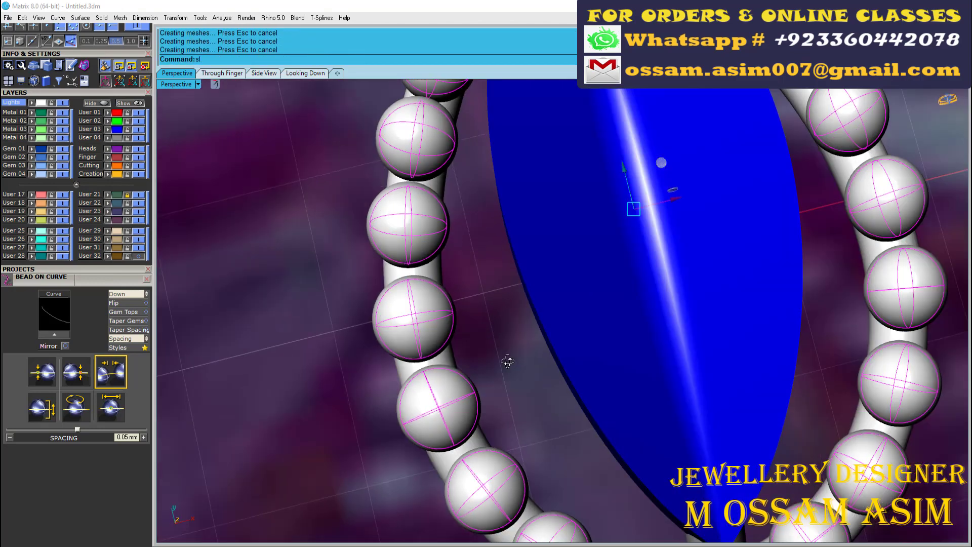
pyautogui.scroll(-10, 489, 336)
# Window-select the pendant, deselect the stone, and group the remaining parts
pyautogui.moveTo(412, 208); pyautogui.dragTo(572, 428)
pyautogui.scroll(10, 506, 236)
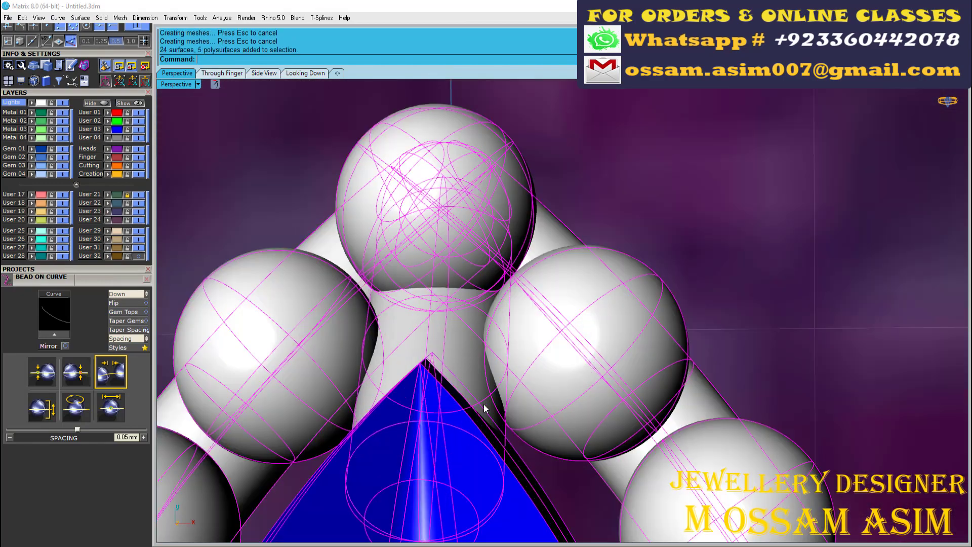
pyautogui.keyDown('ctrl'); pyautogui.click(484, 404); pyautogui.keyUp('ctrl')
pyautogui.scroll(-8, 483, 208)
pyautogui.hotkey('ctrl', 'g')
pyautogui.scroll(5, 481, 207)
pyautogui.scroll(-6, 481, 207)
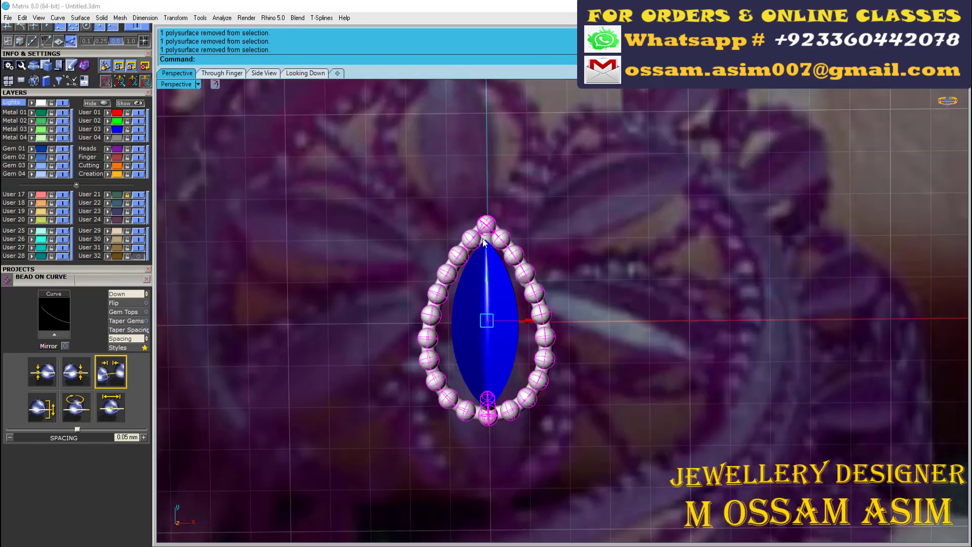
pyautogui.scroll(6, 487, 395)
pyautogui.scroll(-2, 487, 229)
pyautogui.scroll(-4, 441, 371)
# Save the design and save the grouped pendant as Little Parts_61.3dm
pyautogui.click(459, 355)
pyautogui.scroll(8, 460, 357)
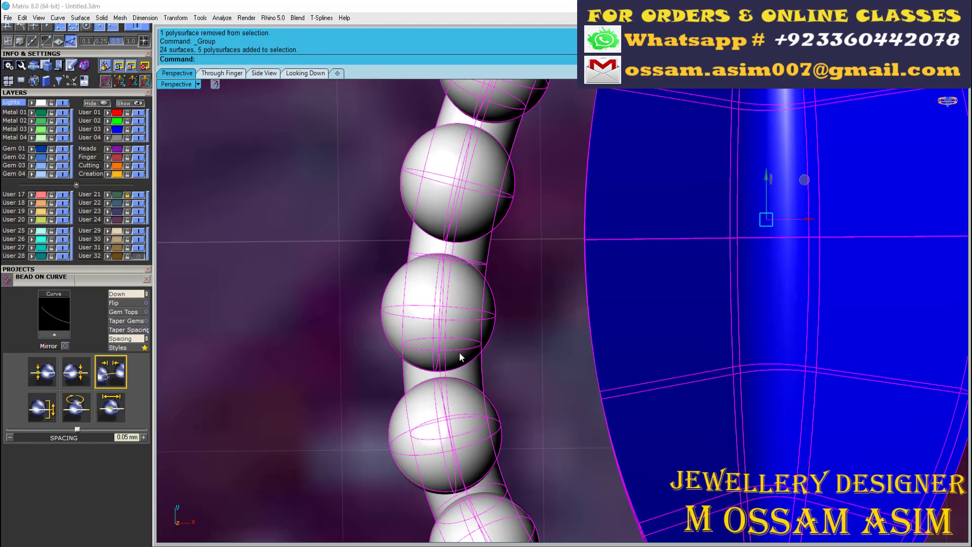
pyautogui.scroll(-5, 343, 308)
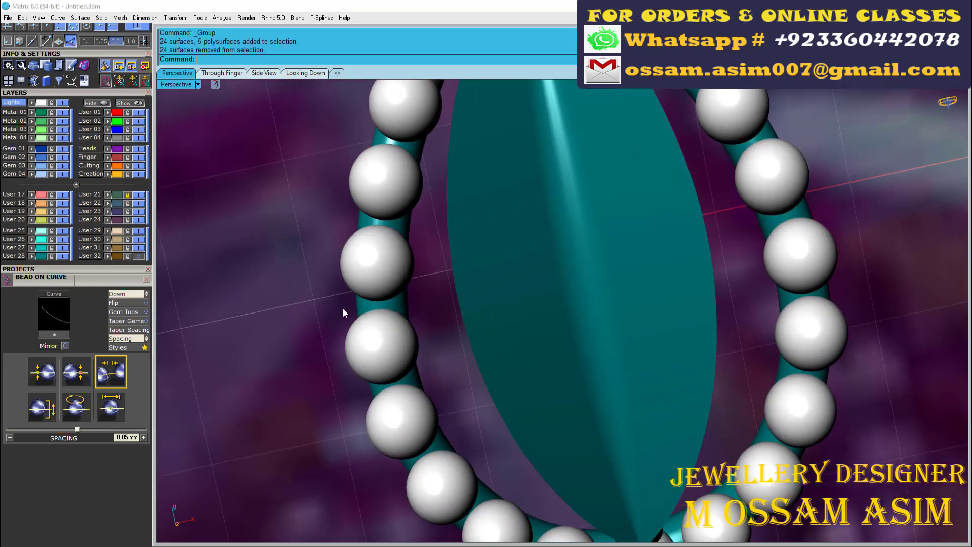
pyautogui.hotkey('ctrl', 's')
pyautogui.moveTo(343, 308)
pyautogui.mouseDown(button='right')
pyautogui.moveTo(439, 279)
pyautogui.moveTo(425, 317)
pyautogui.moveTo(435, 286)
pyautogui.mouseUp(button='right')
pyautogui.scroll(-5, 436, 286)
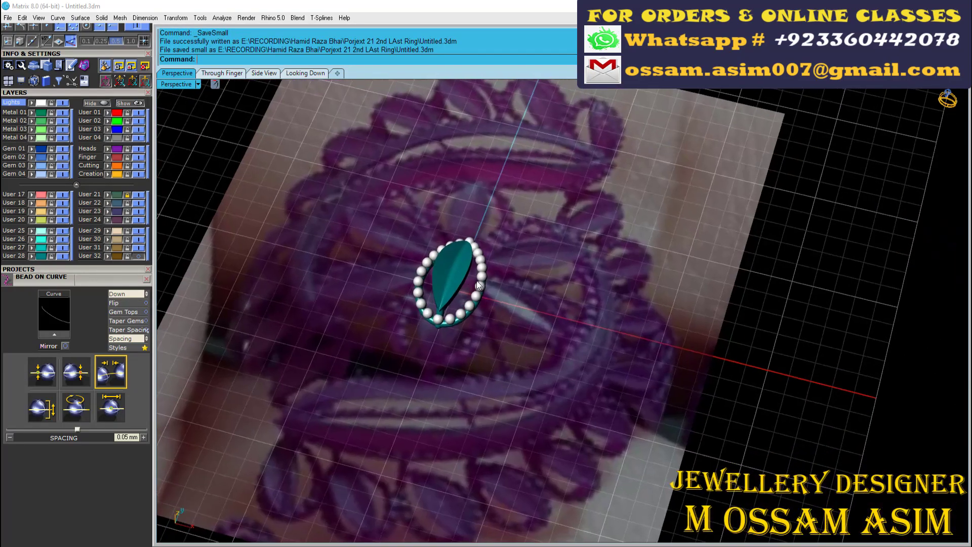
pyautogui.click(446, 273)
pyautogui.scroll(8, 391, 358)
# In top view, copy the grouped pendant to a new spot below the original
pyautogui.scroll(-5, 391, 357)
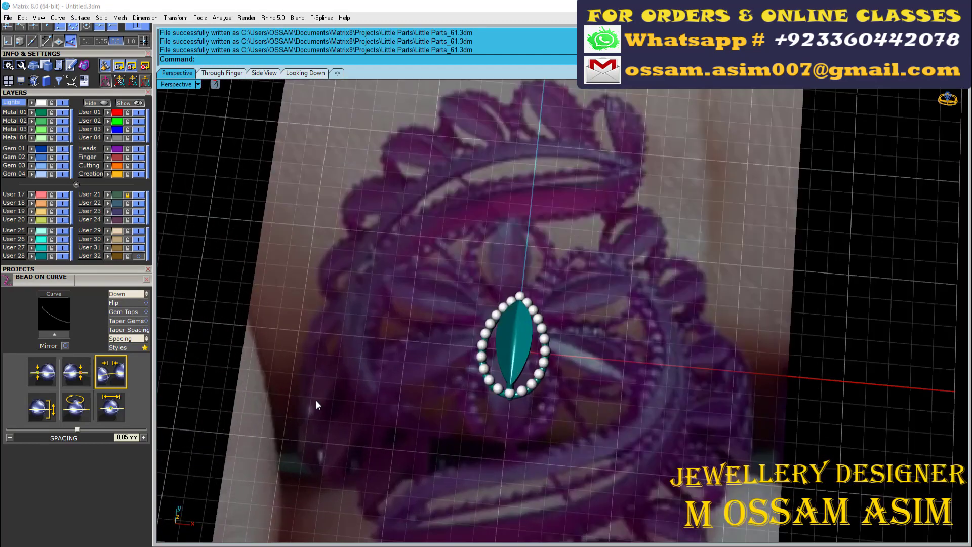
pyautogui.scroll(2, 373, 358)
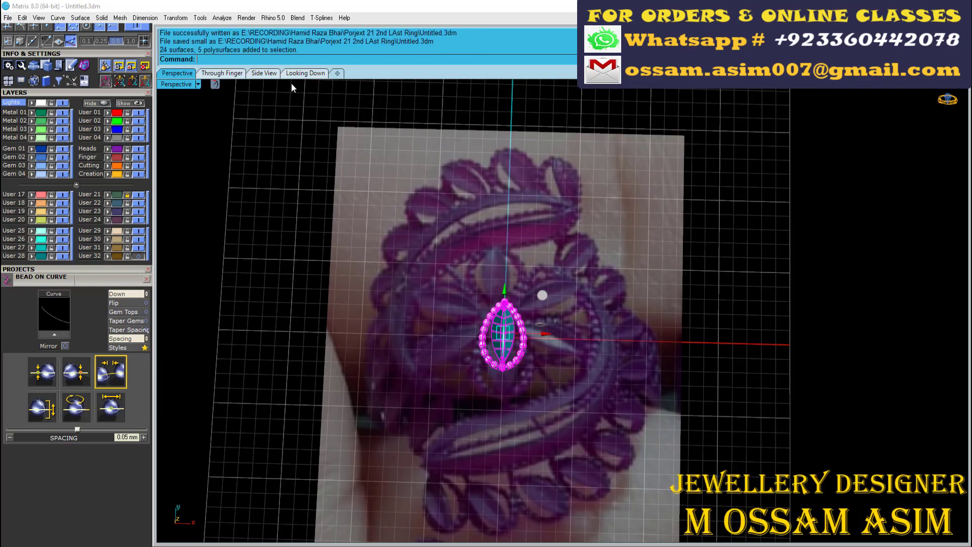
pyautogui.click(306, 73)
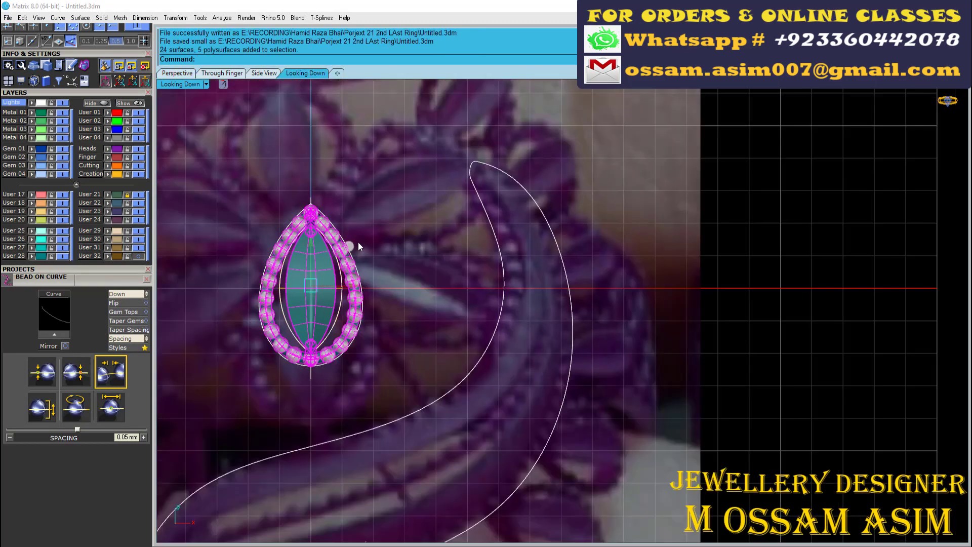
pyautogui.scroll(2, 354, 243)
pyautogui.scroll(3, 499, 223)
pyautogui.scroll(-2, 498, 223)
pyautogui.click(475, 252)
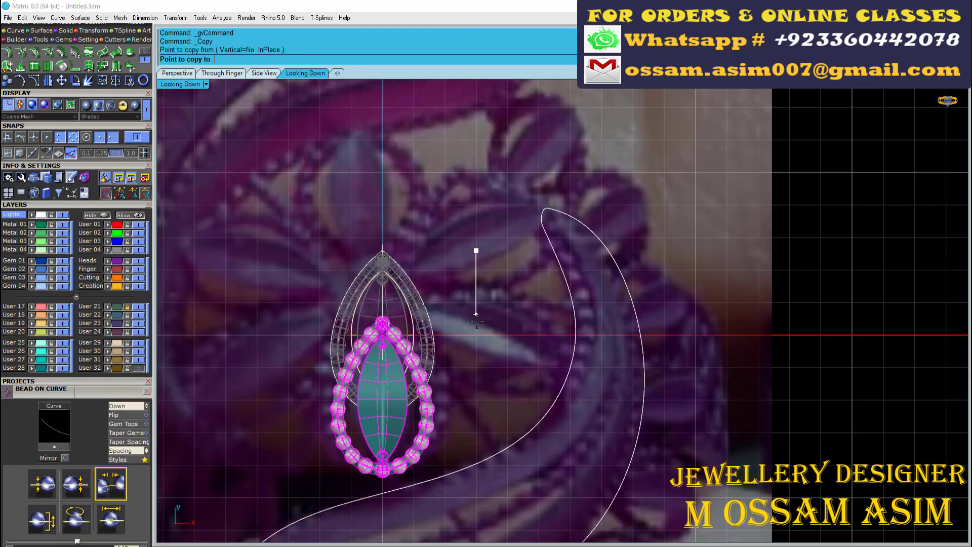
pyautogui.click(476, 330)
pyautogui.press('Return')
# Hide the selected pendant parts, then window-select the petal and beaded halo in side view
pyautogui.scroll(-1, 446, 280)
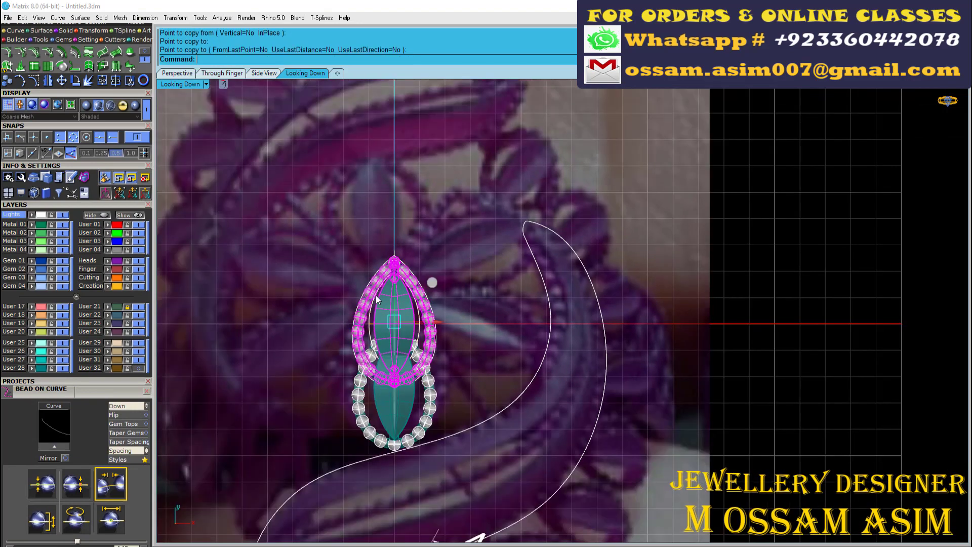
pyautogui.click(94, 218)
pyautogui.moveTo(449, 257); pyautogui.dragTo(475, 250, button='right')
pyautogui.scroll(2, 354, 339)
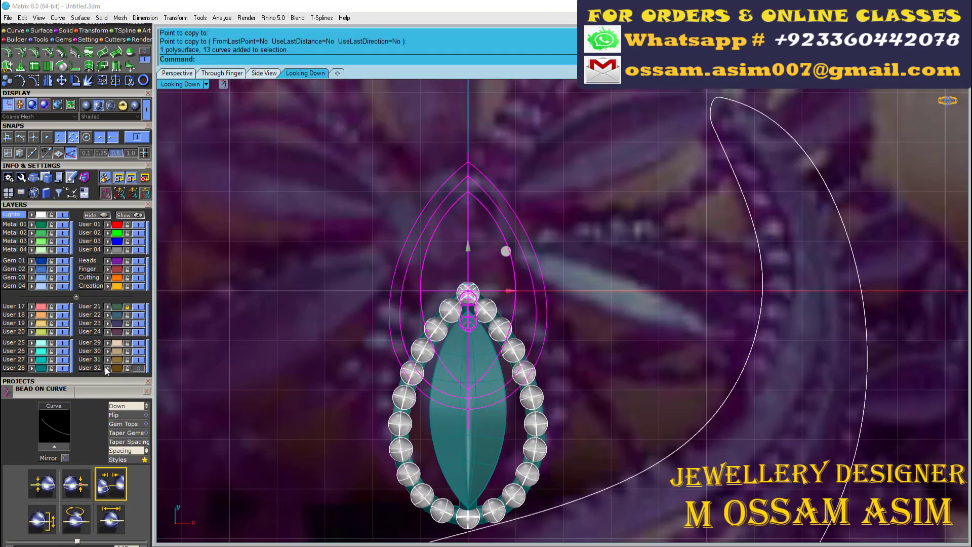
pyautogui.scroll(-3, 349, 338)
pyautogui.moveTo(357, 355); pyautogui.dragTo(217, 96)
pyautogui.click(222, 73)
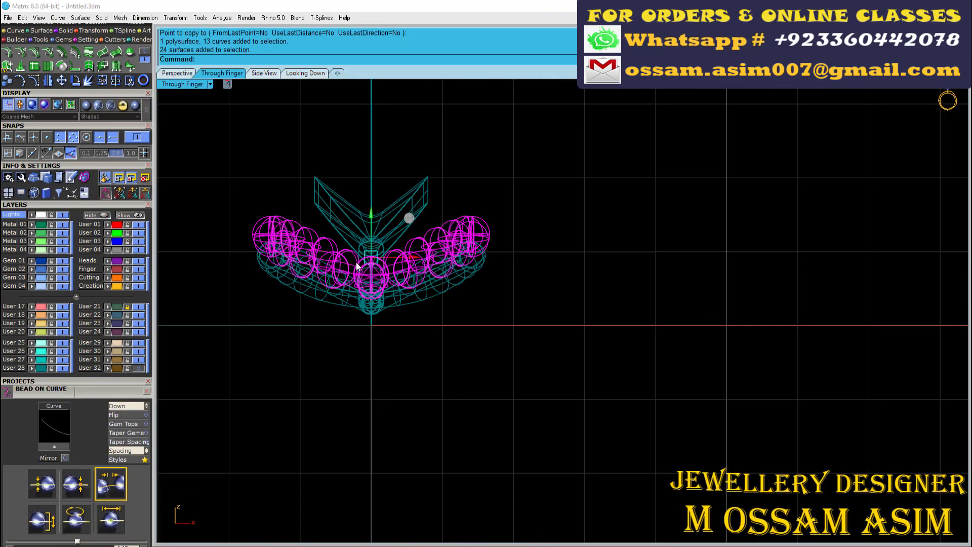
pyautogui.moveTo(234, 153)
pyautogui.mouseDown()
pyautogui.moveTo(319, 235)
pyautogui.moveTo(495, 323)
pyautogui.mouseUp()
pyautogui.click(264, 73)
pyautogui.scroll(-2, 396, 258)
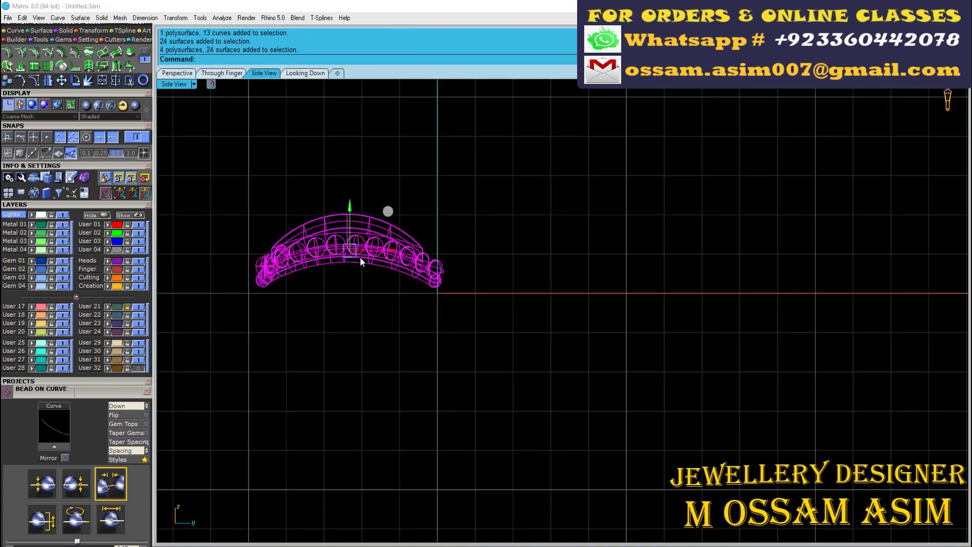
# Rotate the petal and halo 180° about a chosen centre point
pyautogui.click(19, 80)
pyautogui.click(271, 281)
pyautogui.click(564, 275)
pyautogui.click(525, 147)
pyautogui.scroll(-5, 518, 253)
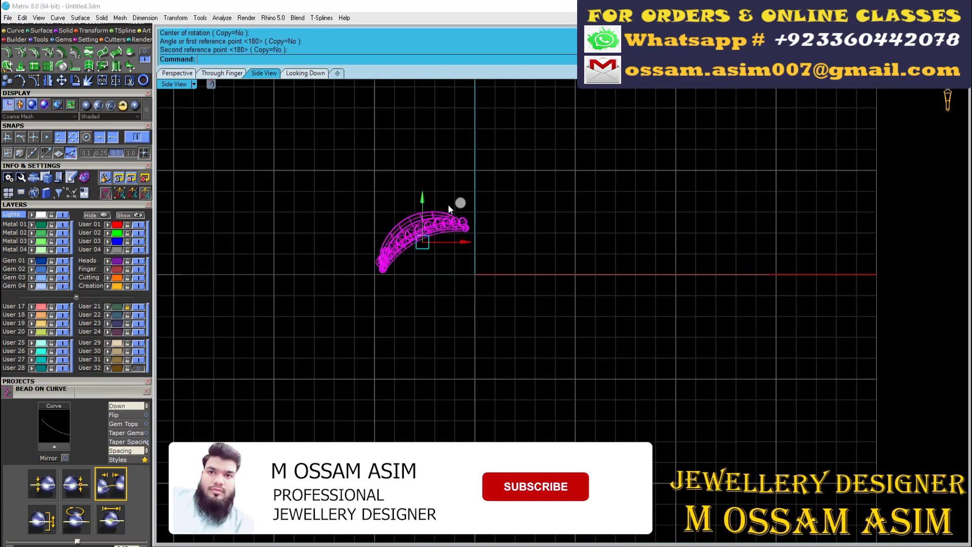
pyautogui.click(189, 72)
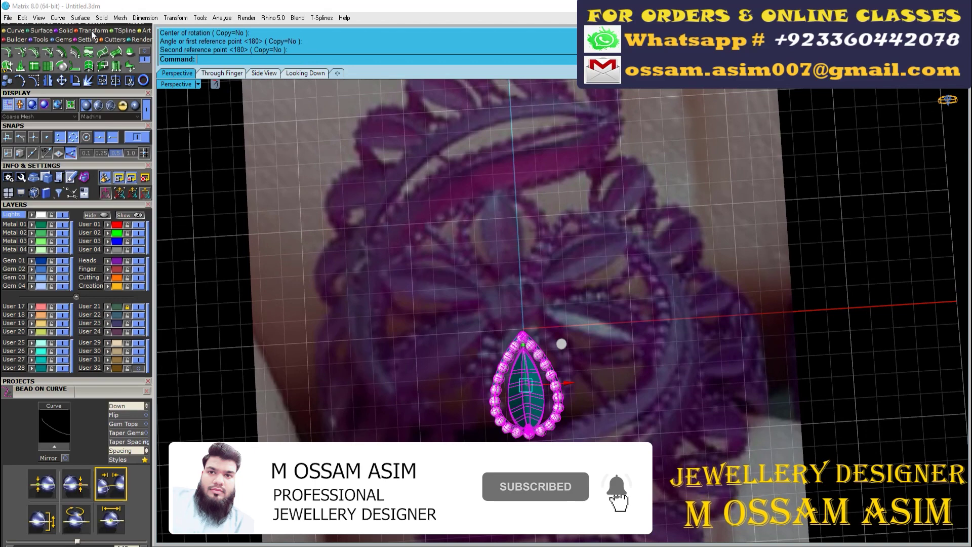
# Polar-array the beaded petal into 6 copies around the centre
pyautogui.click(93, 30)
pyautogui.write('6')
pyautogui.press('Return')
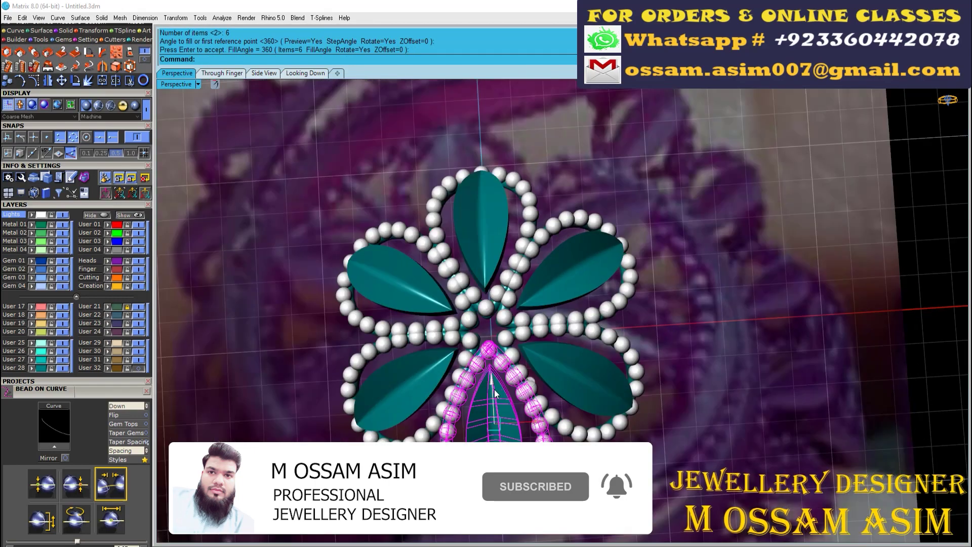
pyautogui.press('Return')
# Check the flower from top and side, select the petal parts, and orbit in 3D
pyautogui.click(297, 73)
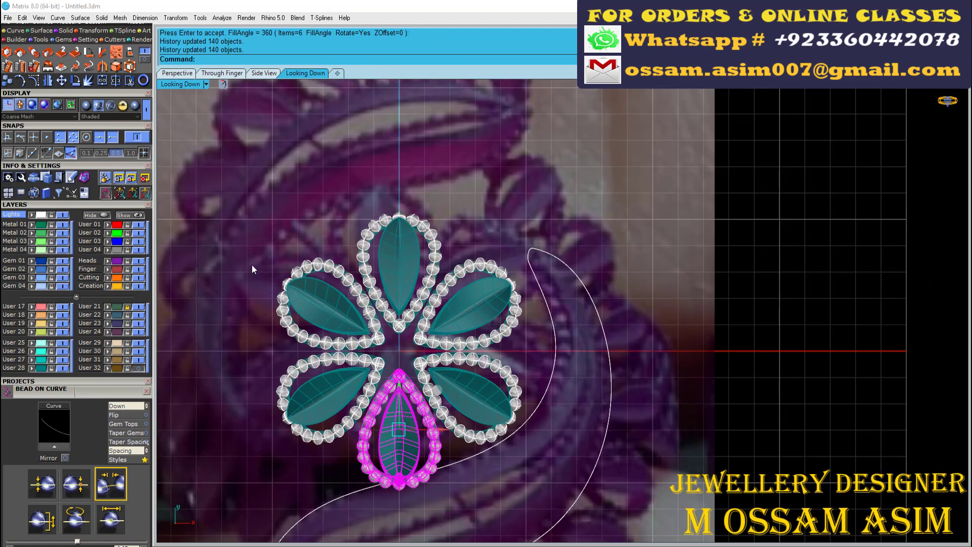
pyautogui.click(264, 72)
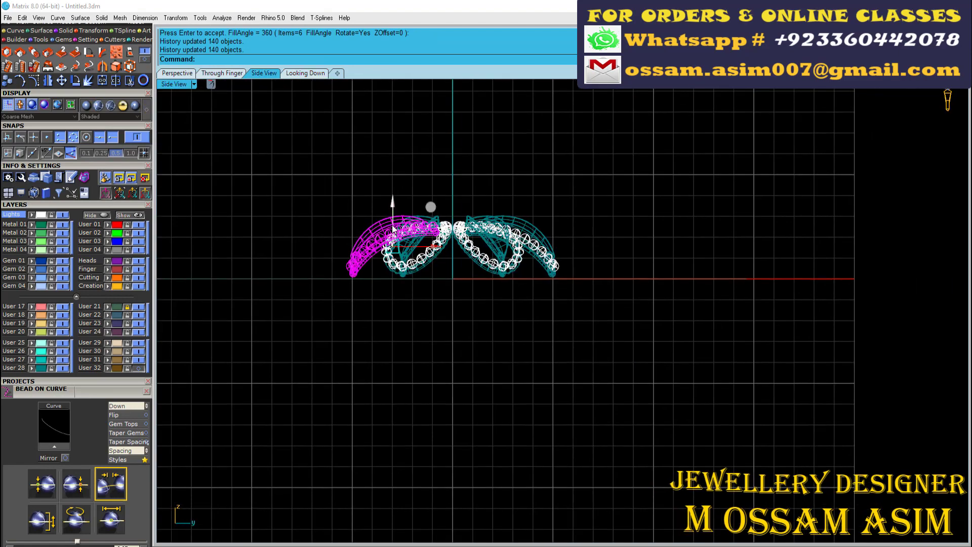
pyautogui.click(385, 269)
pyautogui.click(400, 288)
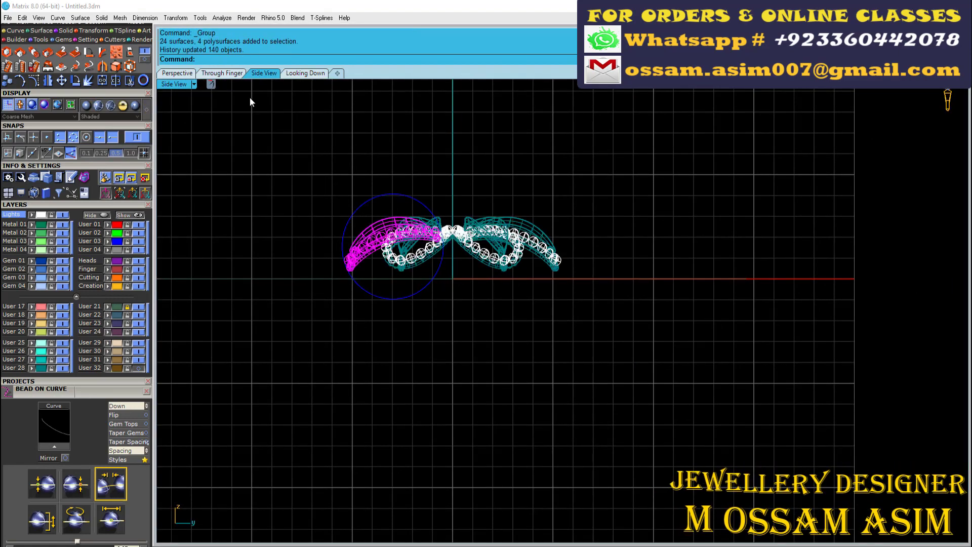
pyautogui.click(177, 72)
pyautogui.scroll(-3, 498, 390)
pyautogui.moveTo(497, 390)
pyautogui.mouseDown(button='right')
pyautogui.moveTo(397, 306)
pyautogui.moveTo(436, 390)
pyautogui.moveTo(434, 376)
pyautogui.mouseUp(button='right')
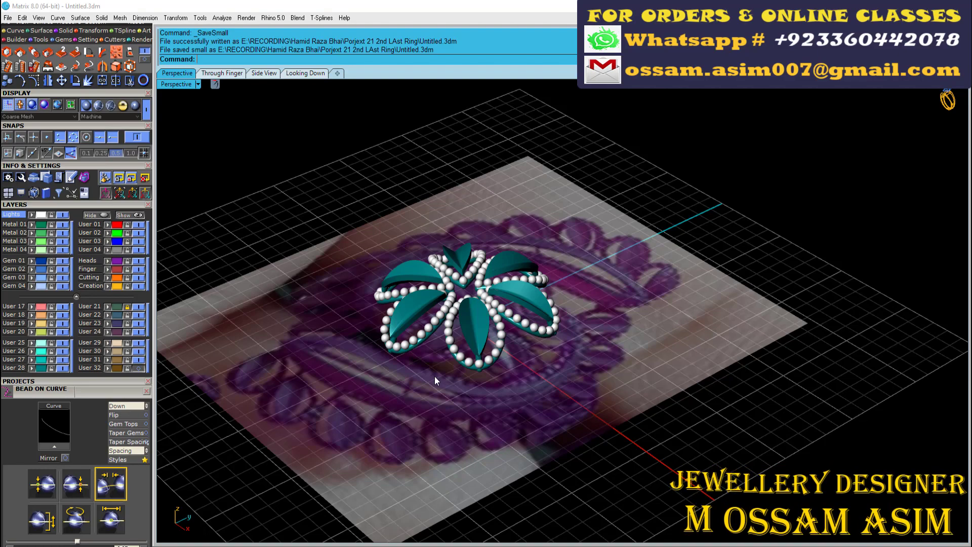
# Place a 1.5-diameter sphere at the flower's centre
pyautogui.moveTo(435, 376)
pyautogui.mouseDown(button='right')
pyautogui.moveTo(445, 386)
pyautogui.moveTo(427, 390)
pyautogui.mouseUp(button='right')
pyautogui.click(34, 65)
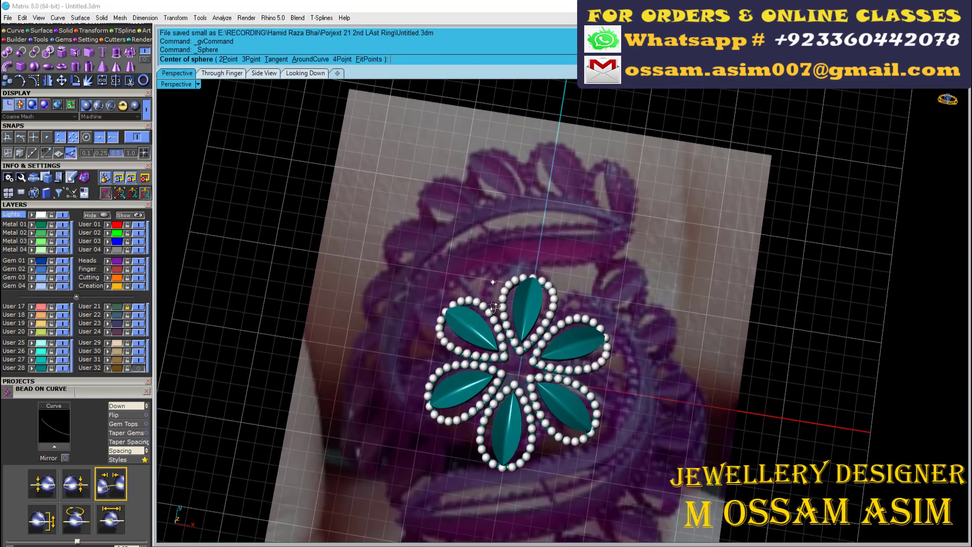
pyautogui.scroll(5, 406, 339)
pyautogui.write('1.5')
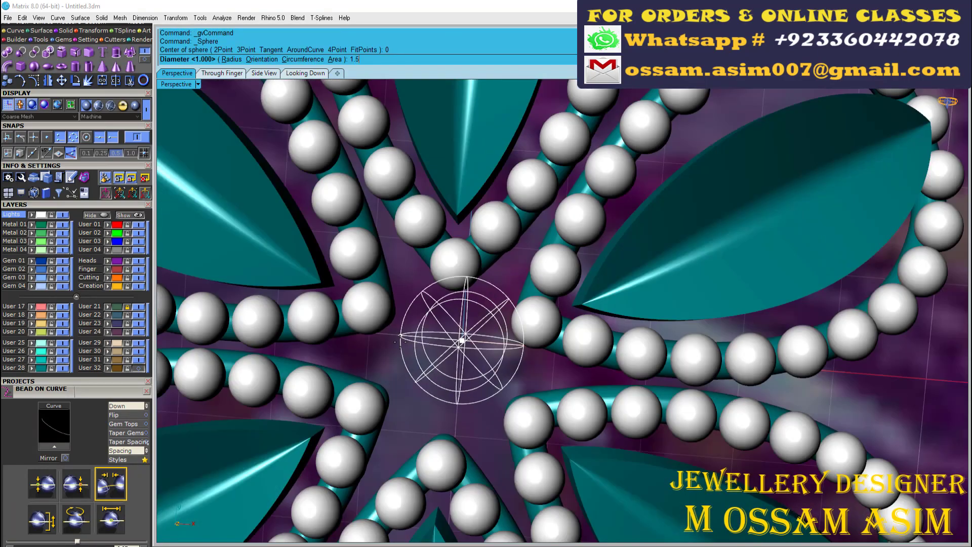
pyautogui.press('Return')
pyautogui.hotkey('ctrl', 'Tab')
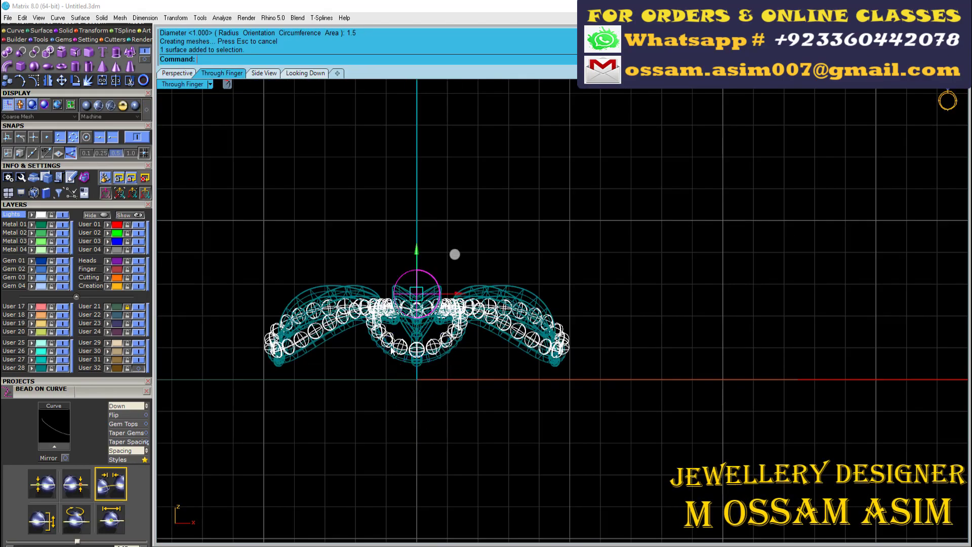
pyautogui.scroll(5, 527, 335)
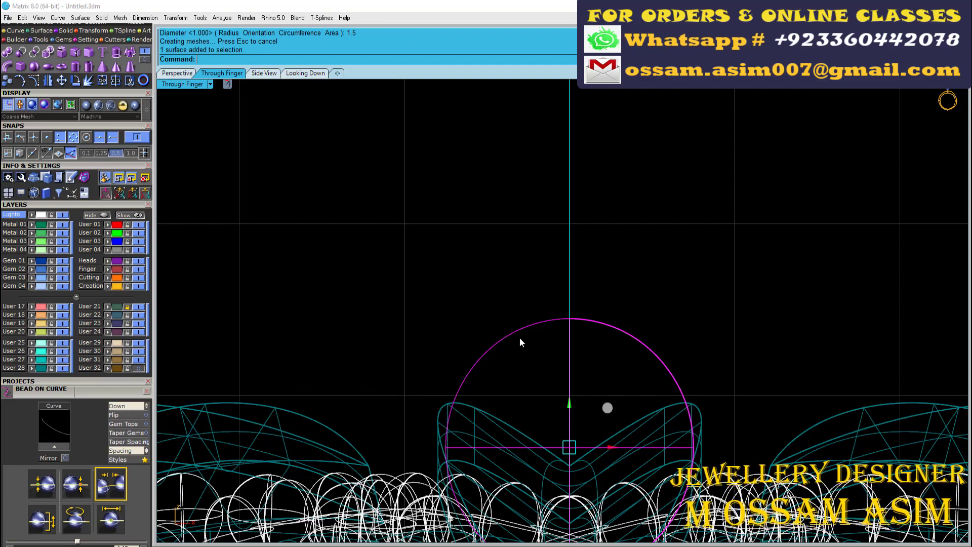
pyautogui.scroll(-2, 449, 349)
pyautogui.scroll(-2, 442, 338)
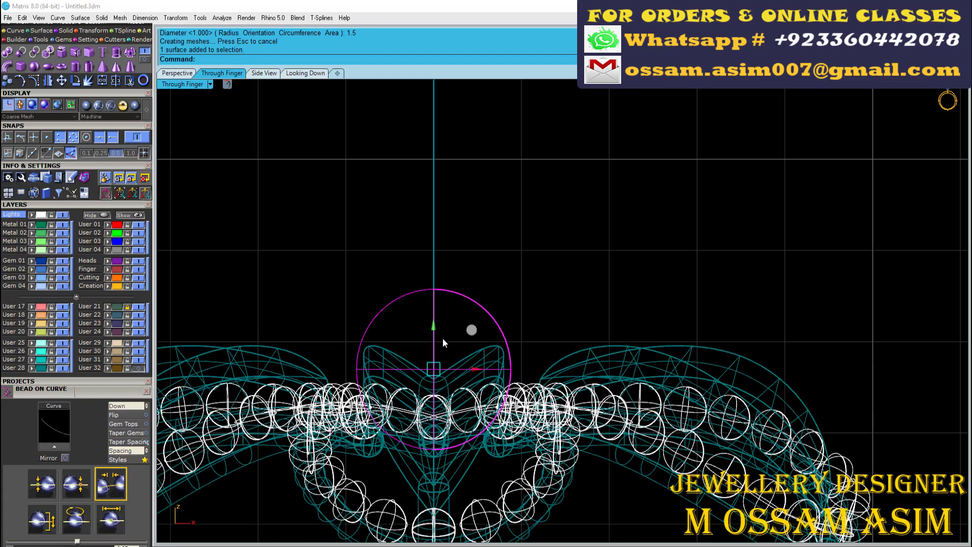
# Draw a line through the sphere's middle and trim away its lower half
pyautogui.click(2, 32)
pyautogui.click(21, 51)
pyautogui.scroll(2, 395, 400)
pyautogui.scroll(3, 216, 260)
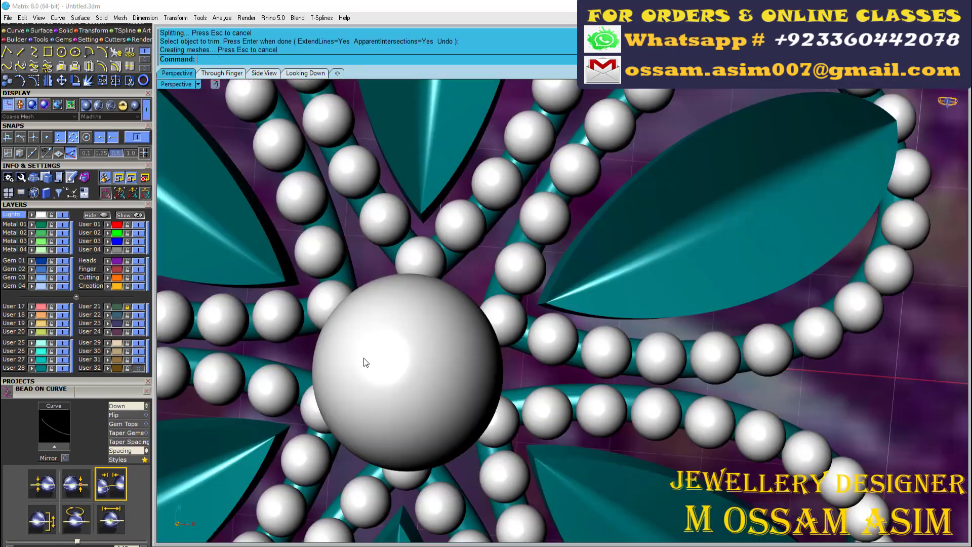
pyautogui.click(366, 362)
pyautogui.moveTo(365, 362)
pyautogui.mouseDown(button='right')
pyautogui.moveTo(374, 226)
pyautogui.moveTo(307, 184)
pyautogui.mouseUp(button='right')
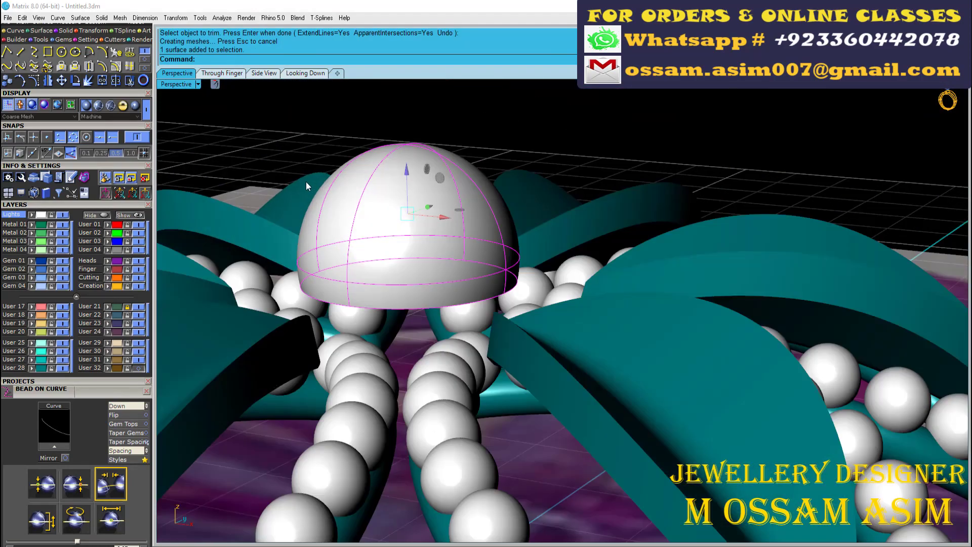
# Offset the dome into a 0.28 solid shell and bring up the Ring Rail builder
pyautogui.click(59, 42)
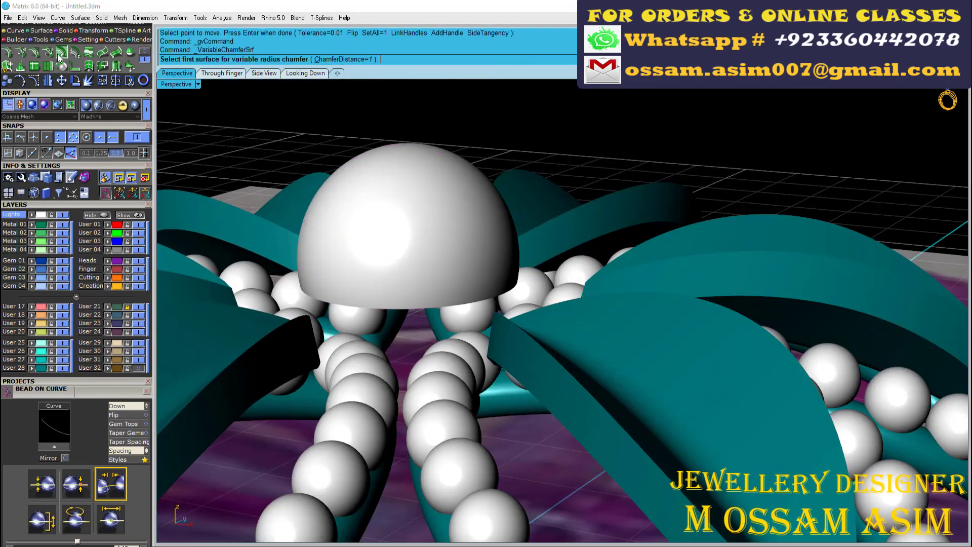
pyautogui.click(60, 65)
pyautogui.click(366, 208)
pyautogui.press('Return')
pyautogui.rightClick(411, 235)
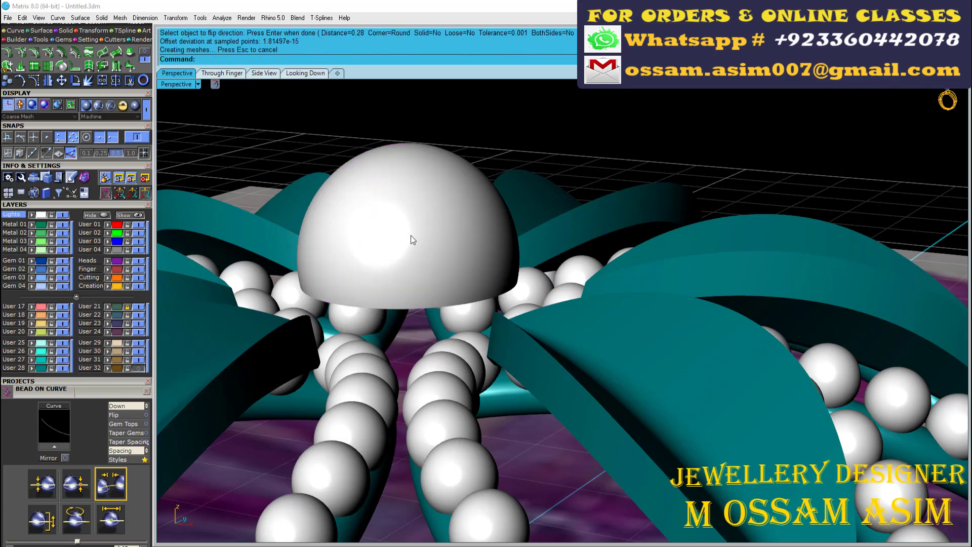
pyautogui.rightClick(435, 190)
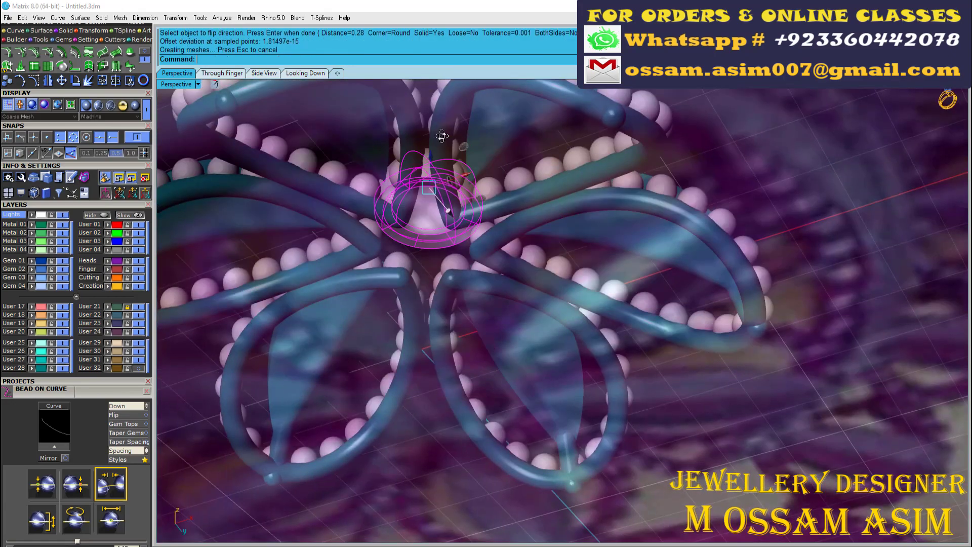
pyautogui.moveTo(415, 242); pyautogui.dragTo(347, 370, button='right')
pyautogui.click(143, 80)
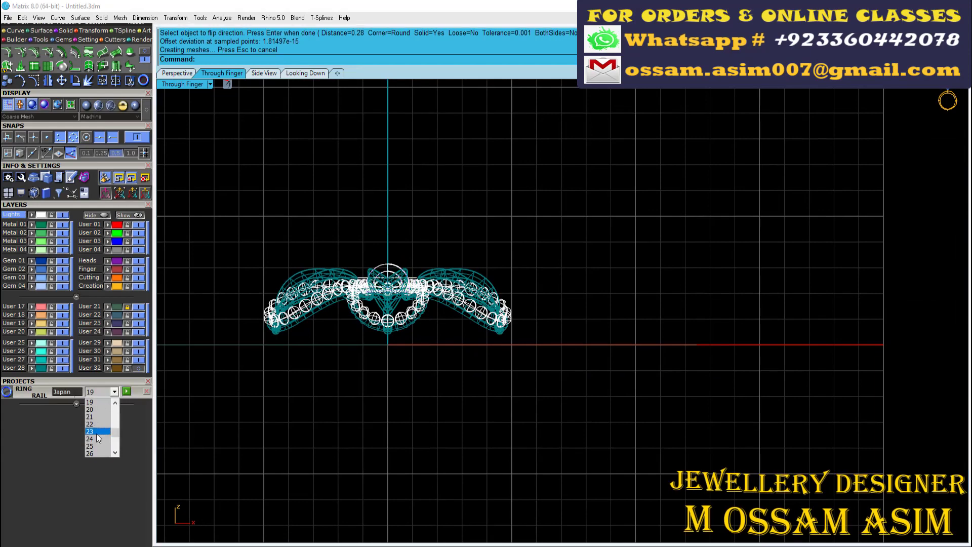
# Move the whole flower assembly up onto the size 18 ring circle
pyautogui.scroll(-2, 203, 405)
pyautogui.moveTo(489, 304); pyautogui.dragTo(263, 264)
pyautogui.scroll(-2, 383, 355)
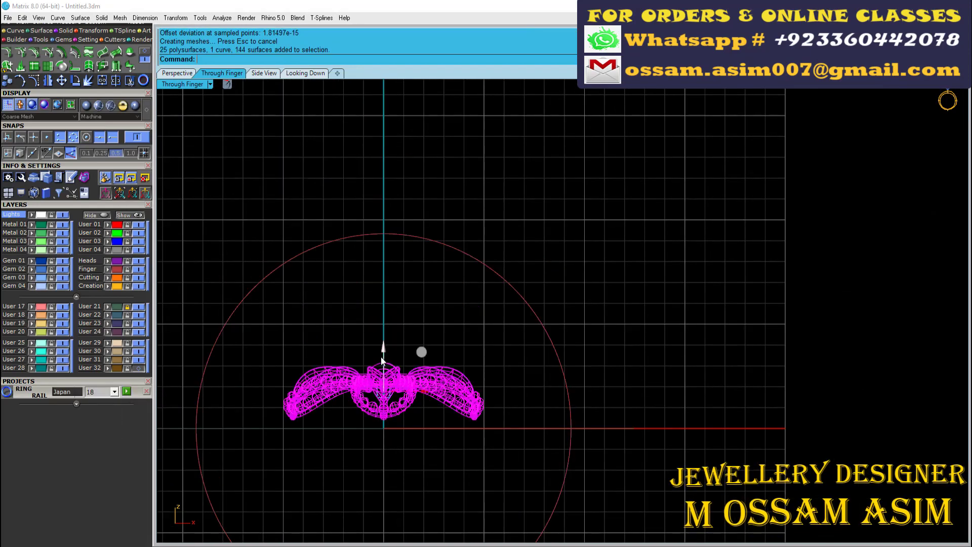
pyautogui.moveTo(383, 364); pyautogui.dragTo(380, 163)
pyautogui.scroll(3, 378, 321)
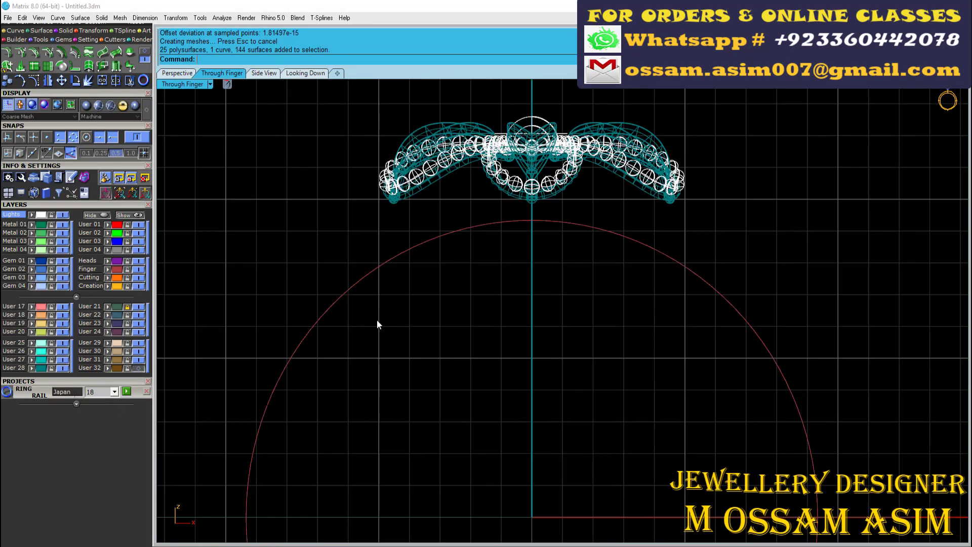
# Build an egg-profile outside ring rail with 0.9 side and 0.7 bottom thickness
pyautogui.click(304, 327)
pyautogui.press('F6')
pyautogui.click(327, 253)
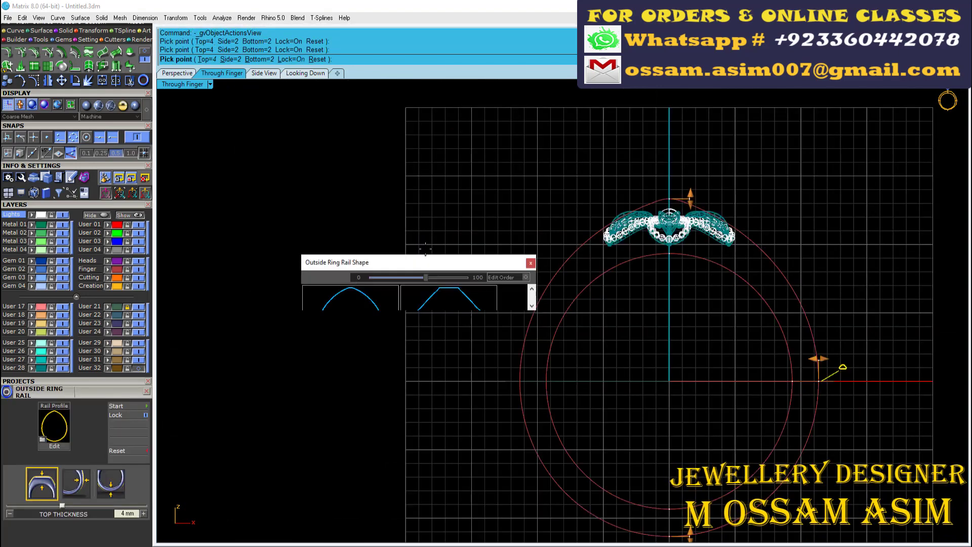
pyautogui.moveTo(306, 311); pyautogui.dragTo(123, 491)
pyautogui.moveTo(358, 278); pyautogui.dragTo(302, 278)
pyautogui.click(298, 362)
pyautogui.scroll(-5, 295, 379)
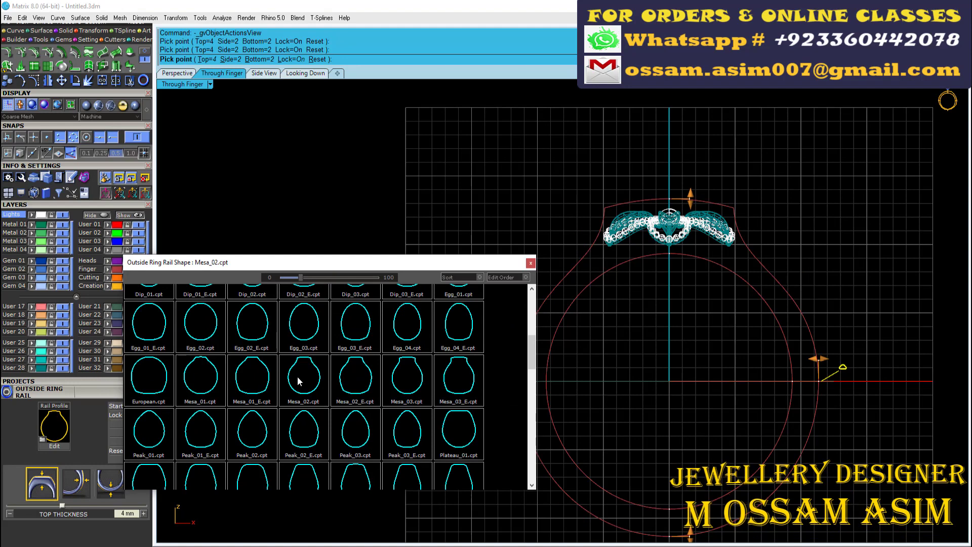
pyautogui.scroll(1, 298, 379)
pyautogui.doubleClick(473, 337)
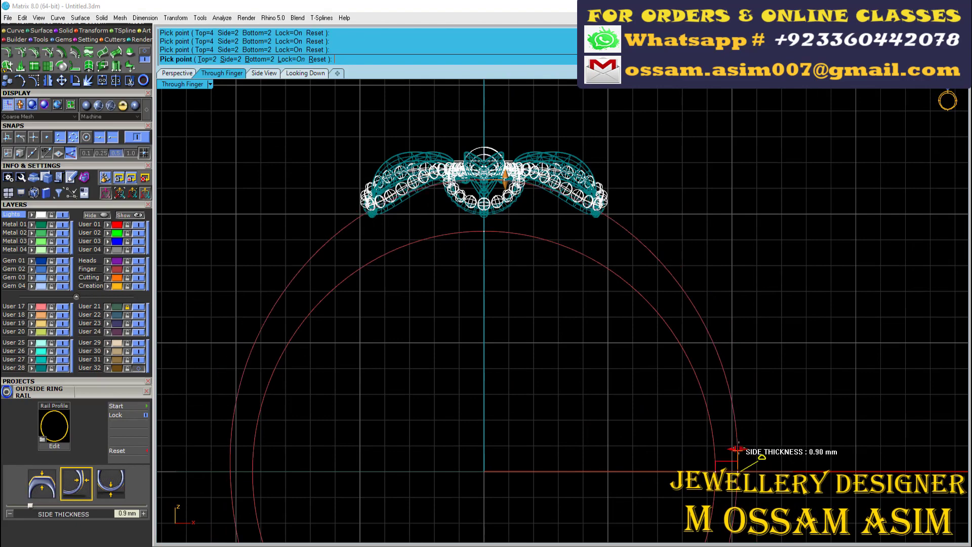
pyautogui.click(738, 450)
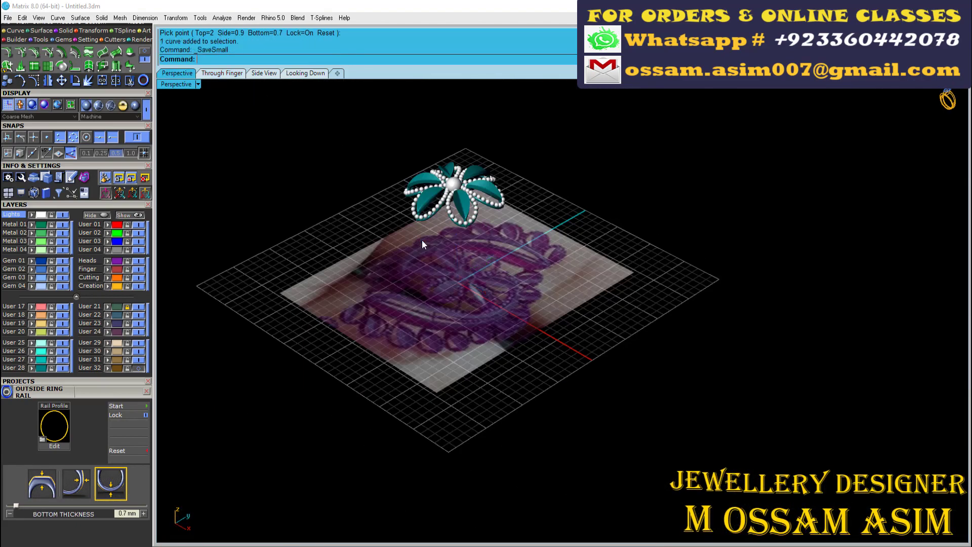
pyautogui.click(305, 73)
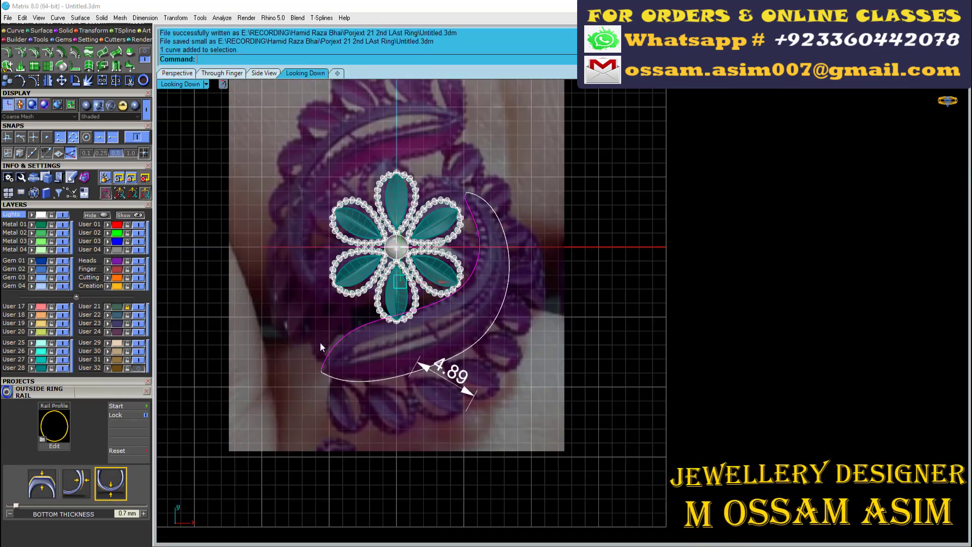
# Rebuild the leaf curves beside the flower to 73 points, degree 3
pyautogui.scroll(5, 510, 150)
pyautogui.scroll(2, 550, 245)
pyautogui.moveTo(628, 200); pyautogui.dragTo(518, 344)
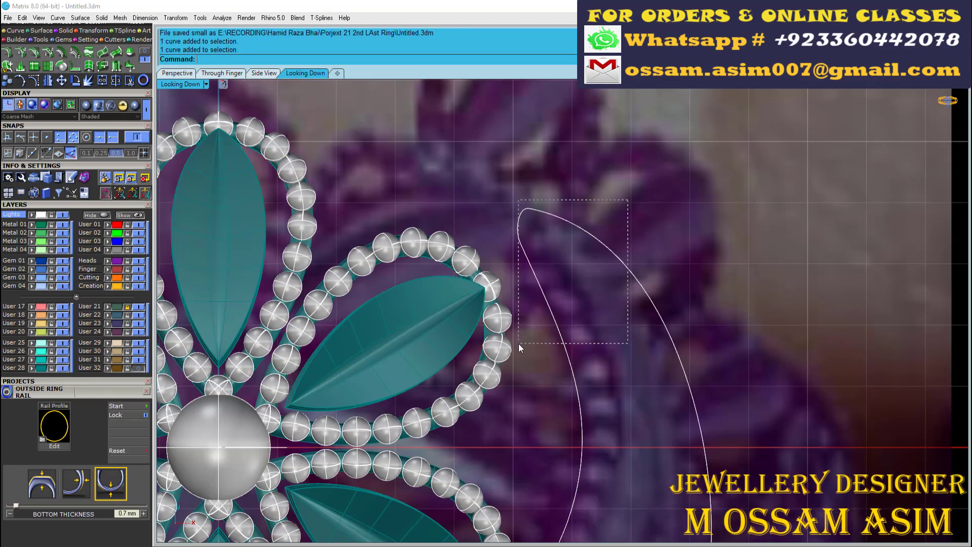
pyautogui.click(29, 39)
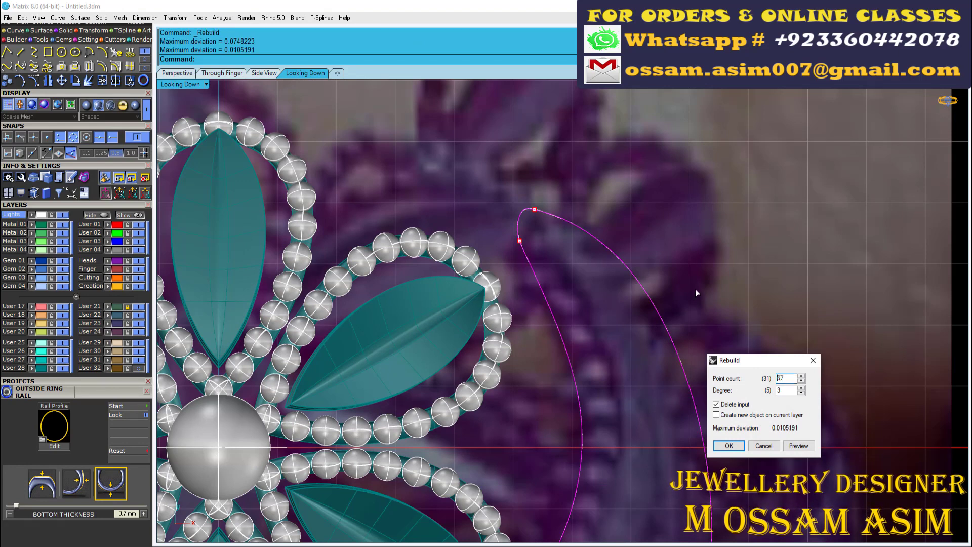
pyautogui.doubleClick(785, 380)
pyautogui.write('73')
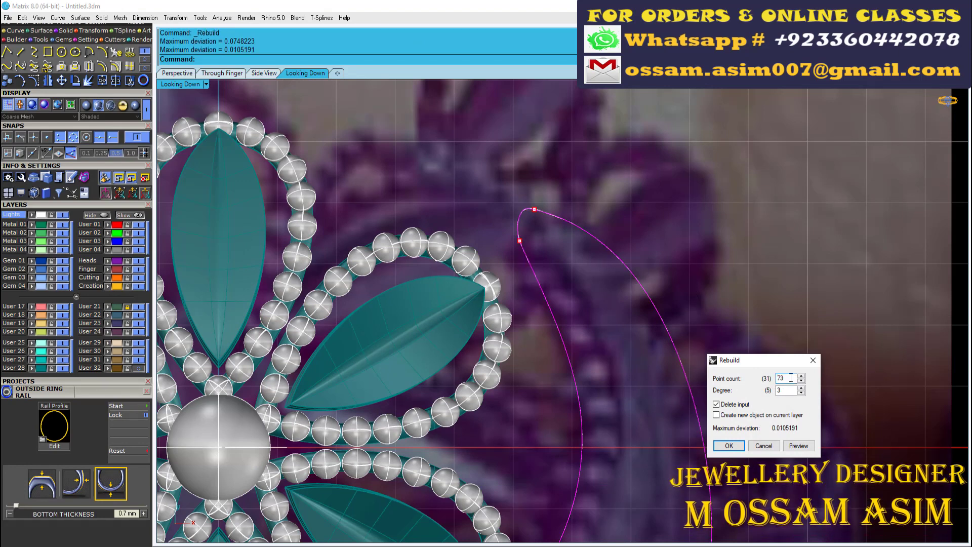
pyautogui.press('Return')
pyautogui.scroll(3, 618, 256)
pyautogui.scroll(2, 513, 217)
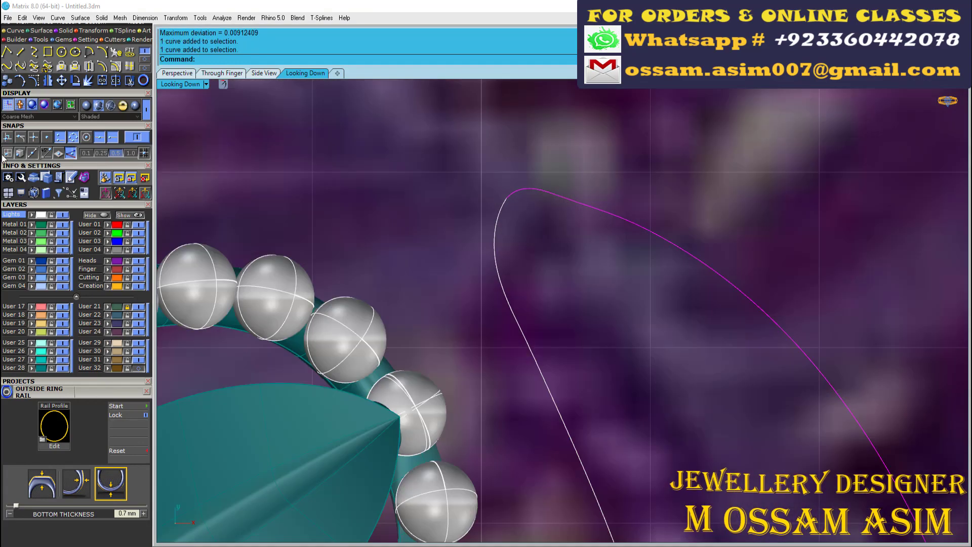
# Select the leaf outline curve and show its control points with F10
pyautogui.click(565, 199)
pyautogui.scroll(-2, 581, 206)
pyautogui.scroll(-2, 588, 147)
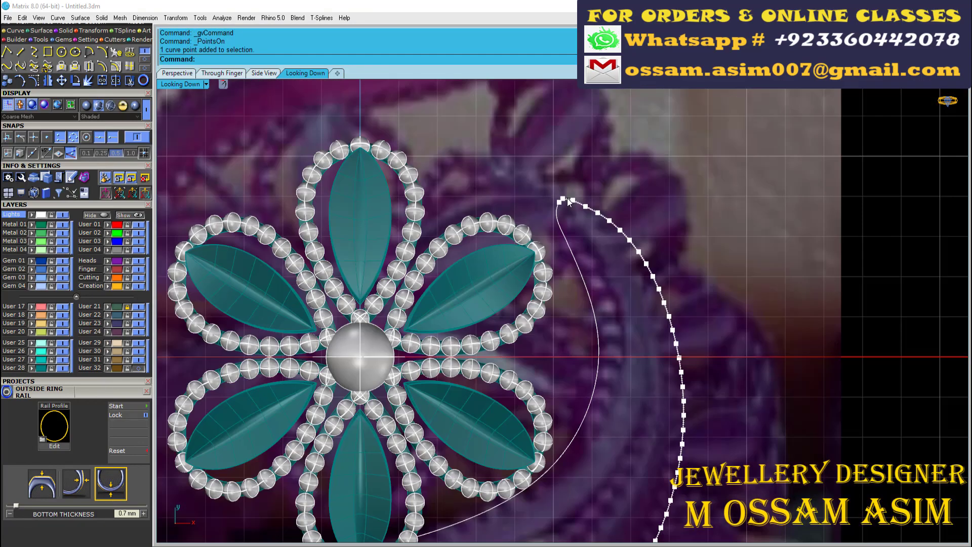
pyautogui.scroll(-3, 456, 355)
pyautogui.scroll(5, 386, 448)
pyautogui.click(405, 365)
pyautogui.press('F10')
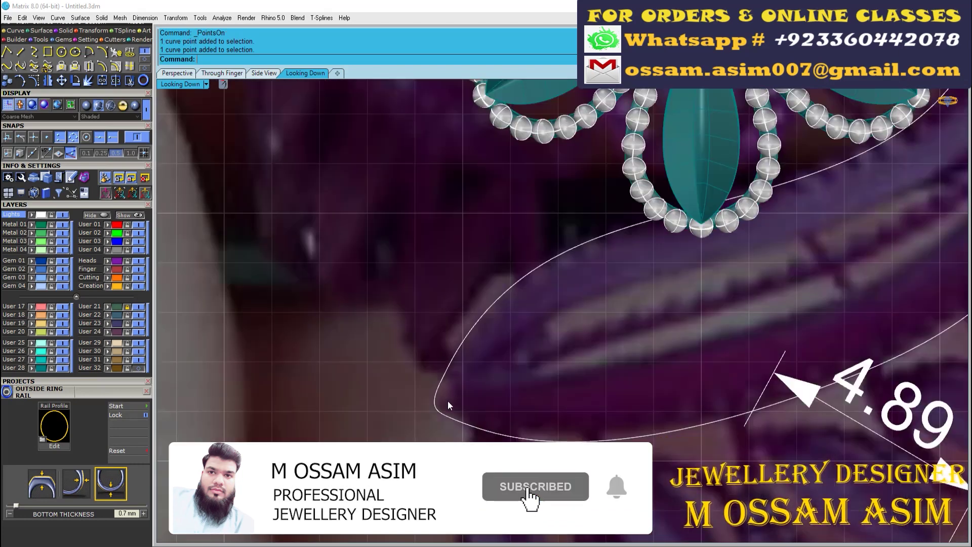
pyautogui.scroll(3, 521, 357)
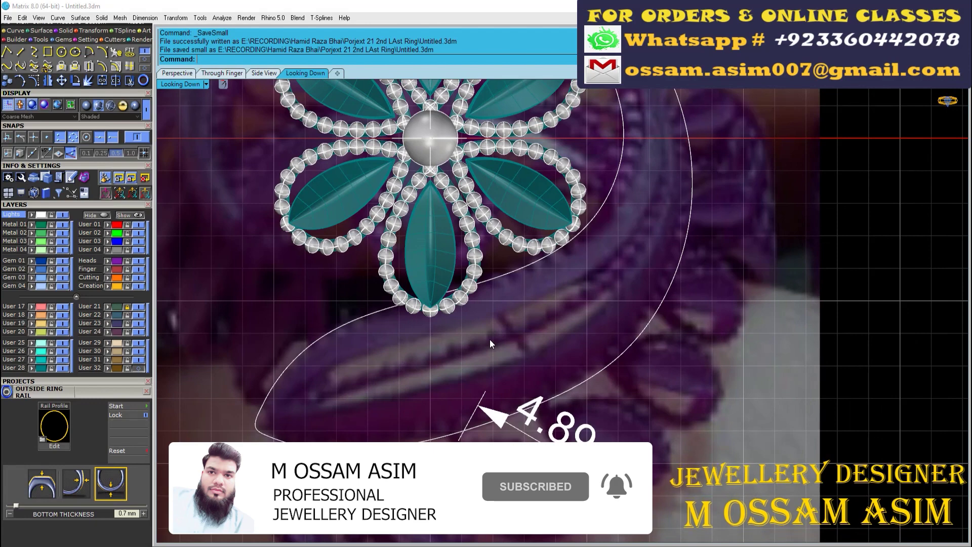
pyautogui.scroll(-3, 417, 364)
pyautogui.scroll(3, 396, 357)
# Create a 3D curve from two views of the leaf sketch
pyautogui.click(221, 73)
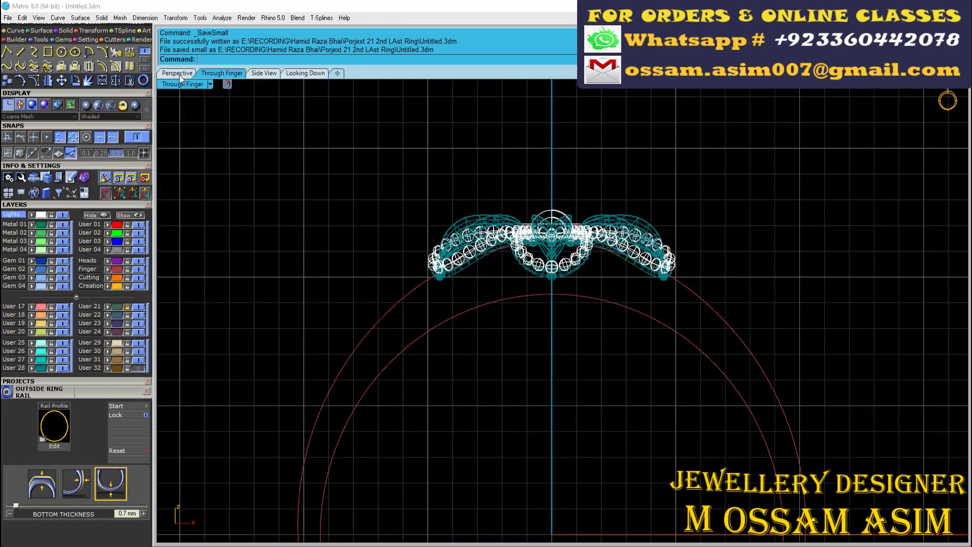
pyautogui.click(177, 73)
pyautogui.scroll(2, 458, 385)
pyautogui.scroll(2, 325, 371)
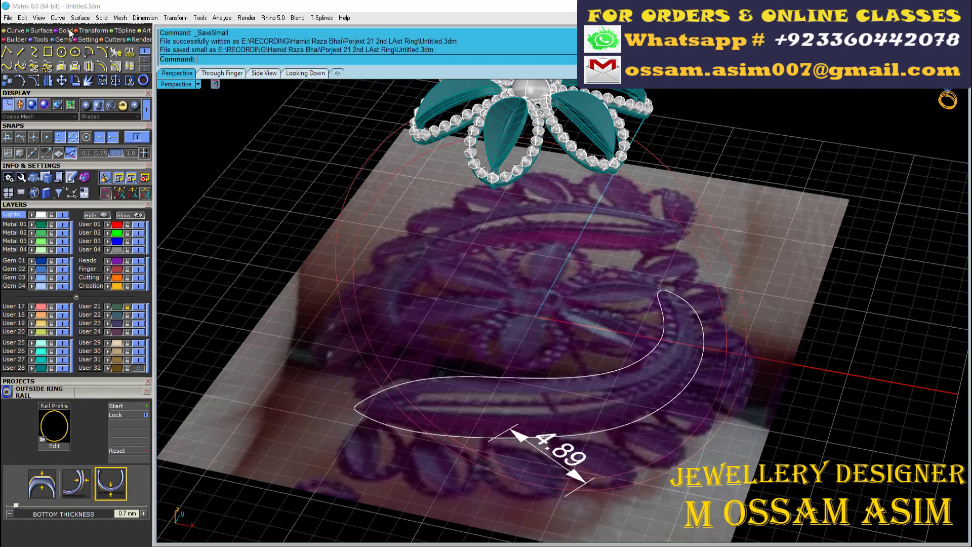
pyautogui.click(27, 31)
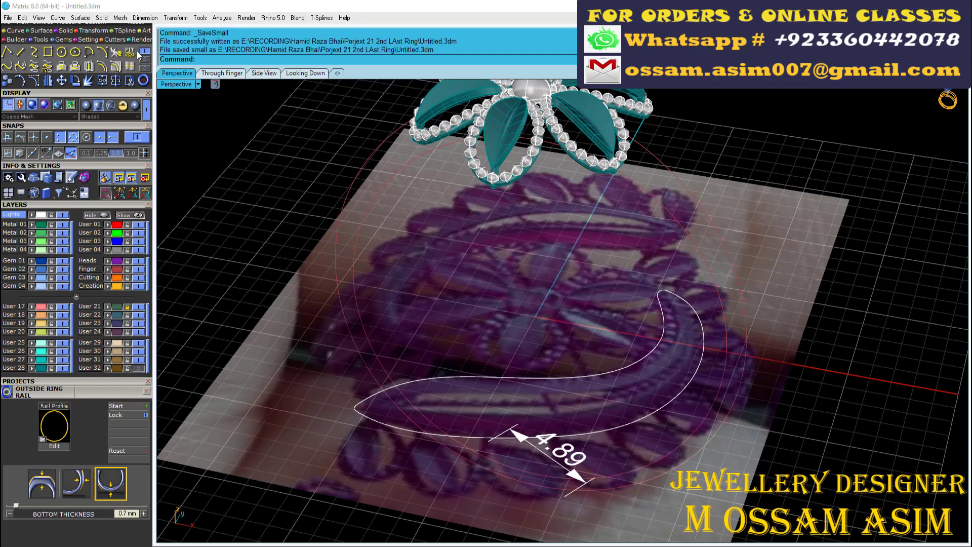
pyautogui.click(140, 53)
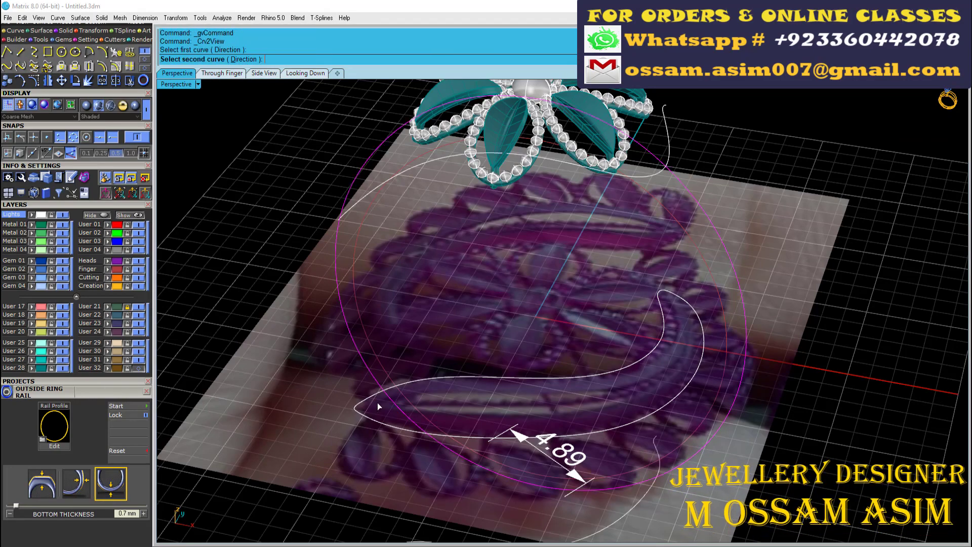
# Extrude the curve into an open surface (Solid=No) and offset the outline on it by 2
pyautogui.moveTo(339, 368)
pyautogui.mouseDown(button='right')
pyautogui.moveTo(436, 290)
pyautogui.moveTo(440, 273)
pyautogui.mouseUp(button='right')
pyautogui.scroll(3, 304, 273)
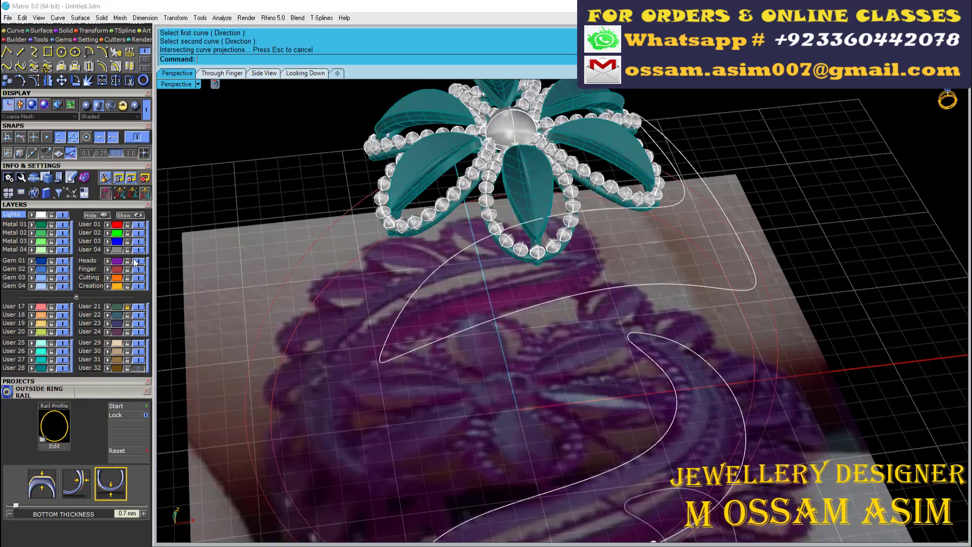
pyautogui.scroll(3, 320, 262)
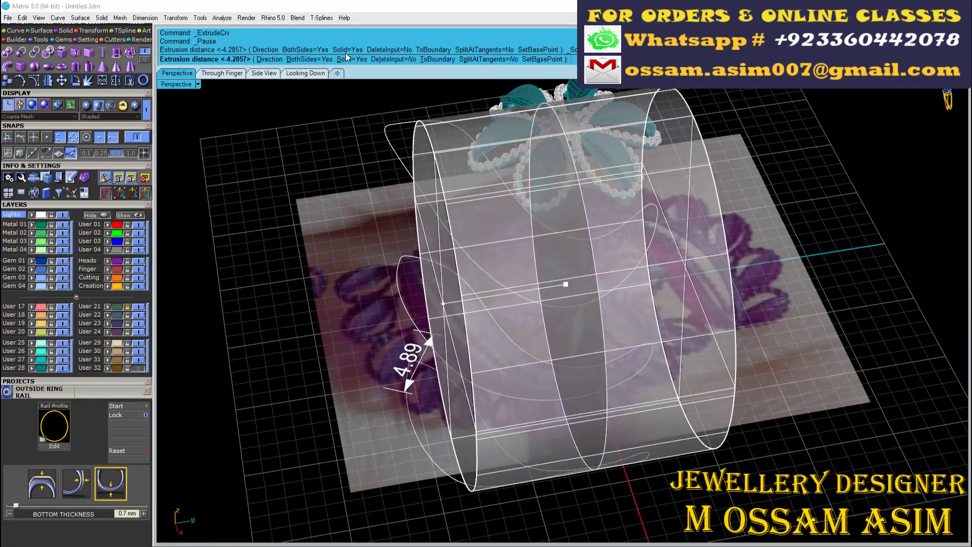
pyautogui.click(350, 59)
pyautogui.click(318, 269)
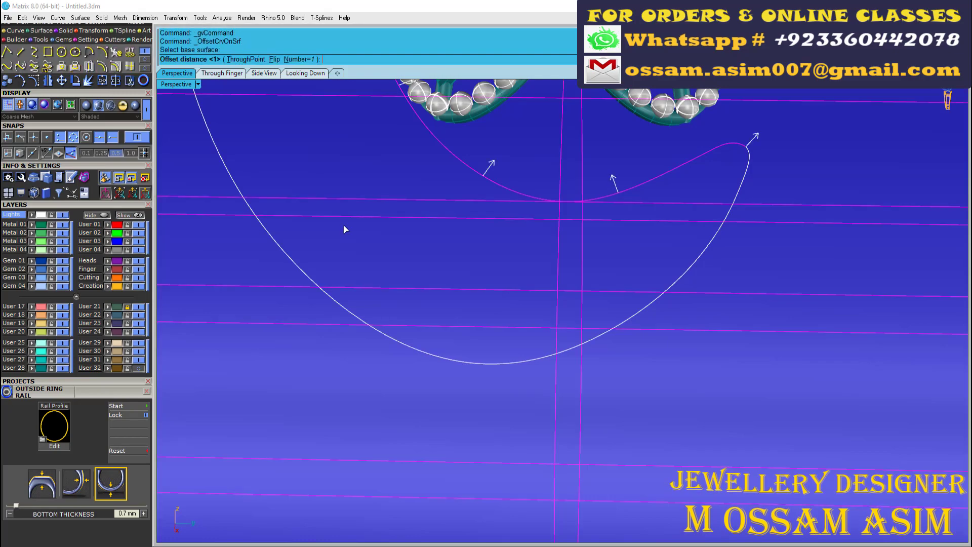
pyautogui.write('2')
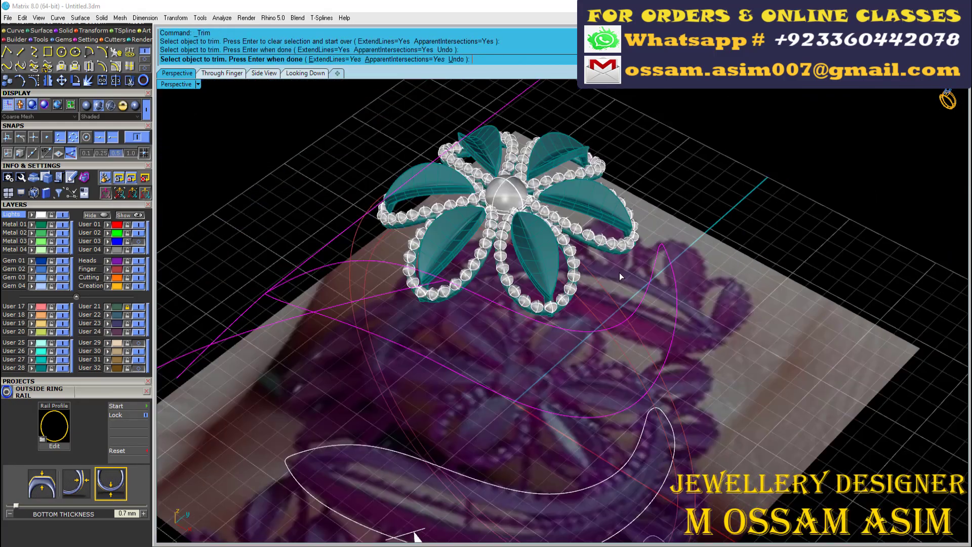
# Trim the excess curve segments into one closed crescent outline
pyautogui.scroll(2, 619, 273)
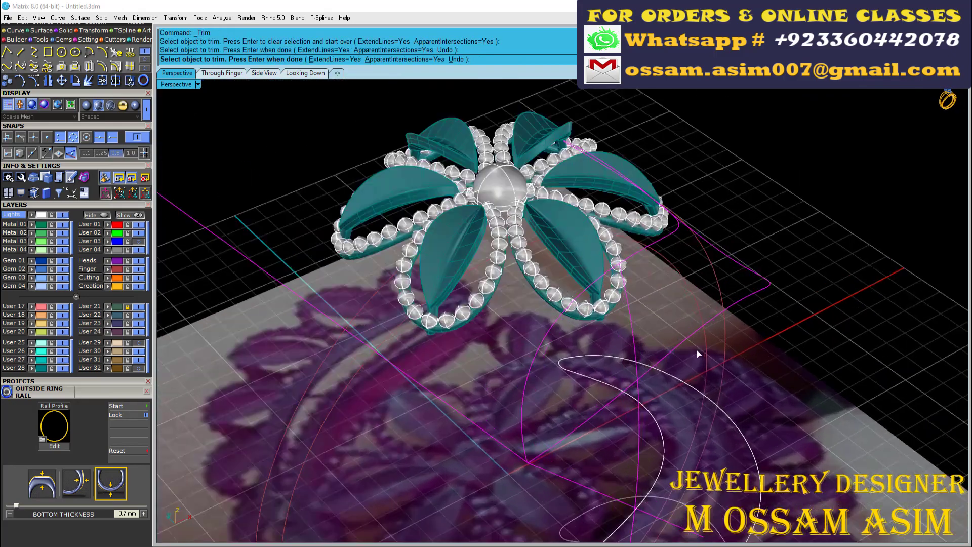
pyautogui.scroll(3, 697, 351)
pyautogui.click(496, 293)
pyautogui.scroll(3, 399, 377)
pyautogui.scroll(3, 309, 303)
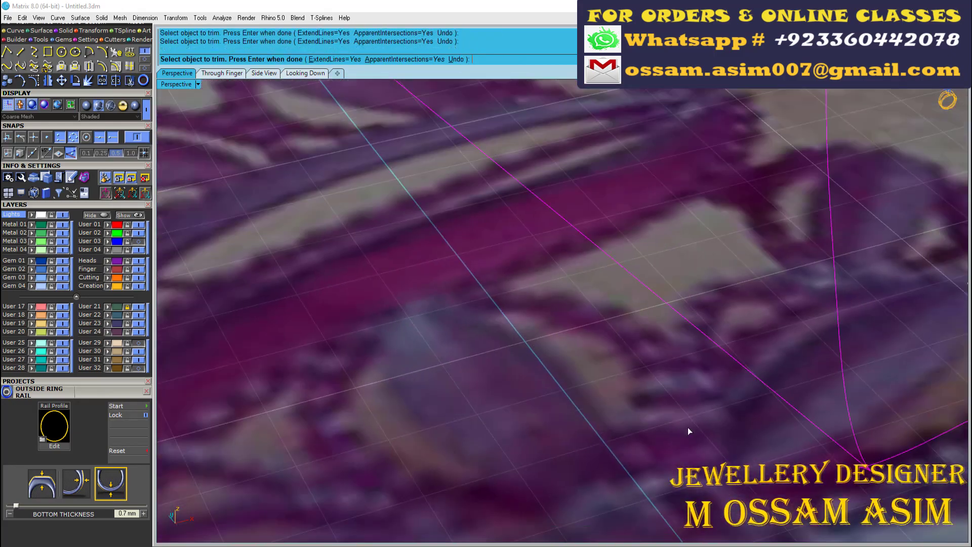
pyautogui.moveTo(439, 270); pyautogui.dragTo(552, 328, button='right')
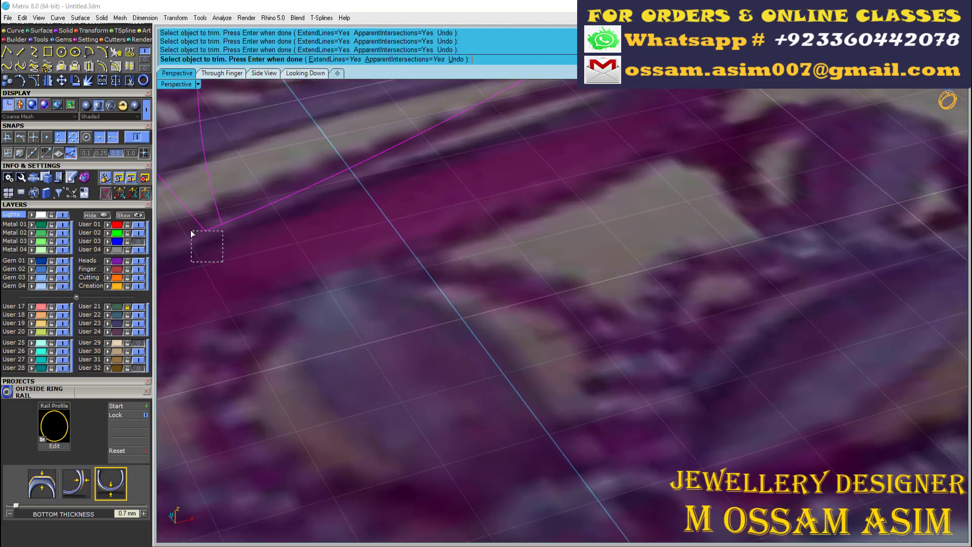
pyautogui.scroll(-5, 192, 234)
pyautogui.moveTo(371, 292); pyautogui.dragTo(622, 205, button='right')
pyautogui.scroll(-3, 509, 108)
pyautogui.scroll(2, 509, 109)
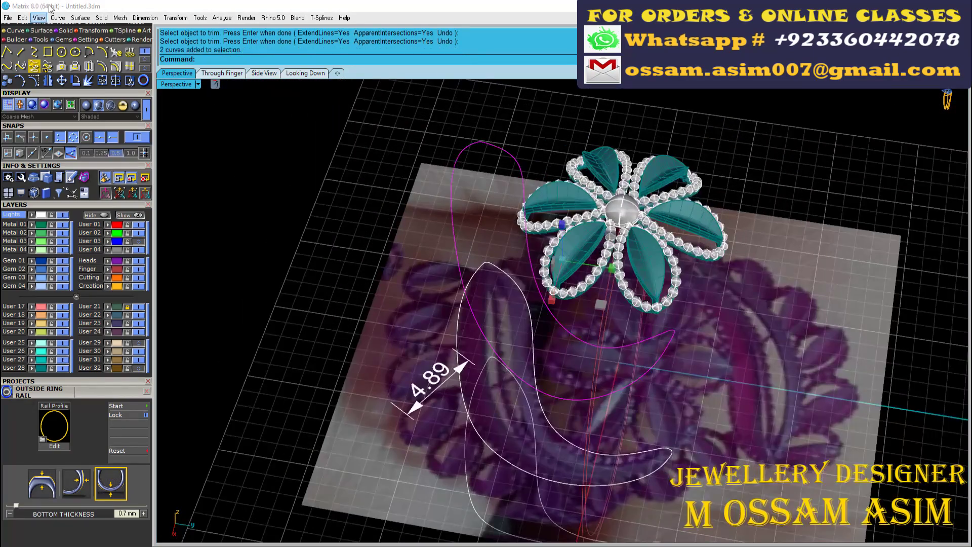
# Rebuild the outline curves and save the model
pyautogui.click(34, 66)
pyautogui.click(719, 444)
pyautogui.moveTo(719, 445); pyautogui.dragTo(449, 399, button='right')
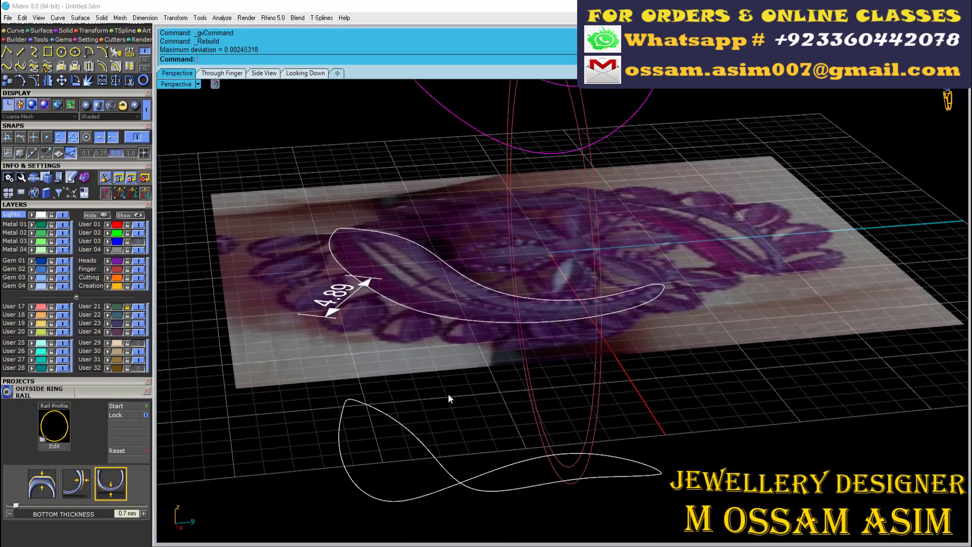
pyautogui.scroll(3, 253, 218)
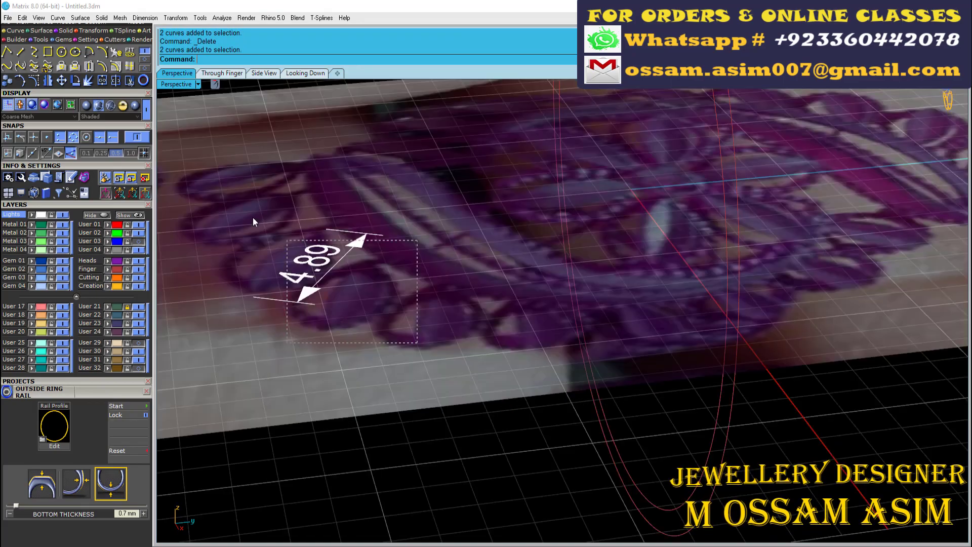
pyautogui.scroll(-5, 335, 313)
pyautogui.hotkey('ctrl', 's')
pyautogui.scroll(5, 335, 313)
pyautogui.moveTo(167, 243); pyautogui.dragTo(327, 190, button='right')
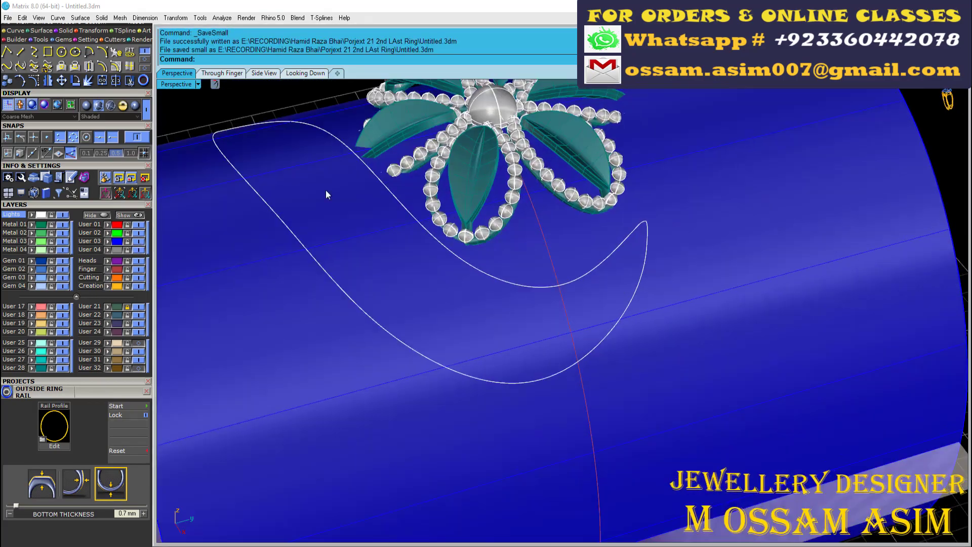
# Start an arc at the leaf curve's quadrant point
pyautogui.click(37, 57)
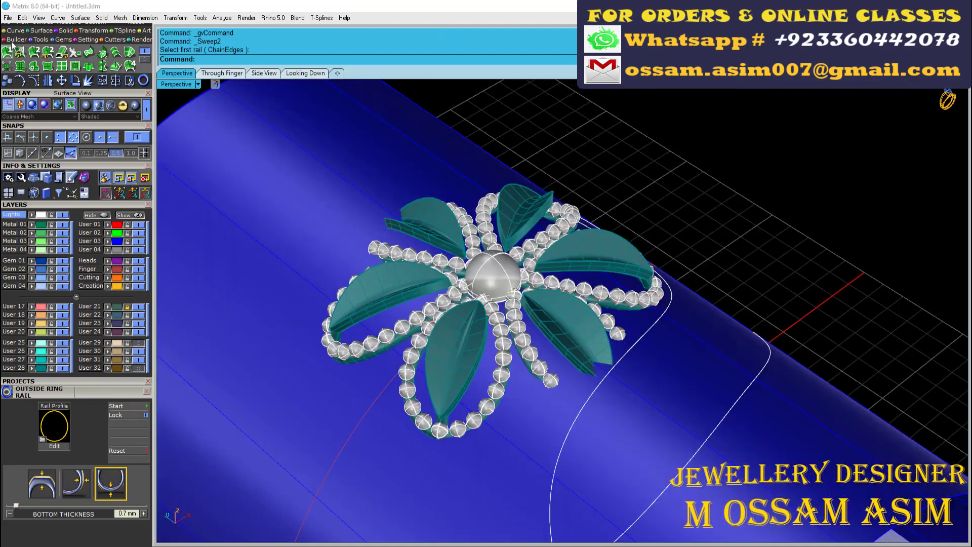
pyautogui.scroll(5, 616, 375)
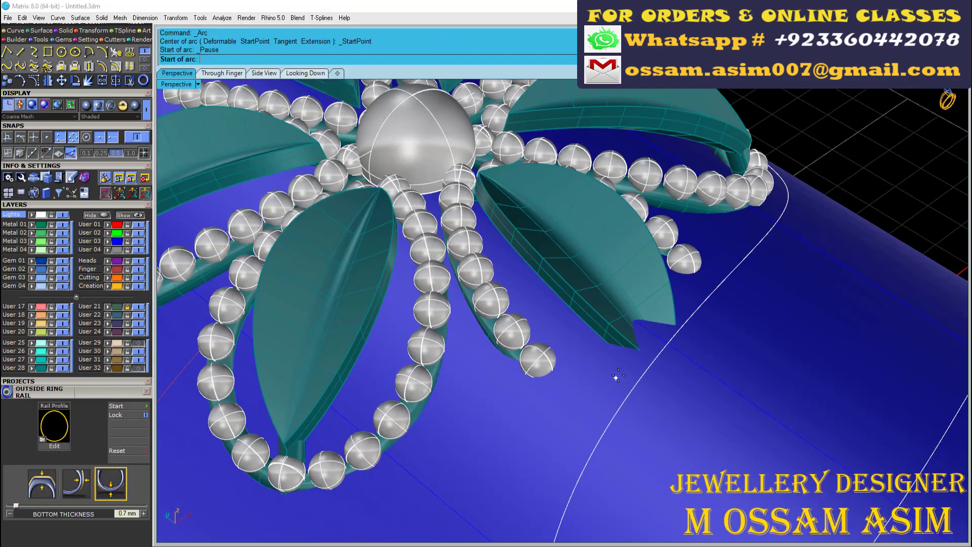
pyautogui.click(647, 370)
pyautogui.scroll(-4, 632, 392)
pyautogui.moveTo(717, 393)
pyautogui.mouseDown(button='right')
pyautogui.moveTo(488, 434)
pyautogui.moveTo(360, 332)
pyautogui.moveTo(361, 309)
pyautogui.mouseUp(button='right')
pyautogui.scroll(3, 365, 215)
# Run Gem on Curve beads along the leaf outline on the cylindrical surface
pyautogui.click(364, 215)
pyautogui.click(385, 231)
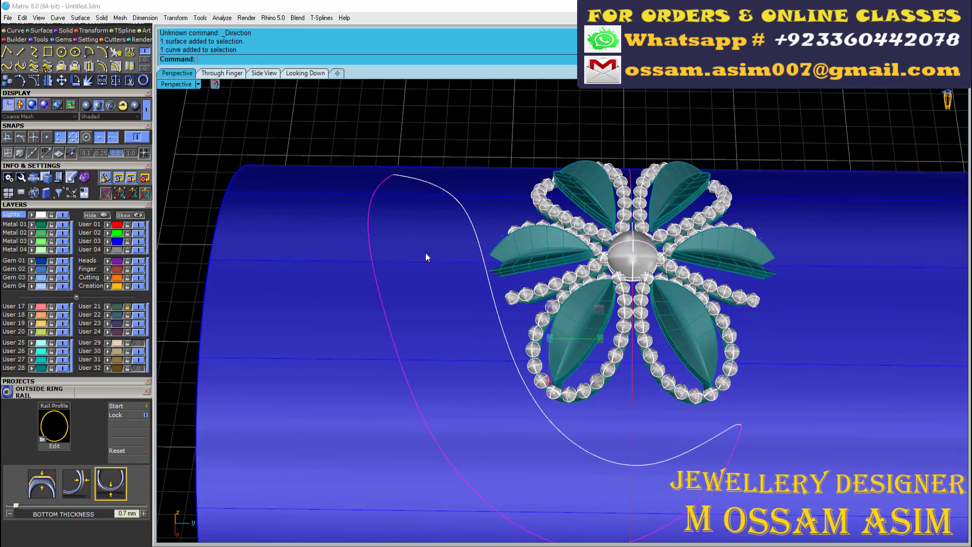
pyautogui.scroll(-3, 426, 252)
pyautogui.press('F6')
pyautogui.click(352, 255)
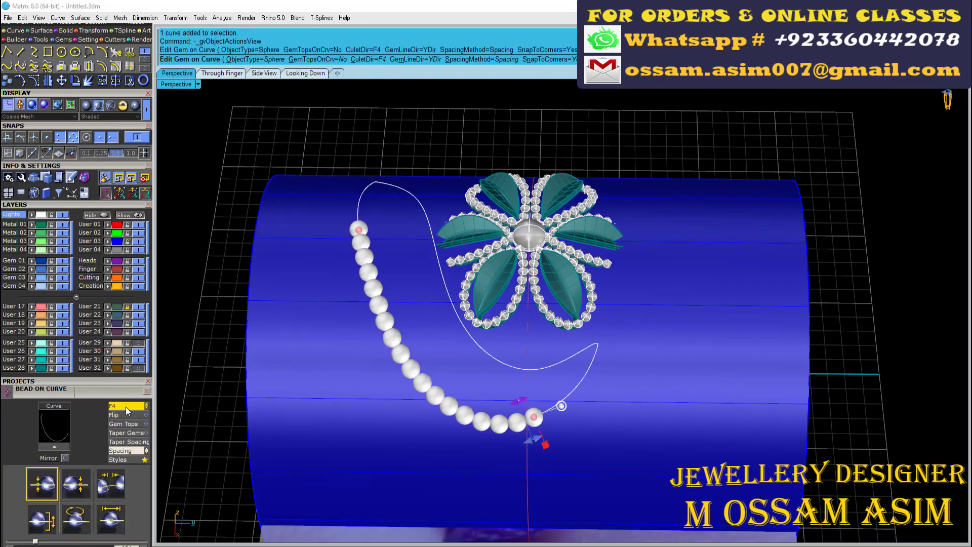
pyautogui.scroll(3, 324, 282)
pyautogui.scroll(-3, 325, 282)
pyautogui.press('Return')
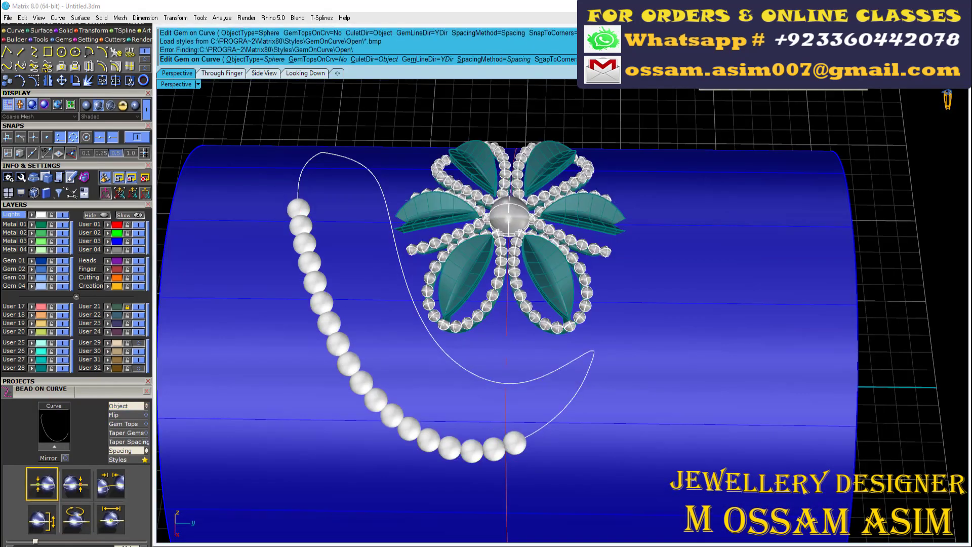
pyautogui.scroll(3, 402, 336)
pyautogui.scroll(-3, 402, 335)
# Set the starting bead size to 0.5 mm
pyautogui.moveTo(404, 336)
pyautogui.mouseDown(button='right')
pyautogui.moveTo(395, 283)
pyautogui.moveTo(427, 415)
pyautogui.mouseUp(button='right')
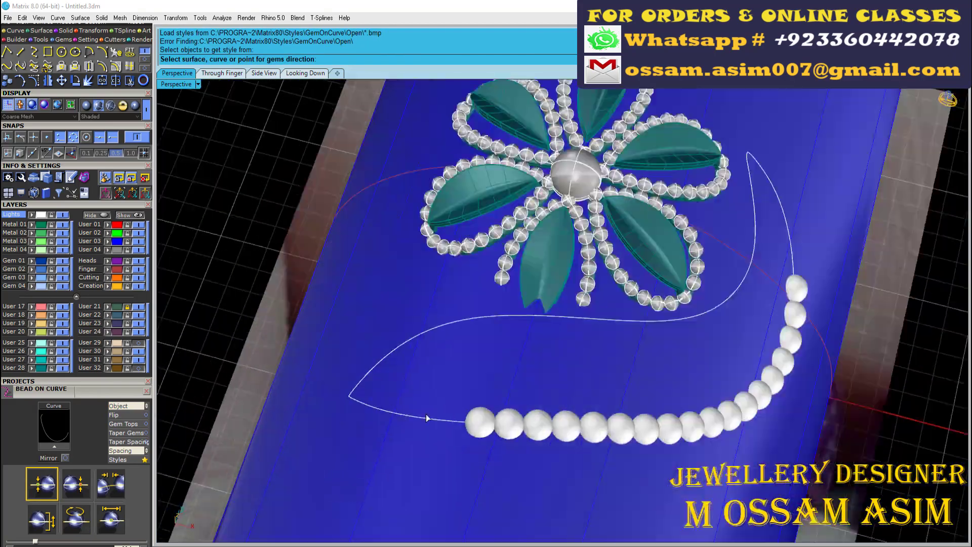
pyautogui.scroll(3, 427, 414)
pyautogui.scroll(-5, 93, 394)
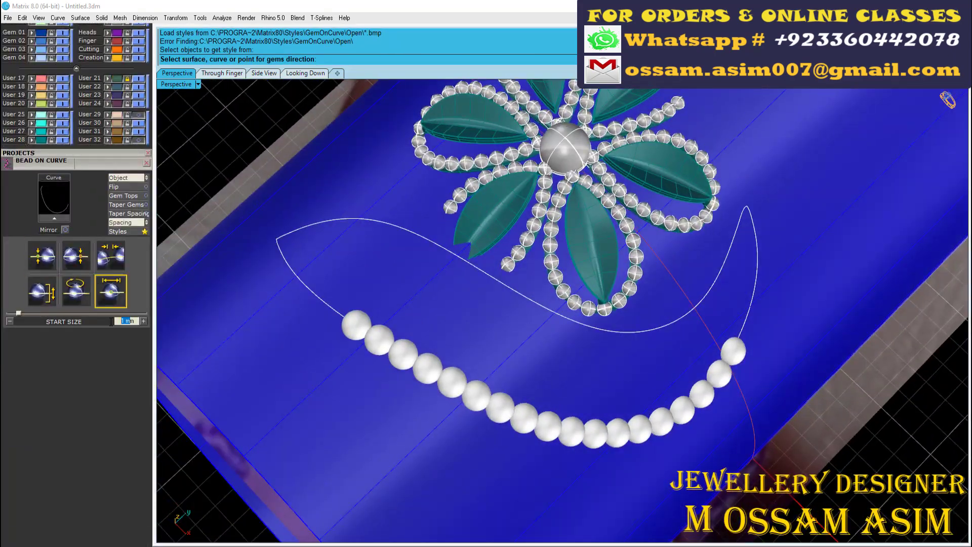
pyautogui.write('0.5')
pyautogui.press('Return')
pyautogui.moveTo(564, 335)
pyautogui.mouseDown(button='right')
pyautogui.moveTo(433, 309)
pyautogui.moveTo(416, 334)
pyautogui.mouseUp(button='right')
# Adjust the strand start, start size and 0.05 mm bead spacing, then review the beads
pyautogui.click(42, 256)
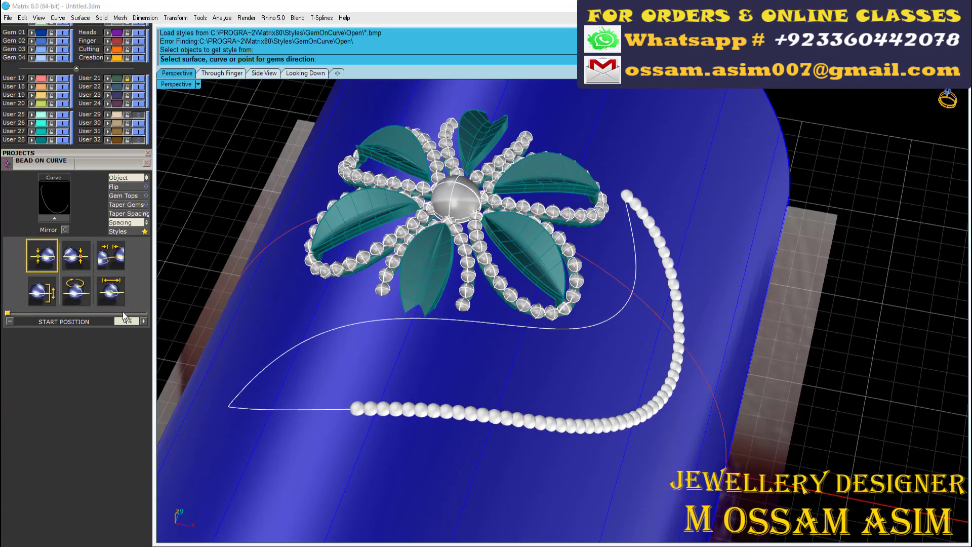
pyautogui.click(111, 292)
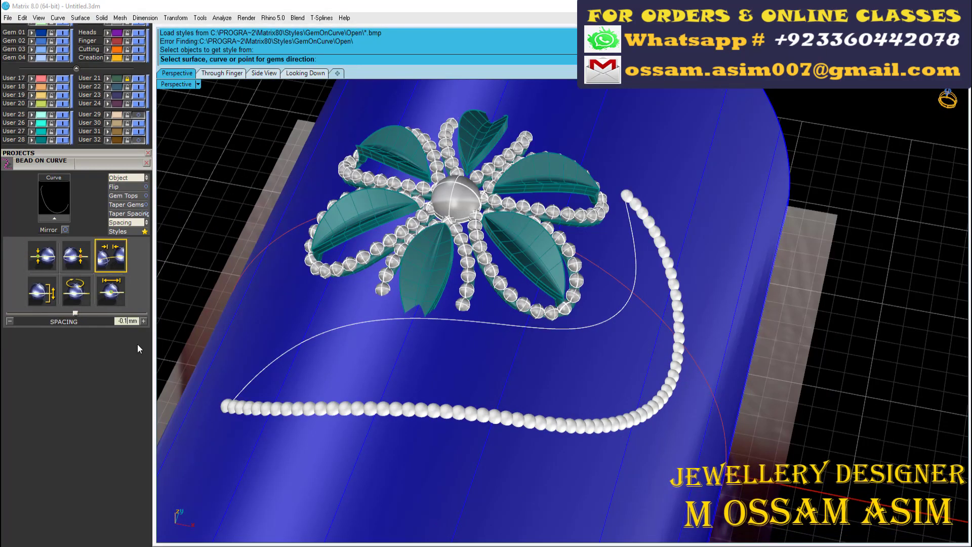
pyautogui.click(109, 311)
pyautogui.moveTo(228, 347); pyautogui.dragTo(587, 385, button='right')
pyautogui.click(110, 291)
pyautogui.scroll(-5, 354, 351)
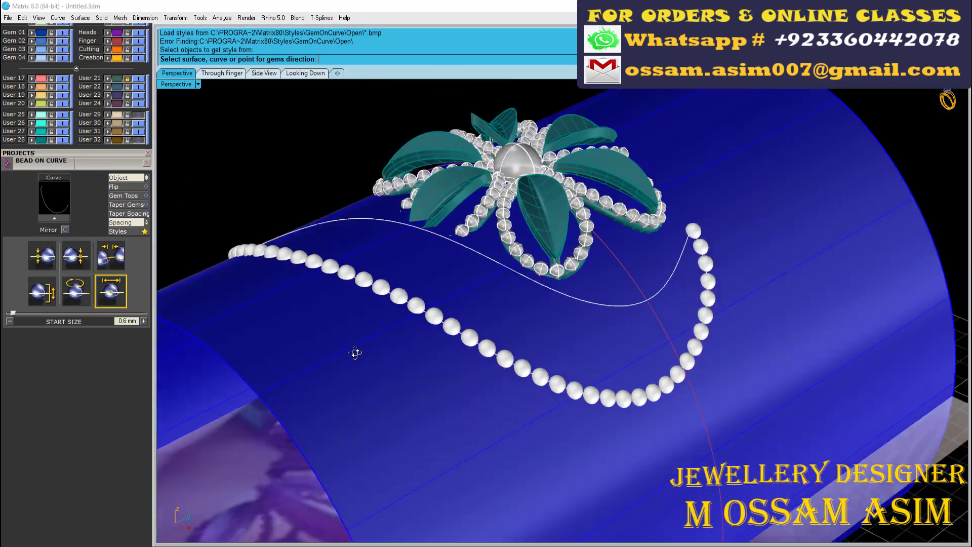
pyautogui.moveTo(355, 351)
pyautogui.mouseDown(button='right')
pyautogui.moveTo(552, 275)
pyautogui.moveTo(502, 342)
pyautogui.moveTo(504, 326)
pyautogui.mouseUp(button='right')
pyautogui.scroll(3, 504, 330)
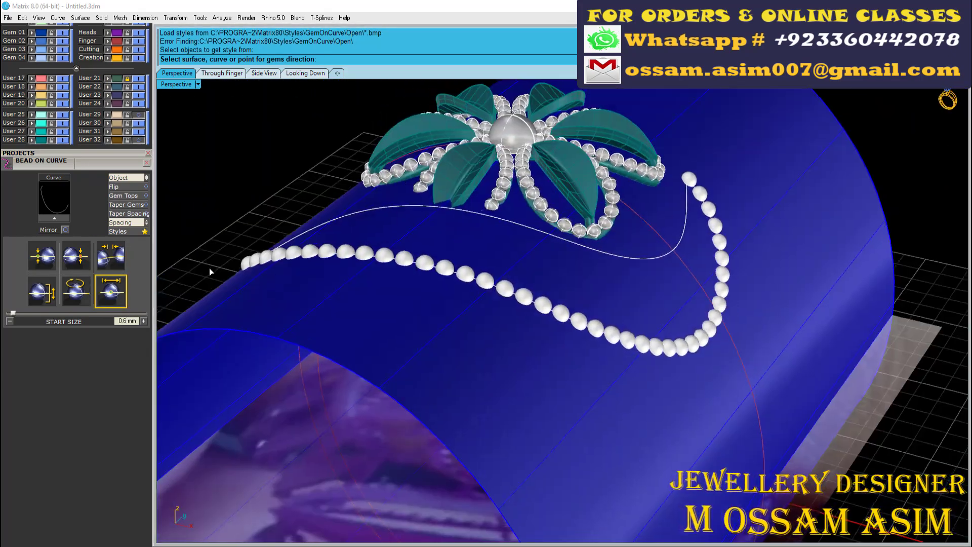
pyautogui.scroll(-2, 341, 274)
pyautogui.moveTo(341, 273); pyautogui.dragTo(451, 340, button='right')
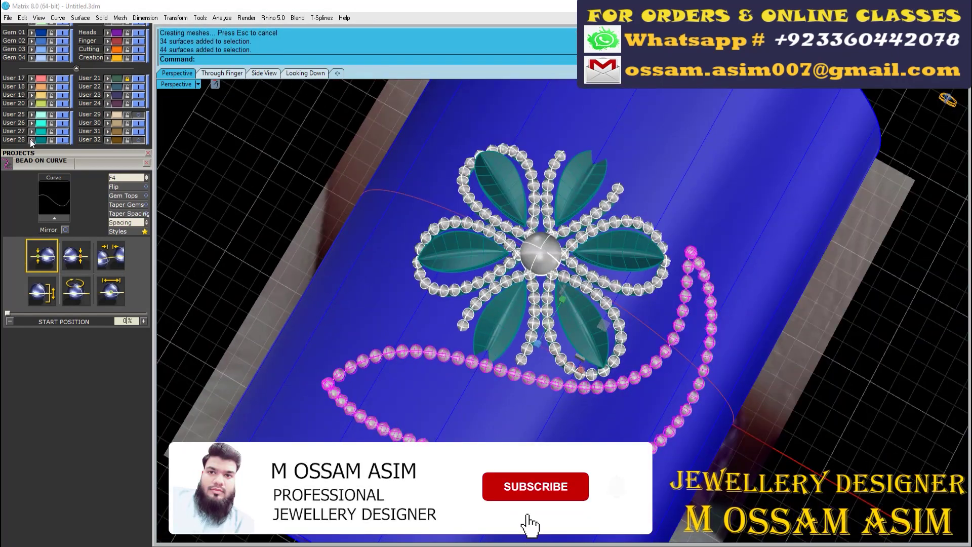
# Delete the leftover bead strands and save the file
pyautogui.press('Delete')
pyautogui.moveTo(385, 284); pyautogui.dragTo(426, 245, button='right')
pyautogui.hotkey('ctrl', 's')
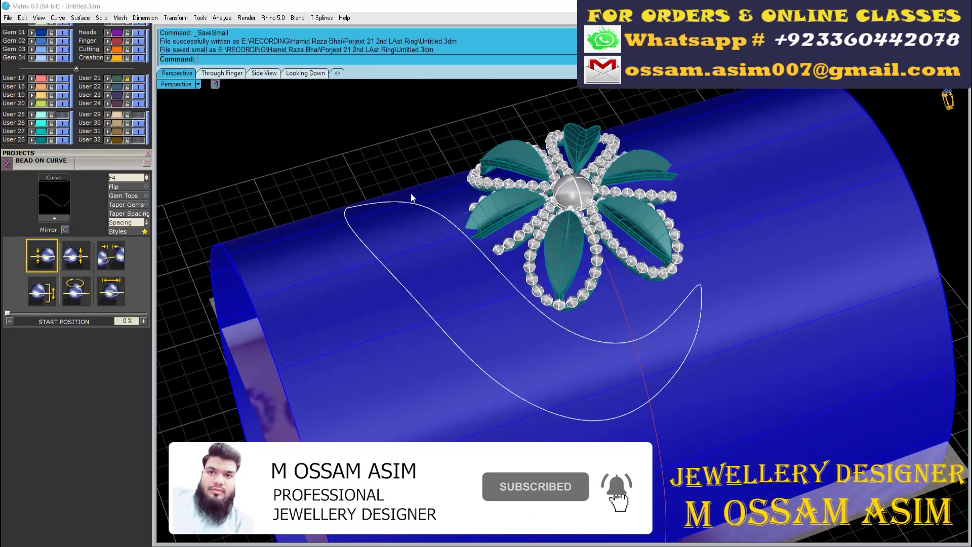
pyautogui.scroll(5, 360, 109)
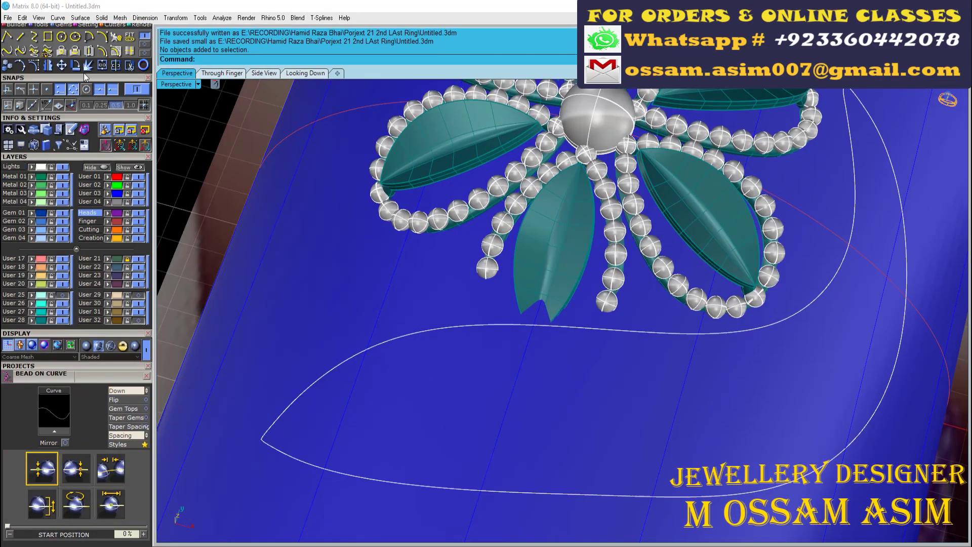
# On the User 02 layer, draw an arc across the leaf outline
pyautogui.click(89, 306)
pyautogui.click(102, 156)
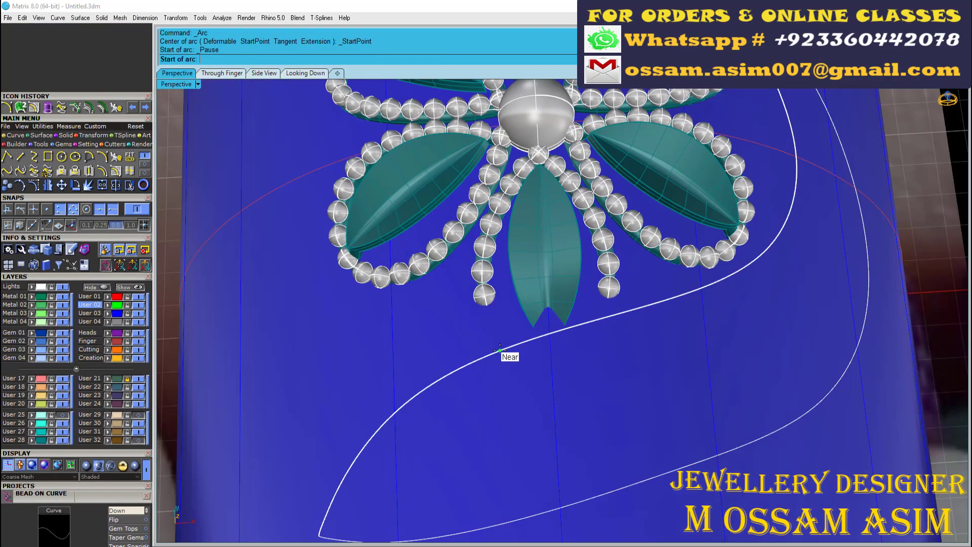
pyautogui.click(506, 352)
pyautogui.scroll(3, 506, 351)
pyautogui.scroll(3, 538, 365)
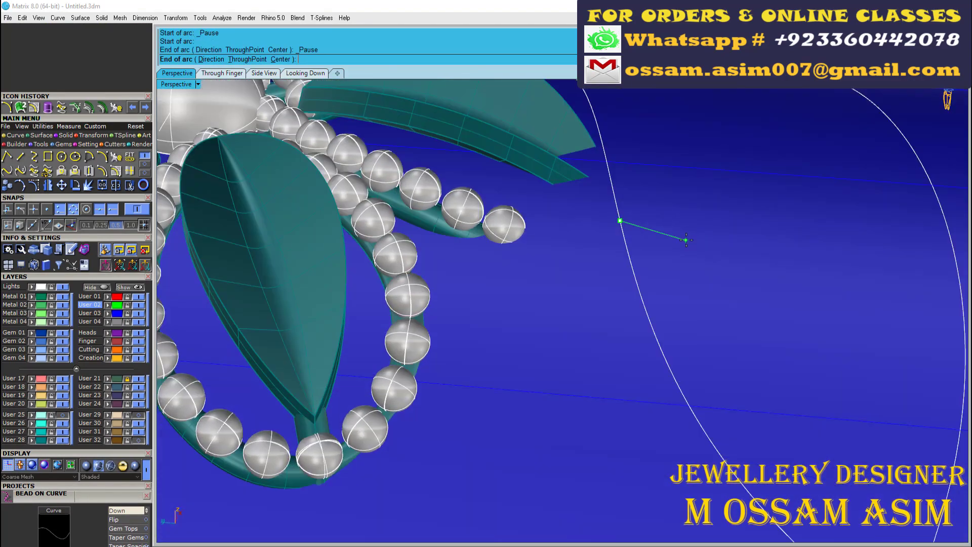
pyautogui.click(220, 73)
pyautogui.click(168, 74)
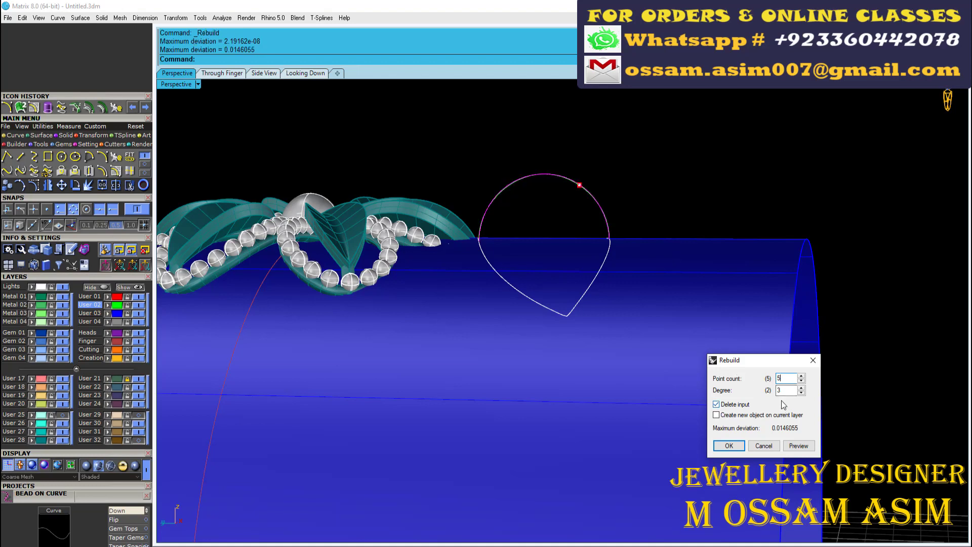
# Rebuild the arc with 5 points, degree 3, adjust its top control point, and save
pyautogui.click(730, 445)
pyautogui.moveTo(446, 119); pyautogui.dragTo(624, 181)
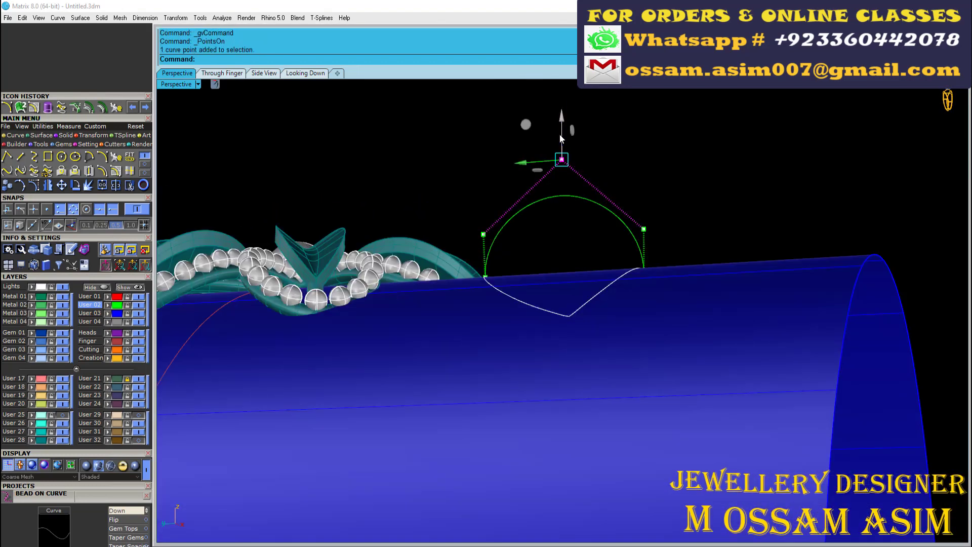
pyautogui.moveTo(561, 135); pyautogui.dragTo(460, 200, button='right')
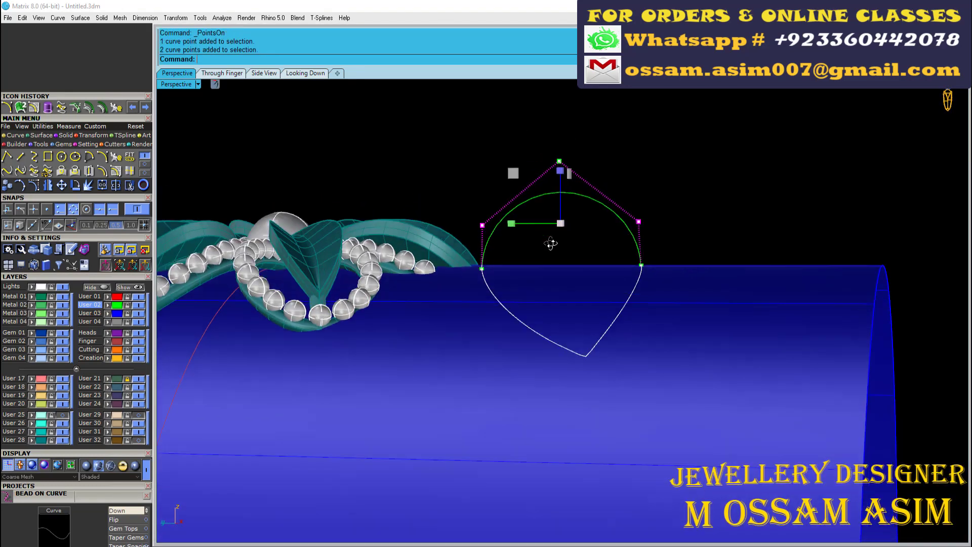
pyautogui.moveTo(551, 243)
pyautogui.mouseDown(button='right')
pyautogui.moveTo(571, 212)
pyautogui.moveTo(478, 245)
pyautogui.moveTo(3, 111)
pyautogui.mouseUp(button='right')
pyautogui.press('Escape')
pyautogui.hotkey('ctrl', 's')
# Try a two-rail sweep of the leaf outline with the arch as section, then cancel it
pyautogui.scroll(2, 424, 294)
pyautogui.press('Return')
pyautogui.click(408, 266)
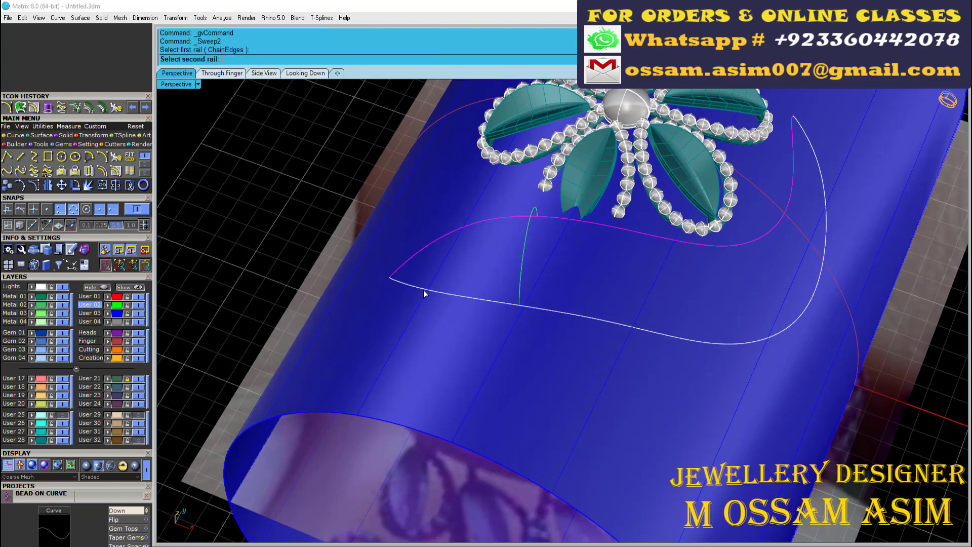
pyautogui.click(388, 277)
pyautogui.scroll(-3, 575, 263)
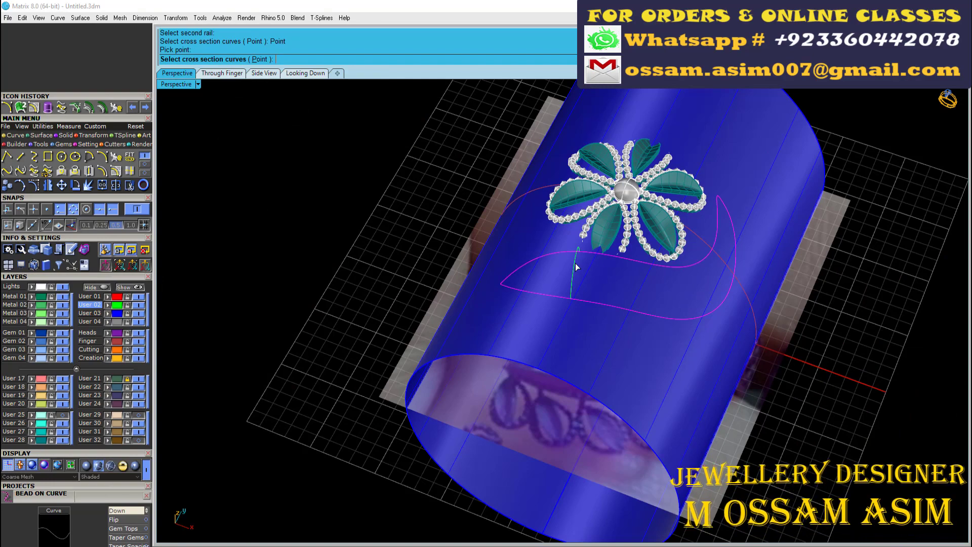
pyautogui.click(575, 263)
pyautogui.scroll(5, 646, 225)
pyautogui.press('Return')
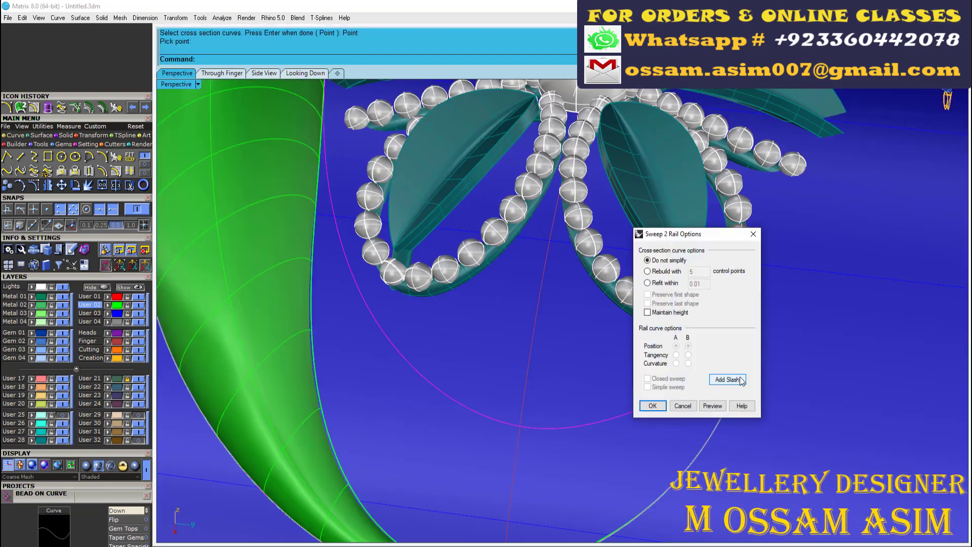
pyautogui.scroll(-3, 669, 410)
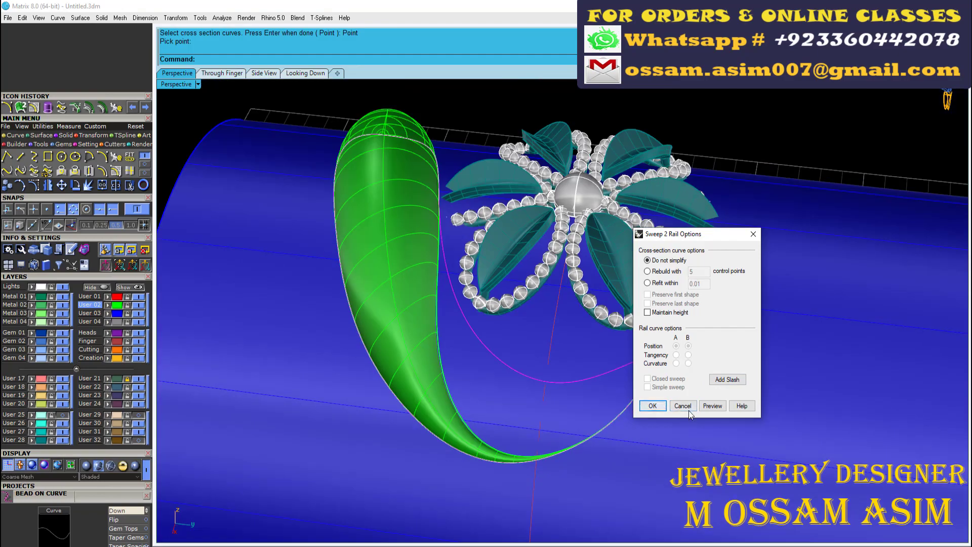
pyautogui.click(682, 406)
# Restart Sweep2 with point sections at both leaf tips and the arch as middle section
pyautogui.rightClick(645, 365)
pyautogui.scroll(5, 627, 442)
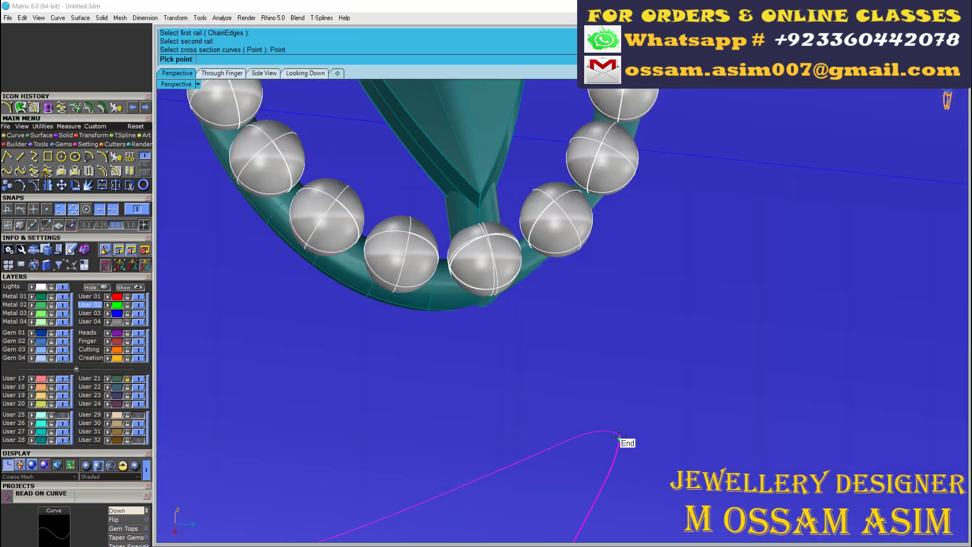
pyautogui.click(628, 443)
pyautogui.scroll(-5, 668, 391)
pyautogui.scroll(3, 426, 271)
pyautogui.click(337, 59)
pyautogui.scroll(3, 321, 229)
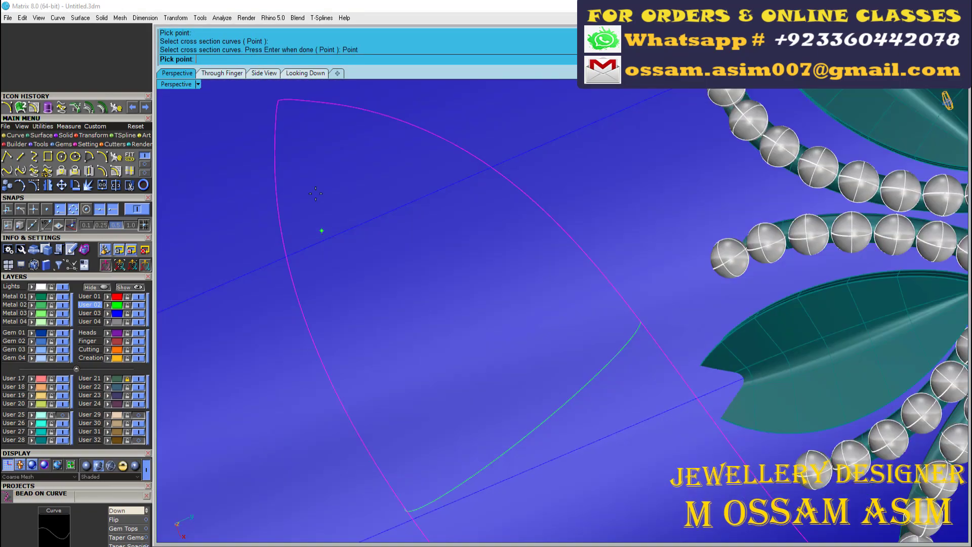
pyautogui.scroll(3, 290, 173)
pyautogui.click(291, 174)
pyautogui.scroll(-5, 423, 195)
pyautogui.scroll(3, 519, 320)
pyautogui.scroll(-3, 519, 320)
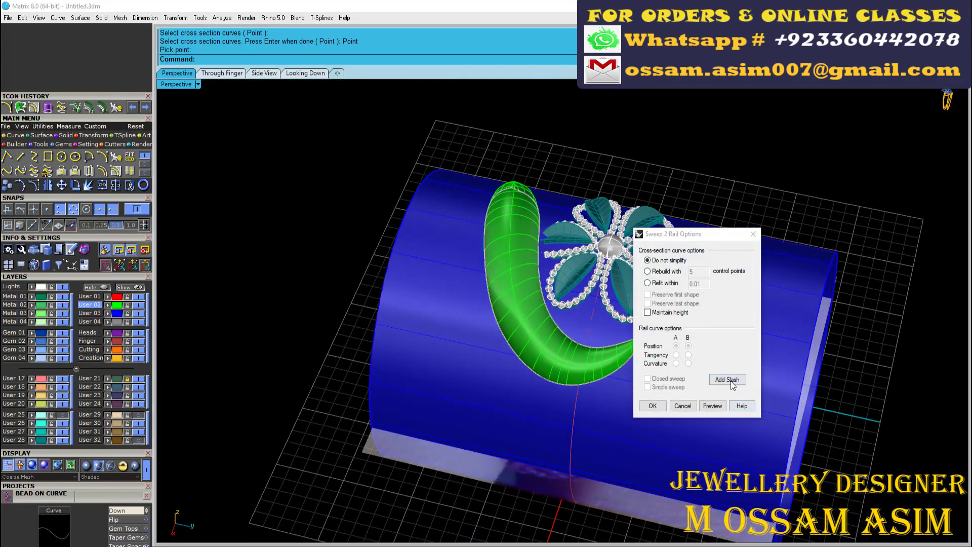
pyautogui.press('Return')
pyautogui.scroll(3, 538, 296)
# Add slash lines across the rails and accept the curved horn-shaped sweep surface
pyautogui.click(467, 320)
pyautogui.moveTo(467, 320); pyautogui.dragTo(485, 211, button='right')
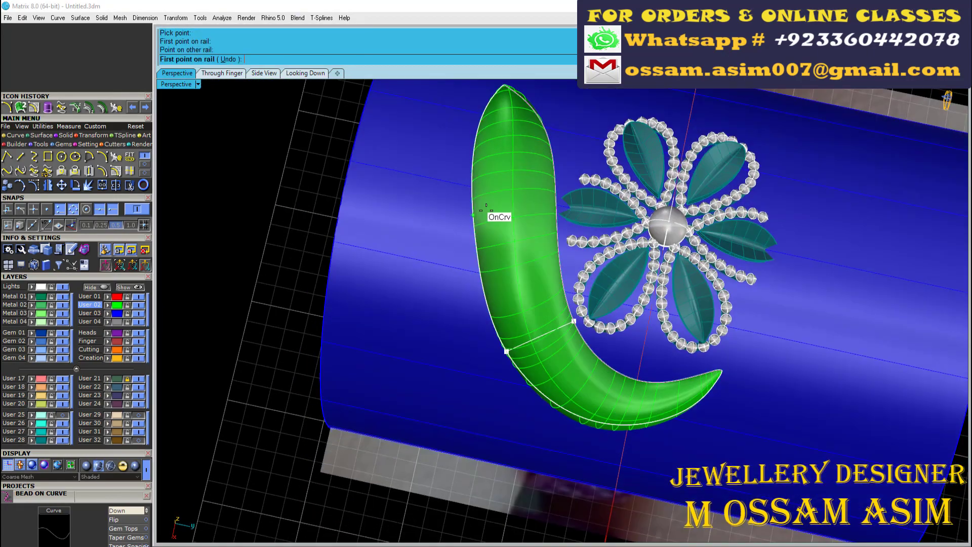
pyautogui.click(561, 206)
pyautogui.scroll(-3, 550, 156)
pyautogui.moveTo(549, 156); pyautogui.dragTo(757, 306, button='right')
pyautogui.scroll(4, 575, 393)
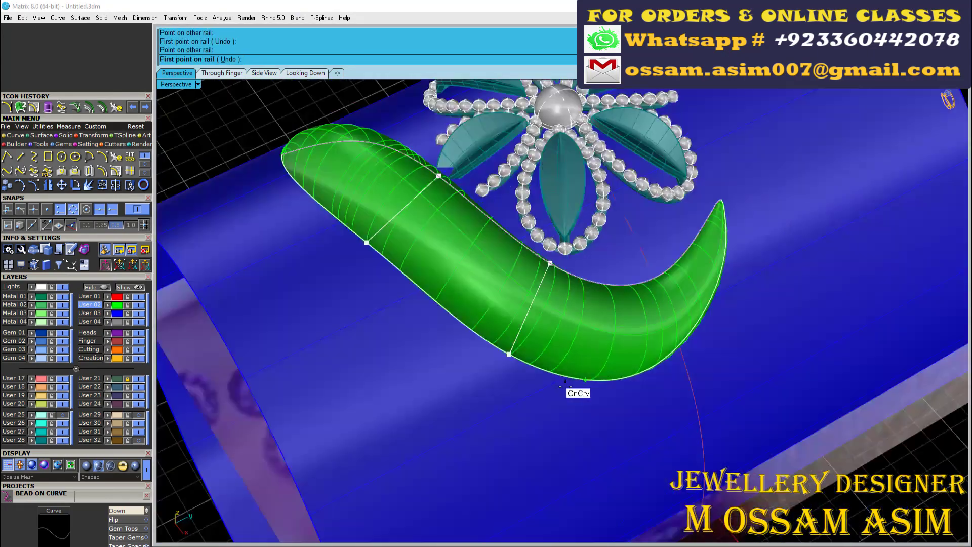
pyautogui.scroll(2, 668, 353)
pyautogui.scroll(2, 669, 353)
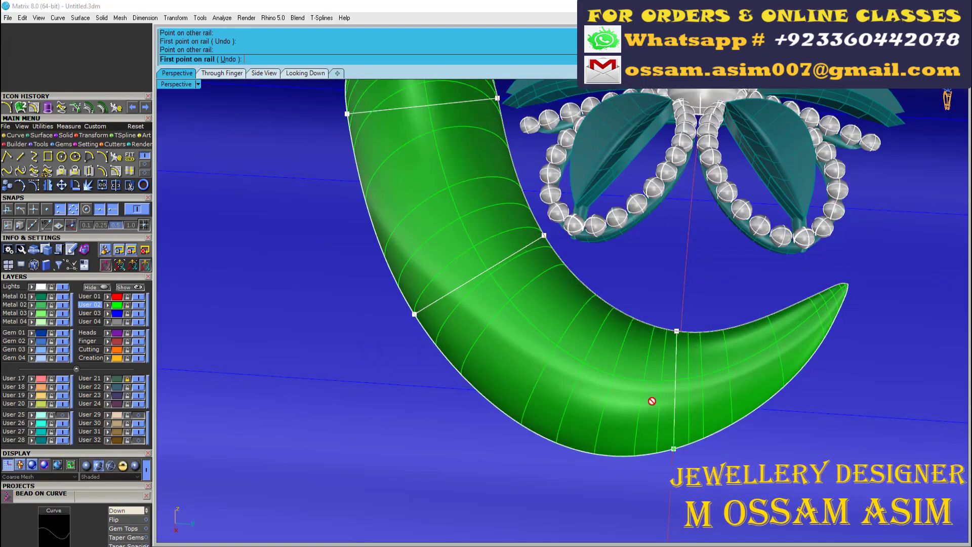
pyautogui.moveTo(652, 401)
pyautogui.mouseDown(button='right')
pyautogui.moveTo(636, 271)
pyautogui.moveTo(531, 348)
pyautogui.mouseUp(button='right')
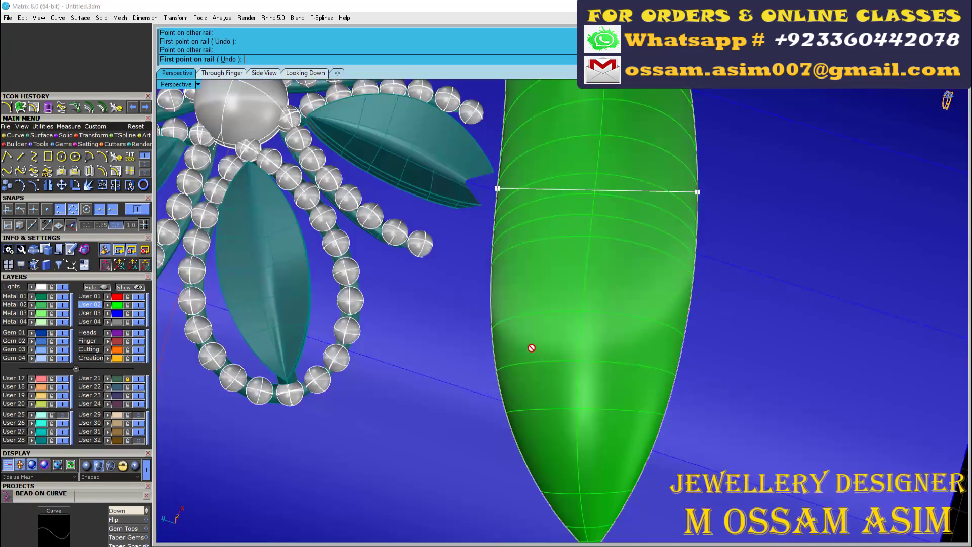
pyautogui.click(682, 359)
pyautogui.scroll(-5, 681, 358)
pyautogui.press('Return')
pyautogui.click(653, 403)
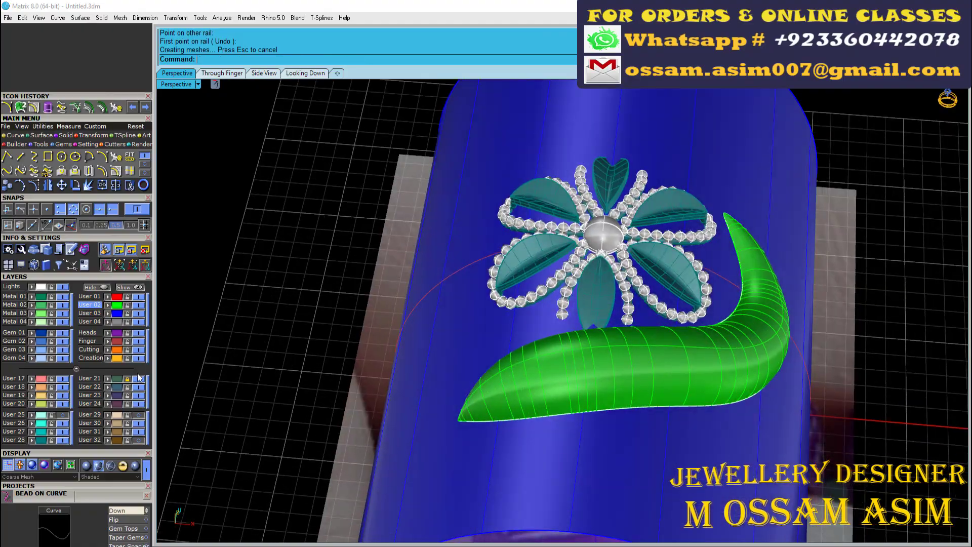
# Select the new horn sweep surface
pyautogui.moveTo(456, 304)
pyautogui.mouseDown(button='right')
pyautogui.moveTo(385, 264)
pyautogui.moveTo(354, 228)
pyautogui.mouseUp(button='right')
pyautogui.click(434, 350)
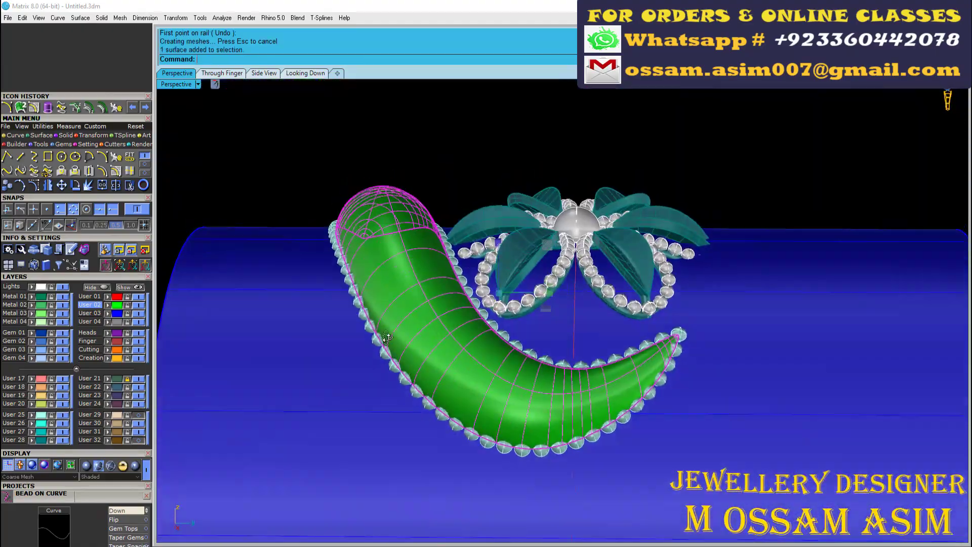
pyautogui.scroll(5, 381, 126)
pyautogui.scroll(-5, 381, 126)
pyautogui.scroll(3, 434, 292)
# Delete the horn surface and offset the leaf outline 0.3 inward on the ring surface
pyautogui.press('Delete')
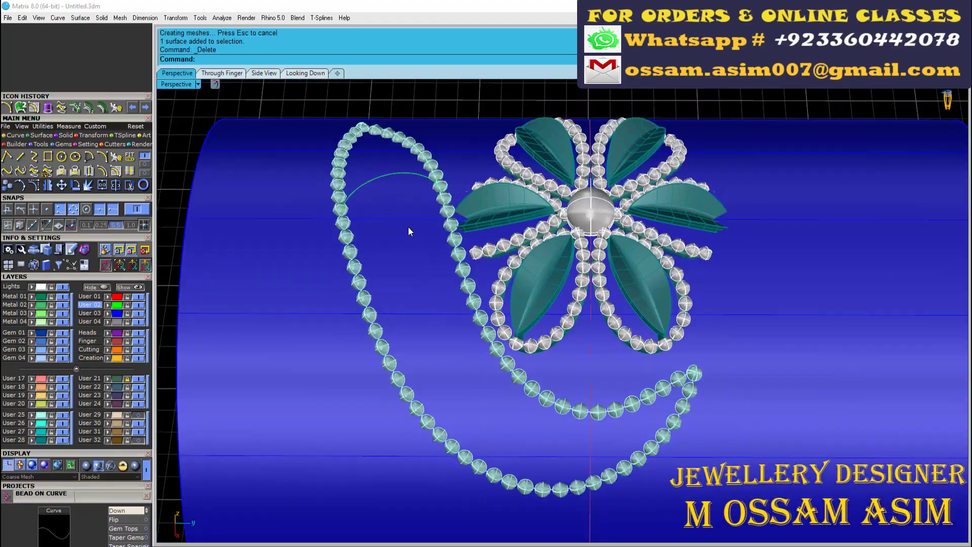
pyautogui.scroll(4, 409, 228)
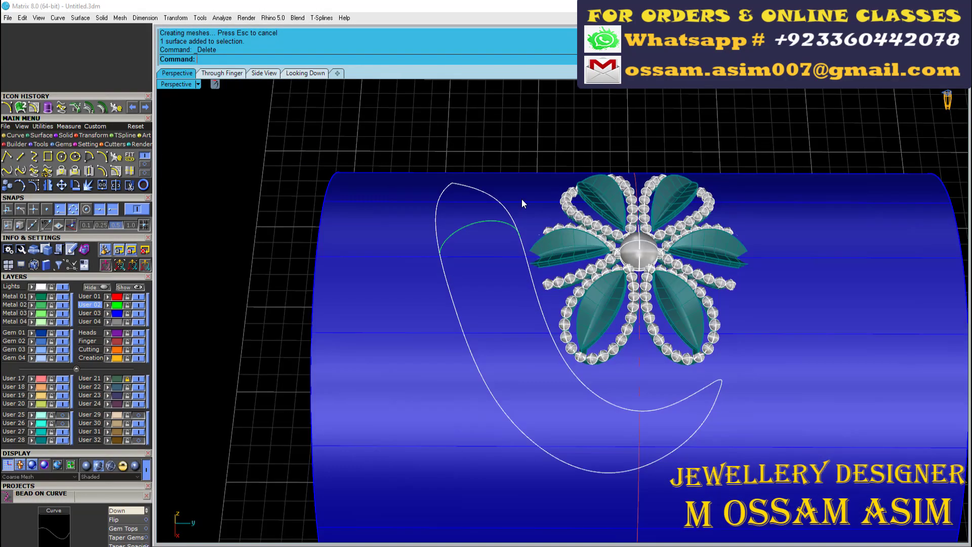
pyautogui.moveTo(521, 206); pyautogui.dragTo(521, 152, button='right')
pyautogui.scroll(5, 521, 152)
pyautogui.moveTo(464, 149); pyautogui.dragTo(516, 221)
pyautogui.keyDown('ctrl'); pyautogui.click(544, 179); pyautogui.keyUp('ctrl')
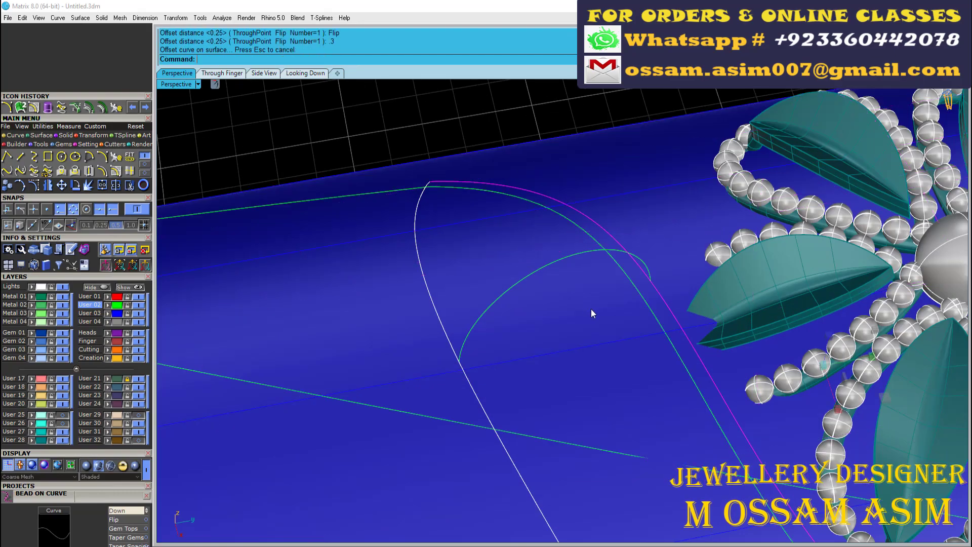
pyautogui.press('Return')
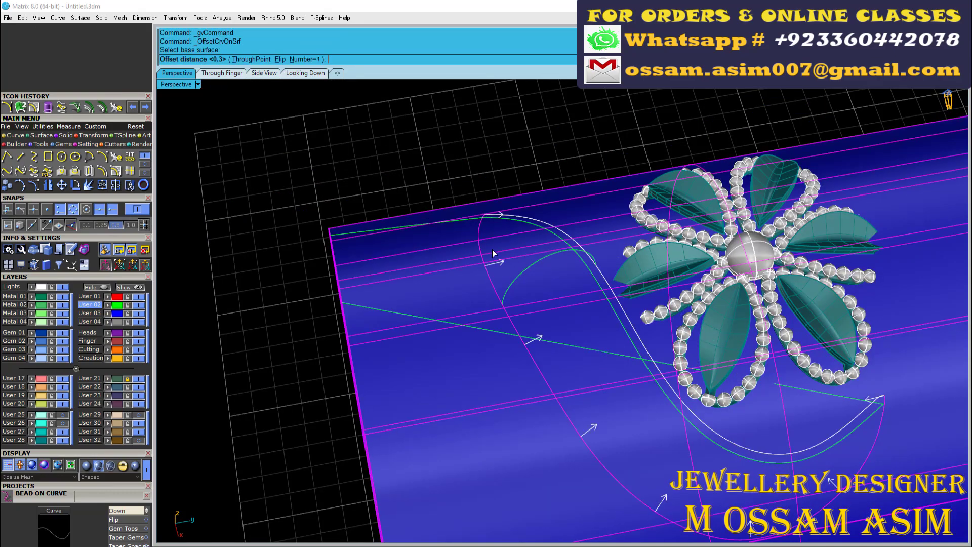
pyautogui.scroll(3, 494, 250)
pyautogui.scroll(3, 504, 226)
pyautogui.click(472, 293)
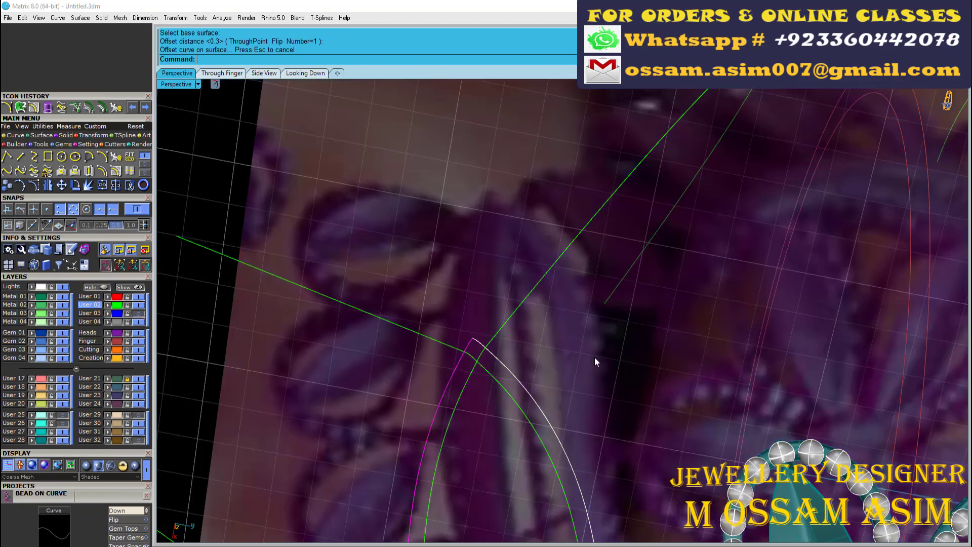
pyautogui.scroll(3, 273, 382)
# Trim away the overlapping ends of the offset leaf curve
pyautogui.click(133, 190)
pyautogui.scroll(-3, 368, 266)
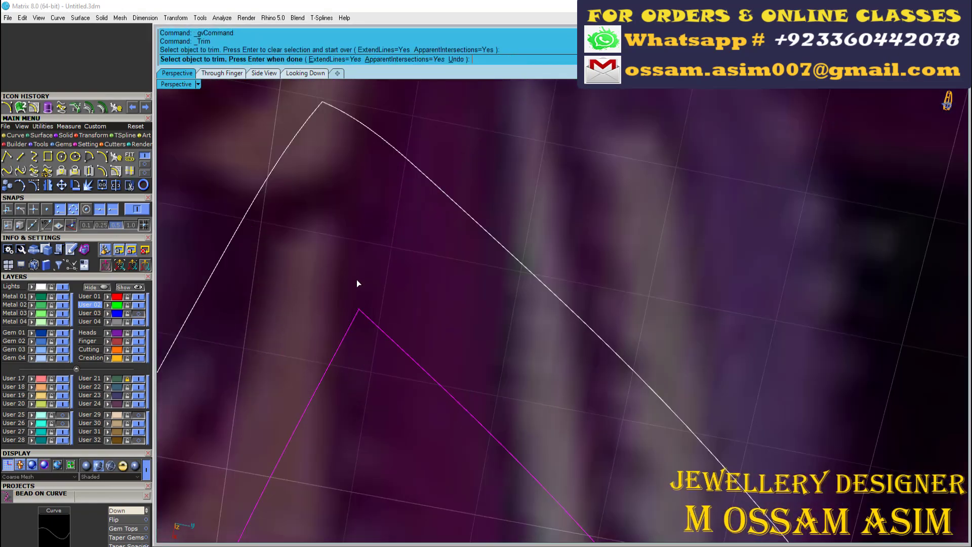
pyautogui.scroll(-3, 403, 393)
pyautogui.scroll(-2, 431, 387)
pyautogui.scroll(3, 432, 387)
pyautogui.click(299, 372)
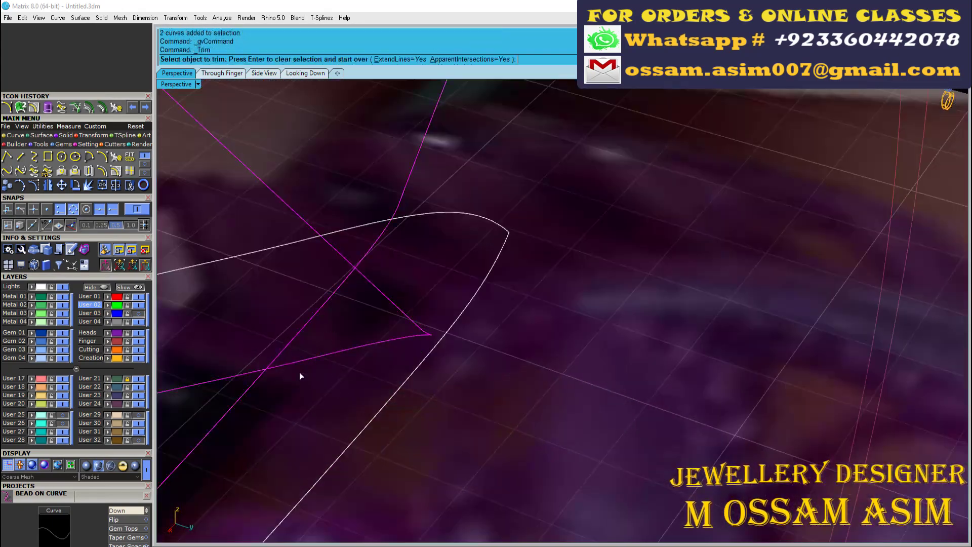
pyautogui.scroll(-2, 317, 345)
pyautogui.scroll(-2, 265, 273)
# Delete the leftover cutting curves and begin rebuilding the green curve
pyautogui.press('Delete')
pyautogui.scroll(-3, 266, 273)
pyautogui.scroll(2, 430, 384)
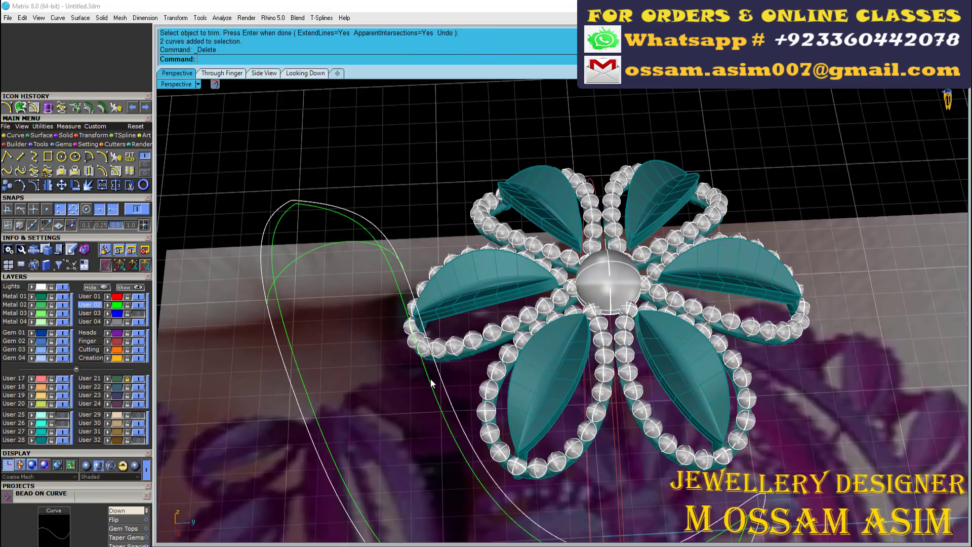
pyautogui.click(111, 114)
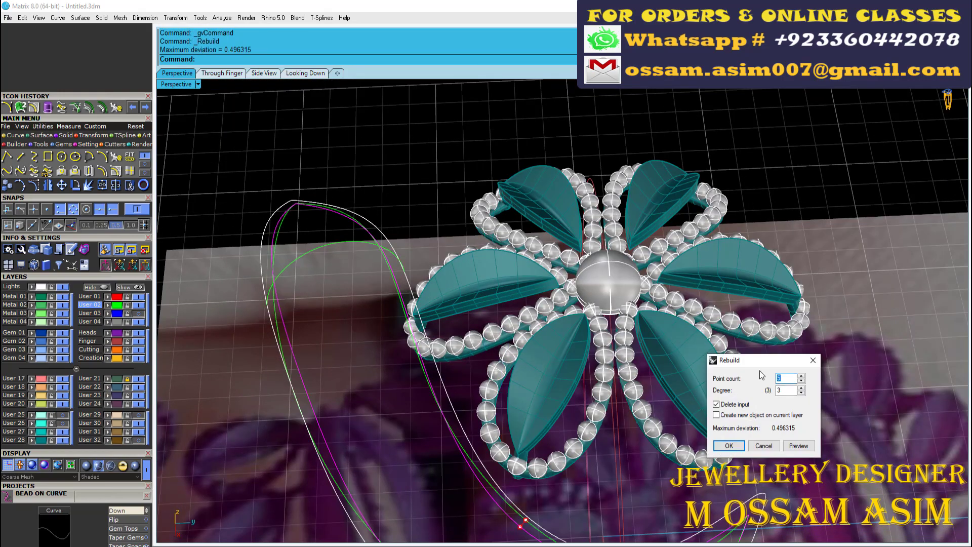
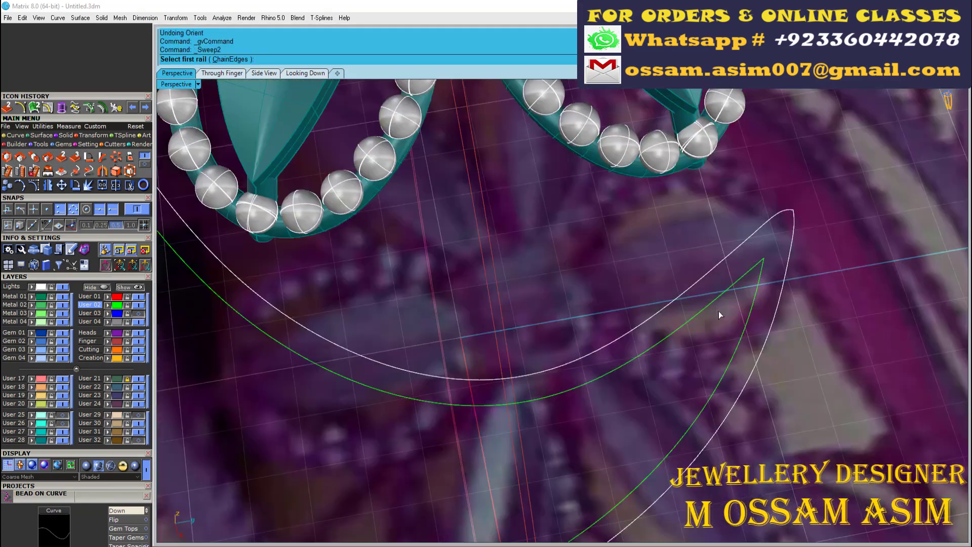
# Pick the second rail and cross-section curve, then orient the profile onto the leaf with Orient 2 Points
pyautogui.click(752, 331)
pyautogui.click(728, 280)
pyautogui.press('Return')
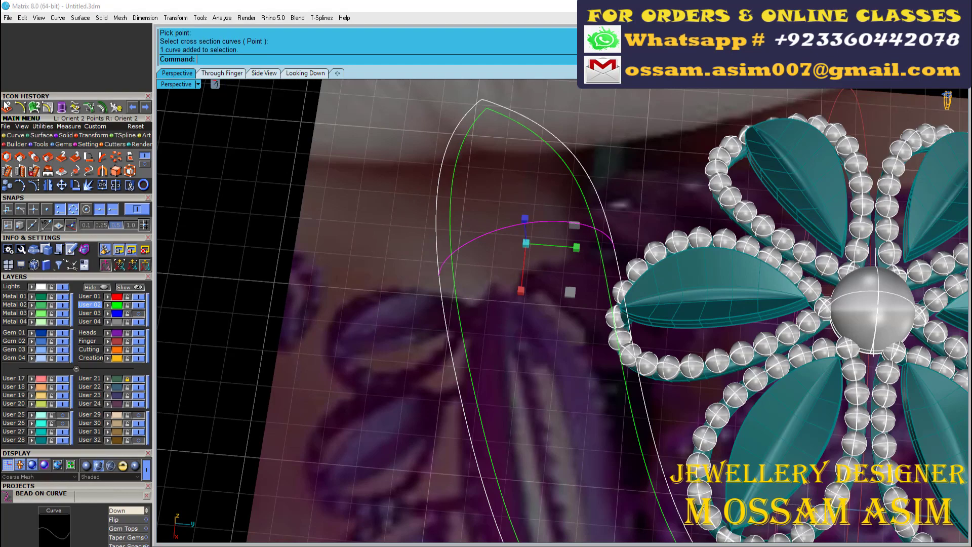
pyautogui.click(6, 106)
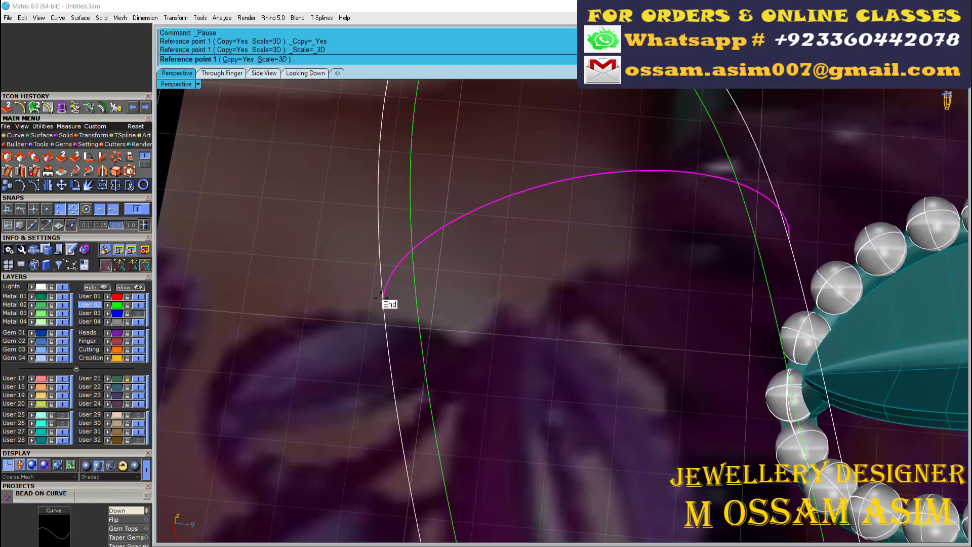
pyautogui.click(768, 287)
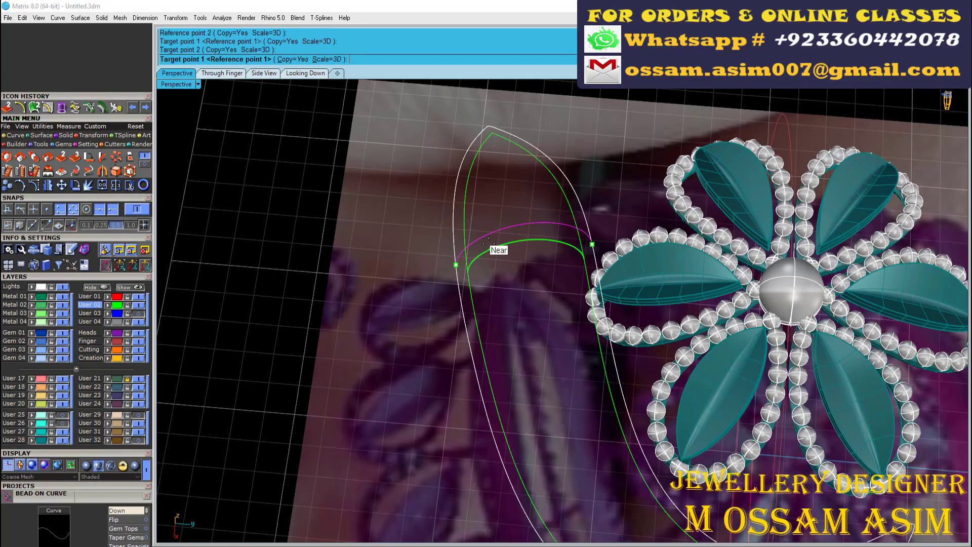
pyautogui.scroll(-5, 648, 372)
pyautogui.scroll(5, 648, 373)
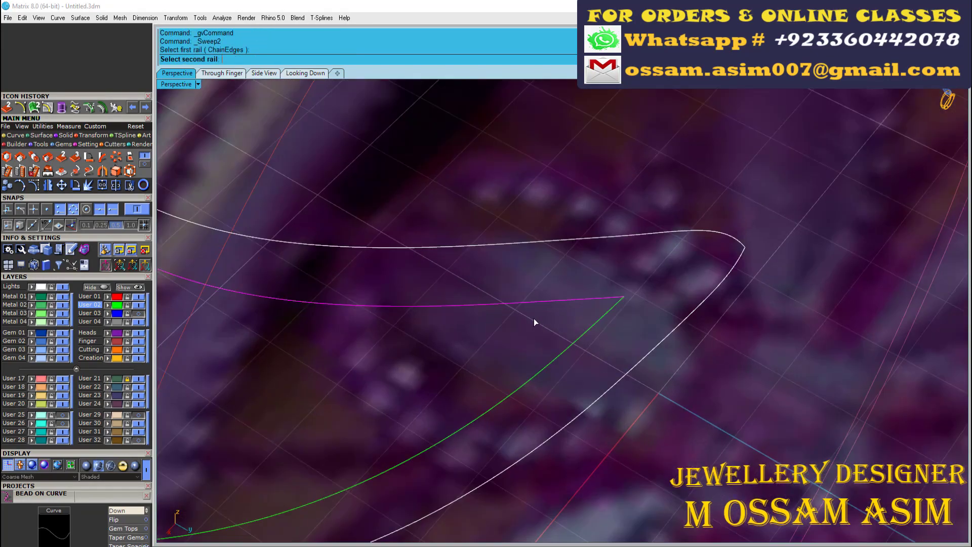
# Sweep2 the leaf body along its two outline rails using the profile
pyautogui.click(534, 321)
pyautogui.scroll(-5, 534, 321)
pyautogui.click(386, 215)
pyautogui.scroll(5, 362, 206)
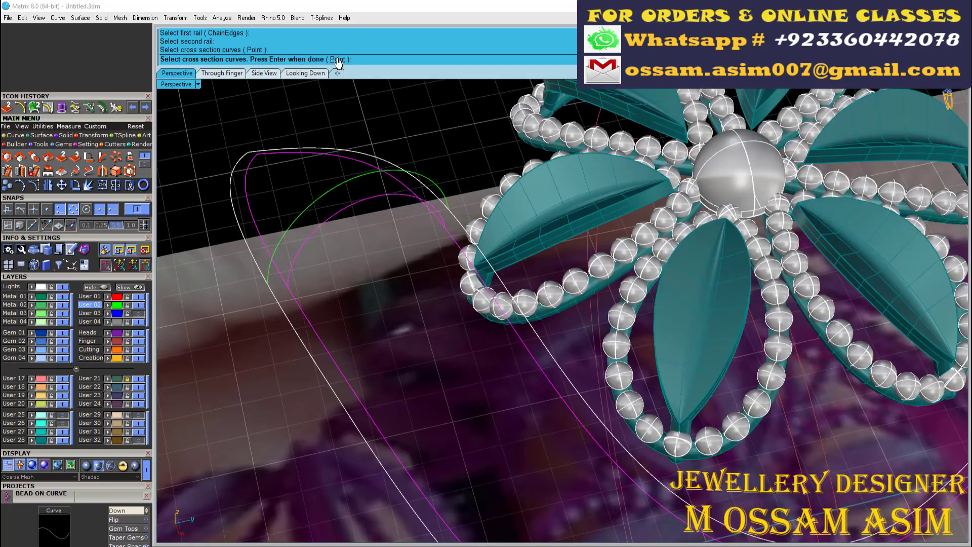
pyautogui.scroll(-3, 354, 253)
pyautogui.press('Return')
pyautogui.click(679, 404)
pyautogui.click(240, 226)
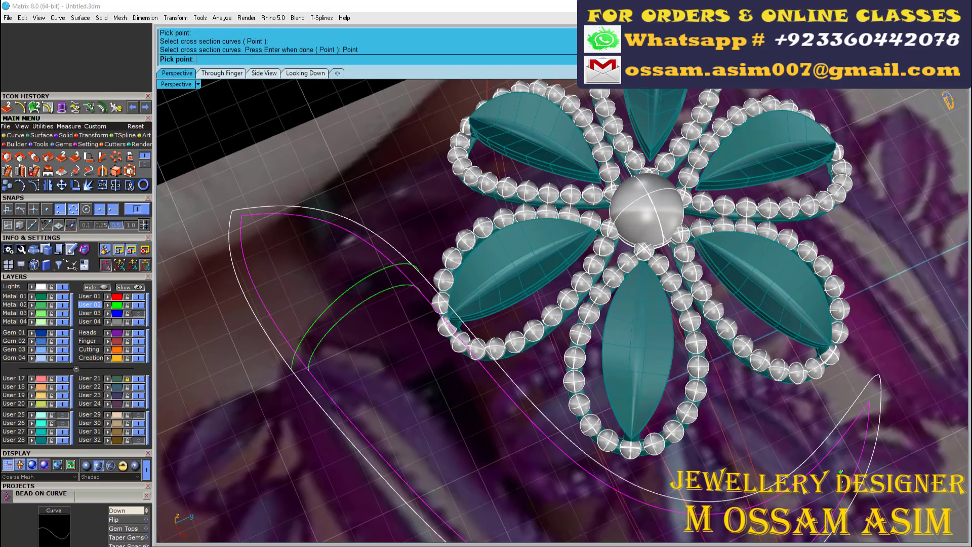
pyautogui.press('Return')
pyautogui.moveTo(507, 303); pyautogui.dragTo(493, 313, button='right')
pyautogui.press('Return')
# Turn on layer User 25 to reveal the bead gems, and check the top and through-finger views
pyautogui.click(63, 415)
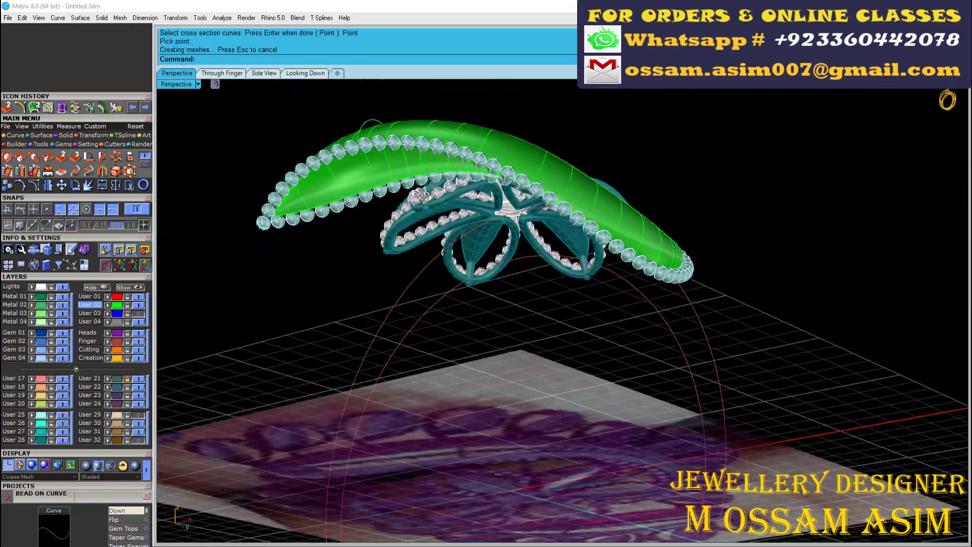
pyautogui.moveTo(456, 284); pyautogui.dragTo(460, 247, button='right')
pyautogui.hotkey('ctrl', 'shift', 'Tab')
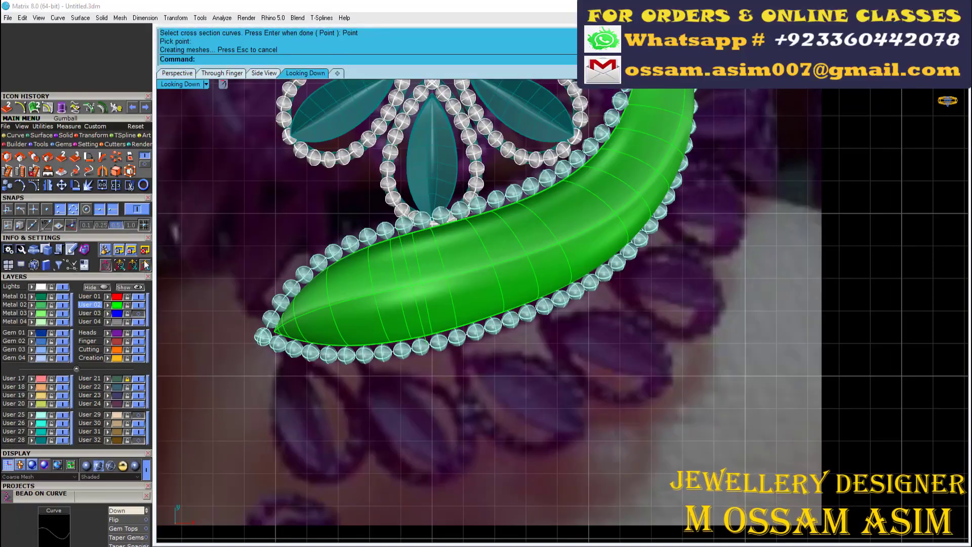
pyautogui.scroll(3, 400, 276)
pyautogui.scroll(3, 389, 319)
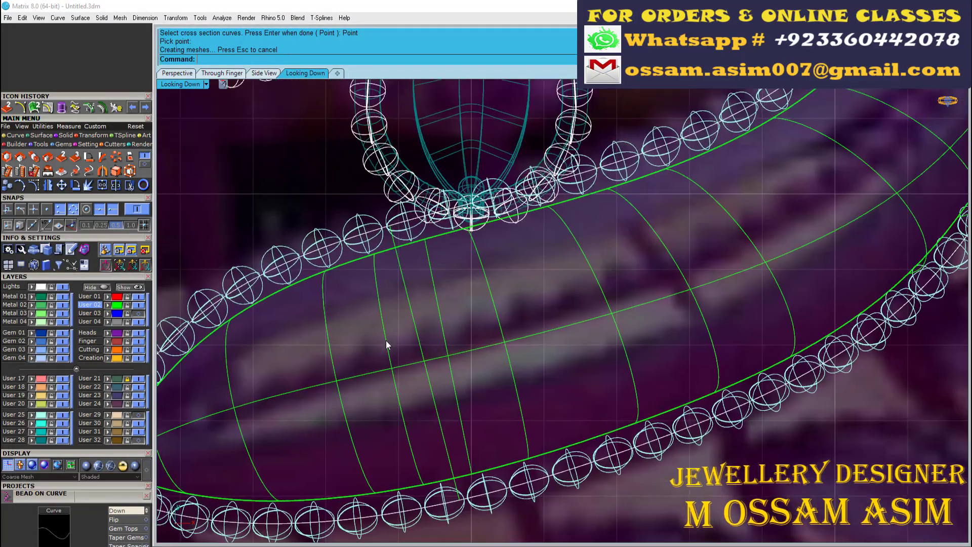
pyautogui.click(219, 73)
pyautogui.click(183, 73)
# Move the green leaf surface onto the Heads layer
pyautogui.click(349, 324)
pyautogui.scroll(5, 197, 340)
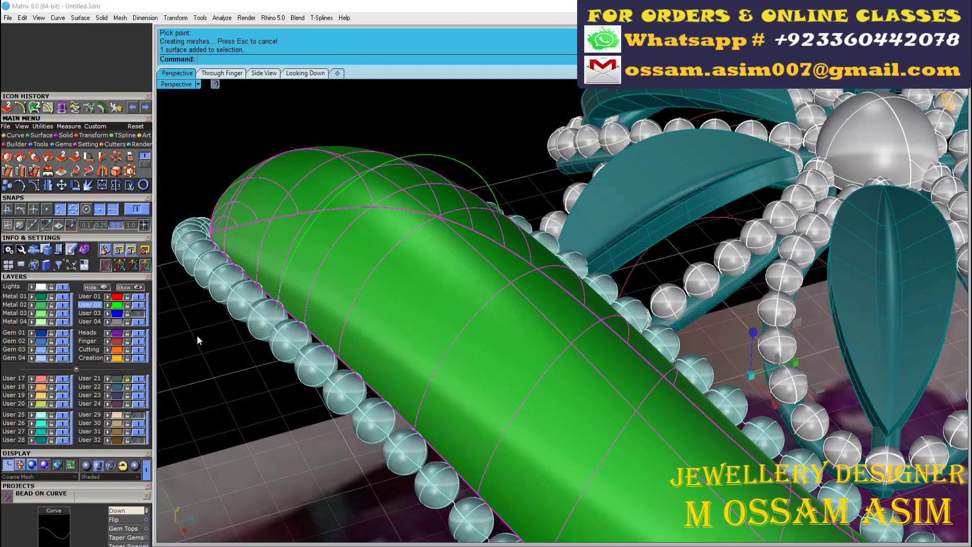
pyautogui.click(108, 334)
pyautogui.scroll(-5, 341, 167)
pyautogui.scroll(5, 576, 167)
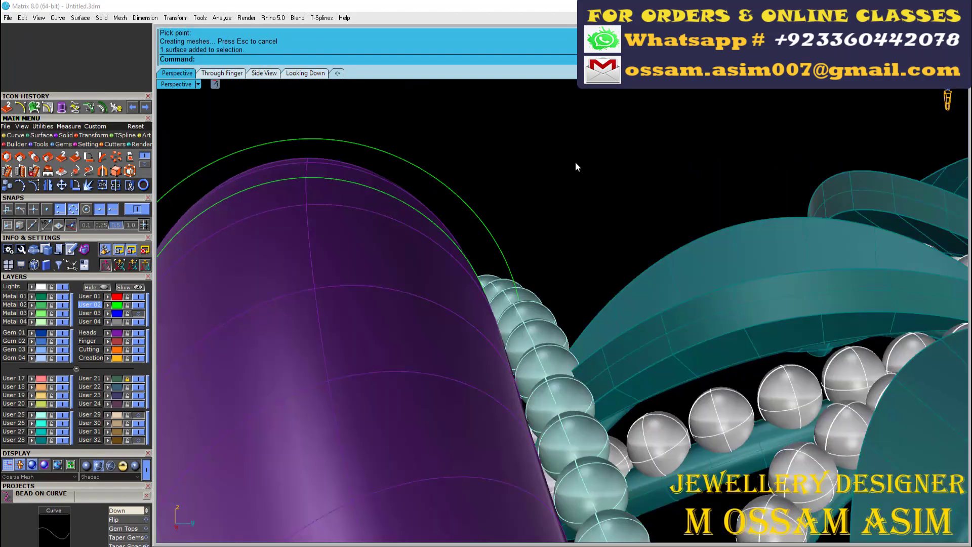
# Draw a 0.6-long line in the Looking Down view
pyautogui.click(22, 137)
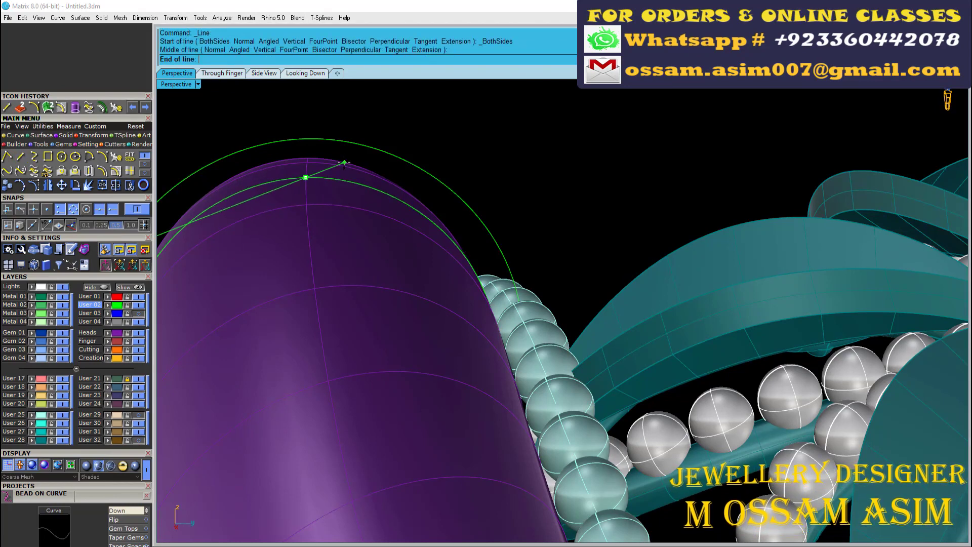
pyautogui.click(305, 74)
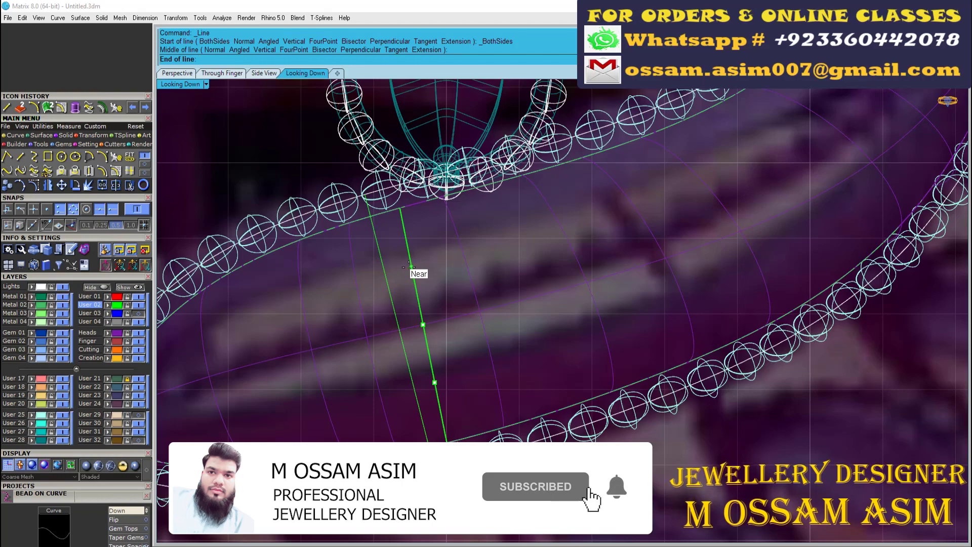
pyautogui.scroll(3, 423, 325)
pyautogui.scroll(3, 403, 346)
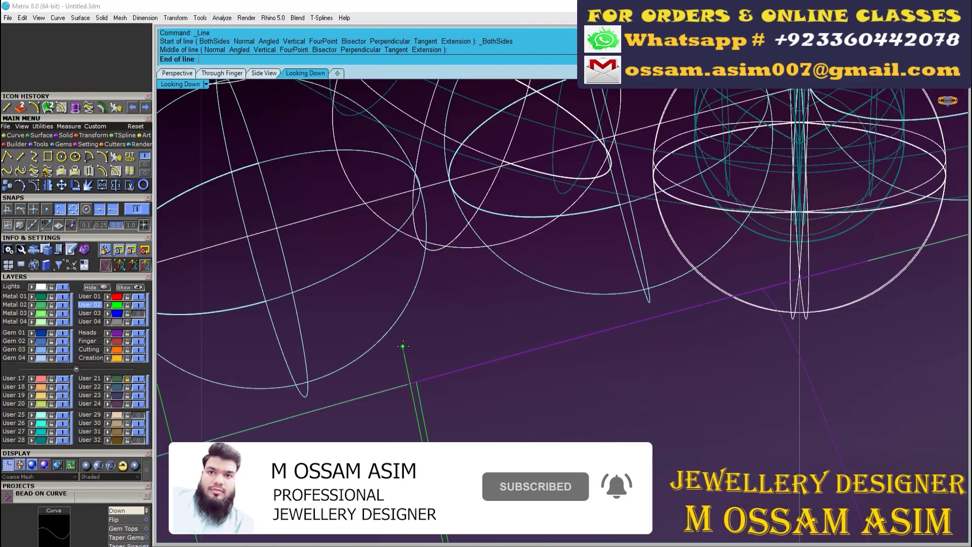
pyautogui.scroll(-3, 410, 349)
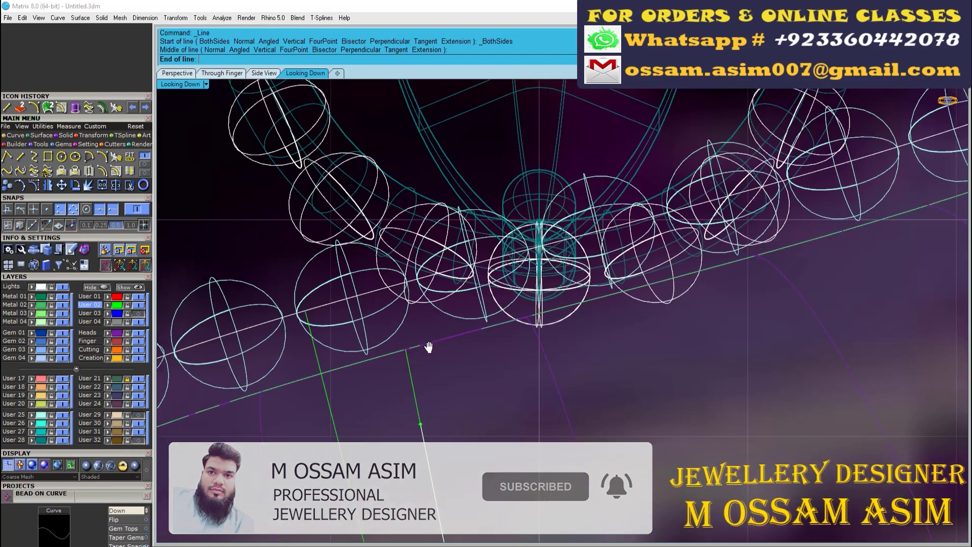
pyautogui.scroll(5, 431, 339)
pyautogui.write('.6')
pyautogui.press('Return')
# Select the new line and bring up the Side View
pyautogui.click(177, 73)
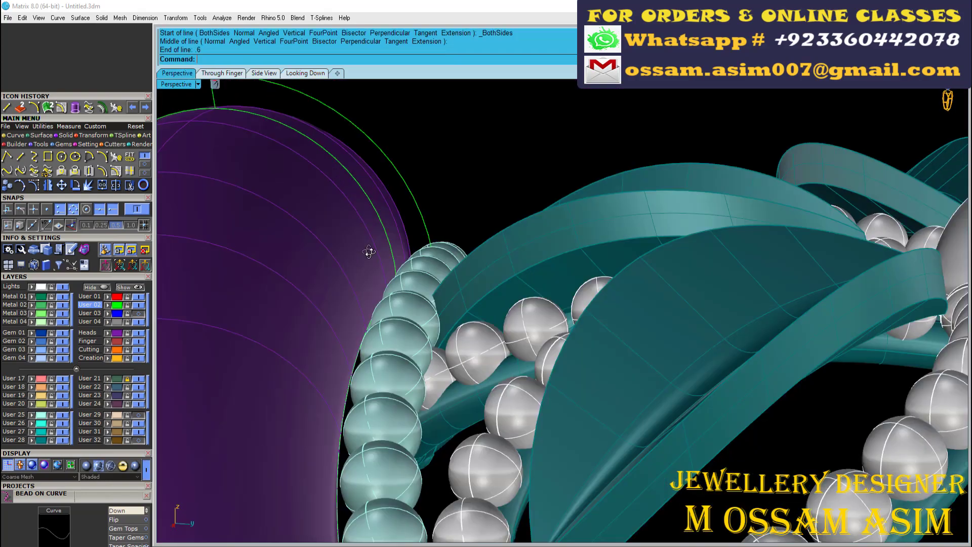
pyautogui.scroll(-5, 557, 303)
pyautogui.scroll(5, 512, 239)
pyautogui.click(501, 190)
pyautogui.scroll(5, 512, 239)
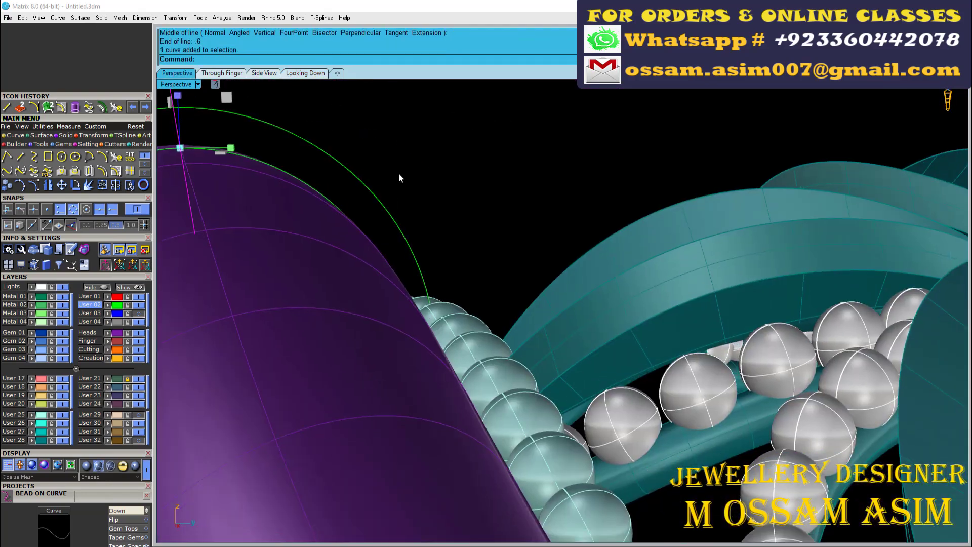
pyautogui.scroll(-2, 326, 200)
pyautogui.scroll(2, 341, 321)
pyautogui.click(221, 73)
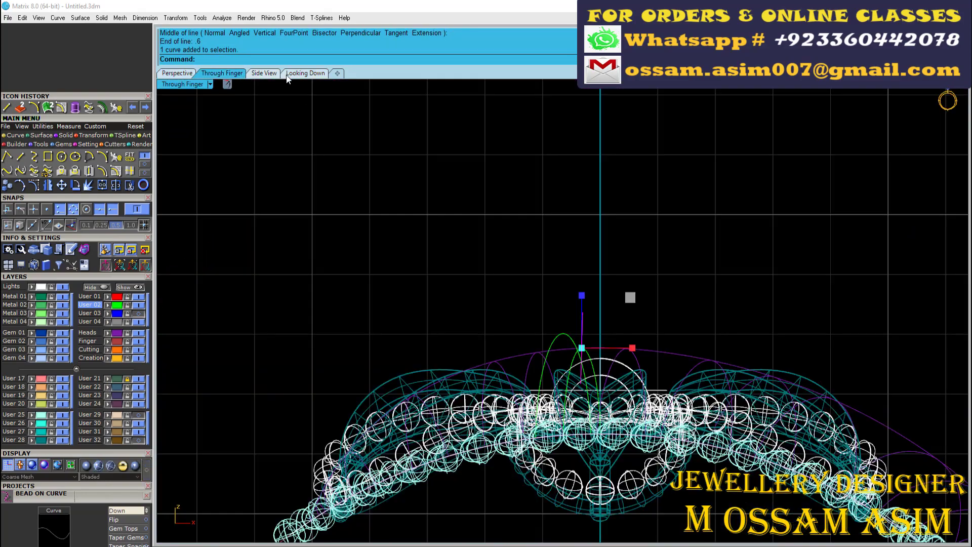
pyautogui.click(264, 73)
pyautogui.scroll(5, 304, 162)
# Rotate the line level and move it onto the leaf's crest
pyautogui.moveTo(305, 163); pyautogui.dragTo(321, 243, button='right')
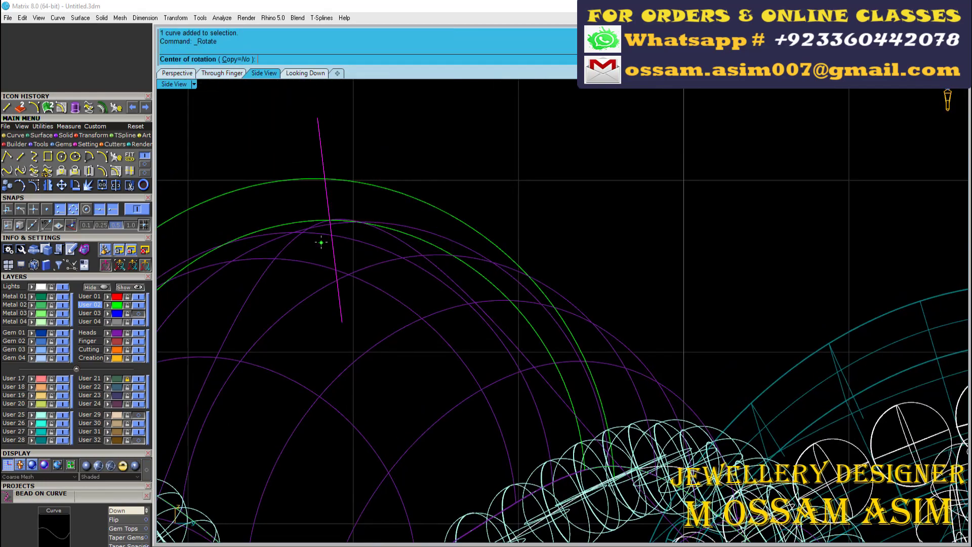
pyautogui.scroll(3, 228, 183)
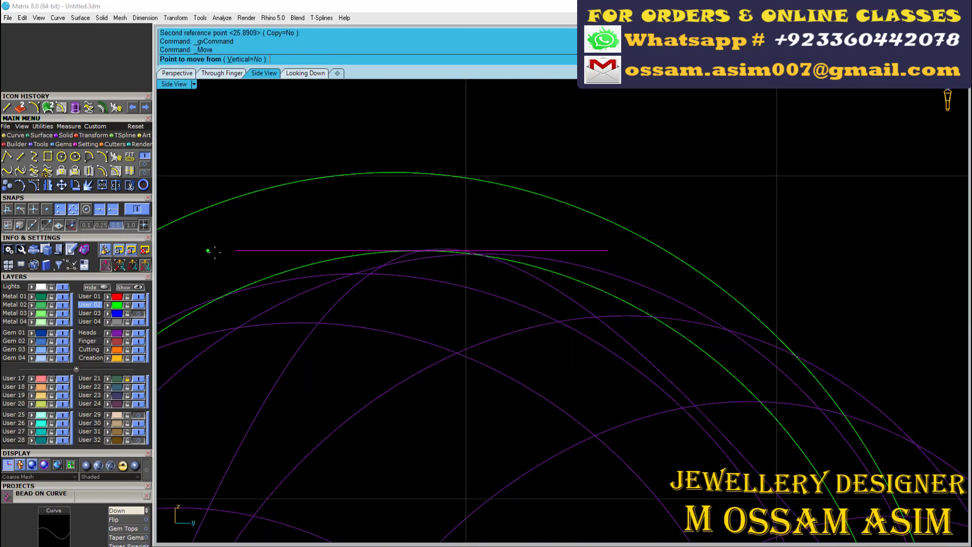
pyautogui.click(235, 294)
pyautogui.scroll(-3, 235, 293)
pyautogui.click(177, 73)
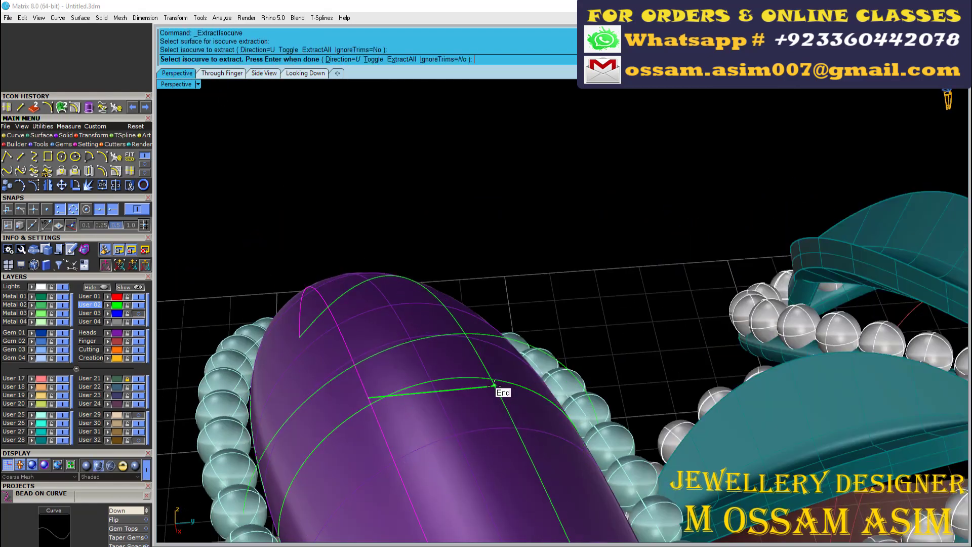
# Extract isocurves across the purple leaf surface
pyautogui.click(494, 385)
pyautogui.press('Return')
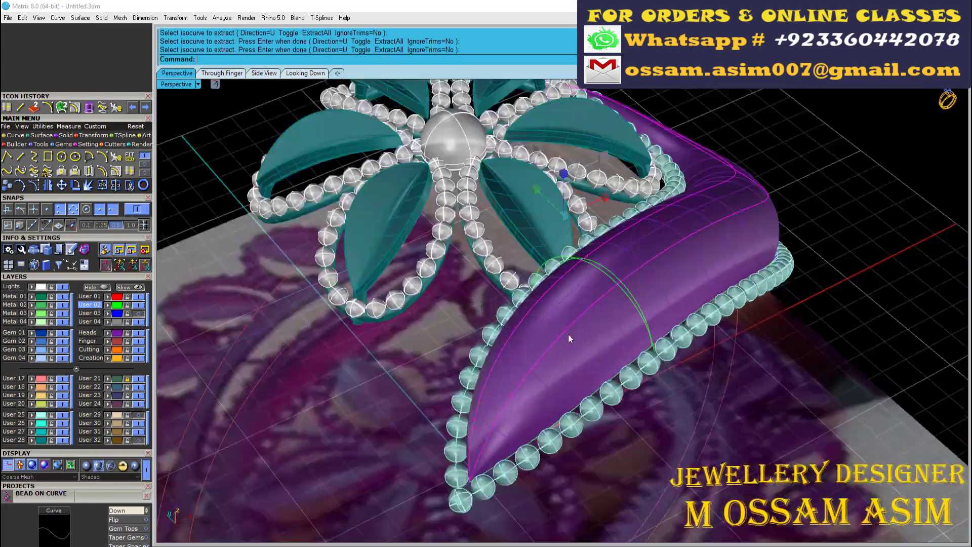
pyautogui.press('Return')
pyautogui.scroll(5, 569, 338)
pyautogui.scroll(2, 666, 245)
pyautogui.click(591, 212)
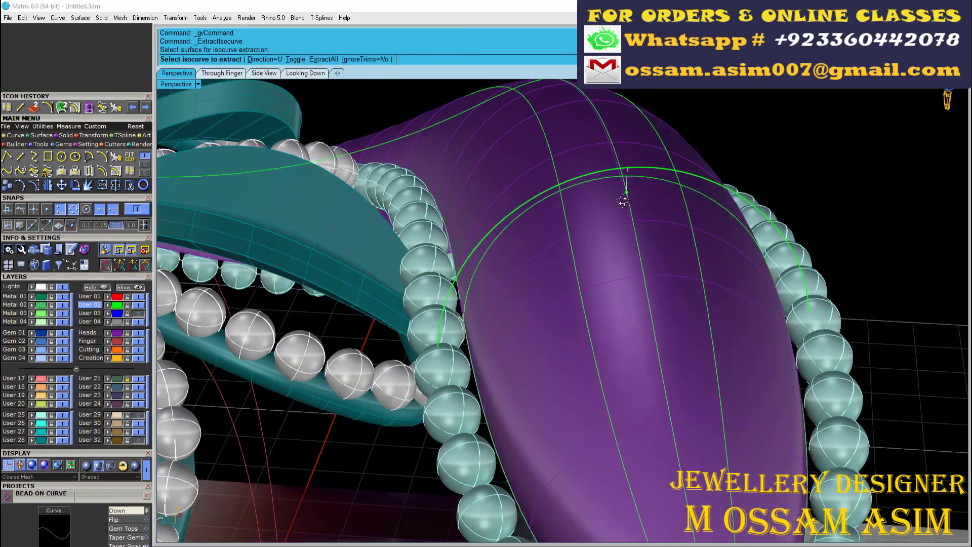
pyautogui.press('Return')
pyautogui.moveTo(563, 202); pyautogui.dragTo(479, 287, button='right')
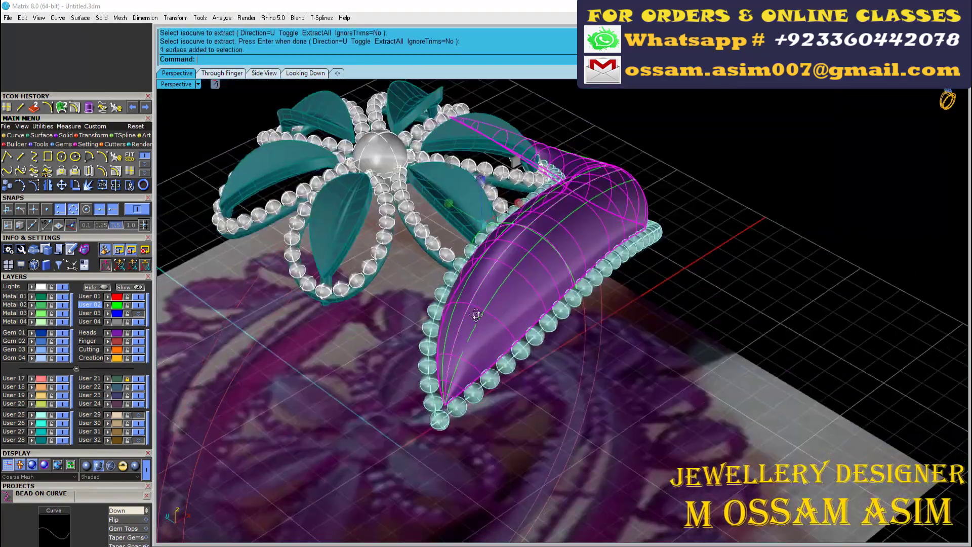
# Duplicate the leaf surface with Ctrl+C / Ctrl+V
pyautogui.hotkey('ctrl', 'c')
pyautogui.hotkey('ctrl', 'v')
pyautogui.scroll(3, 518, 238)
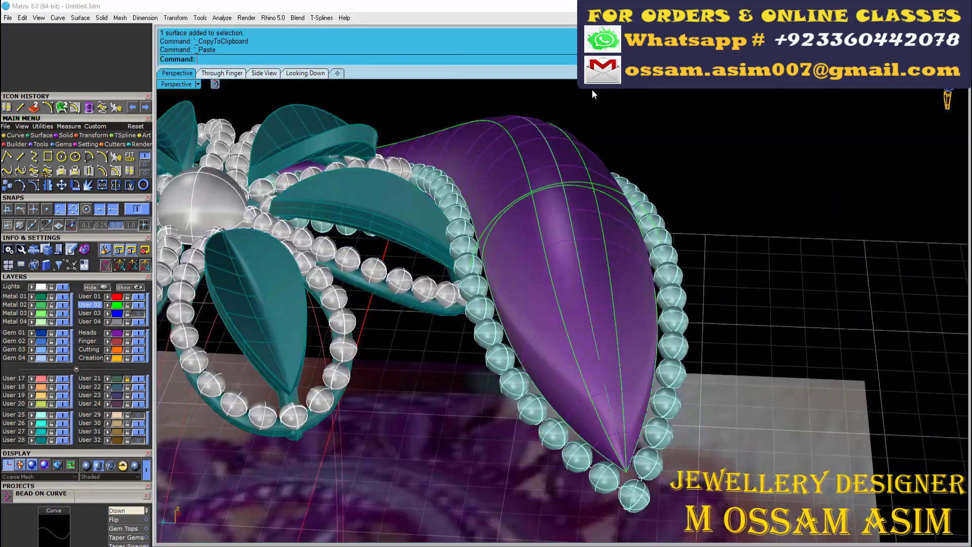
pyautogui.scroll(3, 518, 238)
pyautogui.keyDown('ctrl'); pyautogui.click(518, 238); pyautogui.keyUp('ctrl')
pyautogui.scroll(-3, 518, 238)
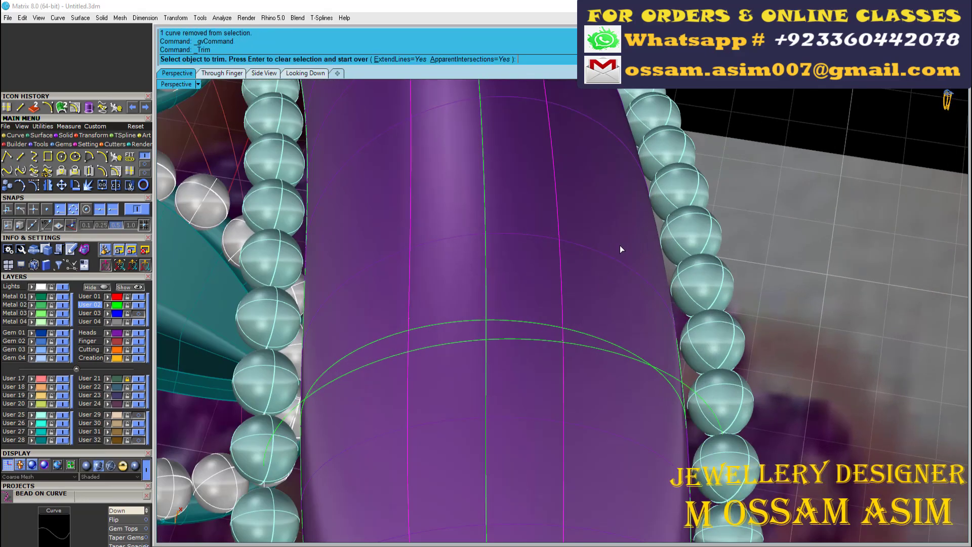
# Trim the leaf surface with the extracted isocurves
pyautogui.click(623, 250)
pyautogui.scroll(-2, 449, 234)
pyautogui.scroll(2, 448, 234)
pyautogui.click(491, 217)
pyautogui.scroll(-3, 491, 218)
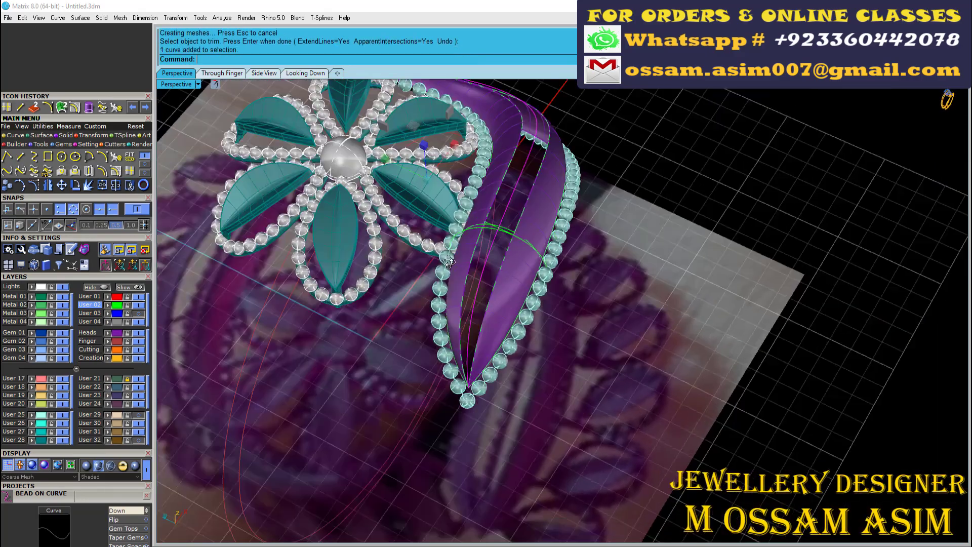
pyautogui.moveTo(490, 217); pyautogui.dragTo(471, 280, button='right')
pyautogui.scroll(3, 471, 280)
pyautogui.rightClick(471, 280)
# Reopen the green gem row with Edit Gem on Curve and tick Flip
pyautogui.click(506, 280)
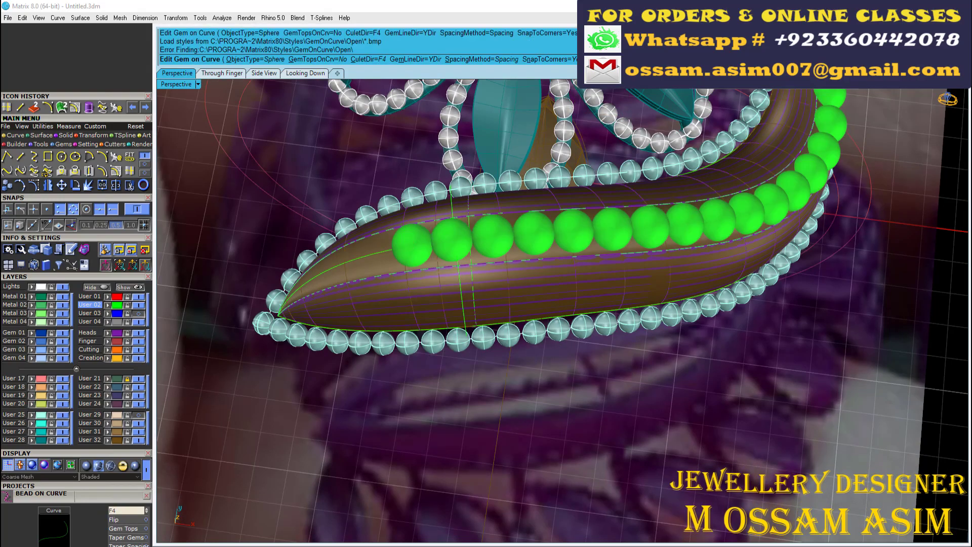
pyautogui.rightClick(497, 340)
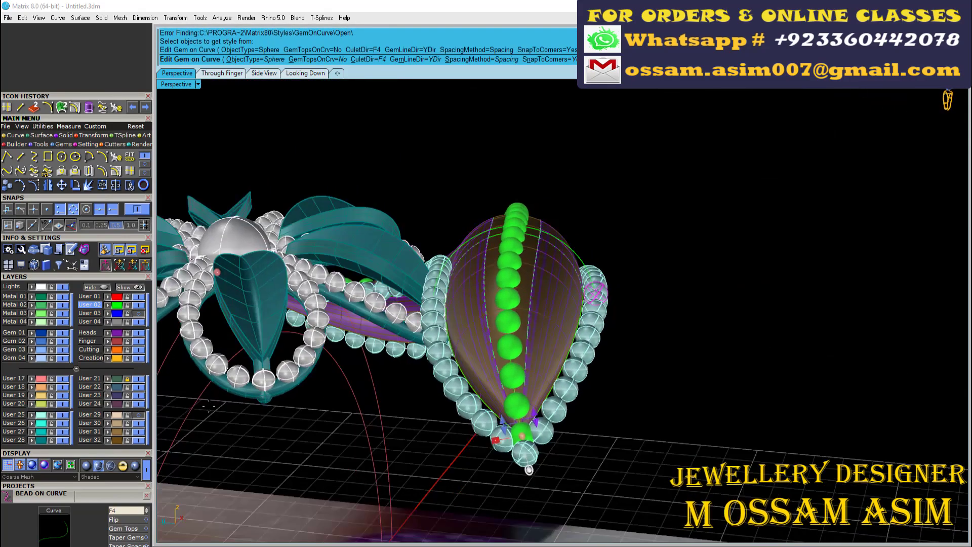
pyautogui.scroll(-1, 130, 286)
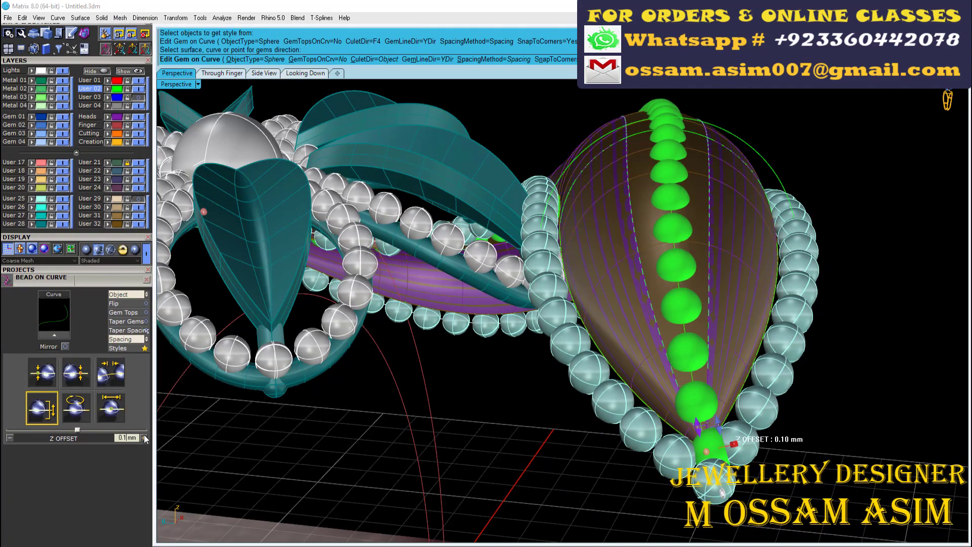
pyautogui.click(129, 304)
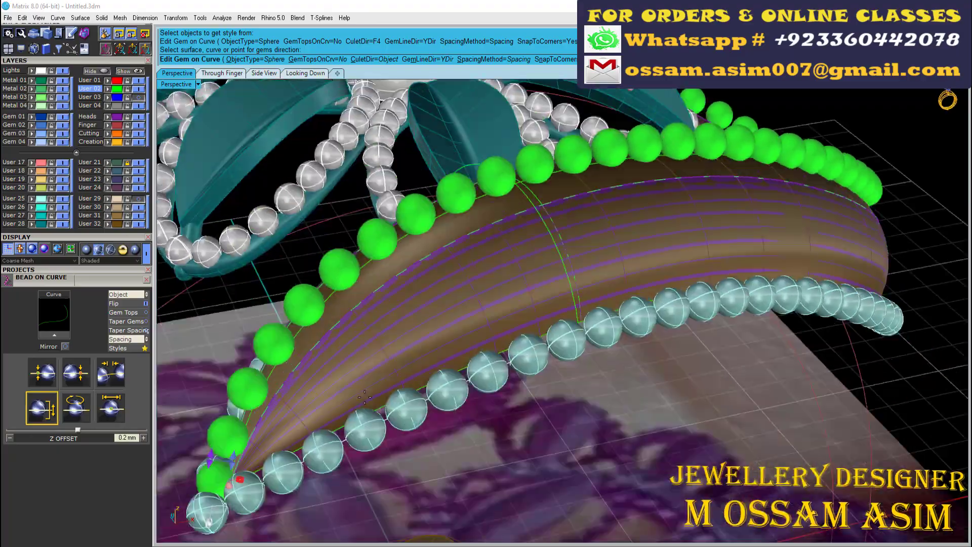
pyautogui.moveTo(365, 398); pyautogui.dragTo(668, 428, button='right')
# Set the gem row to start at 1.5% and end at 97.7%
pyautogui.moveTo(678, 315); pyautogui.dragTo(675, 307)
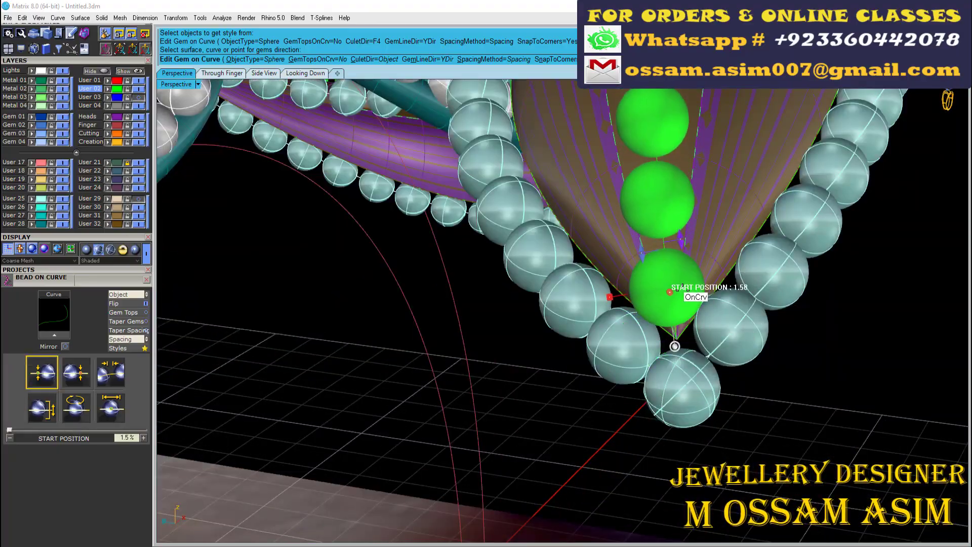
pyautogui.scroll(-5, 675, 307)
pyautogui.moveTo(675, 307); pyautogui.dragTo(582, 354, button='right')
pyautogui.scroll(5, 544, 453)
pyautogui.moveTo(544, 452); pyautogui.dragTo(538, 454)
pyautogui.press('Return')
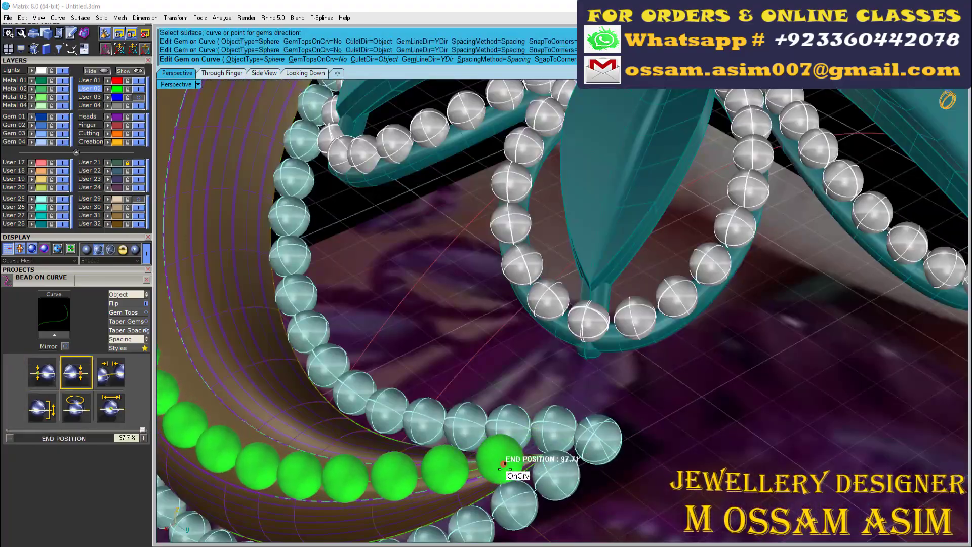
pyautogui.scroll(-5, 538, 454)
# Orbit out to the whole piece and select the curve along the gem row
pyautogui.moveTo(538, 454)
pyautogui.mouseDown(button='right')
pyautogui.moveTo(483, 195)
pyautogui.moveTo(445, 288)
pyautogui.mouseUp(button='right')
pyautogui.scroll(3, 483, 195)
pyautogui.scroll(3, 532, 210)
pyautogui.scroll(3, 445, 338)
pyautogui.click(445, 338)
pyautogui.scroll(-5, 446, 338)
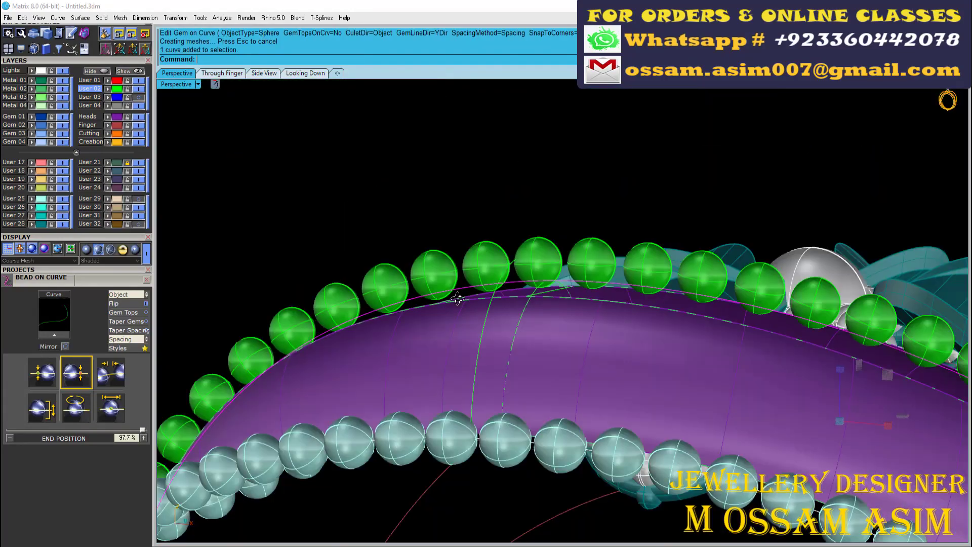
pyautogui.moveTo(446, 339); pyautogui.dragTo(354, 304, button='right')
pyautogui.scroll(5, 88, 167)
# Run a 0.35-diameter pipe along the gem curve
pyautogui.click(6, 206)
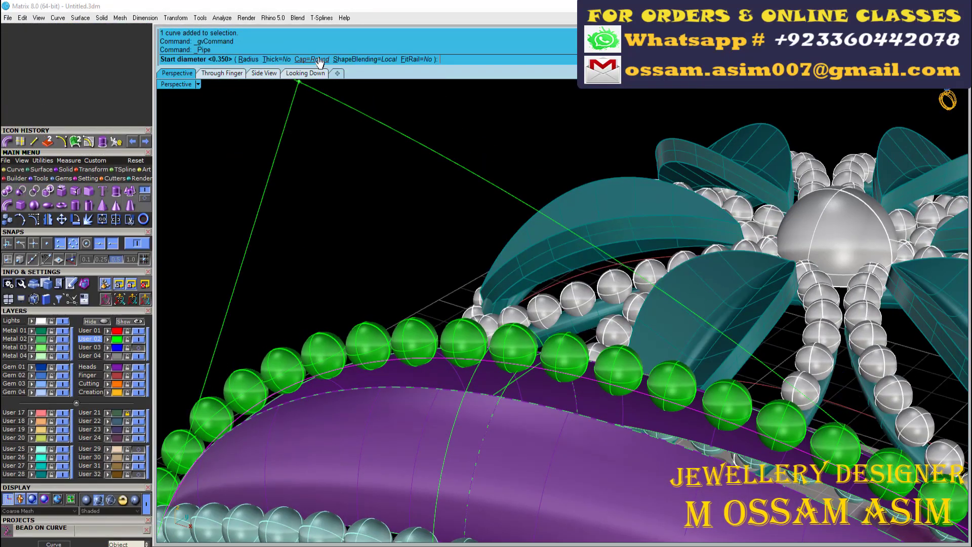
pyautogui.press('Return')
pyautogui.moveTo(279, 120); pyautogui.dragTo(681, 307, button='right')
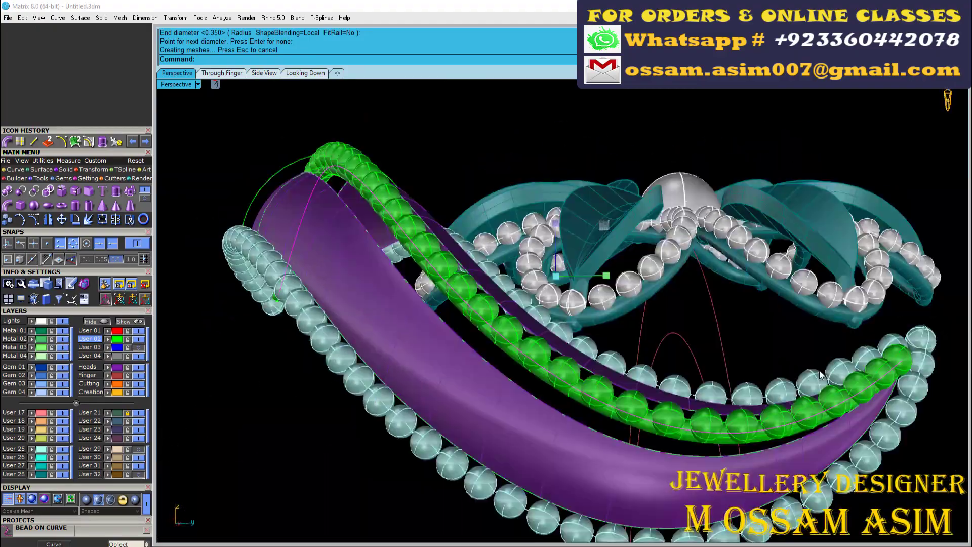
pyautogui.scroll(3, 682, 306)
# Offset the two purple leaf surfaces by 0.35 with OffsetSrf
pyautogui.click(681, 306)
pyautogui.click(744, 340)
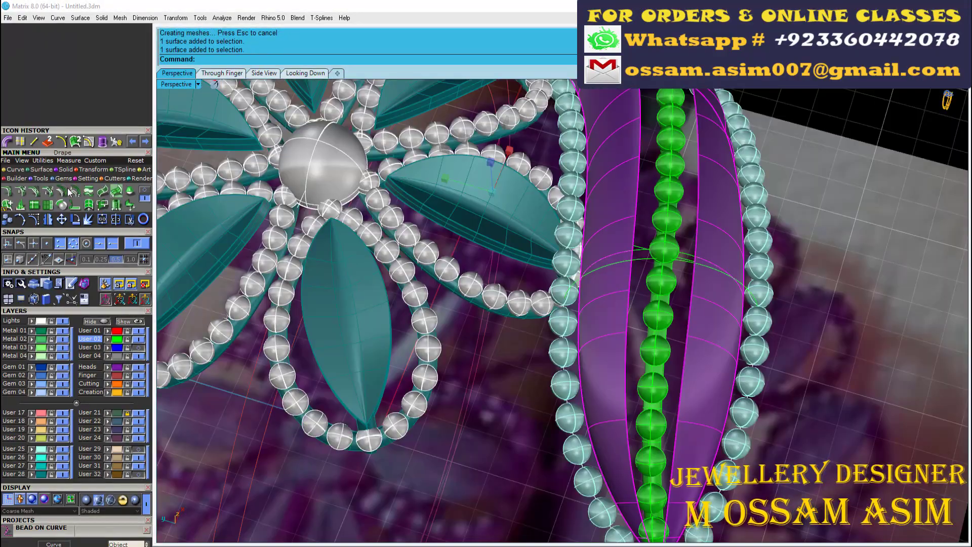
pyautogui.scroll(2, 750, 313)
pyautogui.press('Return')
pyautogui.scroll(-5, 734, 307)
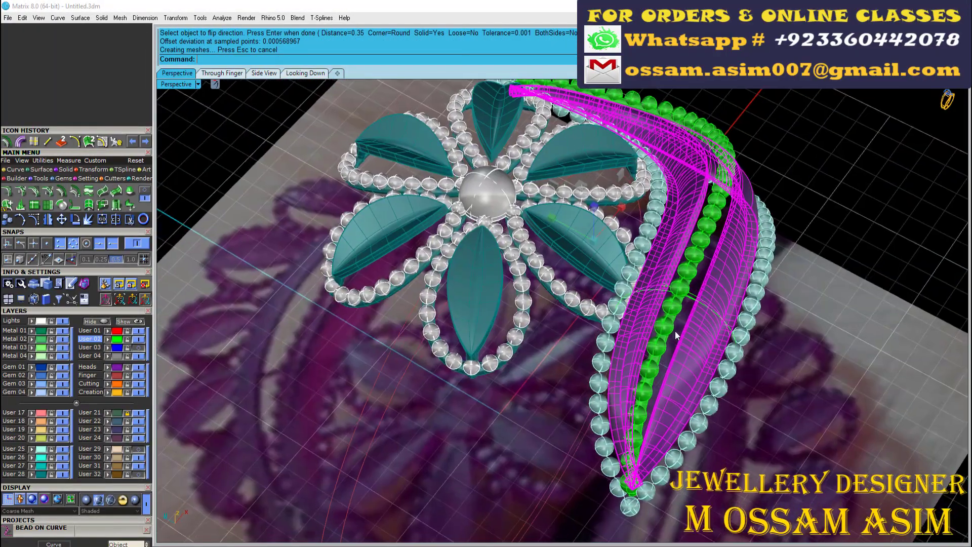
pyautogui.moveTo(676, 330); pyautogui.dragTo(805, 381, button='right')
pyautogui.scroll(5, 753, 370)
pyautogui.scroll(3, 557, 329)
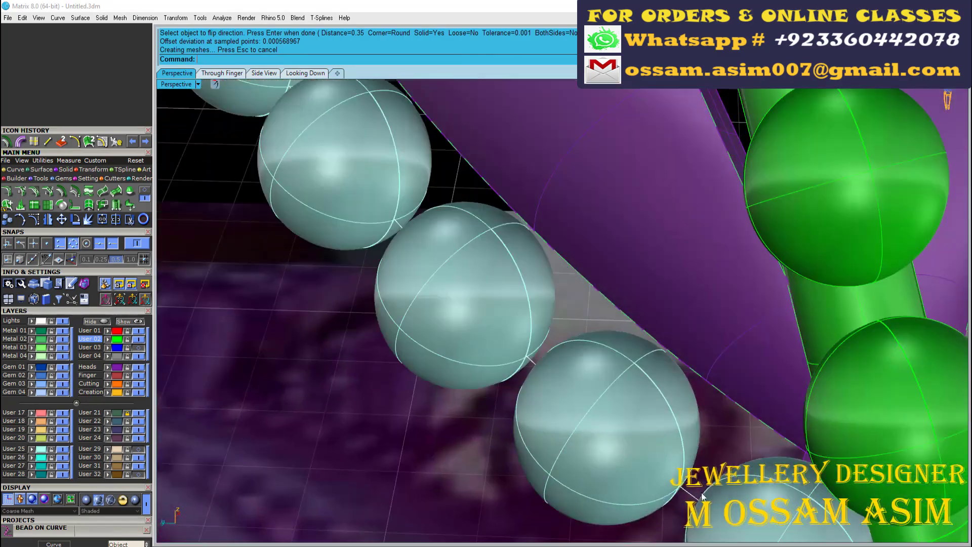
# Pipe the two bead curves at 0.35 diameter
pyautogui.click(506, 254)
pyautogui.scroll(-3, 684, 355)
pyautogui.scroll(4, 495, 265)
pyautogui.click(271, 340)
pyautogui.scroll(-3, 272, 340)
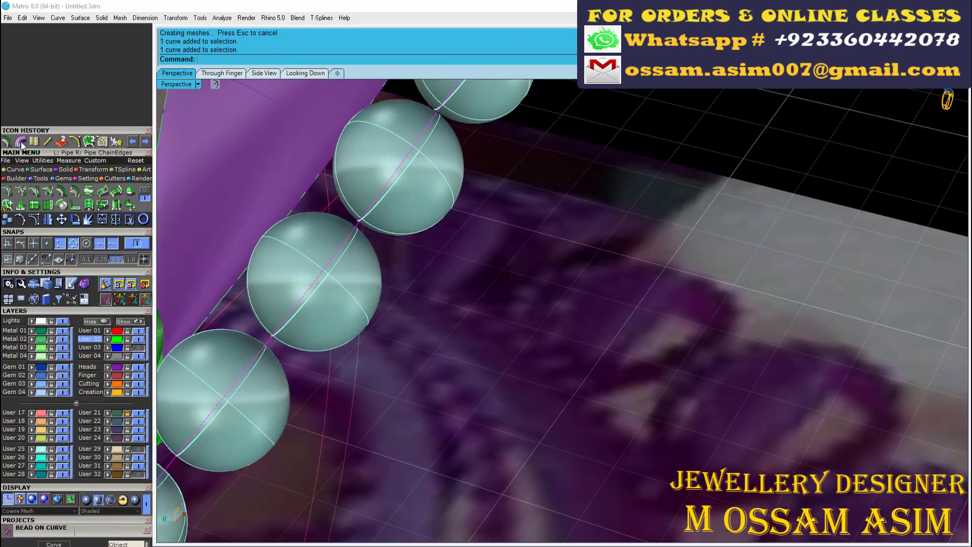
pyautogui.write('.35')
pyautogui.press('Return')
pyautogui.scroll(2, 520, 192)
pyautogui.scroll(3, 520, 192)
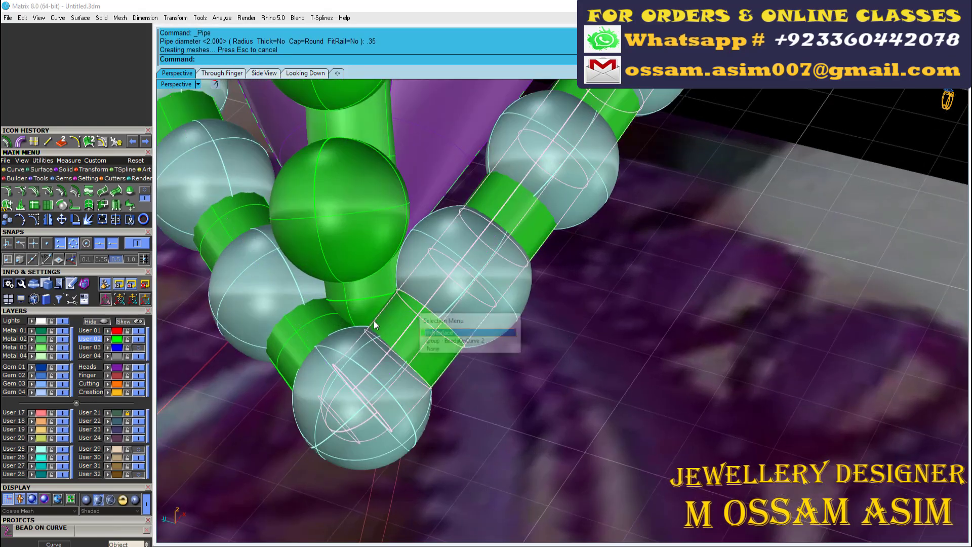
# Start a Scale2D from origin 0 in the Through Finger view
pyautogui.click(217, 74)
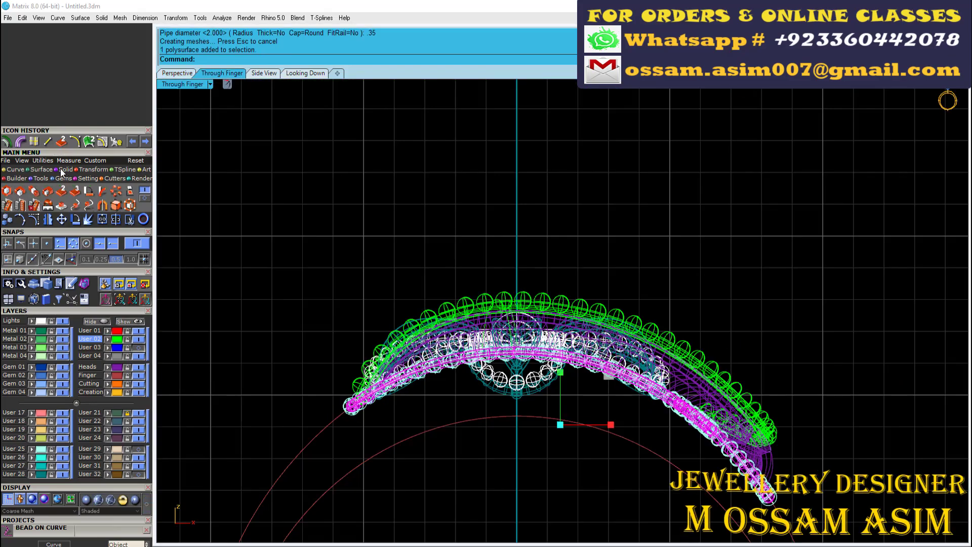
pyautogui.click(20, 191)
pyautogui.write('0')
pyautogui.press('Return')
pyautogui.scroll(5, 324, 213)
pyautogui.click(318, 222)
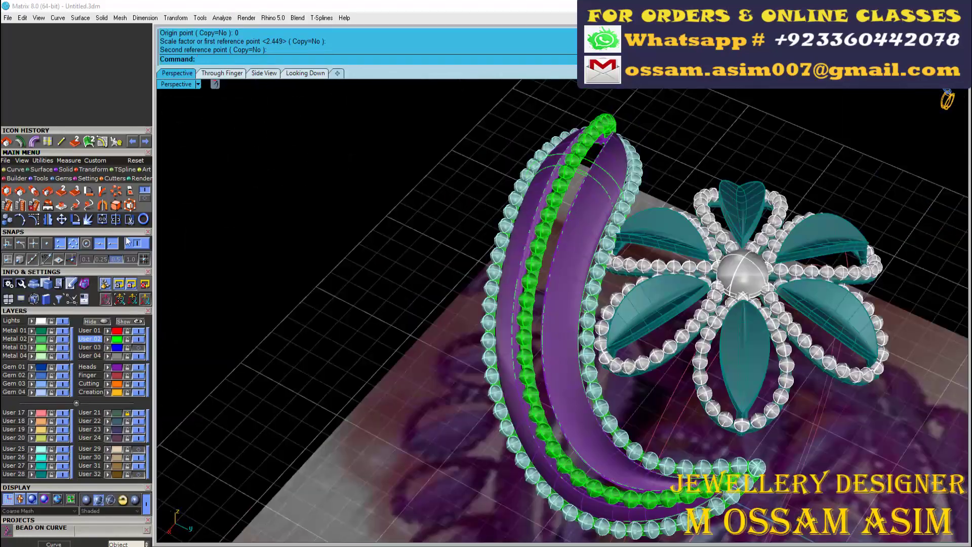
# Collapse the Snaps panel, reload the menus, and switch display to Machine shaded
pyautogui.click(127, 232)
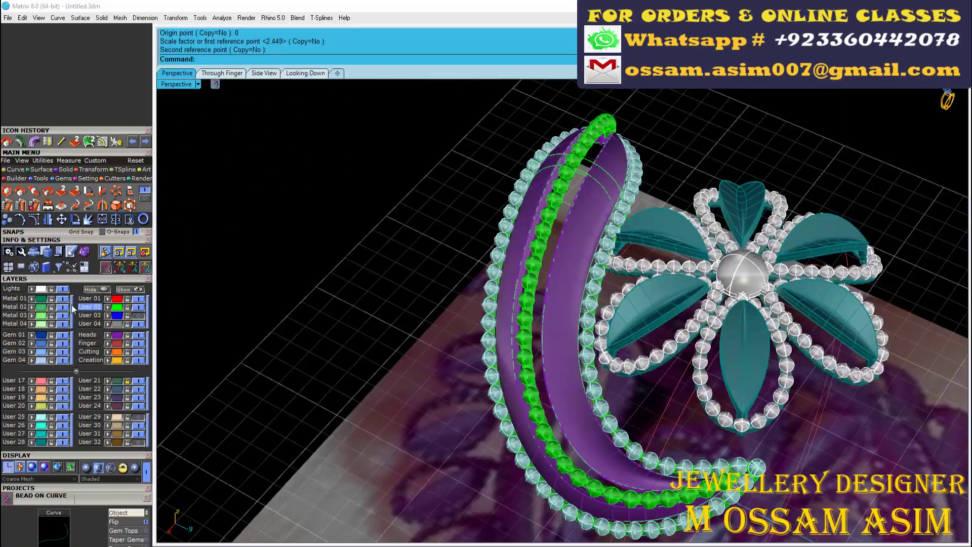
pyautogui.click(39, 18)
pyautogui.click(64, 369)
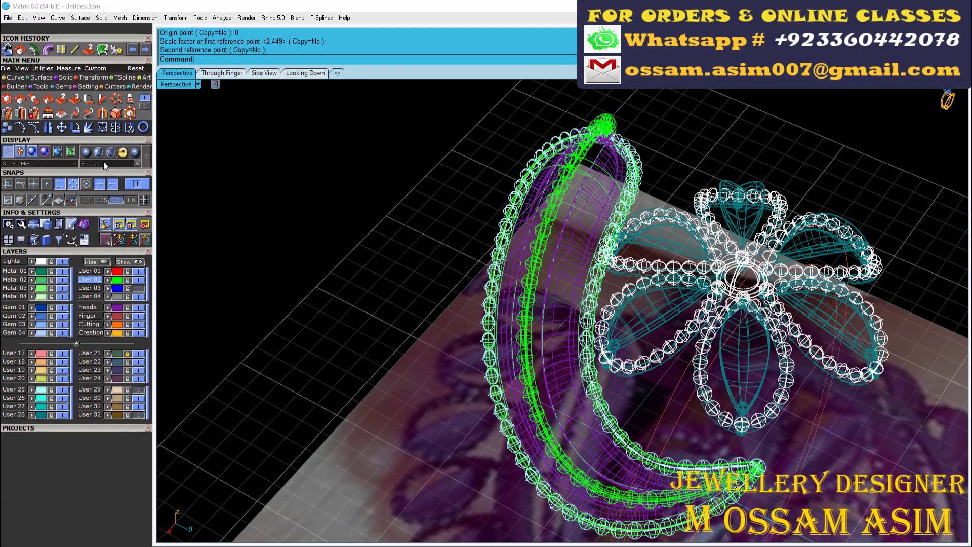
pyautogui.click(137, 163)
# Select the leaf surfaces, then view the piece from Looking Down, zoomed out
pyautogui.click(581, 290)
pyautogui.scroll(5, 582, 289)
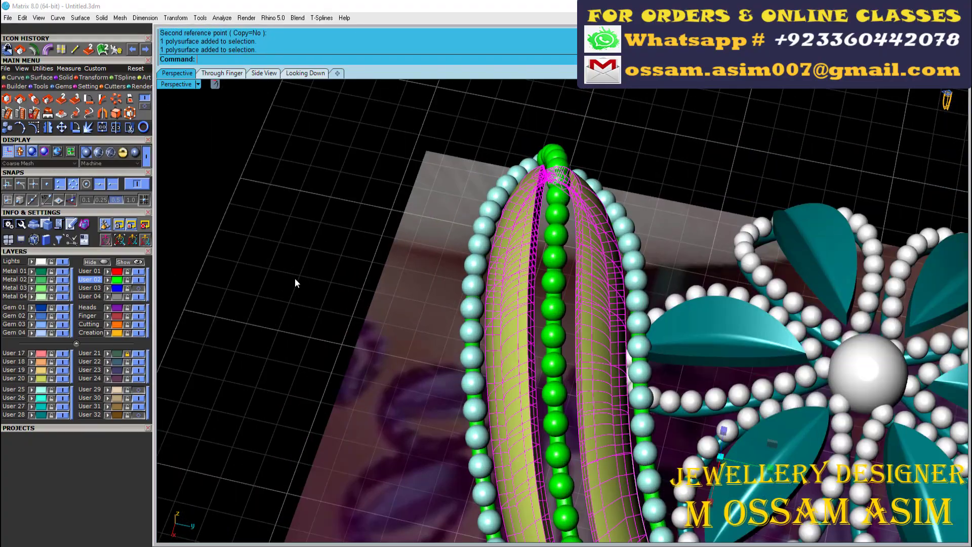
pyautogui.moveTo(295, 278)
pyautogui.mouseDown(button='right')
pyautogui.moveTo(284, 207)
pyautogui.moveTo(513, 251)
pyautogui.moveTo(560, 325)
pyautogui.moveTo(633, 294)
pyautogui.moveTo(677, 257)
pyautogui.moveTo(579, 352)
pyautogui.moveTo(557, 304)
pyautogui.mouseUp(button='right')
pyautogui.click(305, 73)
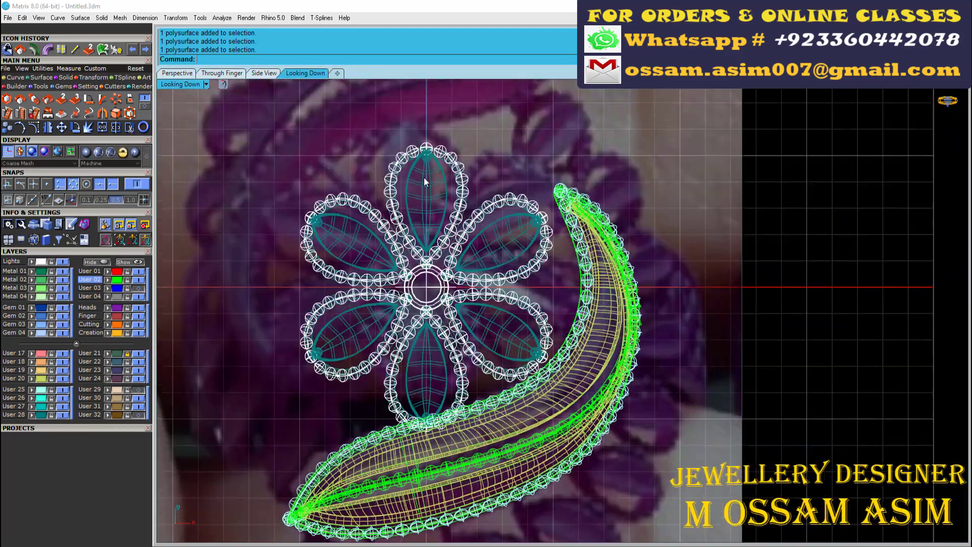
pyautogui.scroll(-3, 449, 354)
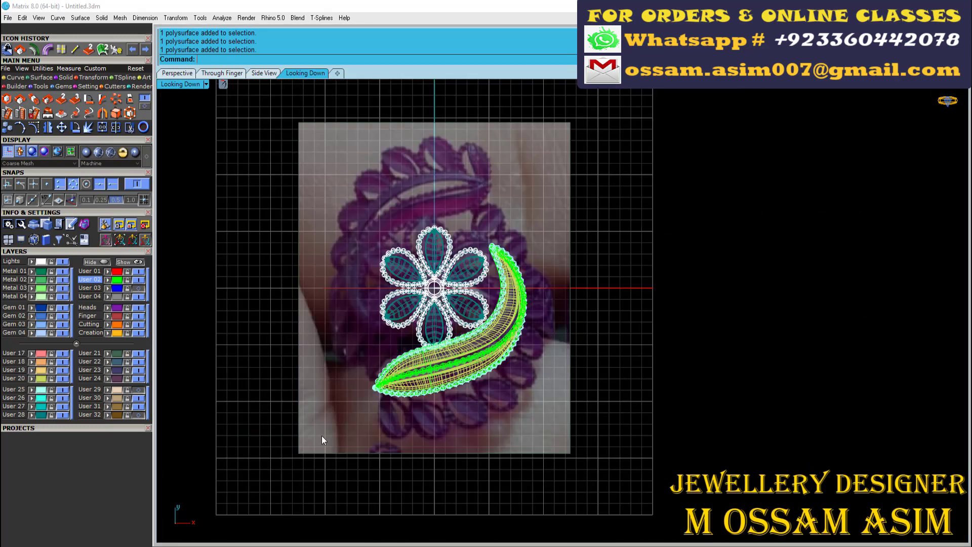
# Rotate a copy of the whole design about center 0 so a second leaf sits opposite the original
pyautogui.click(93, 155)
pyautogui.hotkey('ctrl', 'a')
pyautogui.scroll(3, 423, 278)
pyautogui.scroll(2, 440, 266)
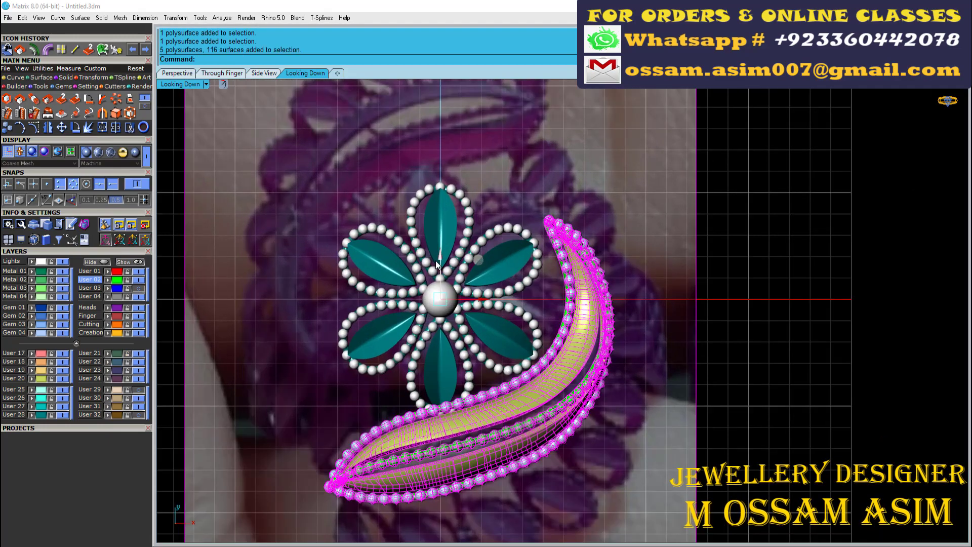
pyautogui.scroll(-2, 441, 271)
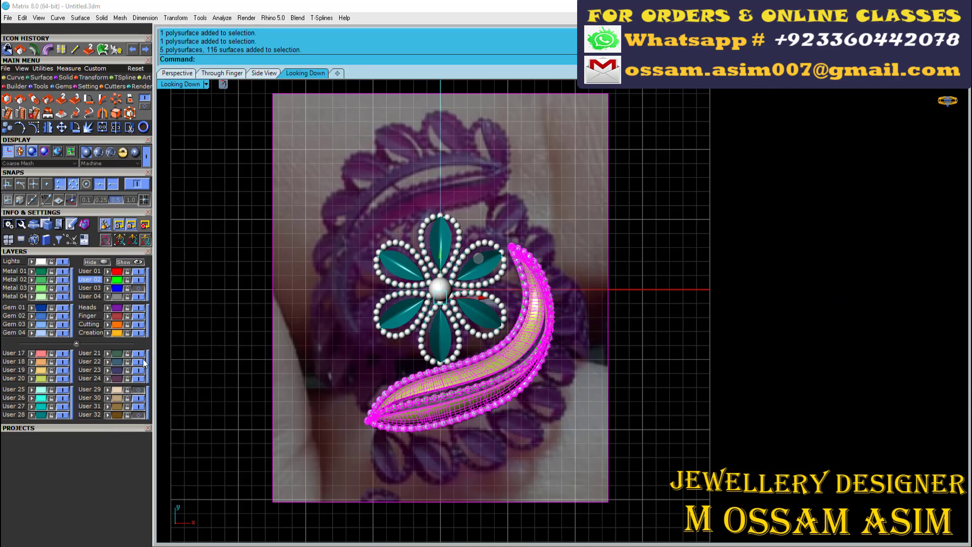
pyautogui.scroll(-2, 374, 394)
pyautogui.scroll(-2, 363, 349)
pyautogui.write('0')
pyautogui.press('Return')
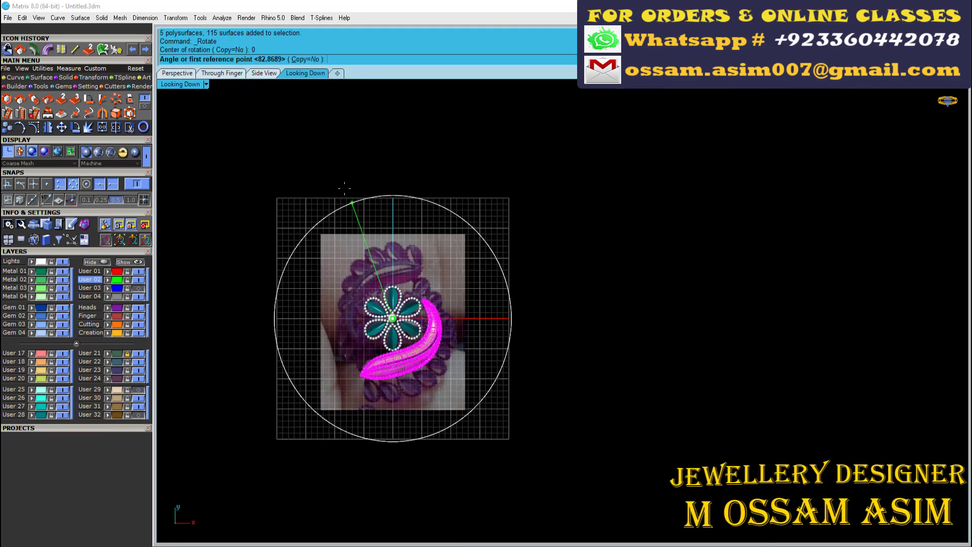
pyautogui.click(523, 336)
pyautogui.press('Return')
# Save the file and turn on layer User 03 to show the shank cylinder
pyautogui.scroll(3, 460, 343)
pyautogui.scroll(2, 425, 344)
pyautogui.hotkey('ctrl', 's')
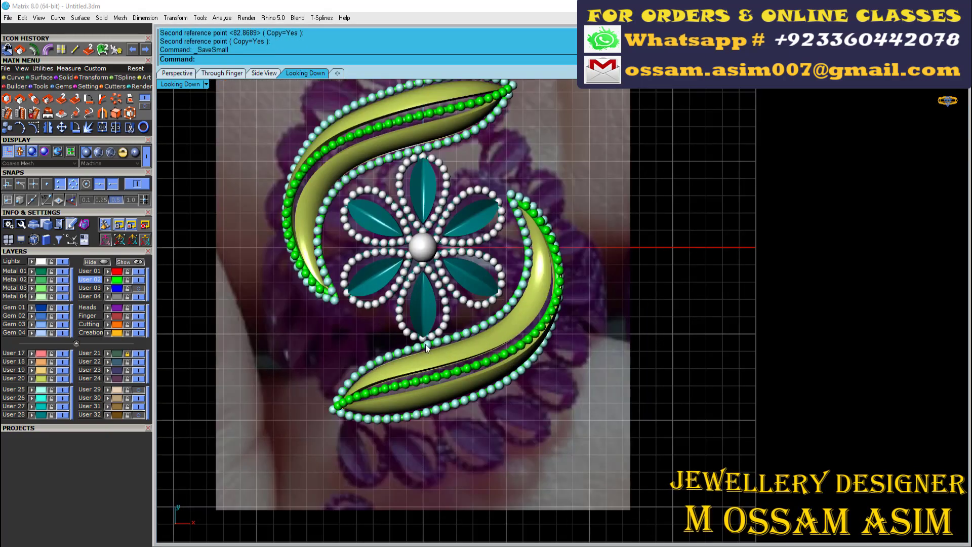
pyautogui.click(139, 288)
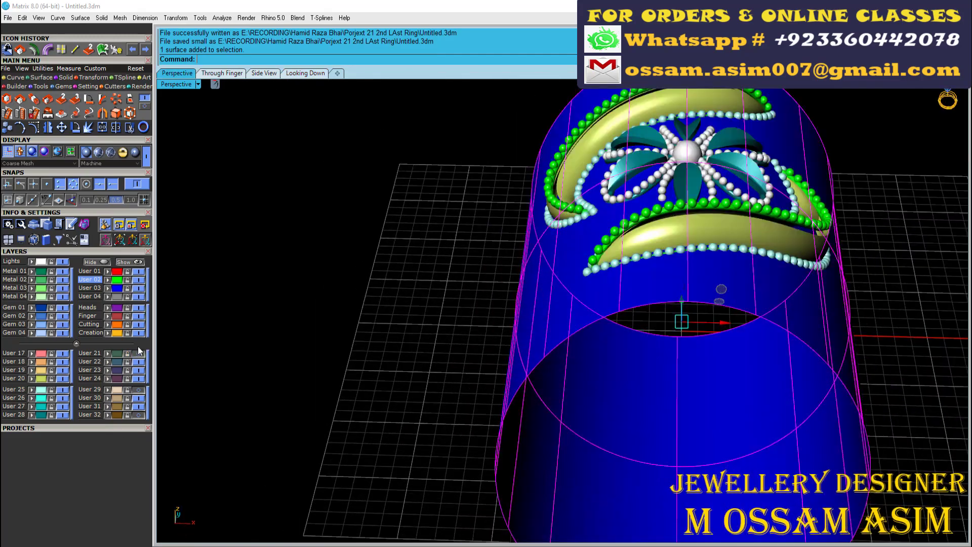
# Show the 29 hidden objects and inspect the ring in the Perspective and Through Finger views
pyautogui.click(139, 262)
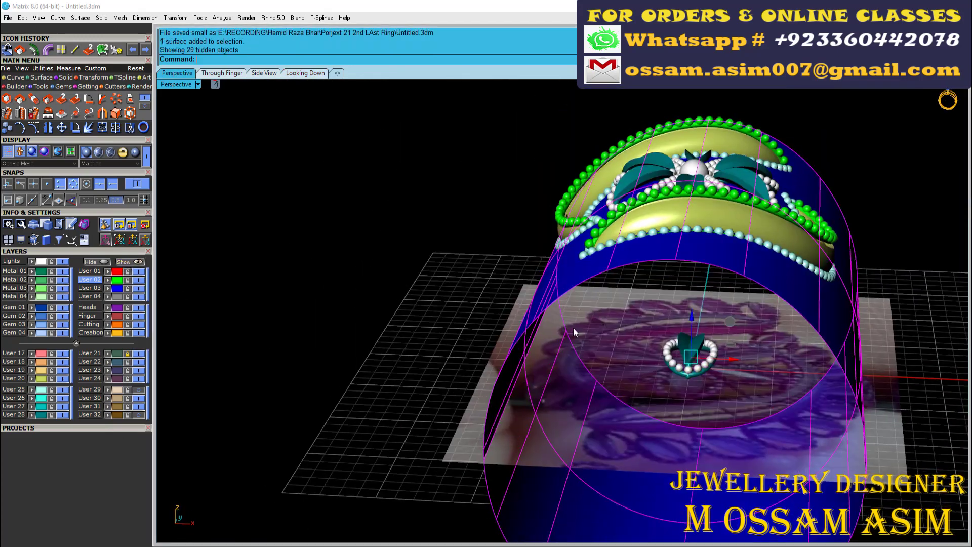
pyautogui.moveTo(574, 327); pyautogui.dragTo(579, 240, button='right')
pyautogui.hotkey('ctrl', 'Tab')
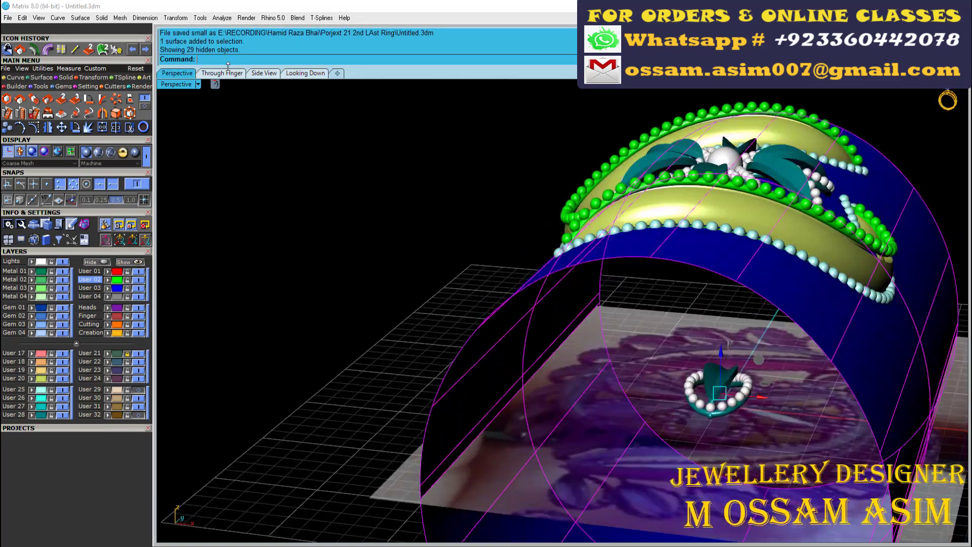
pyautogui.scroll(-3, 364, 263)
pyautogui.scroll(2, 394, 335)
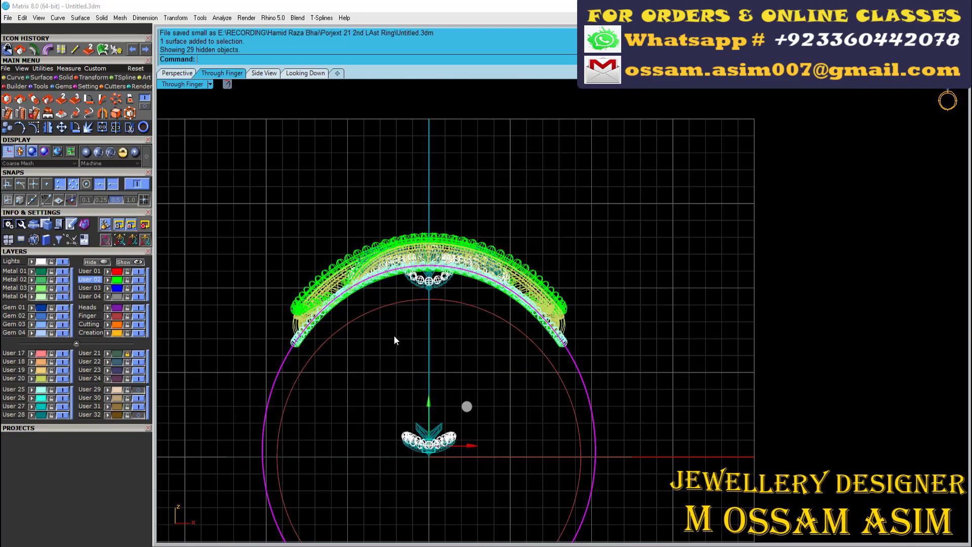
pyautogui.click(178, 75)
pyautogui.moveTo(557, 284); pyautogui.dragTo(637, 273, button='right')
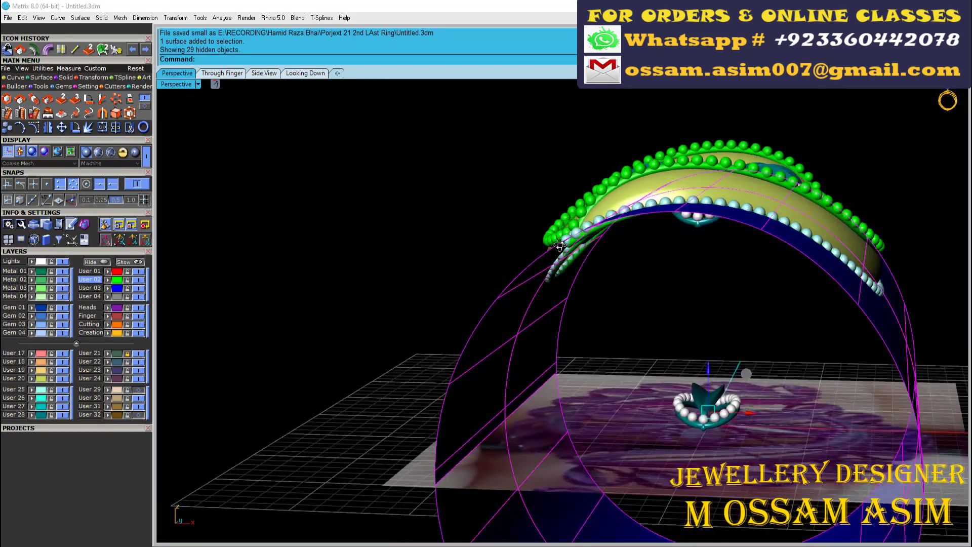
pyautogui.scroll(3, 638, 273)
# Start Bead on Surface in Objects mode on the shank, using the pearl-ringed leaf gem
pyautogui.rightClick(525, 280)
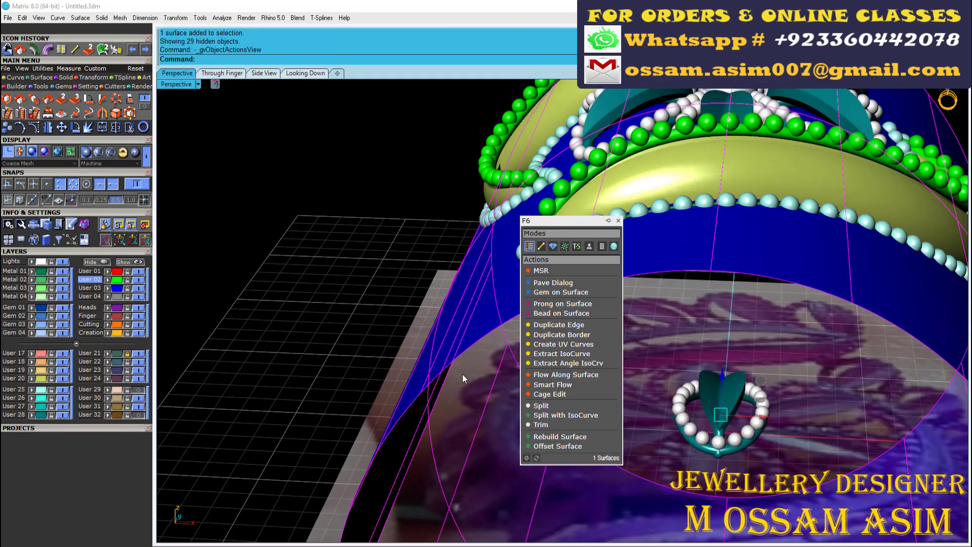
pyautogui.click(552, 327)
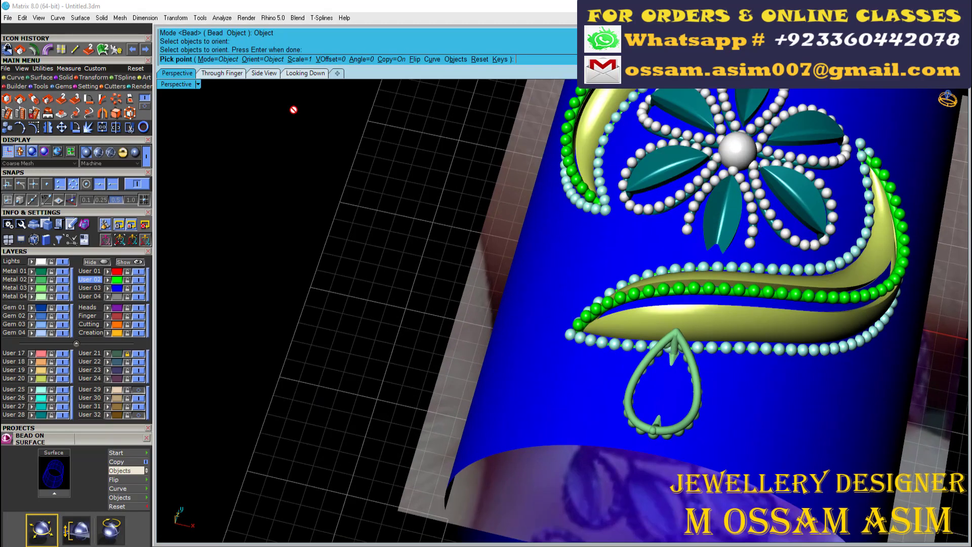
pyautogui.click(625, 400)
pyautogui.press('Return')
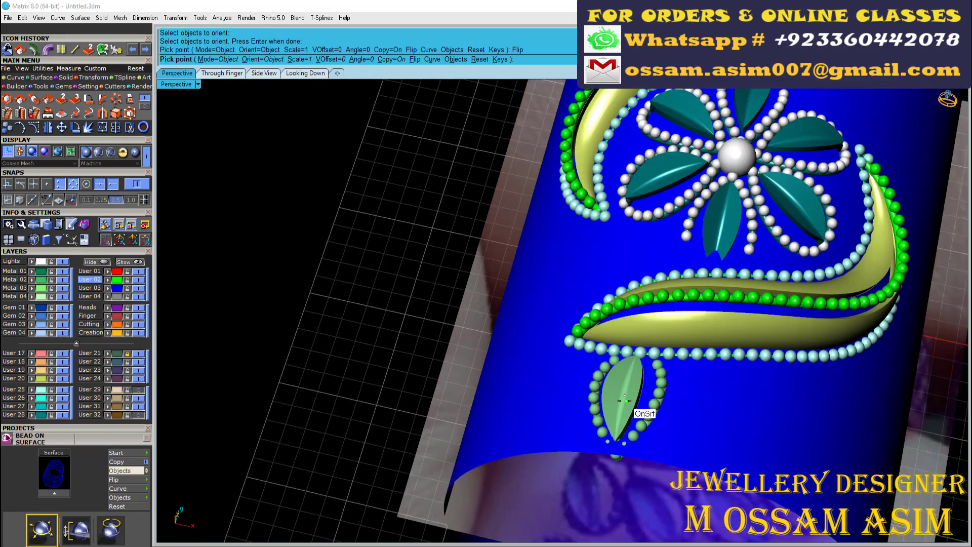
# Place leaf gem copies at angles 155, 145 and 125 below the lower swept leaf
pyautogui.click(306, 74)
pyautogui.scroll(3, 392, 458)
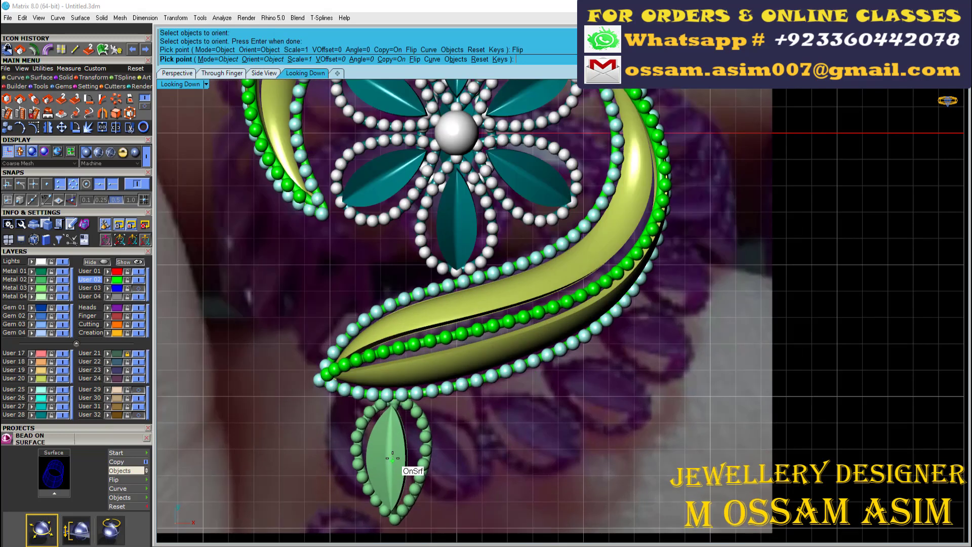
pyautogui.press('Right')
pyautogui.press('Right')
pyautogui.press('Right')
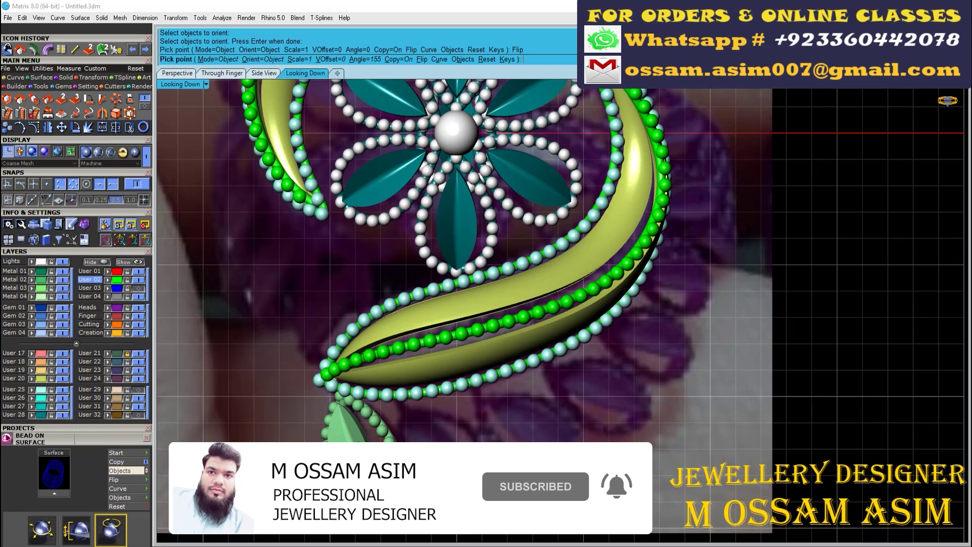
pyautogui.scroll(2, 375, 413)
pyautogui.scroll(2, 373, 412)
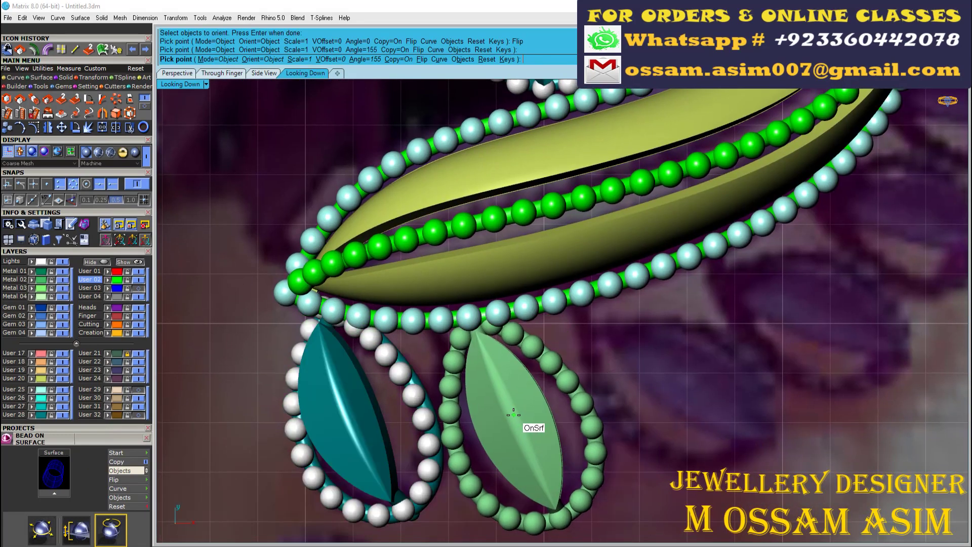
pyautogui.press('Left')
pyautogui.click(513, 414)
pyautogui.moveTo(649, 389); pyautogui.dragTo(636, 391, button='right')
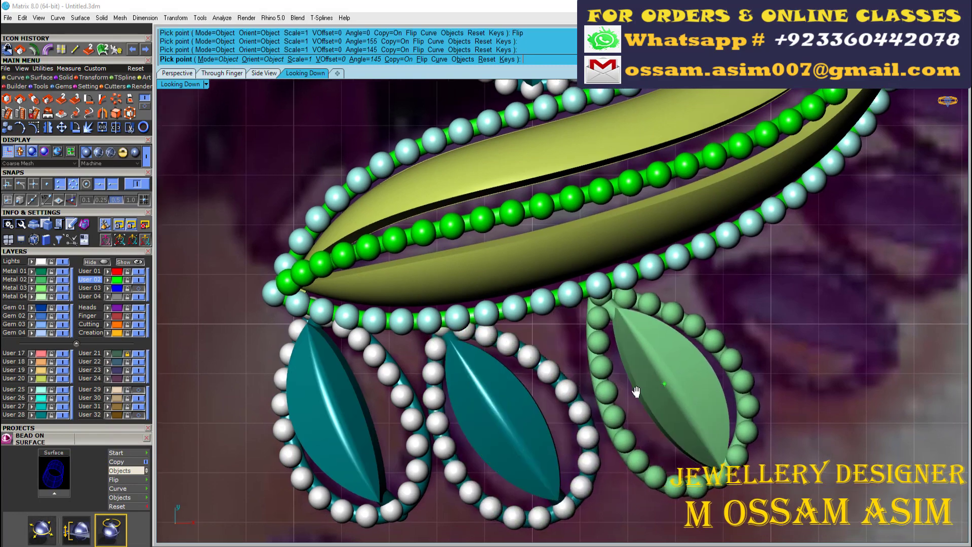
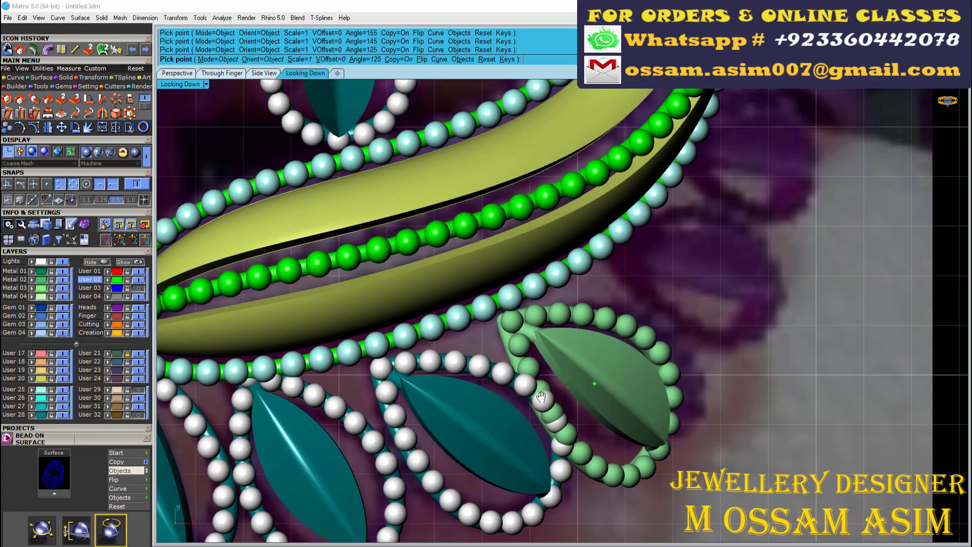
# Turn the leaf to a smaller angle and place the first beaded teal leaf on the swirl border
pyautogui.scroll(1, 541, 398)
pyautogui.press('Left')
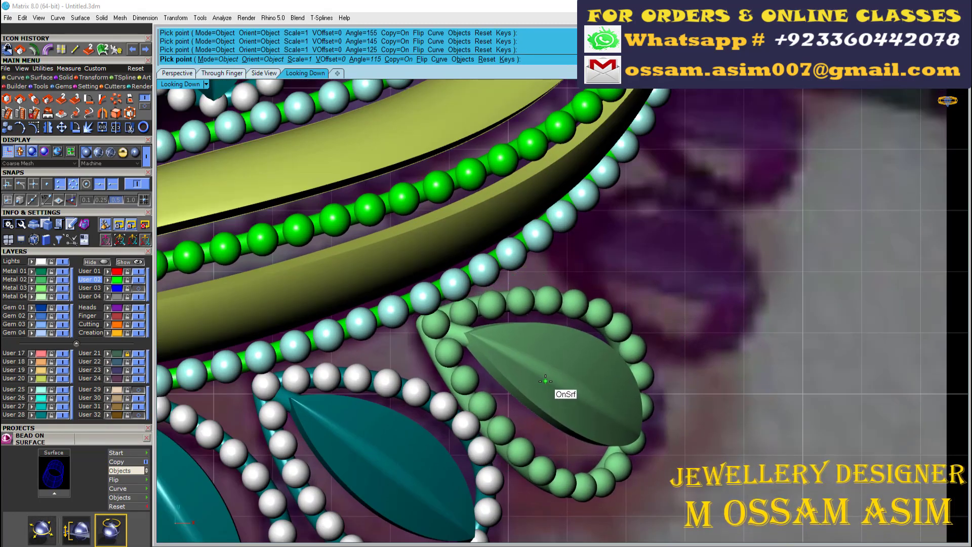
pyautogui.click(545, 380)
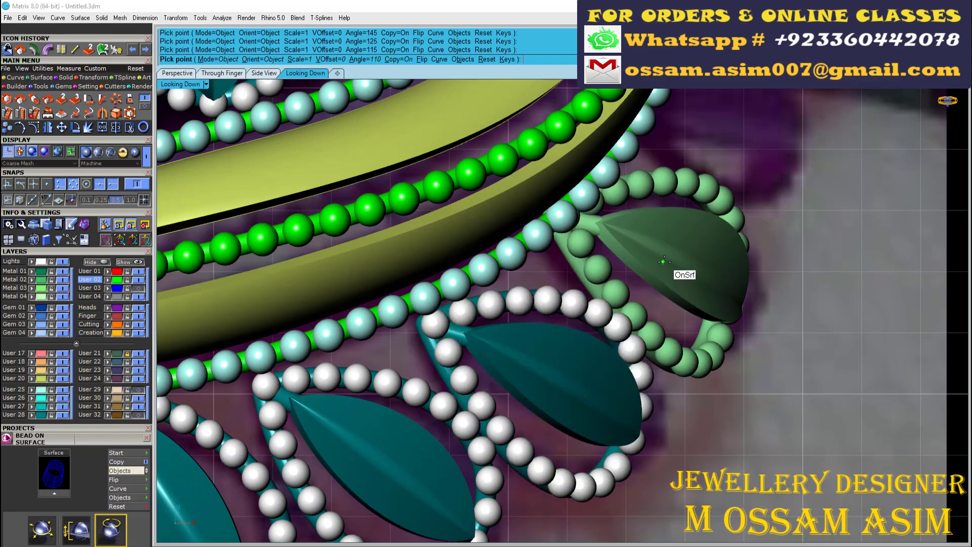
pyautogui.scroll(-3, 667, 262)
pyautogui.scroll(3, 645, 323)
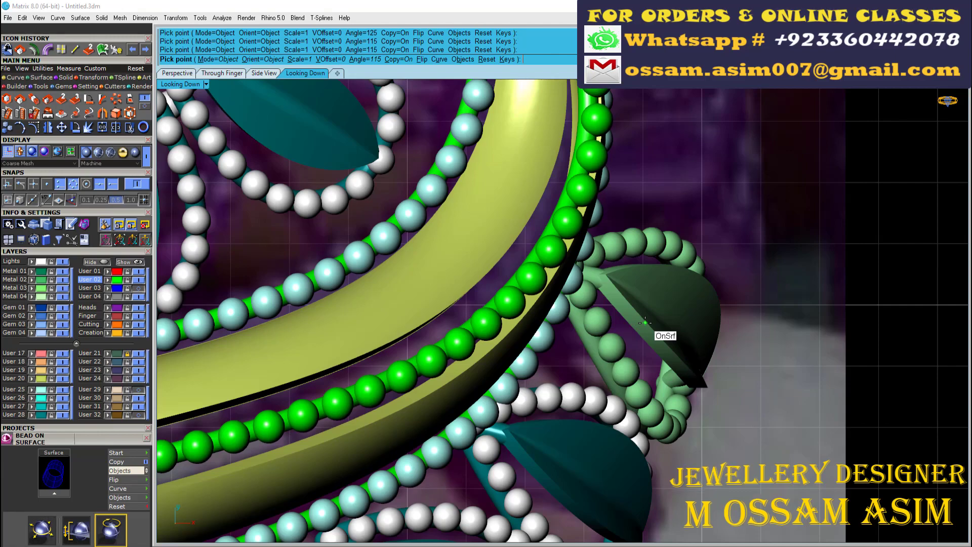
pyautogui.scroll(-3, 644, 322)
pyautogui.scroll(3, 474, 287)
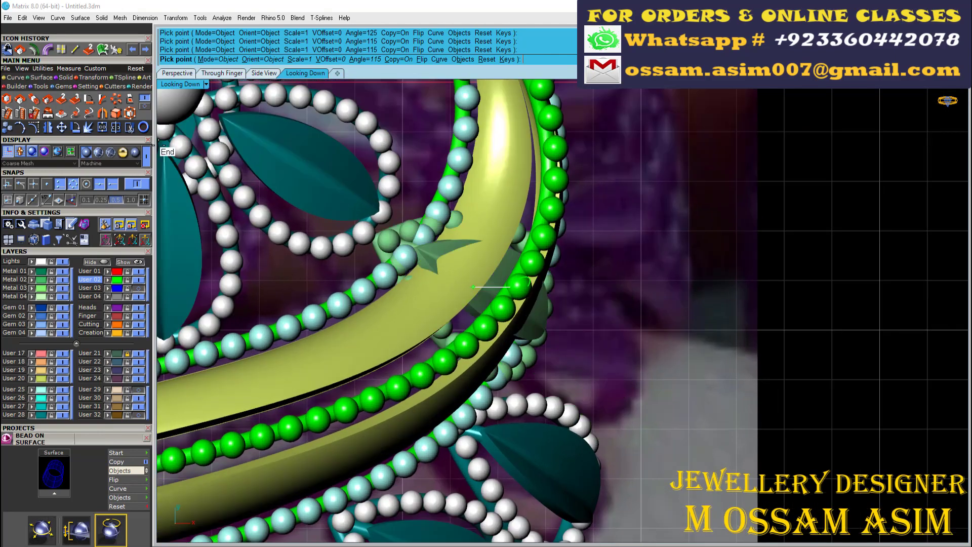
# In Perspective, lower the leaf angle to 50 and place another beaded leaf along the border
pyautogui.click(181, 74)
pyautogui.scroll(3, 532, 423)
pyautogui.scroll(2, 549, 431)
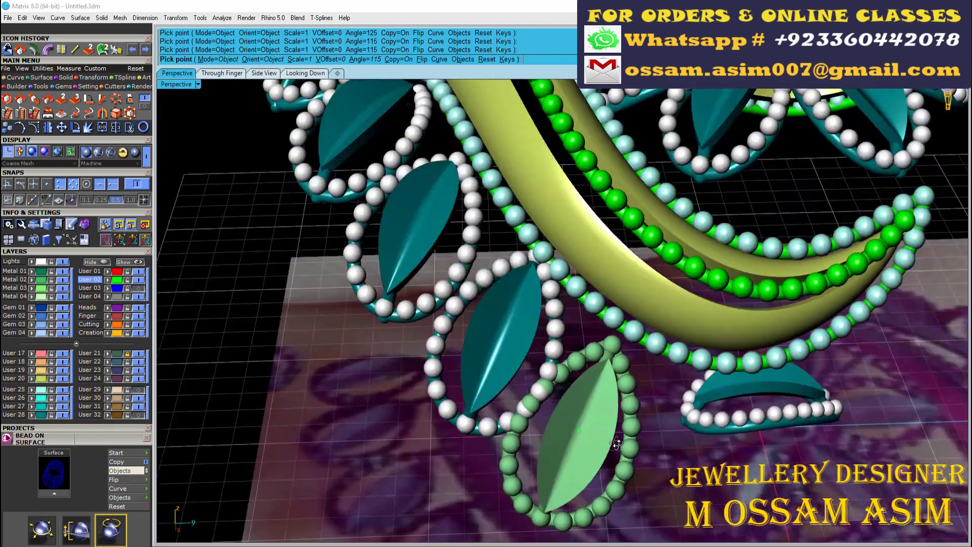
pyautogui.scroll(2, 571, 415)
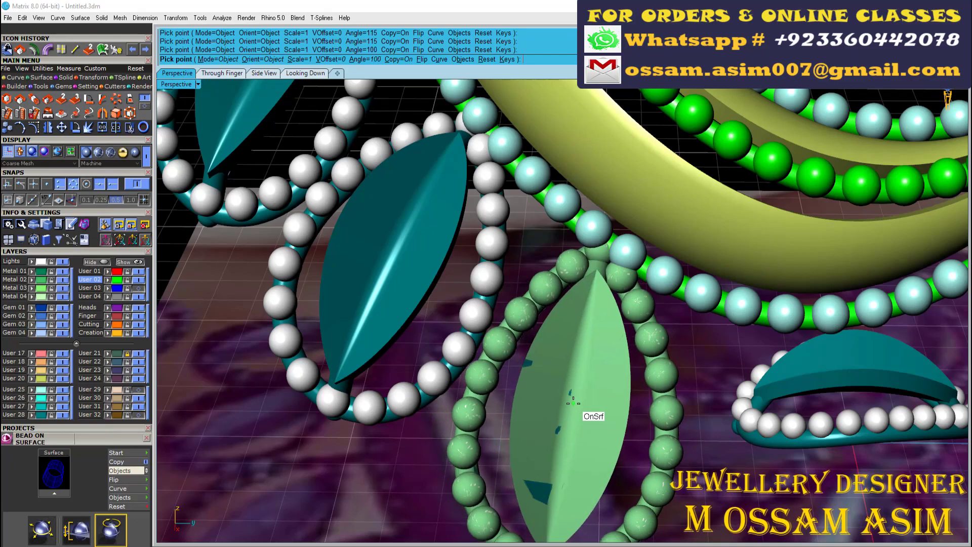
pyautogui.scroll(-3, 573, 401)
pyautogui.scroll(3, 582, 405)
pyautogui.press('Left')
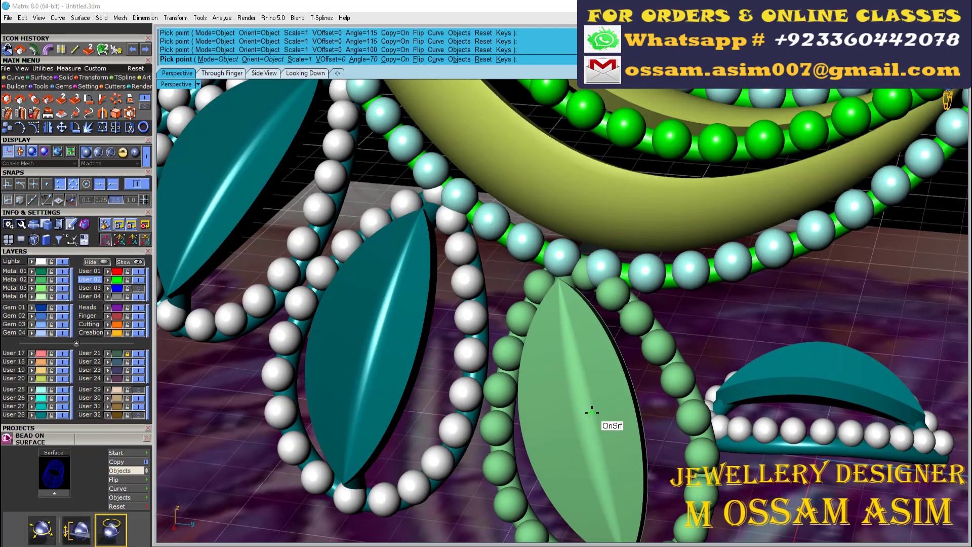
pyautogui.press('Left')
pyautogui.scroll(-3, 589, 414)
pyautogui.scroll(1, 590, 410)
pyautogui.scroll(-1, 592, 405)
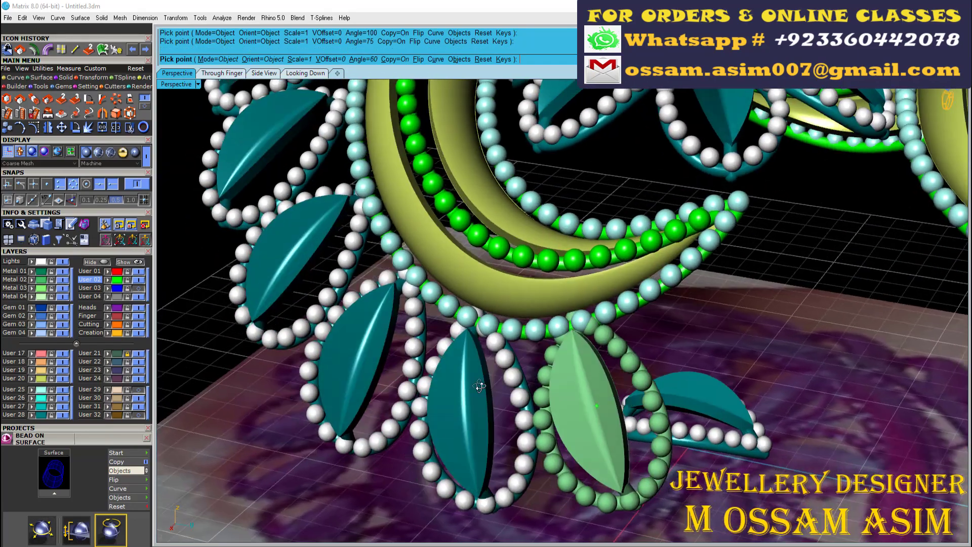
pyautogui.scroll(3, 593, 397)
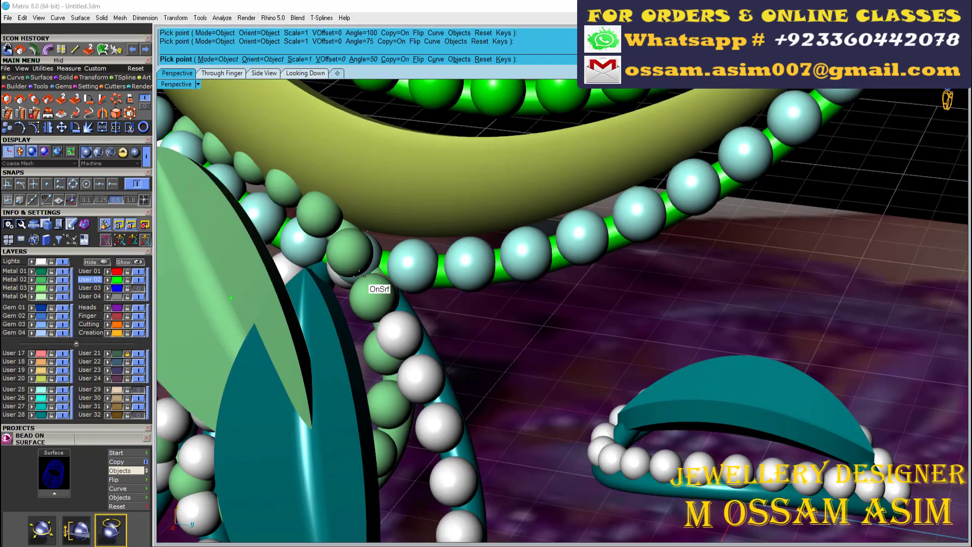
pyautogui.click(642, 458)
# Place the last two beaded leaves beside the previous ones and finish the row
pyautogui.scroll(-2, 583, 405)
pyautogui.scroll(-2, 614, 323)
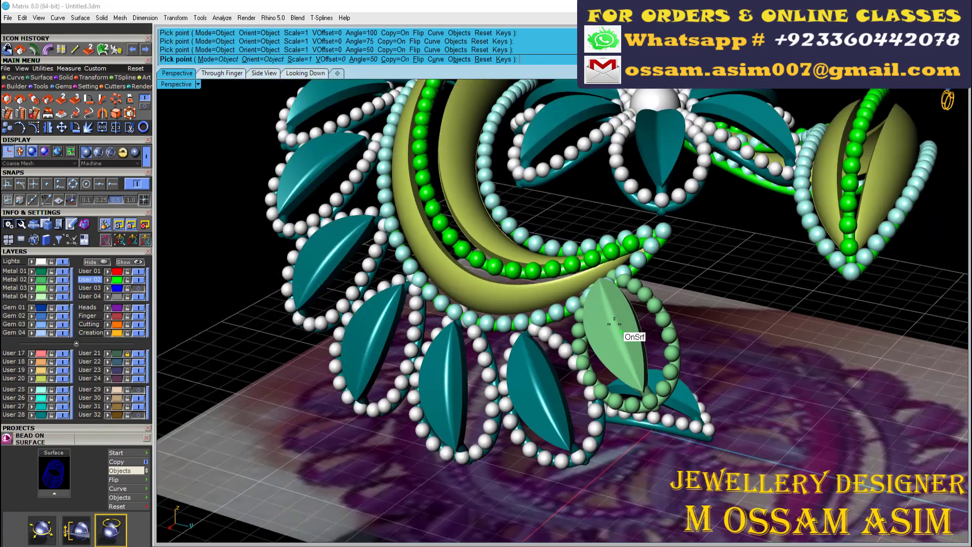
pyautogui.scroll(-2, 614, 323)
pyautogui.scroll(3, 623, 355)
pyautogui.scroll(-3, 628, 390)
pyautogui.scroll(-1, 589, 283)
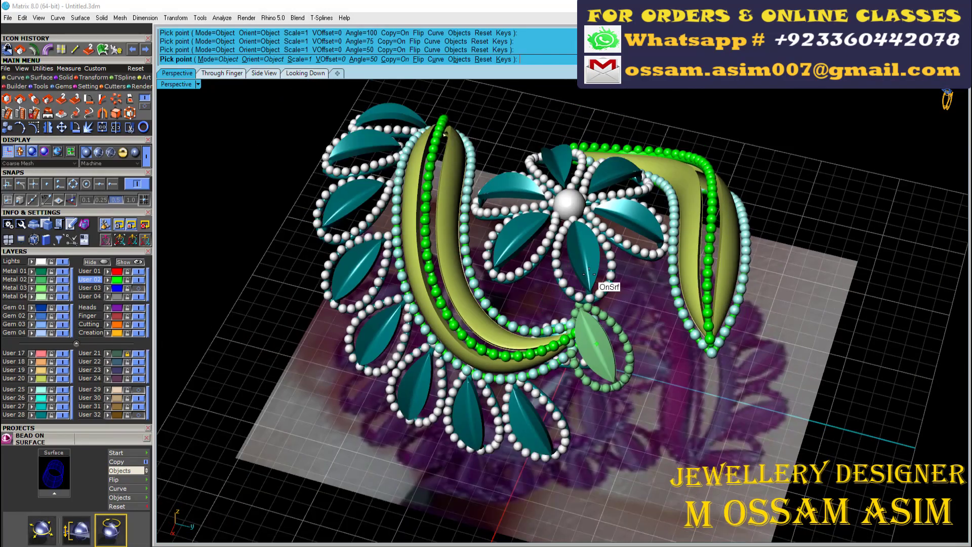
pyautogui.scroll(1, 589, 276)
pyautogui.scroll(3, 547, 385)
pyautogui.scroll(2, 572, 345)
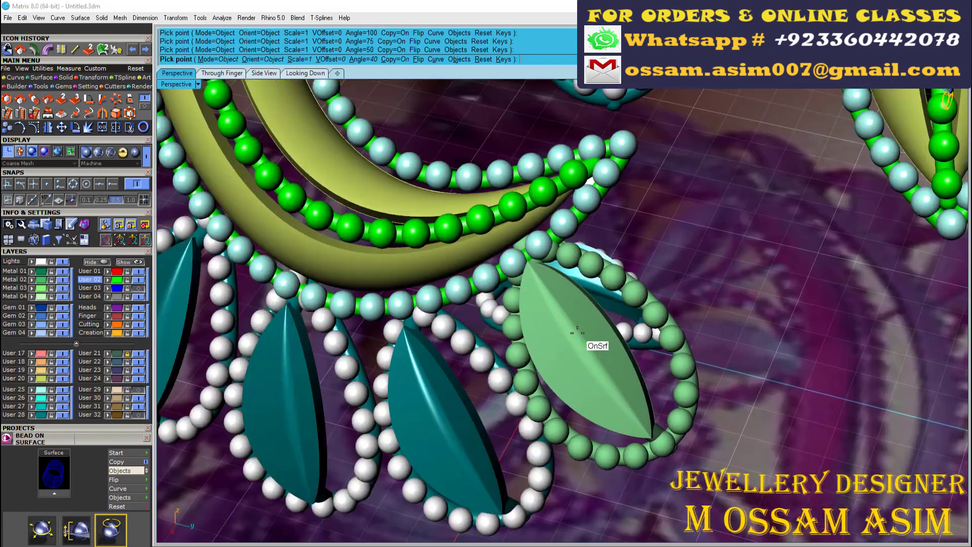
pyautogui.scroll(-2, 577, 333)
pyautogui.click(719, 274)
pyautogui.scroll(-2, 758, 253)
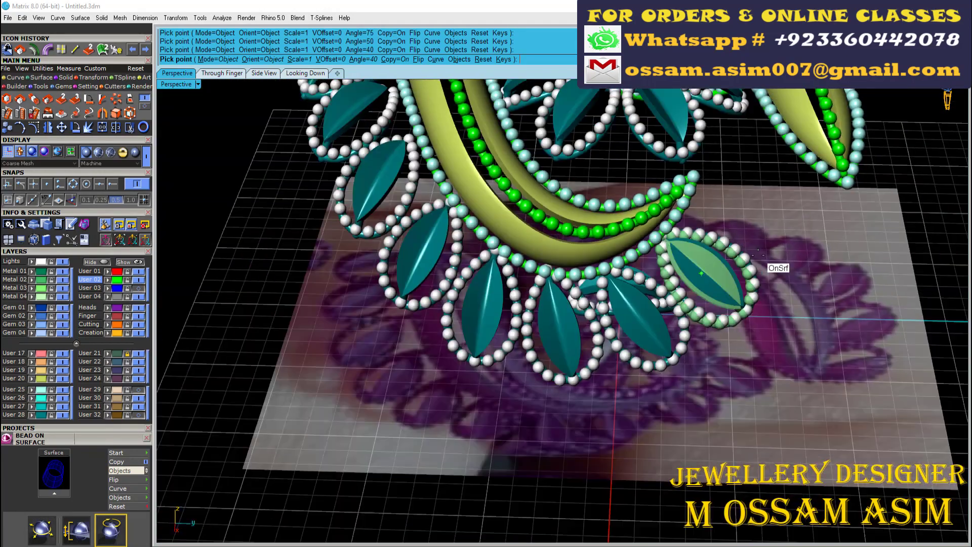
pyautogui.scroll(2, 758, 253)
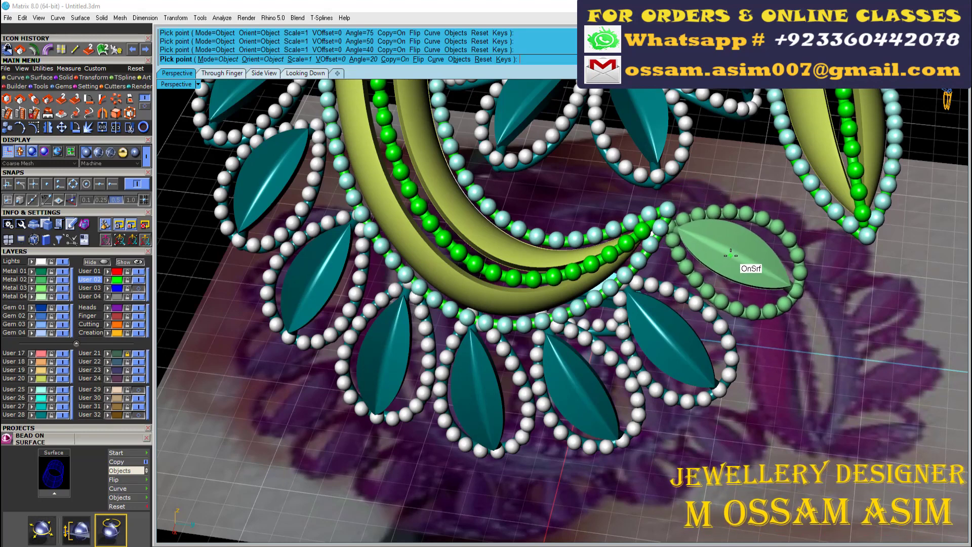
pyautogui.click(731, 253)
pyautogui.press('Return')
pyautogui.scroll(-5, 731, 256)
# Ungroup the selected leaf and bead border pieces and save the ring file
pyautogui.moveTo(731, 257); pyautogui.dragTo(690, 353, button='right')
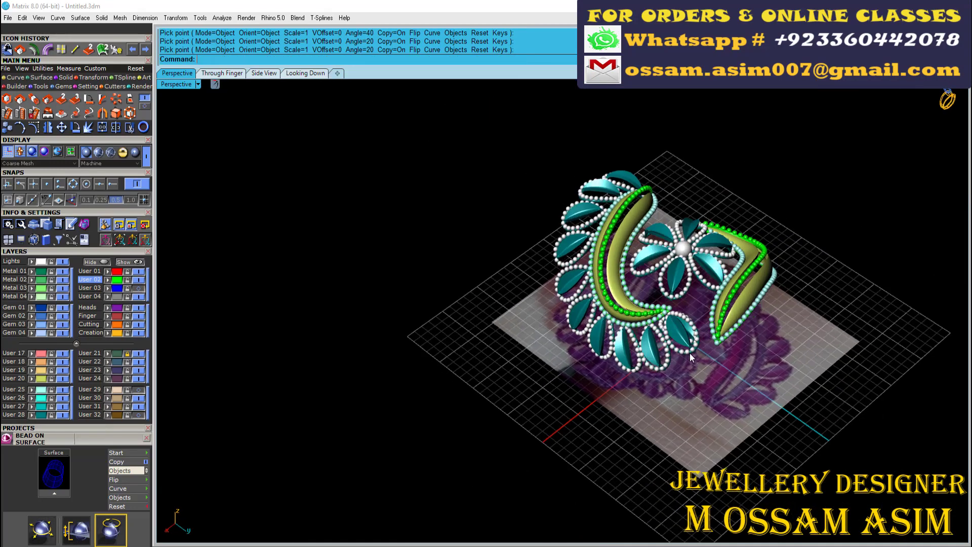
pyautogui.scroll(4, 547, 351)
pyautogui.moveTo(547, 351); pyautogui.dragTo(755, 275, button='right')
pyautogui.click(755, 275)
pyautogui.scroll(2, 763, 285)
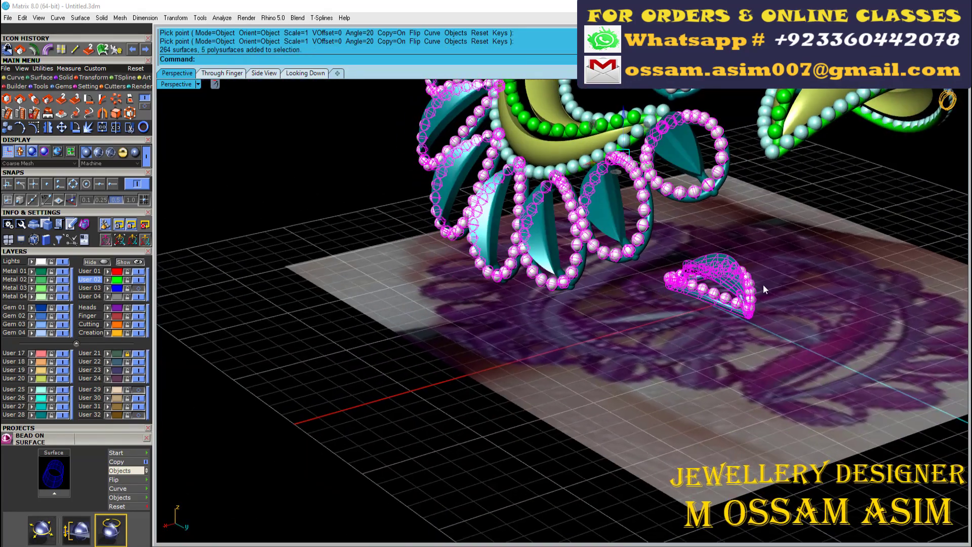
pyautogui.moveTo(678, 341); pyautogui.dragTo(648, 336, button='right')
pyautogui.click(712, 256)
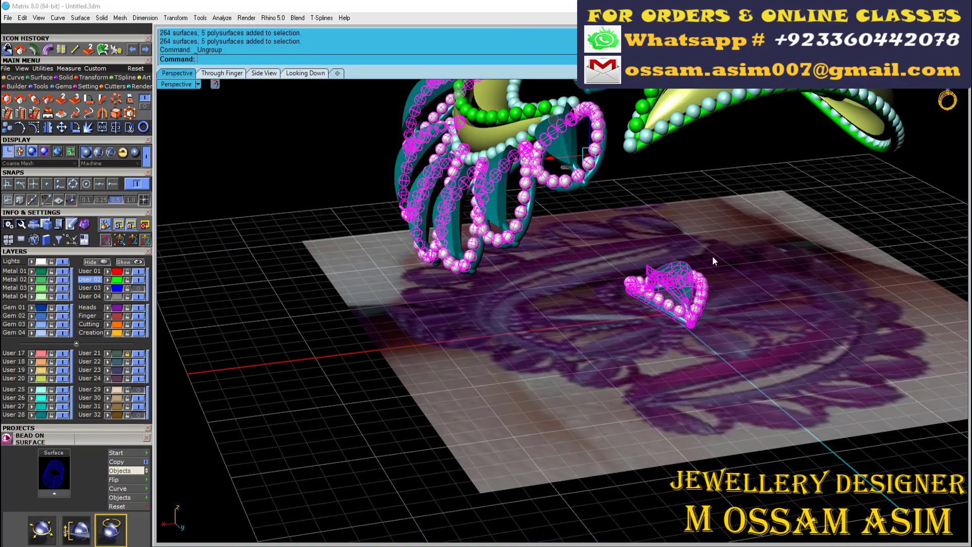
pyautogui.moveTo(713, 257)
pyautogui.mouseDown(button='right')
pyautogui.moveTo(748, 226)
pyautogui.moveTo(670, 291)
pyautogui.moveTo(455, 366)
pyautogui.moveTo(487, 209)
pyautogui.mouseUp(button='right')
pyautogui.hotkey('ctrl', 's')
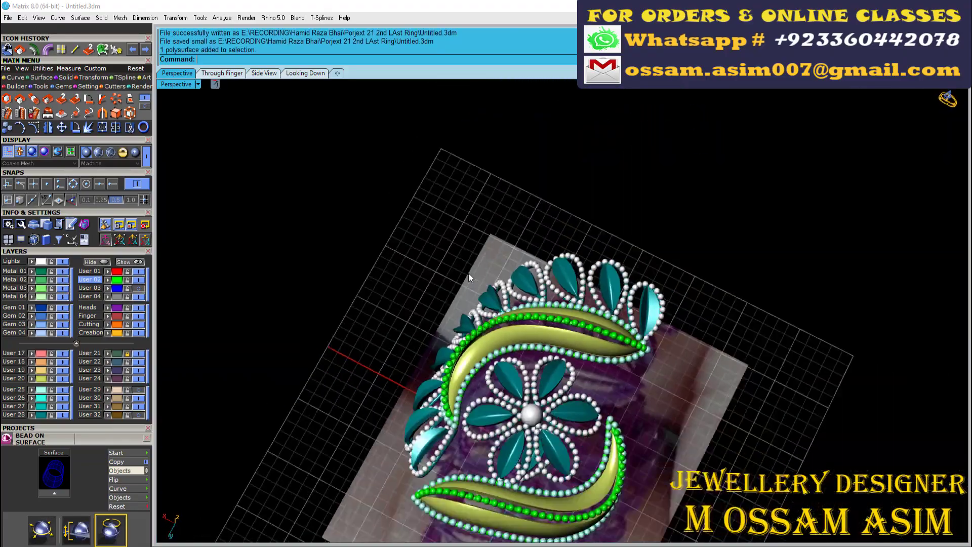
# Window-select the top leaf and bead border pieces and group them together
pyautogui.moveTo(482, 206); pyautogui.dragTo(731, 354)
pyautogui.moveTo(730, 354)
pyautogui.mouseDown(button='right')
pyautogui.moveTo(287, 287)
pyautogui.moveTo(527, 293)
pyautogui.mouseUp(button='right')
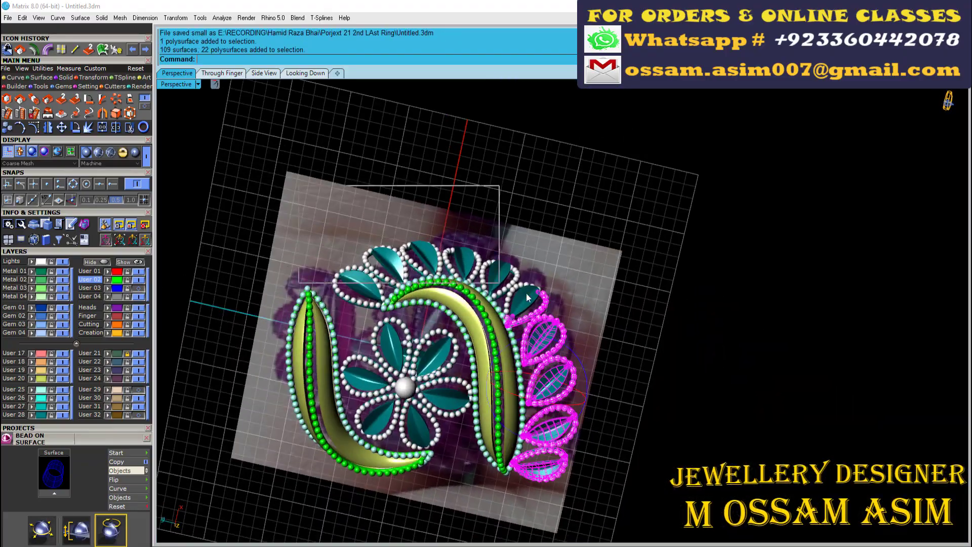
pyautogui.moveTo(526, 293); pyautogui.dragTo(225, 293)
pyautogui.scroll(5, 639, 377)
pyautogui.scroll(3, 639, 377)
pyautogui.scroll(-5, 639, 377)
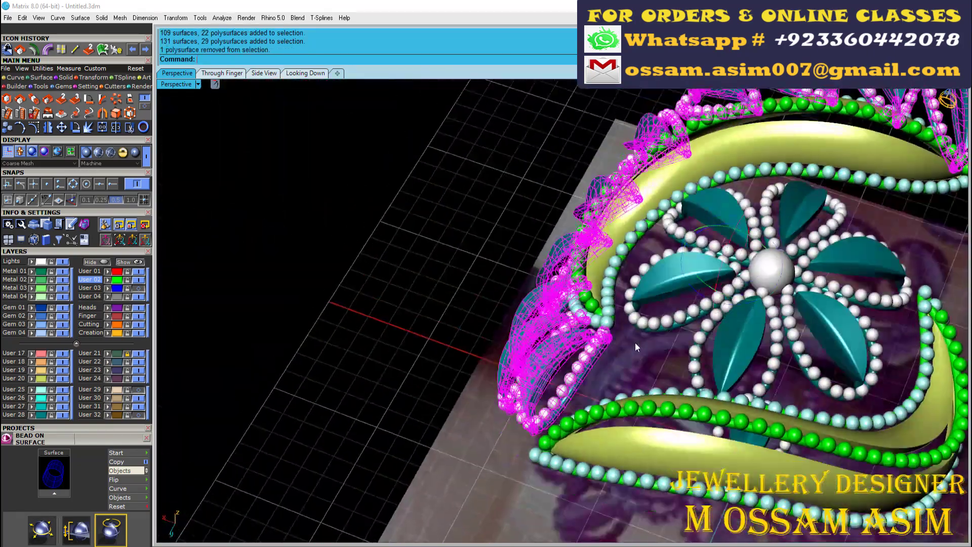
pyautogui.hotkey('ctrl', 'g')
pyautogui.scroll(-3, 665, 354)
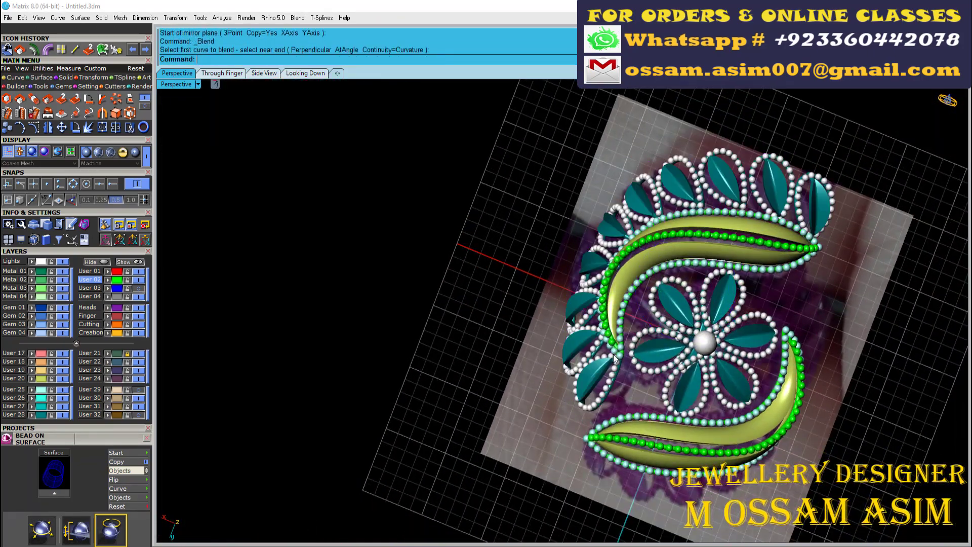
pyautogui.scroll(-3, 613, 354)
# Copy the top leaf border group 180° around the pearl centre to the opposite side
pyautogui.scroll(-1, 460, 191)
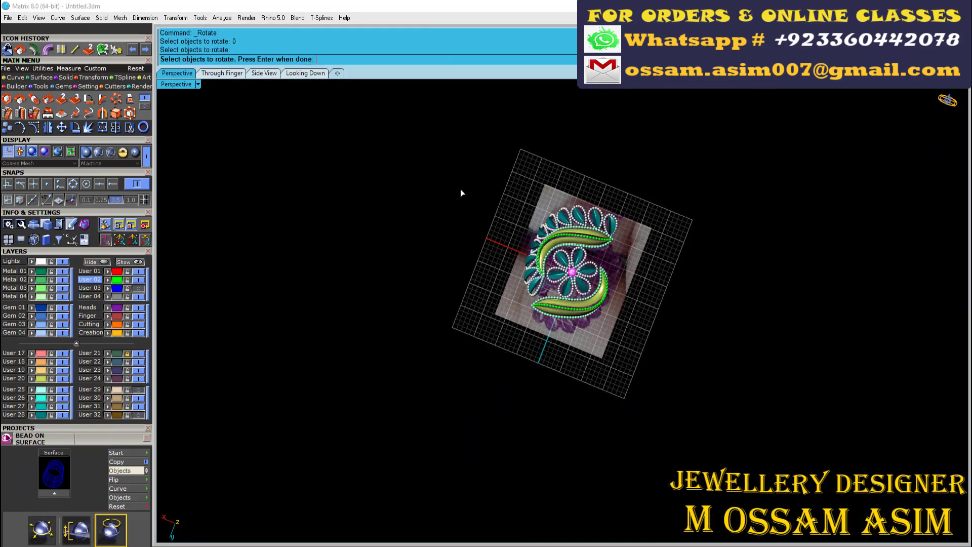
pyautogui.scroll(3, 670, 213)
pyautogui.click(670, 212)
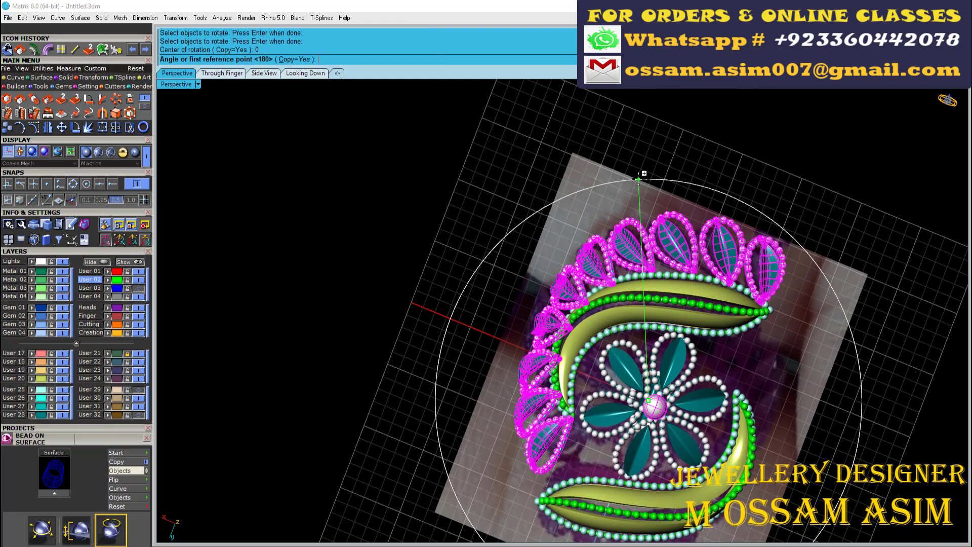
pyautogui.scroll(2, 586, 309)
pyautogui.scroll(-4, 585, 309)
pyautogui.scroll(2, 693, 120)
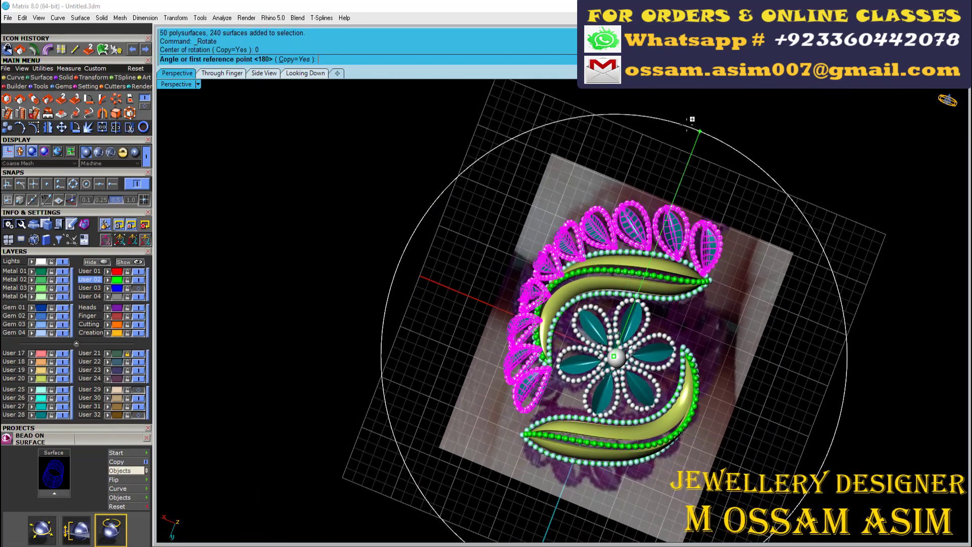
pyautogui.click(693, 119)
pyautogui.scroll(-3, 692, 119)
pyautogui.click(700, 395)
pyautogui.scroll(3, 699, 395)
pyautogui.scroll(-2, 524, 206)
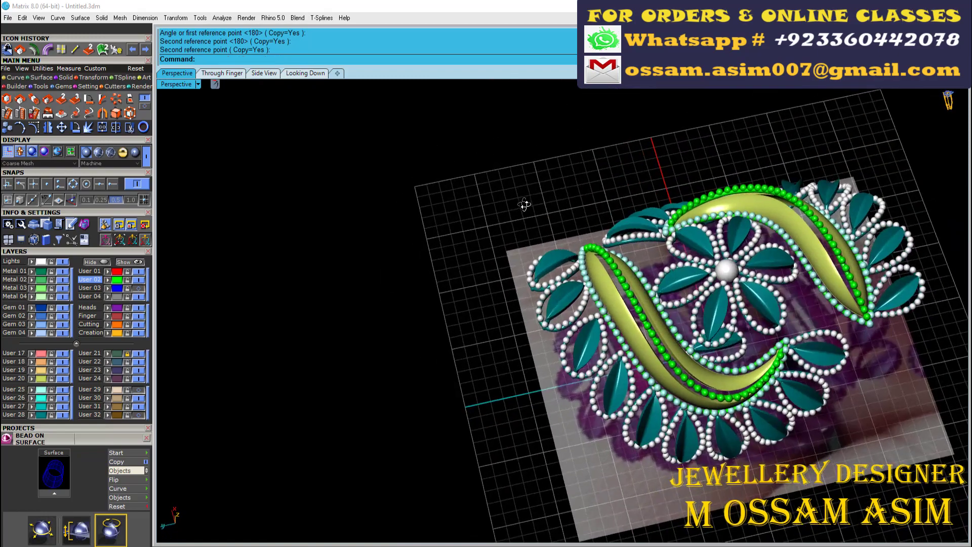
pyautogui.scroll(1, 546, 253)
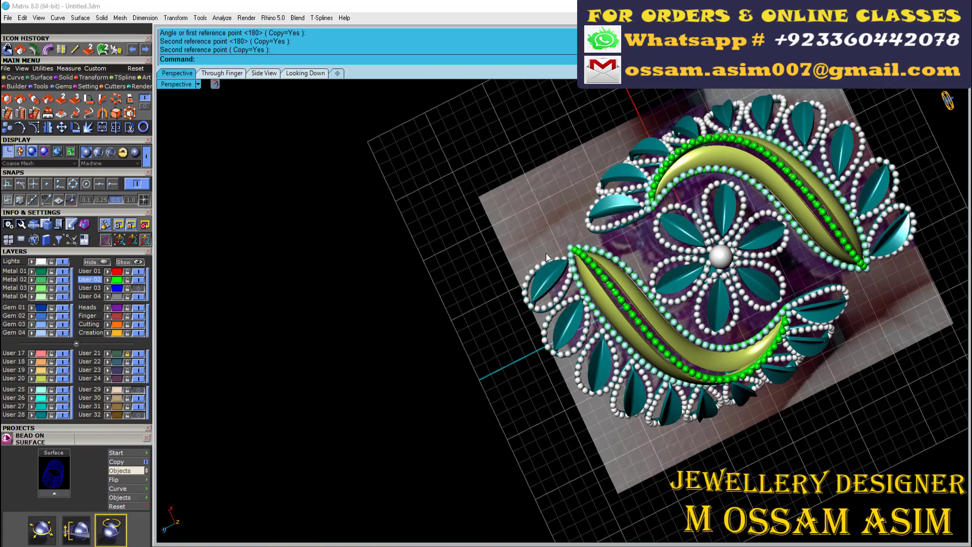
# Inspect the copied border from a low angle, then view the piece looking straight down
pyautogui.moveTo(546, 254)
pyautogui.mouseDown(button='right')
pyautogui.moveTo(347, 267)
pyautogui.moveTo(326, 302)
pyautogui.mouseUp(button='right')
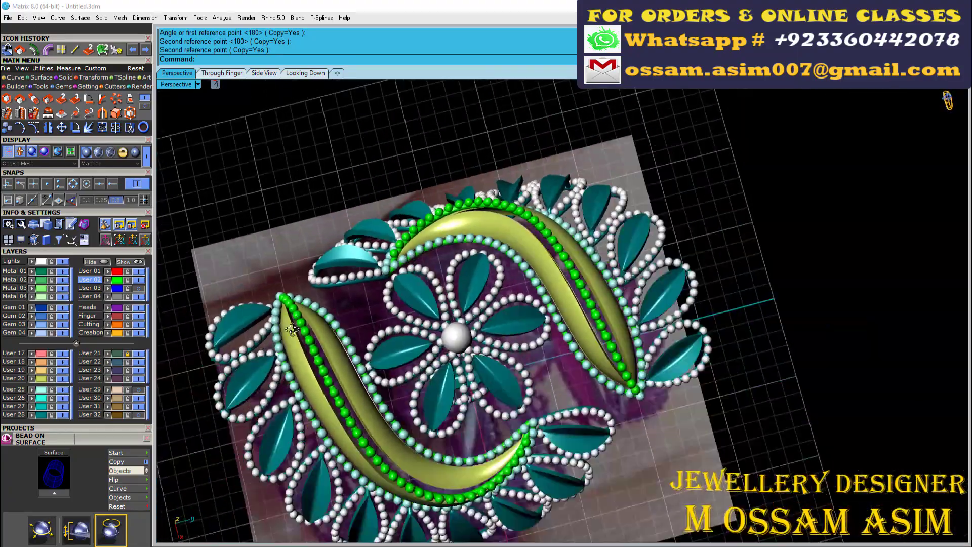
pyautogui.scroll(1, 324, 373)
pyautogui.scroll(2, 324, 374)
pyautogui.scroll(-2, 324, 374)
pyautogui.click(306, 73)
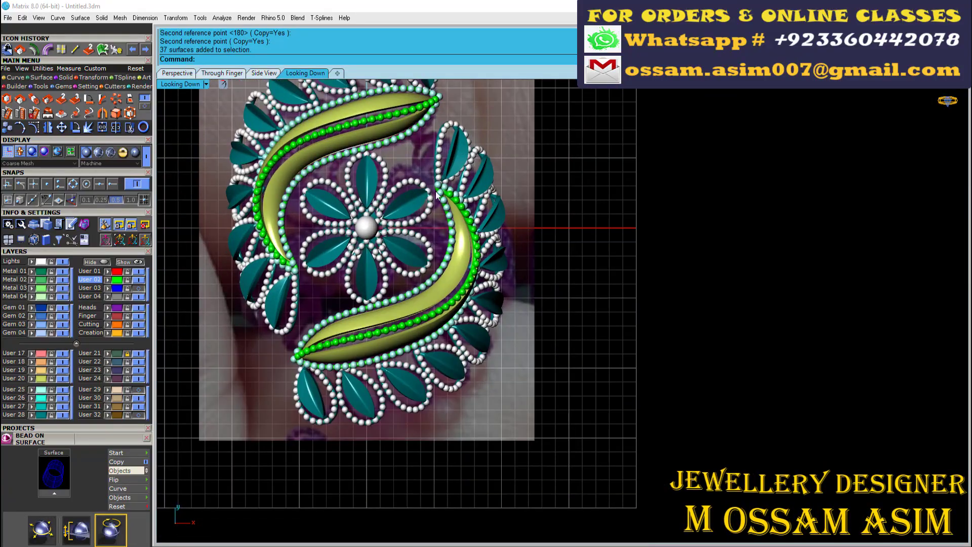
# Select the lower-right leaf border and swept band pieces
pyautogui.scroll(3, 435, 191)
pyautogui.click(475, 275)
pyautogui.scroll(-2, 475, 274)
pyautogui.moveTo(587, 176); pyautogui.dragTo(478, 319)
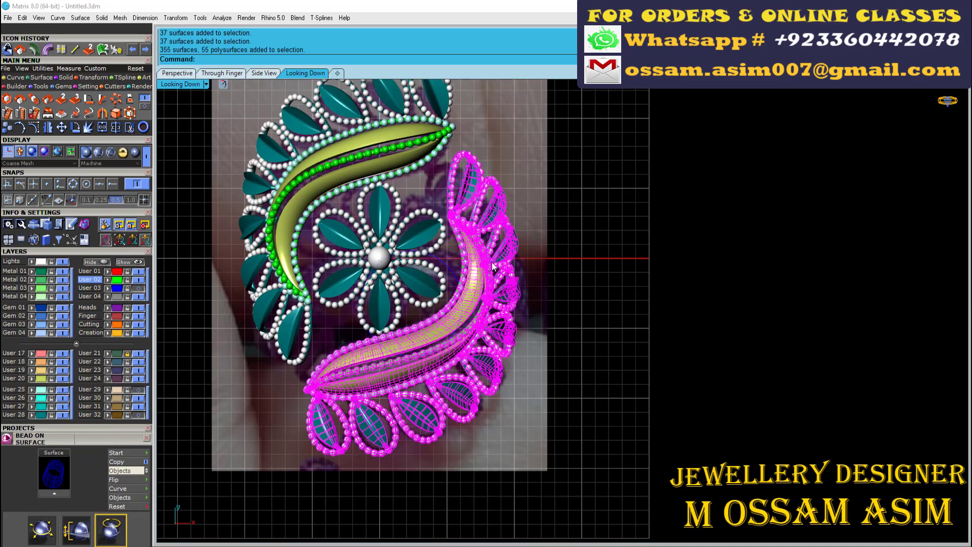
pyautogui.scroll(1, 423, 379)
pyautogui.scroll(2, 423, 379)
# Rotate the selected pieces into their new position with Copy set to No
pyautogui.rightClick(423, 378)
pyautogui.click(303, 60)
pyautogui.scroll(2, 674, 238)
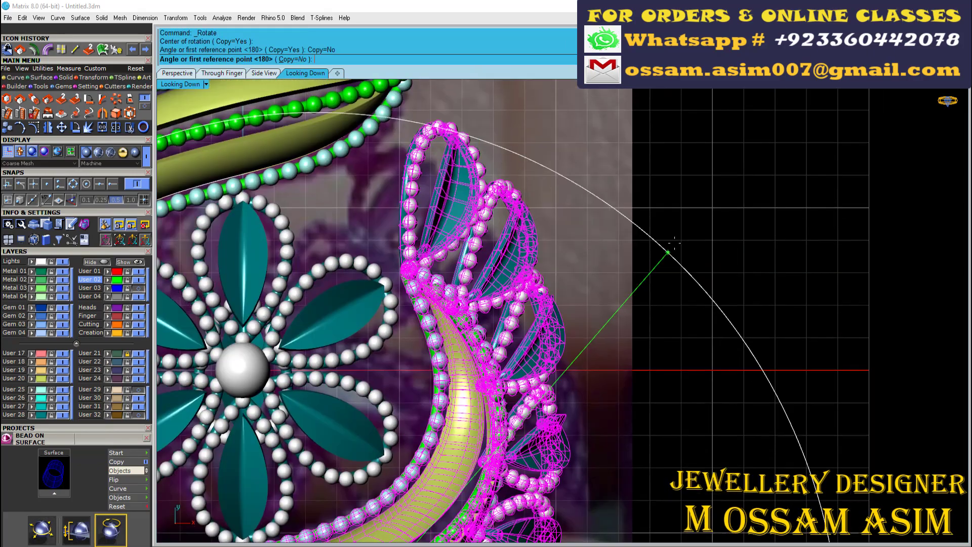
pyautogui.click(676, 242)
pyautogui.click(658, 207)
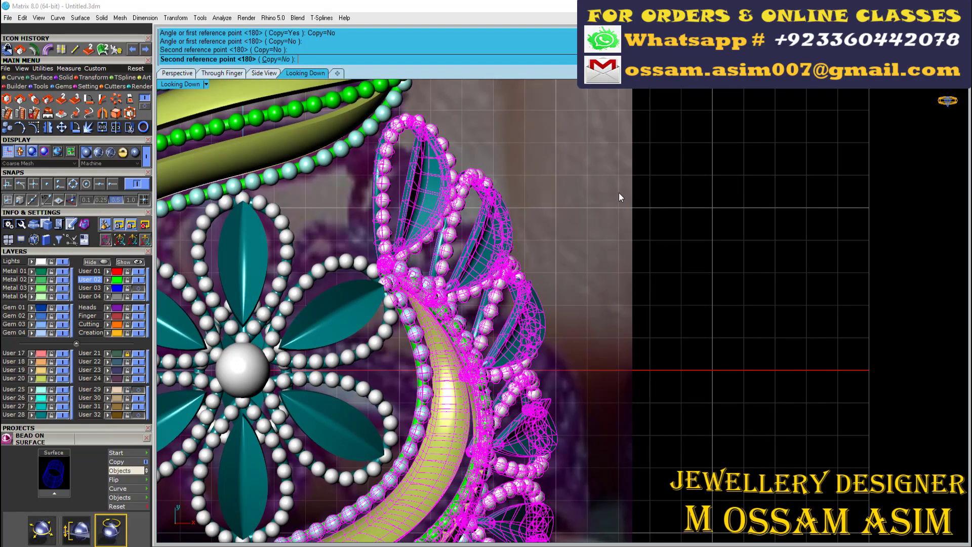
pyautogui.click(536, 204)
pyautogui.scroll(-2, 535, 204)
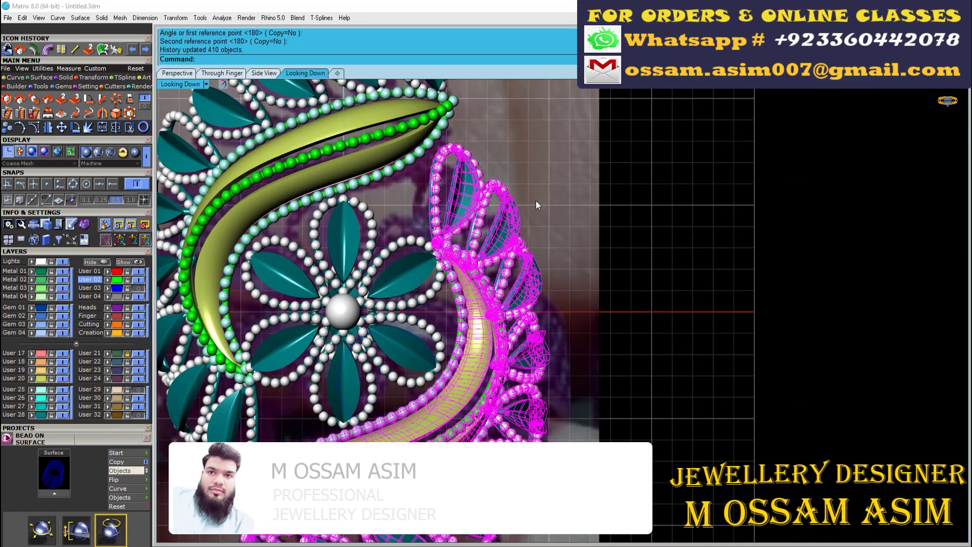
pyautogui.scroll(2, 417, 271)
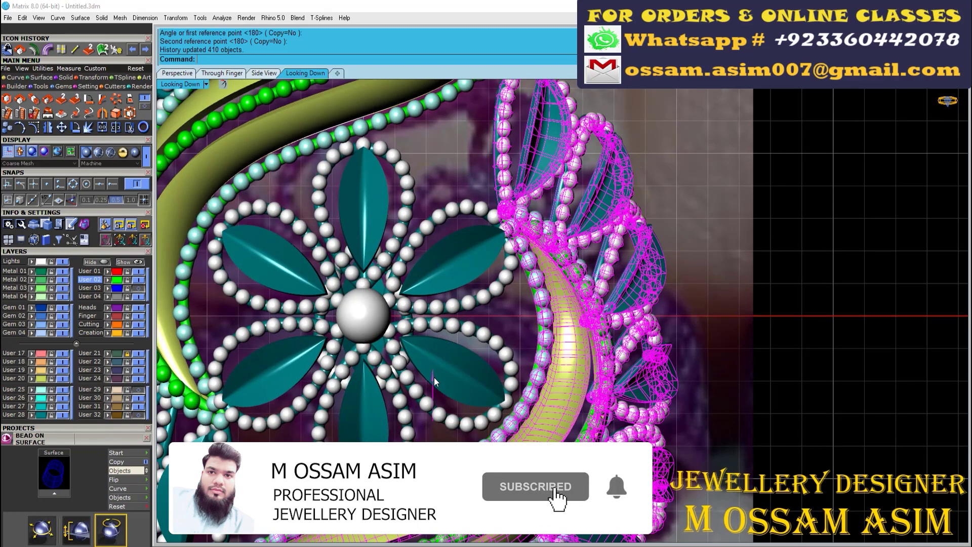
pyautogui.press('Escape')
pyautogui.scroll(-3, 436, 372)
pyautogui.scroll(-2, 508, 226)
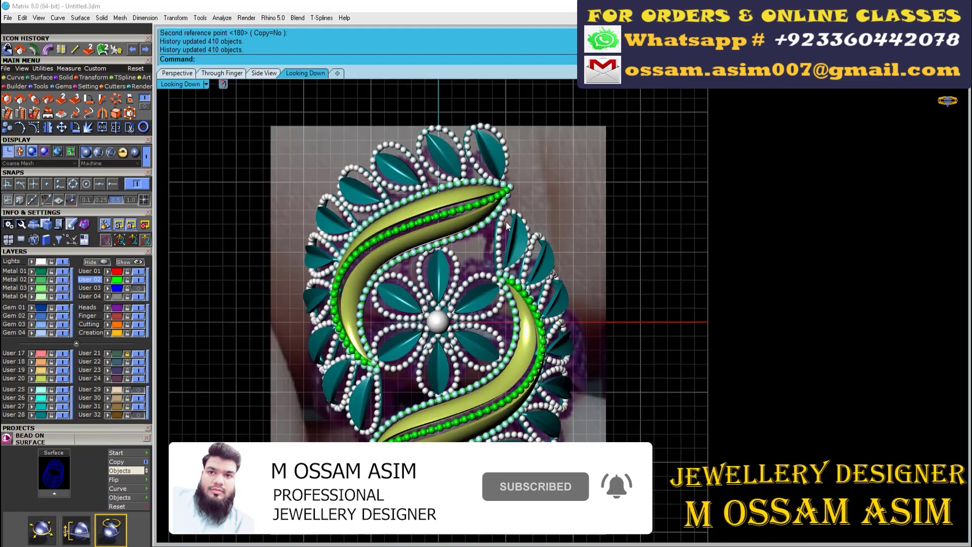
pyautogui.click(222, 73)
pyautogui.scroll(-1, 262, 196)
# Select the small bottom piece and hide it
pyautogui.moveTo(201, 127); pyautogui.dragTo(605, 379)
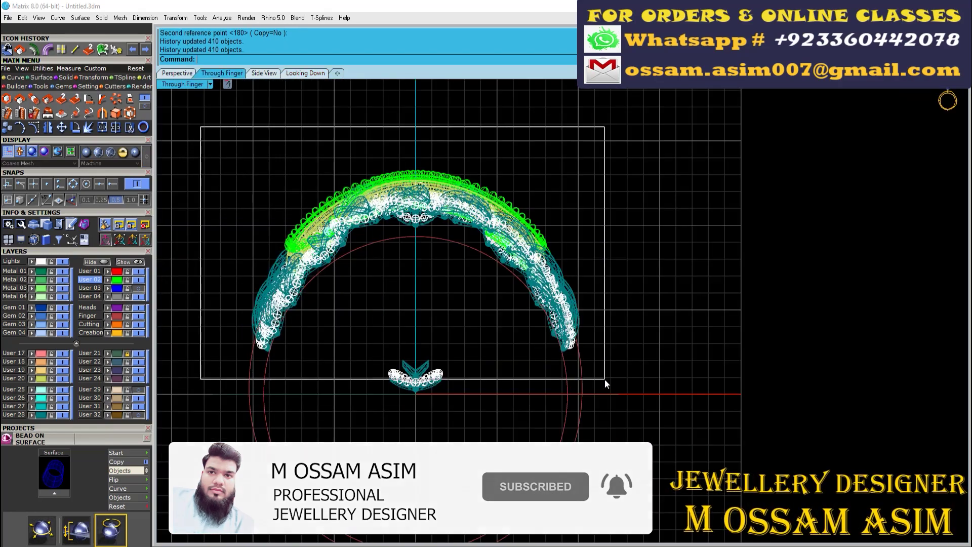
pyautogui.moveTo(467, 329); pyautogui.dragTo(370, 392)
pyautogui.scroll(3, 338, 299)
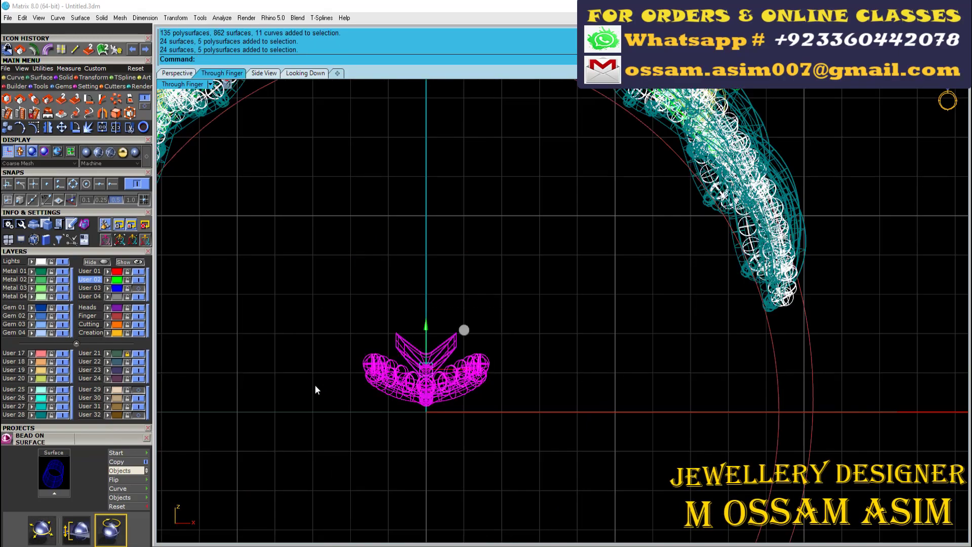
pyautogui.scroll(-3, 315, 386)
pyautogui.hotkey('ctrl', 'h')
pyautogui.scroll(1, 365, 304)
pyautogui.click(450, 266)
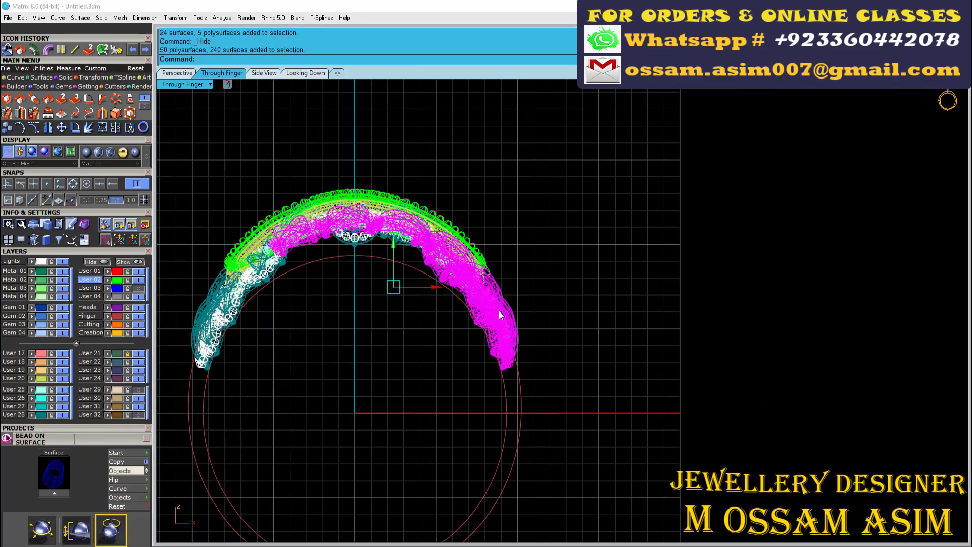
# In Perspective, select the lower band piece together with the lower petal section
pyautogui.click(189, 74)
pyautogui.moveTo(372, 203)
pyautogui.mouseDown(button='right')
pyautogui.moveTo(359, 275)
pyautogui.moveTo(420, 309)
pyautogui.moveTo(438, 378)
pyautogui.moveTo(529, 264)
pyautogui.mouseUp(button='right')
pyautogui.click(438, 378)
pyautogui.scroll(3, 530, 264)
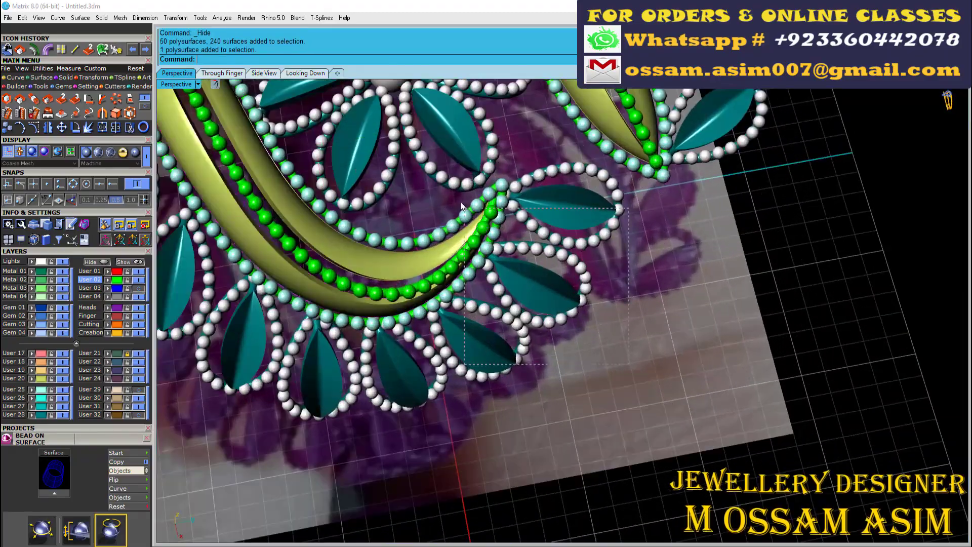
pyautogui.moveTo(460, 201); pyautogui.dragTo(282, 272)
pyautogui.moveTo(282, 272); pyautogui.dragTo(384, 238, button='right')
pyautogui.scroll(5, 385, 238)
pyautogui.scroll(5, 384, 238)
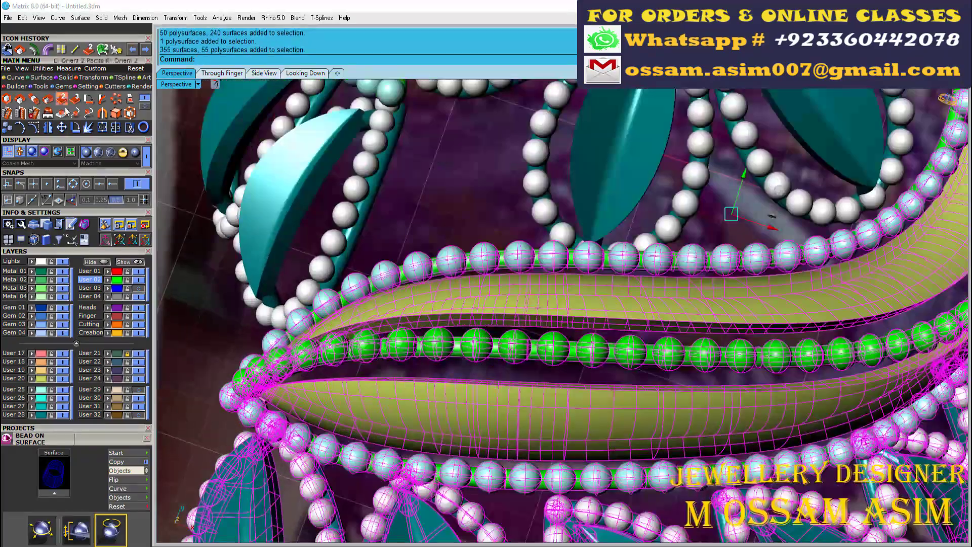
pyautogui.scroll(2, 238, 394)
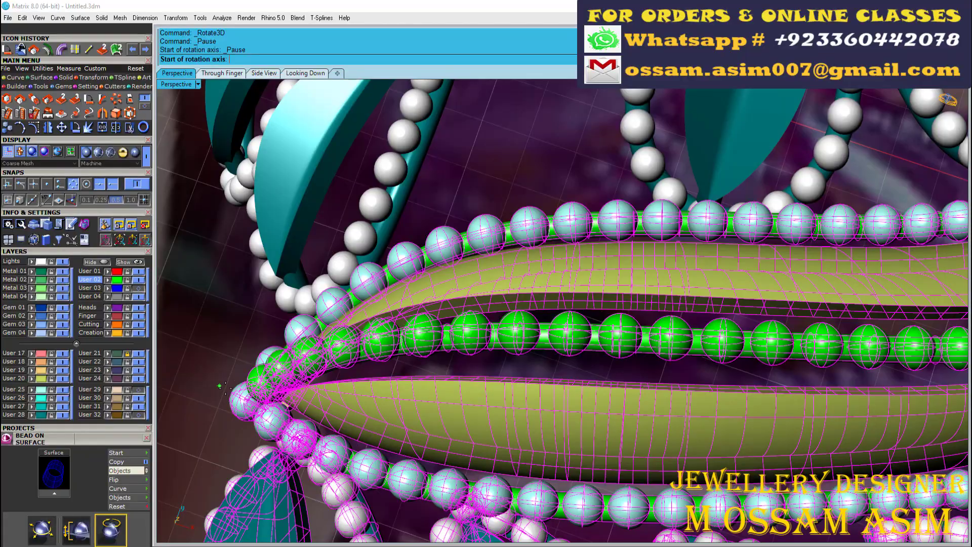
# Tilt the selected section down with Rotate3D about a drawn axis
pyautogui.click(219, 386)
pyautogui.moveTo(220, 386)
pyautogui.mouseDown(button='right')
pyautogui.moveTo(470, 203)
pyautogui.moveTo(556, 252)
pyautogui.moveTo(663, 276)
pyautogui.moveTo(677, 306)
pyautogui.mouseUp(button='right')
pyautogui.click(470, 203)
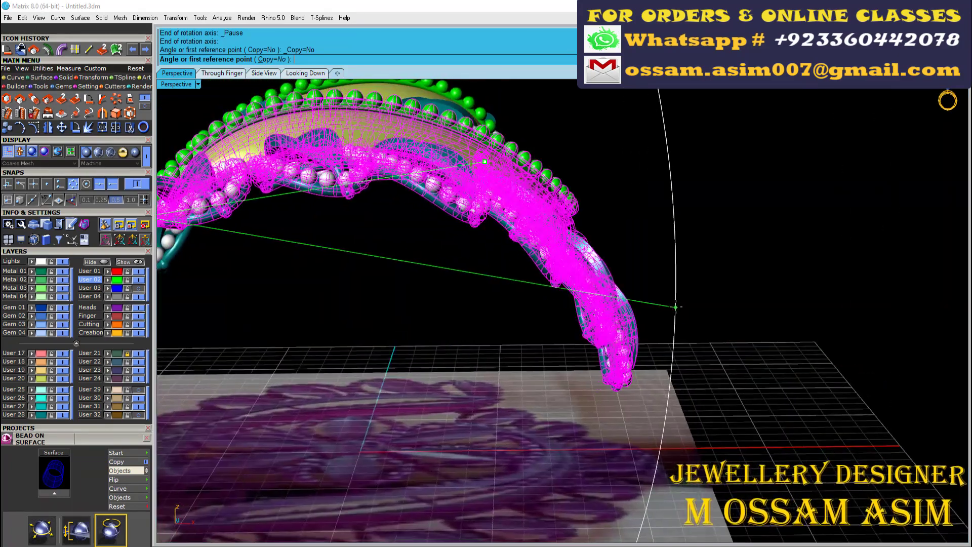
pyautogui.click(677, 307)
pyautogui.click(693, 288)
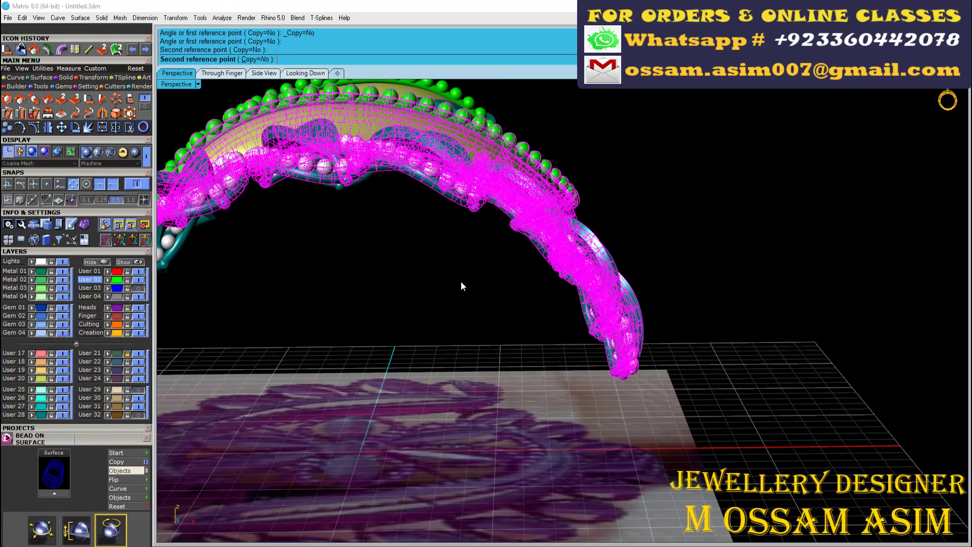
pyautogui.click(400, 251)
pyautogui.click(221, 73)
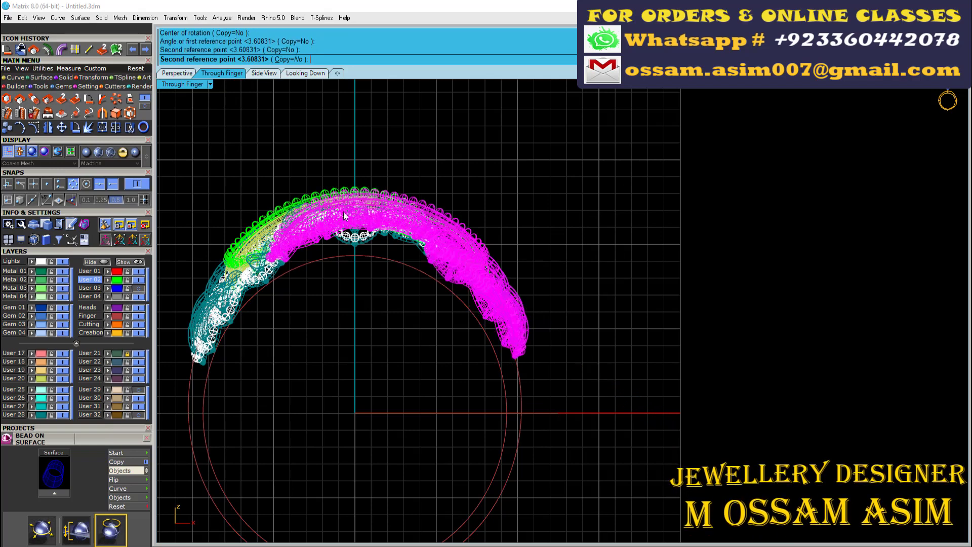
pyautogui.click(381, 299)
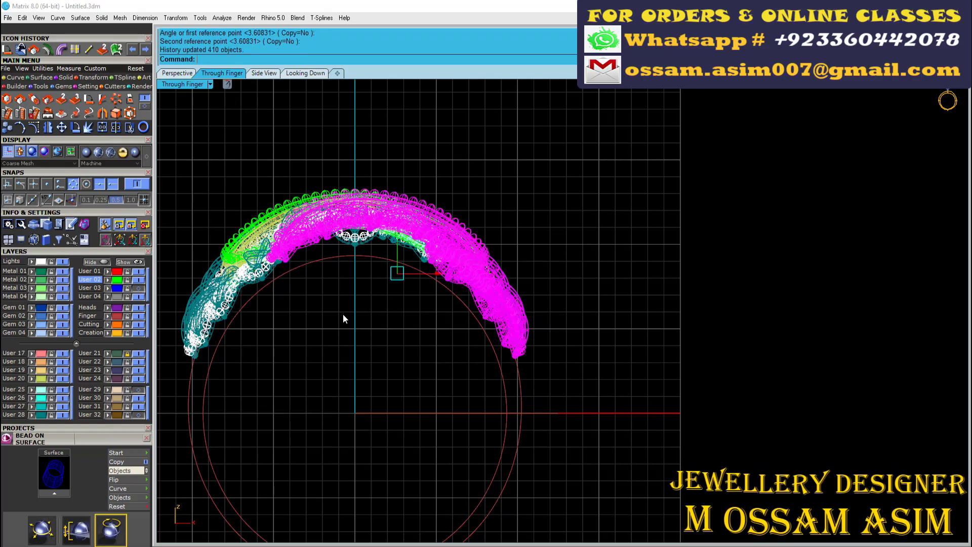
# Check the tilted section in Perspective and select the central six-petal flower
pyautogui.click(189, 75)
pyautogui.moveTo(175, 175)
pyautogui.mouseDown(button='right')
pyautogui.moveTo(406, 181)
pyautogui.moveTo(350, 297)
pyautogui.mouseUp(button='right')
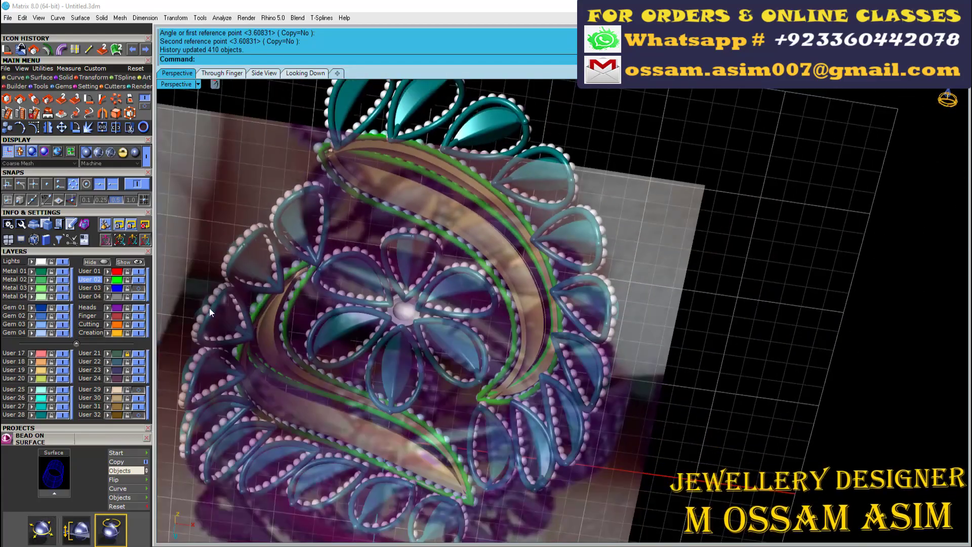
pyautogui.moveTo(349, 298); pyautogui.dragTo(457, 332, button='right')
pyautogui.scroll(3, 455, 229)
pyautogui.scroll(2, 484, 263)
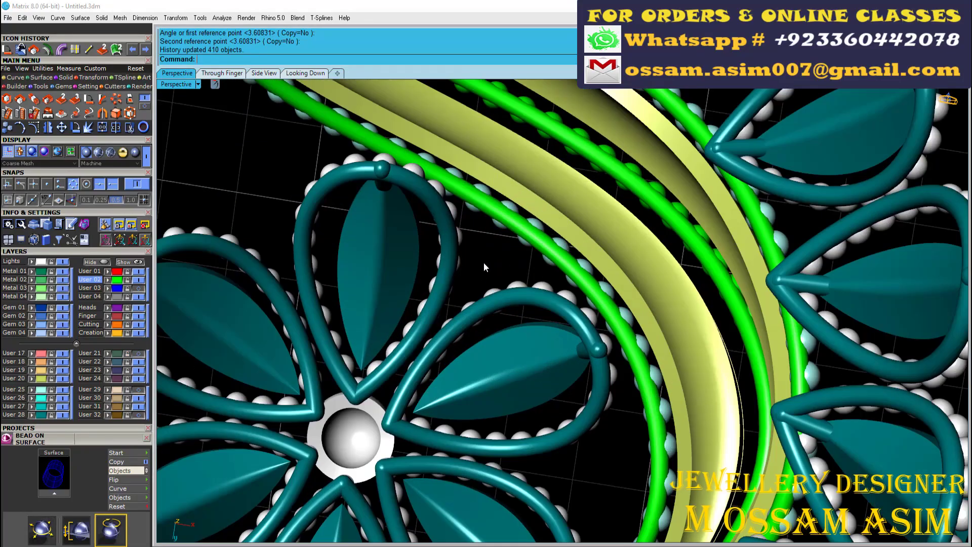
pyautogui.click(459, 279)
pyautogui.scroll(-3, 459, 279)
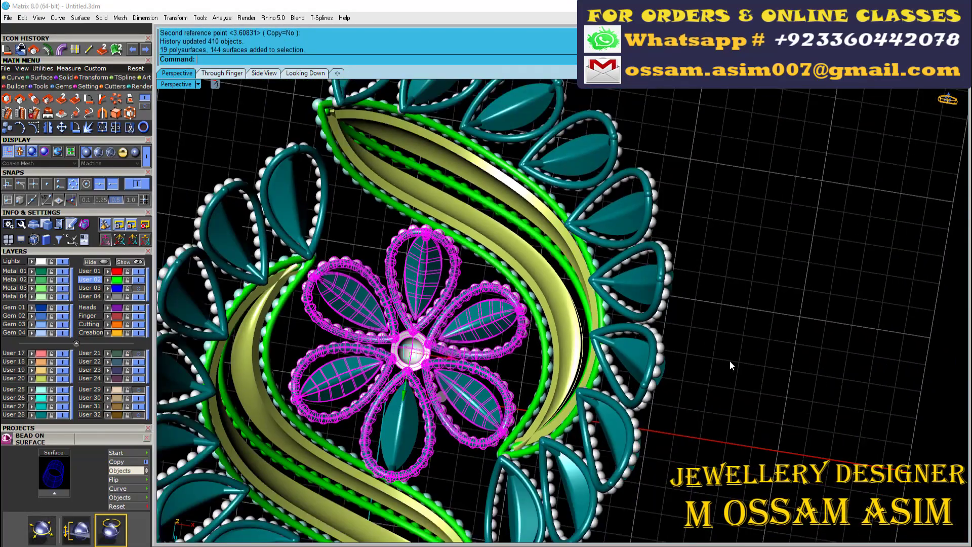
pyautogui.scroll(2, 397, 336)
pyautogui.moveTo(397, 336)
pyautogui.mouseDown(button='right')
pyautogui.moveTo(421, 310)
pyautogui.moveTo(451, 364)
pyautogui.moveTo(433, 196)
pyautogui.mouseUp(button='right')
# Undo the accidental edit and delete the bottom leaf of the flower
pyautogui.scroll(-2, 437, 322)
pyautogui.scroll(3, 437, 322)
pyautogui.scroll(3, 446, 349)
pyautogui.scroll(-2, 451, 363)
pyautogui.scroll(2, 434, 197)
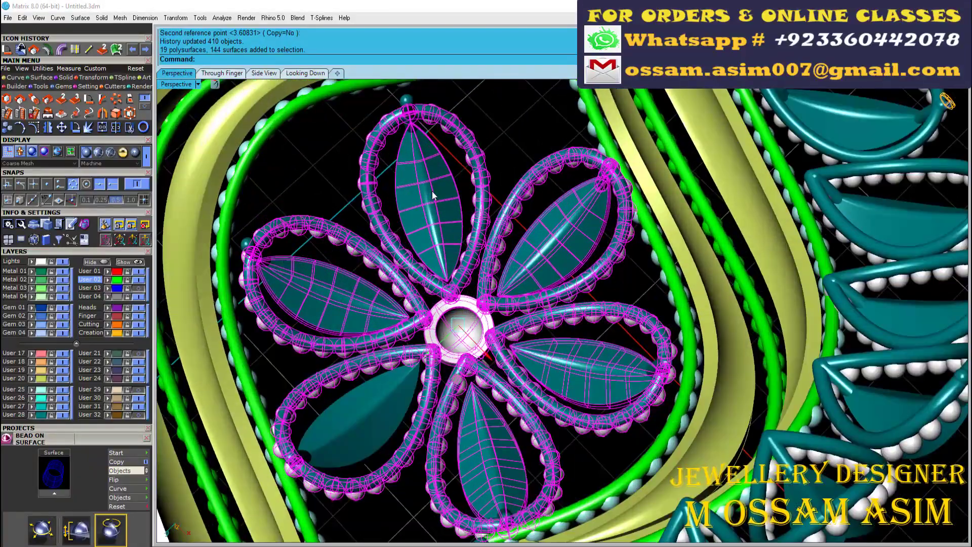
pyautogui.scroll(2, 521, 240)
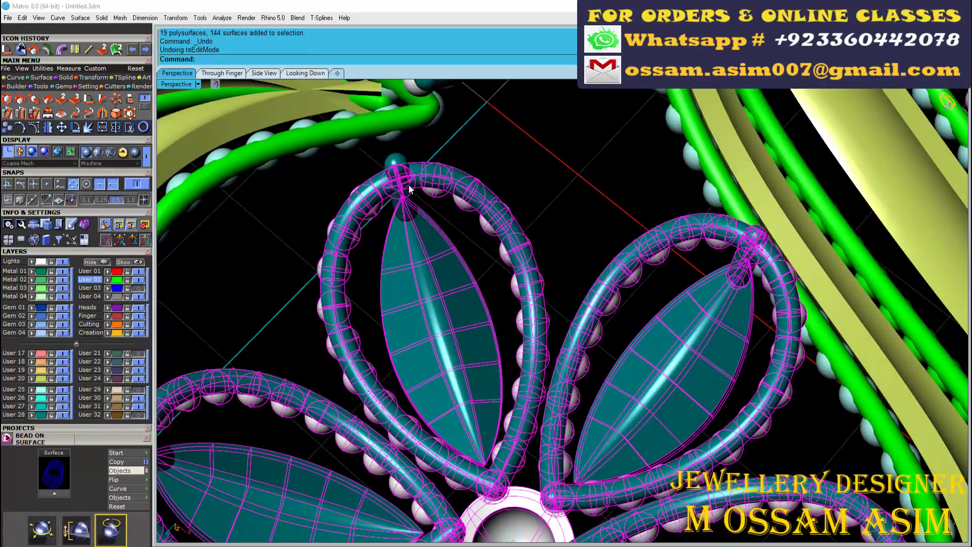
pyautogui.hotkey('ctrl', 'z')
pyautogui.moveTo(409, 185)
pyautogui.mouseDown(button='right')
pyautogui.moveTo(410, 223)
pyautogui.moveTo(276, 261)
pyautogui.mouseUp(button='right')
pyautogui.scroll(2, 276, 261)
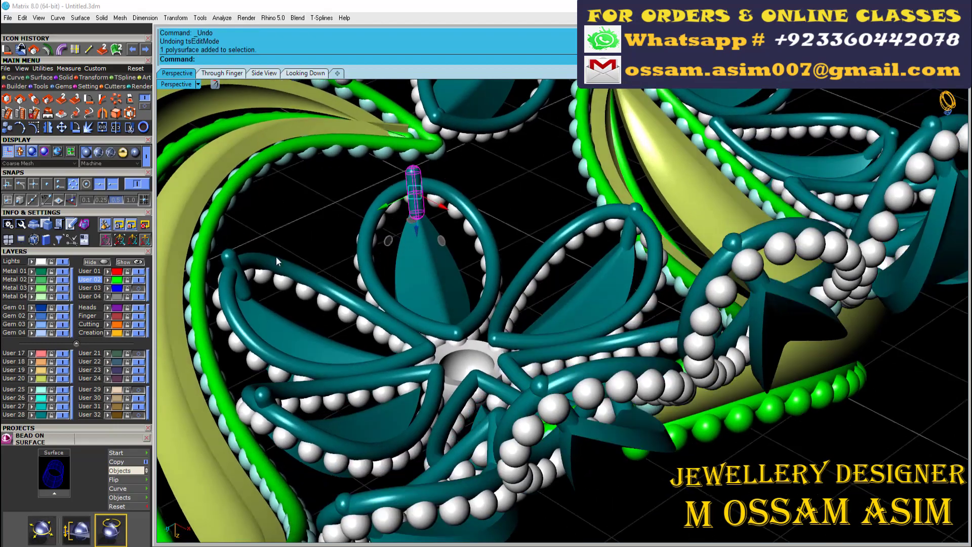
pyautogui.scroll(-2, 425, 237)
pyautogui.moveTo(754, 169); pyautogui.dragTo(317, 281, button='right')
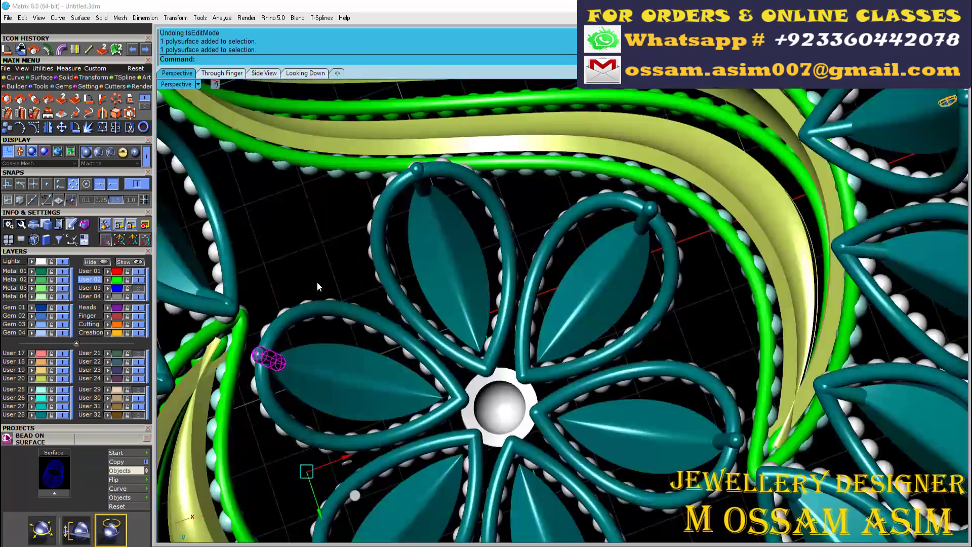
pyautogui.click(324, 384)
pyautogui.scroll(2, 324, 384)
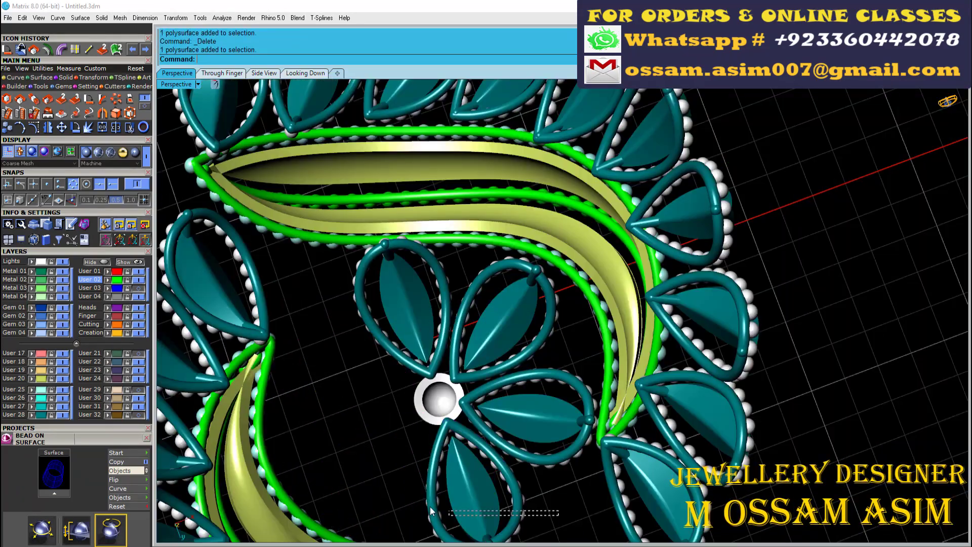
pyautogui.click(429, 506)
pyautogui.press('Delete')
# Delete the other extra leaves, keeping a single leaf with its frame
pyautogui.scroll(2, 615, 470)
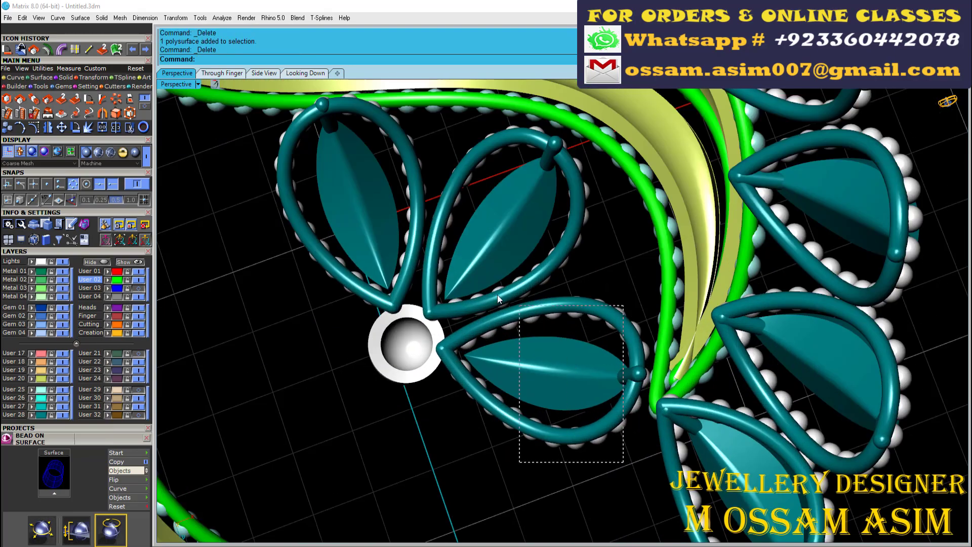
pyautogui.scroll(-2, 497, 294)
pyautogui.scroll(2, 449, 296)
pyautogui.click(580, 305)
pyautogui.press('Delete')
pyautogui.scroll(3, 442, 469)
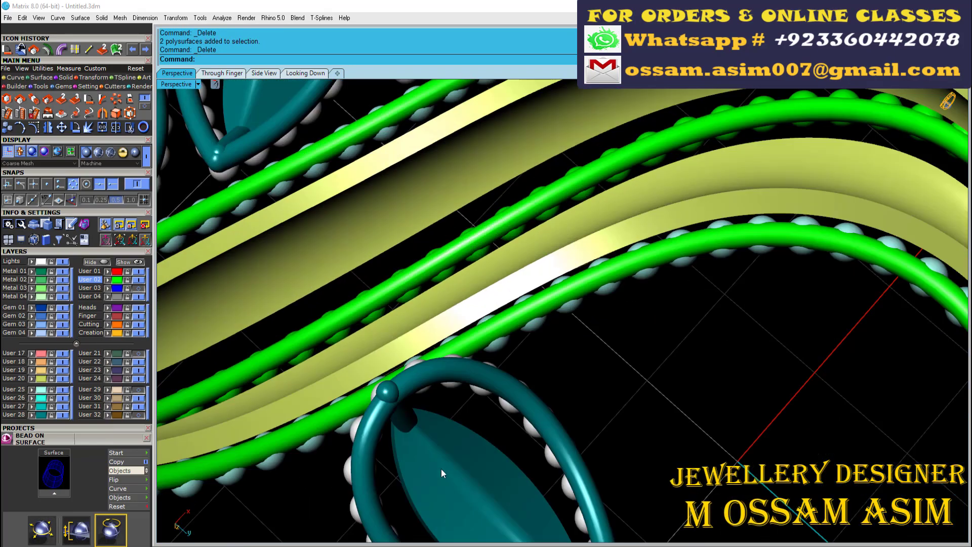
pyautogui.click(442, 469)
pyautogui.scroll(-3, 430, 406)
pyautogui.scroll(3, 518, 469)
pyautogui.scroll(-3, 518, 469)
# Mirror the leaf across a plane in the side view to copy it
pyautogui.click(222, 73)
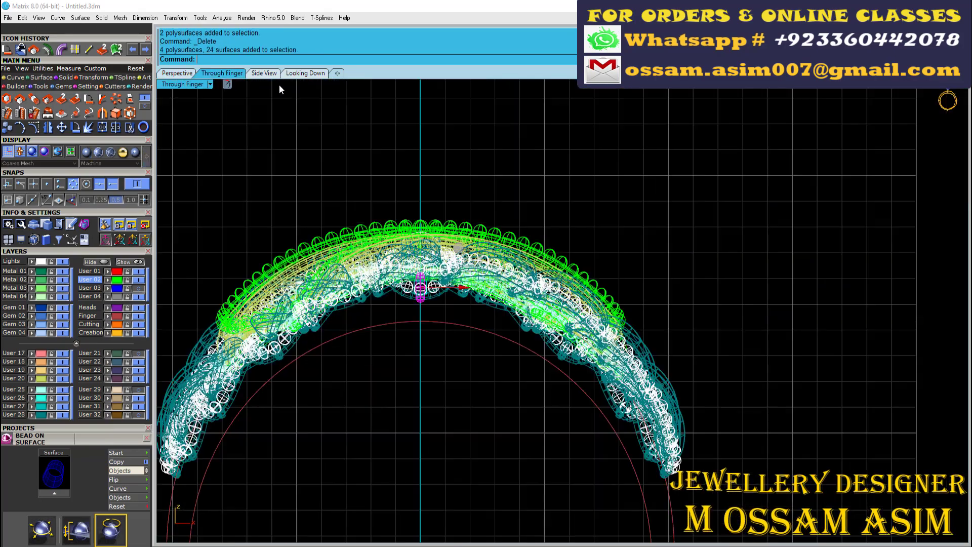
pyautogui.click(264, 73)
pyautogui.write('mirror')
pyautogui.press('Return')
pyautogui.click(594, 302)
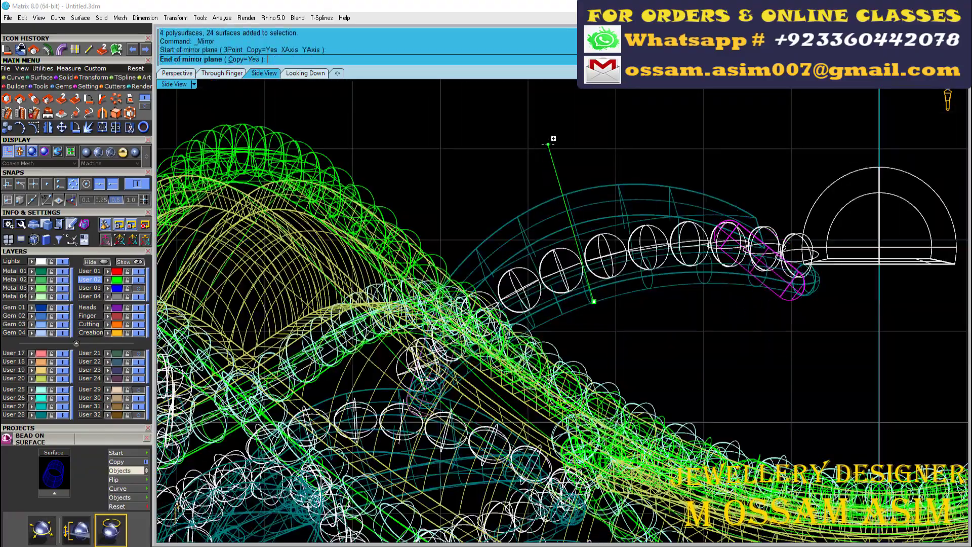
pyautogui.click(548, 144)
# Group the leaf pieces into one object in the shaded perspective view
pyautogui.scroll(3, 742, 223)
pyautogui.scroll(-5, 814, 290)
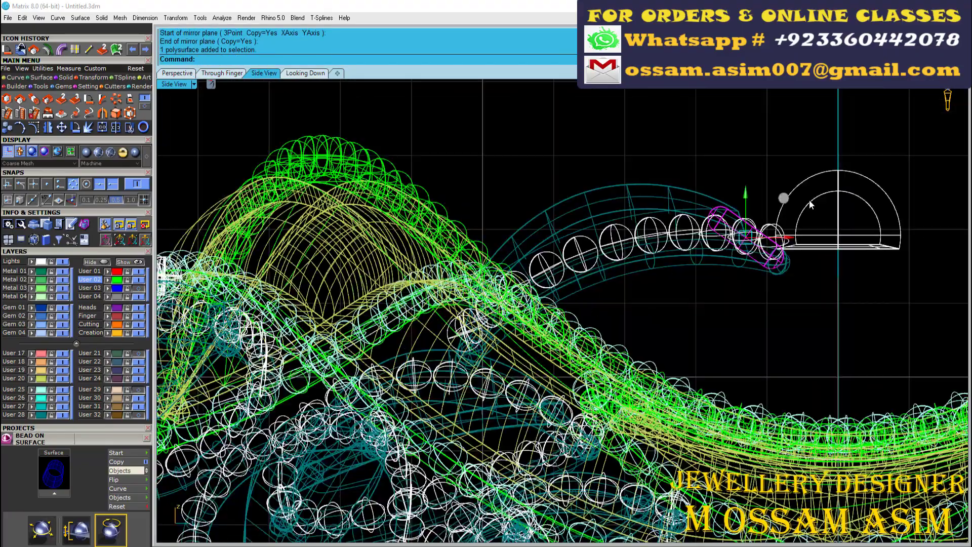
pyautogui.click(507, 157)
pyautogui.click(177, 73)
pyautogui.hotkey('ctrl', 'g')
# Polar-array the grouped leaf around centre 0 with 6 items over 360°
pyautogui.moveTo(467, 295); pyautogui.dragTo(436, 175, button='right')
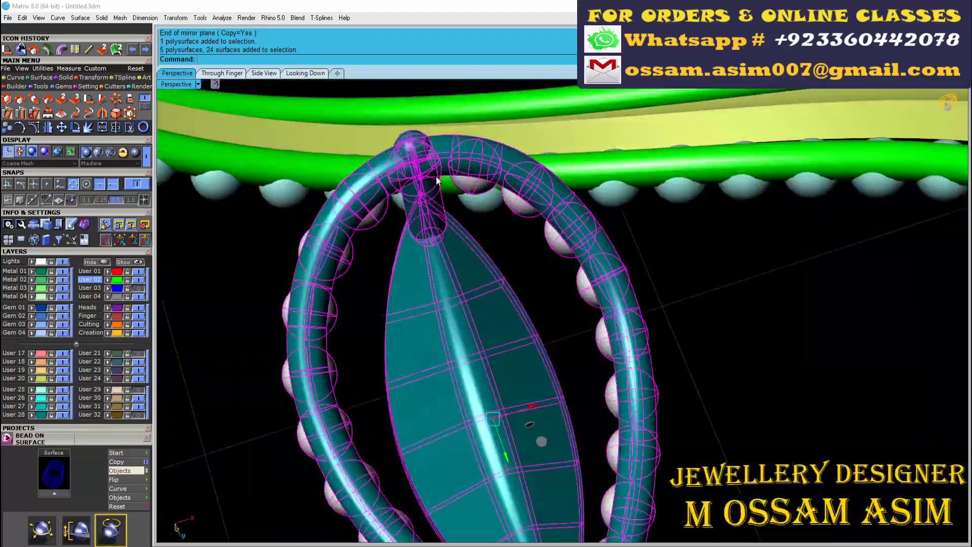
pyautogui.scroll(-4, 430, 285)
pyautogui.scroll(3, 443, 281)
pyautogui.scroll(-2, 443, 281)
pyautogui.scroll(-3, 469, 253)
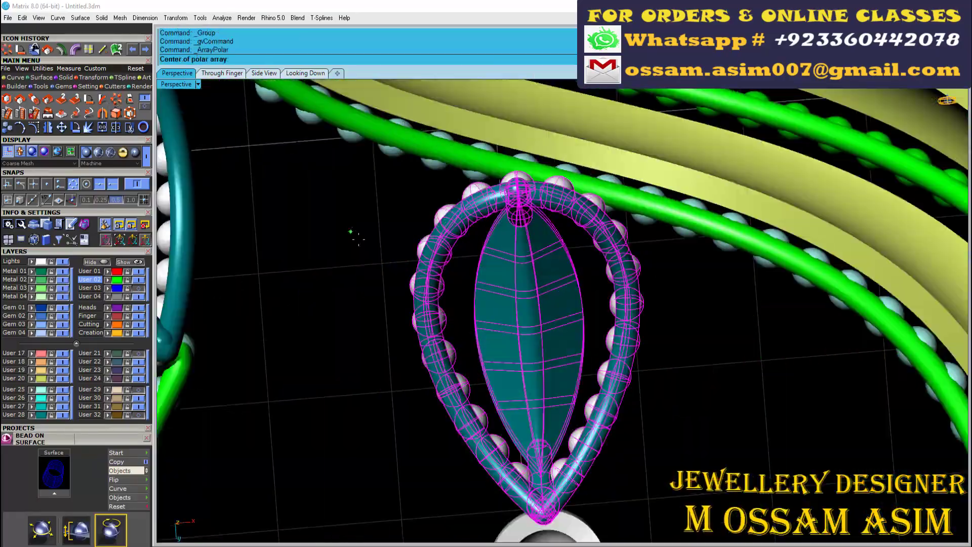
pyautogui.write('0')
pyautogui.press('Return')
pyautogui.scroll(-3, 469, 242)
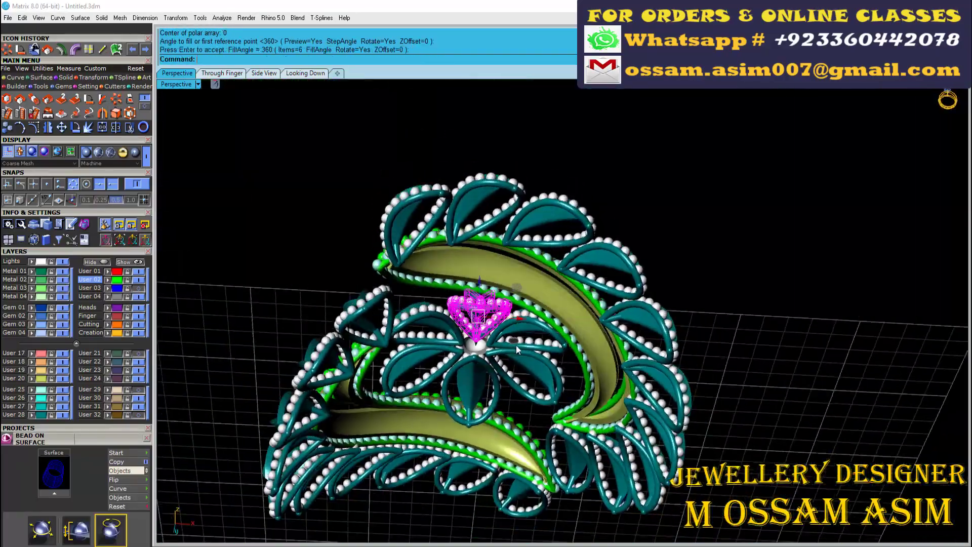
pyautogui.moveTo(515, 345)
pyautogui.mouseDown(button='right')
pyautogui.moveTo(373, 207)
pyautogui.moveTo(105, 156)
pyautogui.mouseUp(button='right')
# In shaded display, extract a lengthwise isocurve from the first teal petal tube
pyautogui.click(98, 152)
pyautogui.scroll(4, 288, 249)
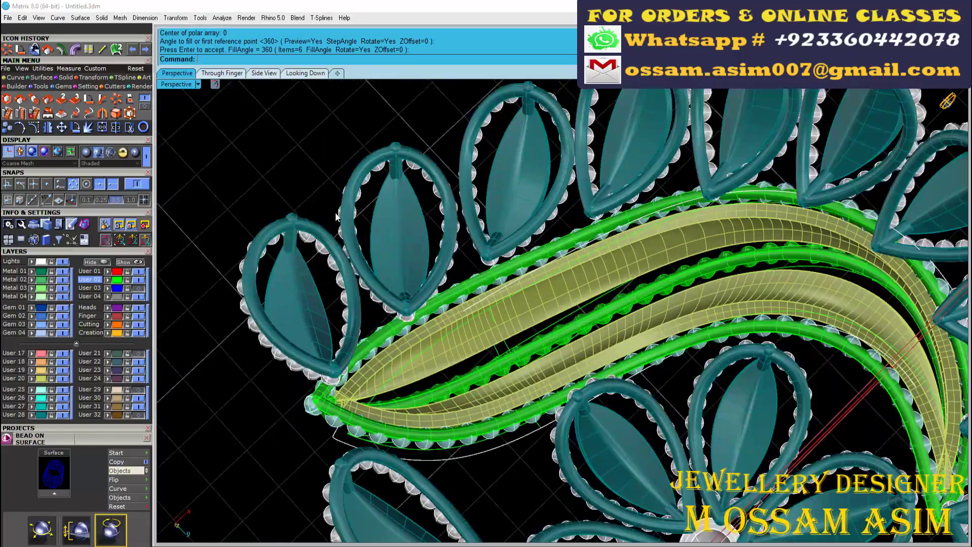
pyautogui.scroll(3, 288, 249)
pyautogui.scroll(2, 288, 249)
pyautogui.scroll(3, 301, 280)
pyautogui.click(582, 393)
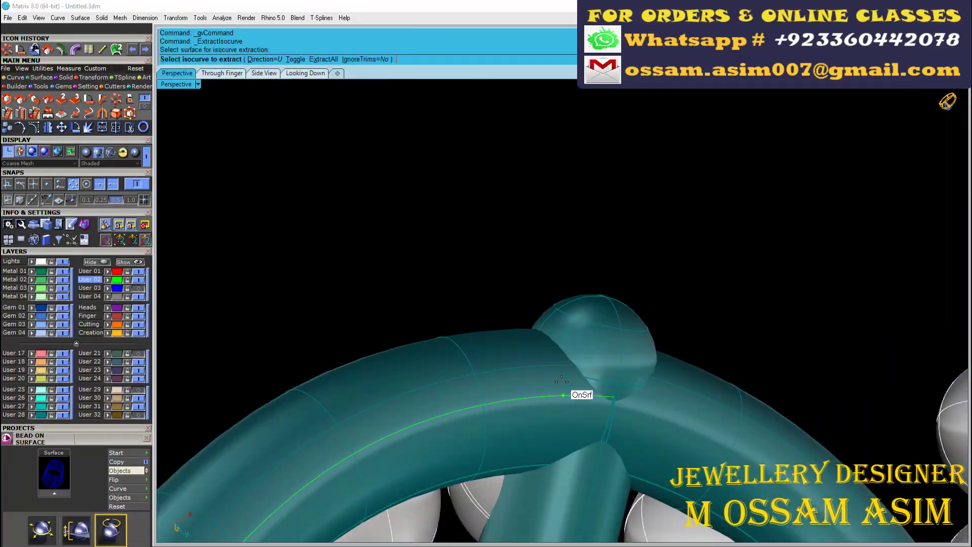
pyautogui.scroll(-3, 360, 321)
pyautogui.moveTo(360, 321); pyautogui.dragTo(542, 258, button='right')
pyautogui.scroll(3, 484, 248)
pyautogui.click(484, 248)
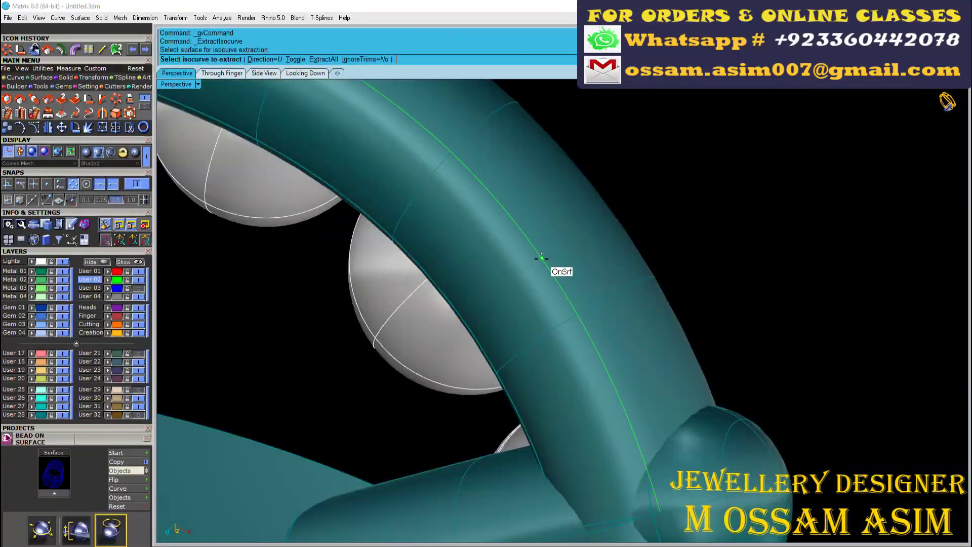
pyautogui.press('Return')
pyautogui.press('Return')
# Extract a lengthwise isocurve along the second petal tube
pyautogui.scroll(-3, 552, 274)
pyautogui.scroll(4, 623, 308)
pyautogui.click(624, 308)
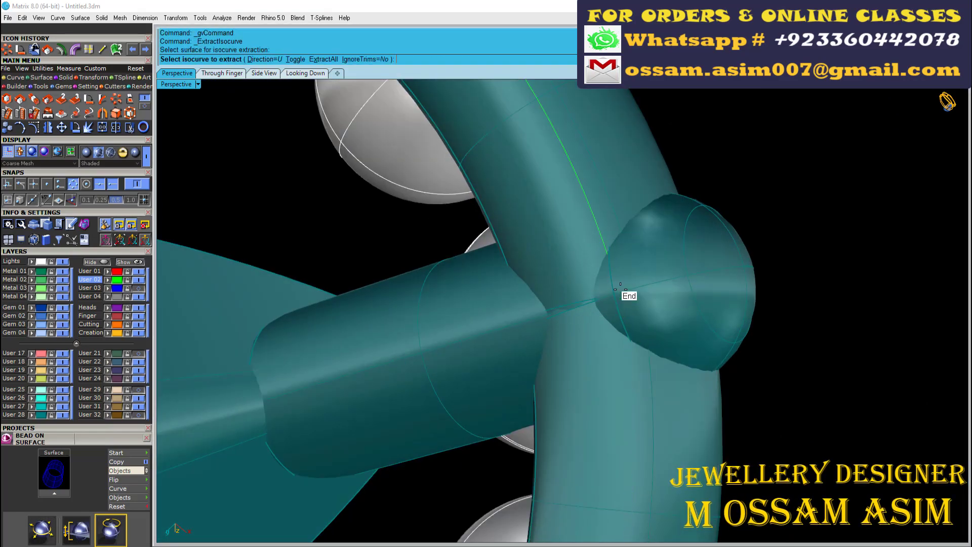
pyautogui.click(621, 288)
pyautogui.press('Return')
pyautogui.scroll(-3, 621, 293)
pyautogui.scroll(-2, 614, 263)
pyautogui.scroll(3, 648, 266)
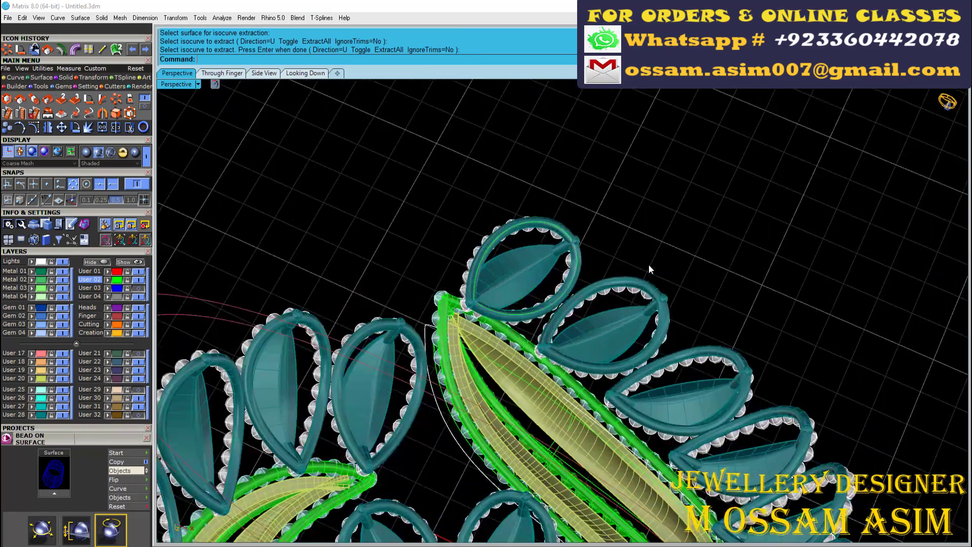
# Extract isocurves from the next petal tubes near the bead junction
pyautogui.press('Return')
pyautogui.scroll(5, 649, 268)
pyautogui.click(679, 297)
pyautogui.press('Return')
pyautogui.press('Return')
pyautogui.scroll(2, 691, 307)
pyautogui.click(730, 350)
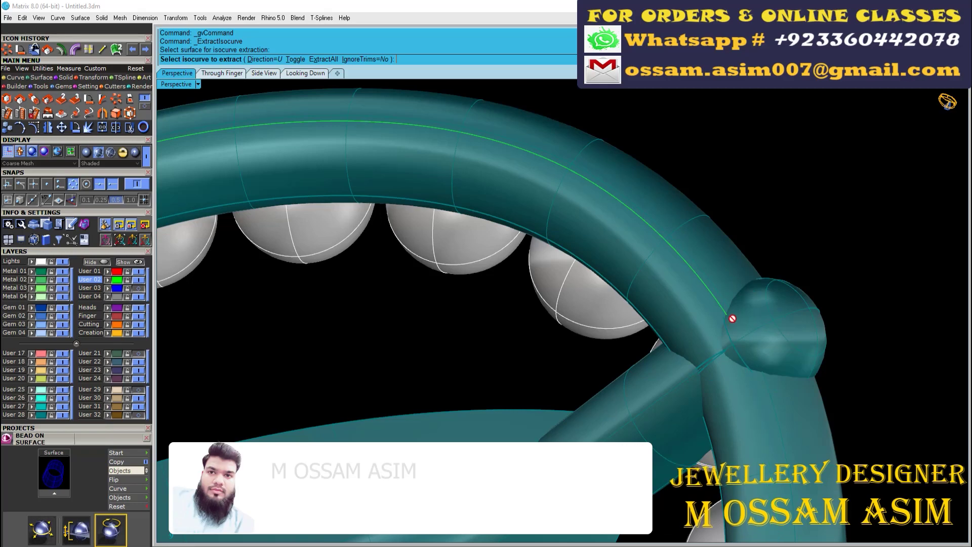
pyautogui.scroll(3, 732, 322)
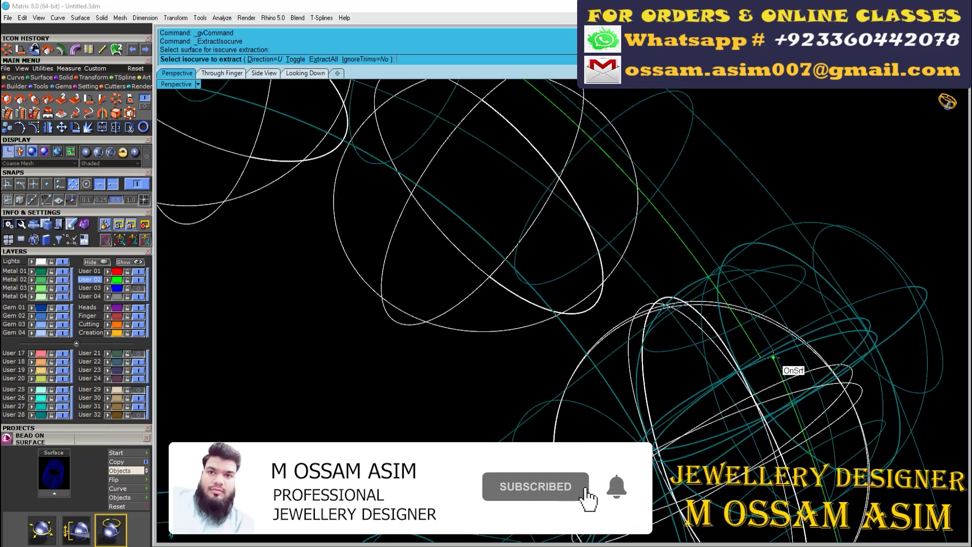
pyautogui.click(284, 195)
pyautogui.press('Return')
pyautogui.scroll(-8, 664, 259)
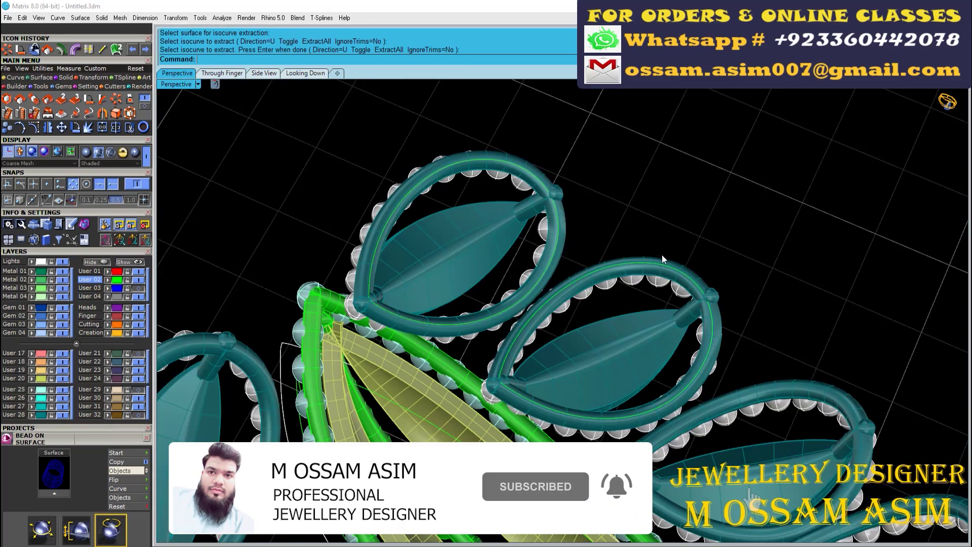
# Repeat Extract Isocurve, keeping the extracted curves on further petal tubes
pyautogui.press('Return')
pyautogui.scroll(3, 661, 243)
pyautogui.scroll(3, 658, 223)
pyautogui.scroll(3, 655, 201)
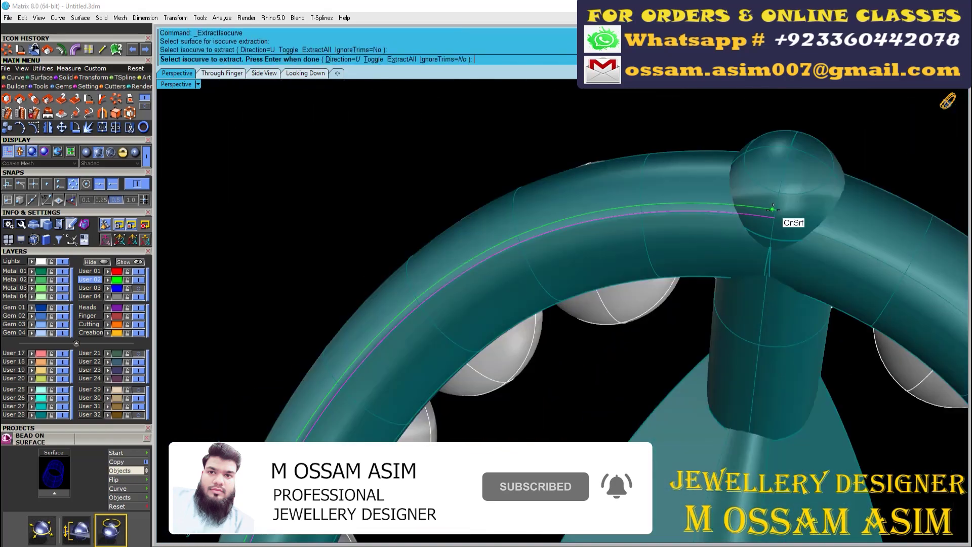
pyautogui.press('Return')
pyautogui.scroll(-5, 410, 218)
pyautogui.scroll(2, 388, 262)
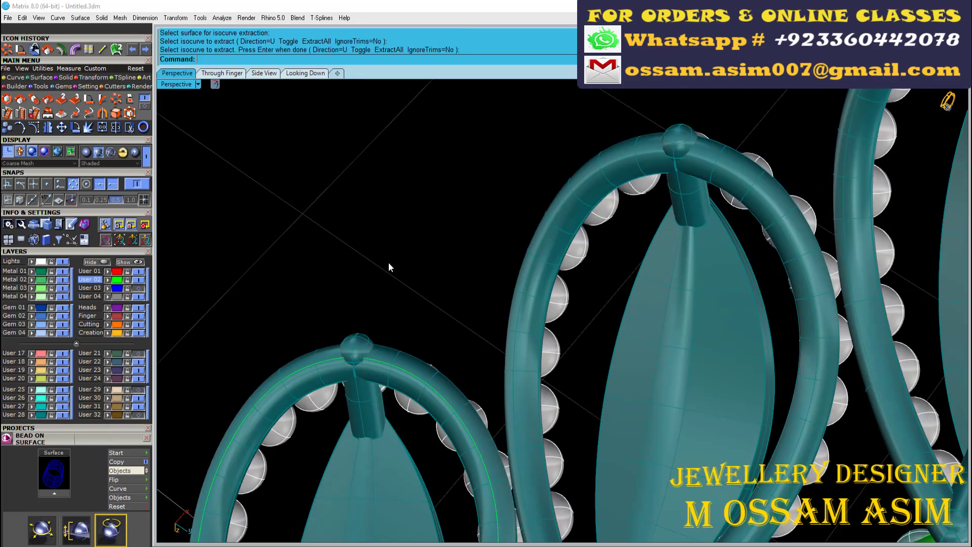
pyautogui.press('Return')
pyautogui.scroll(5, 716, 166)
pyautogui.press('Return')
pyautogui.press('Return')
pyautogui.scroll(2, 752, 162)
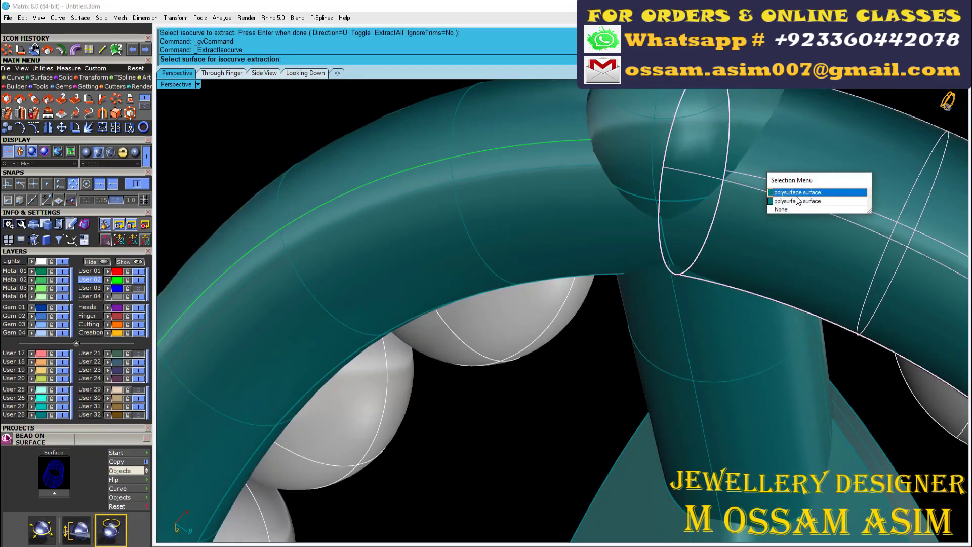
# Pick another lengthwise isocurve along a petal tube, then select the next tube
pyautogui.press('Return')
pyautogui.press('Return')
pyautogui.scroll(-5, 470, 234)
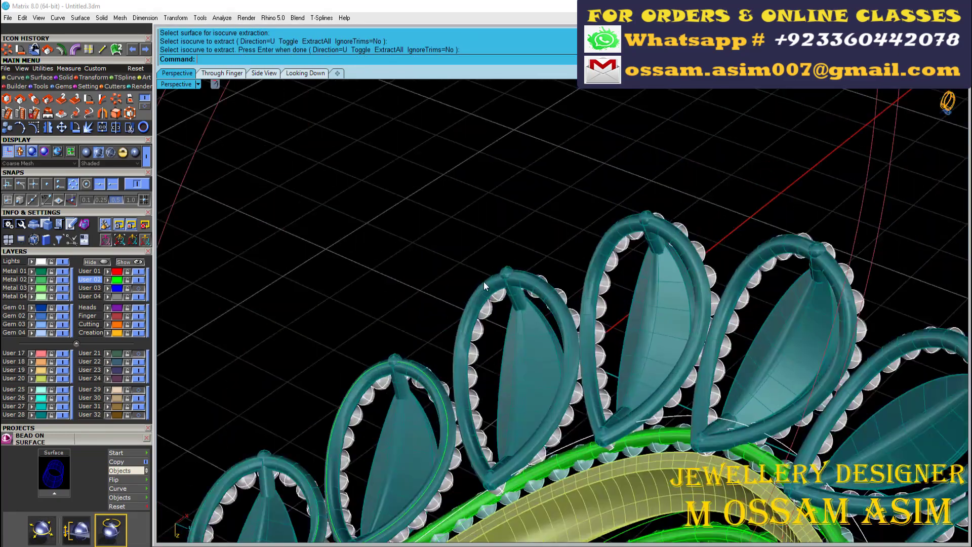
pyautogui.scroll(5, 569, 214)
pyautogui.click(640, 136)
pyautogui.scroll(-2, 640, 136)
pyautogui.press('Return')
pyautogui.press('Return')
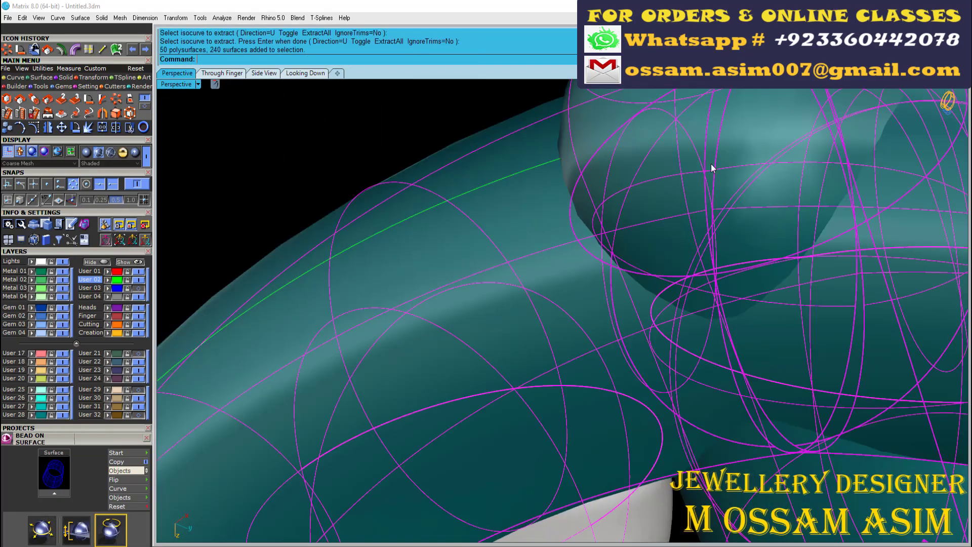
pyautogui.scroll(-2, 711, 163)
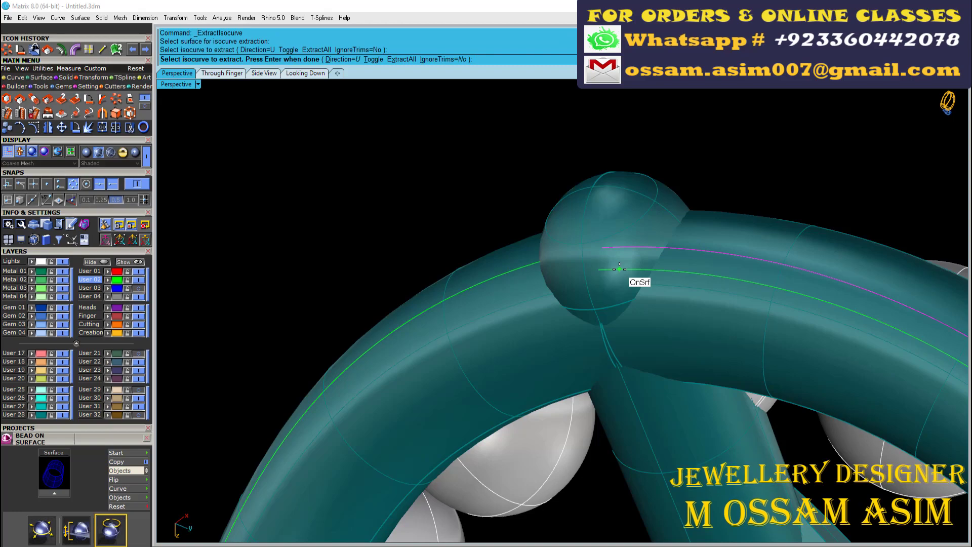
pyautogui.press('Return')
pyautogui.scroll(-4, 605, 271)
pyautogui.scroll(1, 580, 267)
pyautogui.scroll(2, 636, 217)
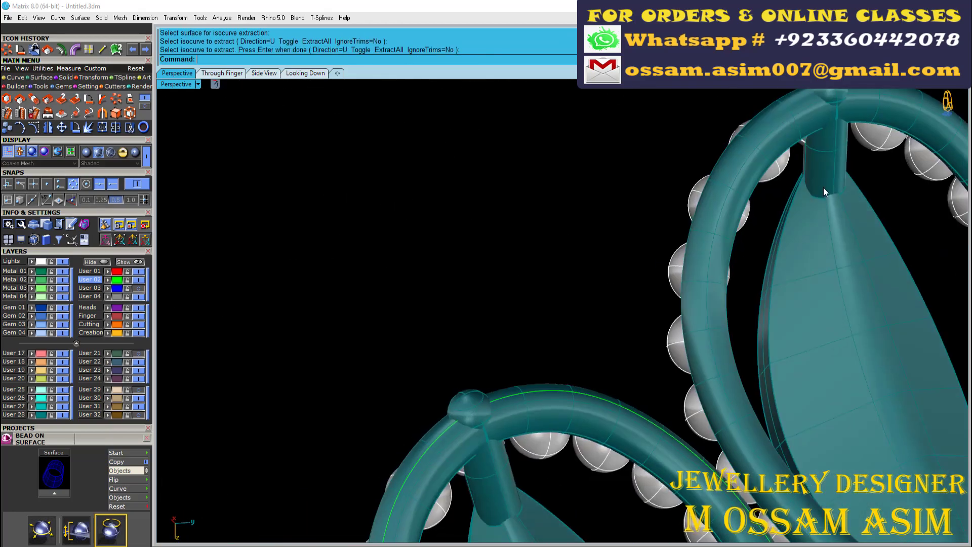
pyautogui.scroll(2, 823, 188)
pyautogui.press('Return')
pyautogui.click(702, 236)
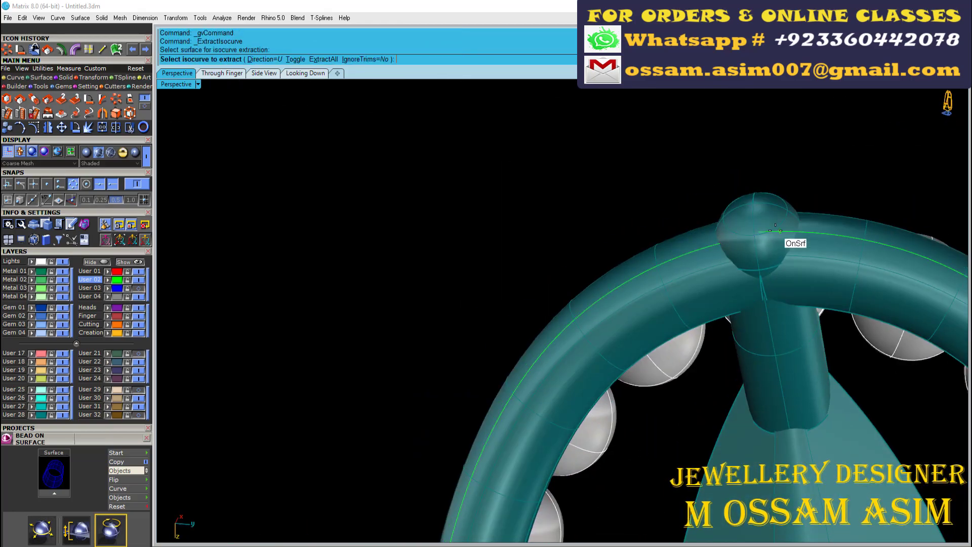
# Cancel the pending isocurve pick and restart the extraction
pyautogui.press('Escape')
pyautogui.scroll(-3, 775, 228)
pyautogui.hotkey('ctrl', 'a')
pyautogui.scroll(3, 708, 229)
pyautogui.press('Return')
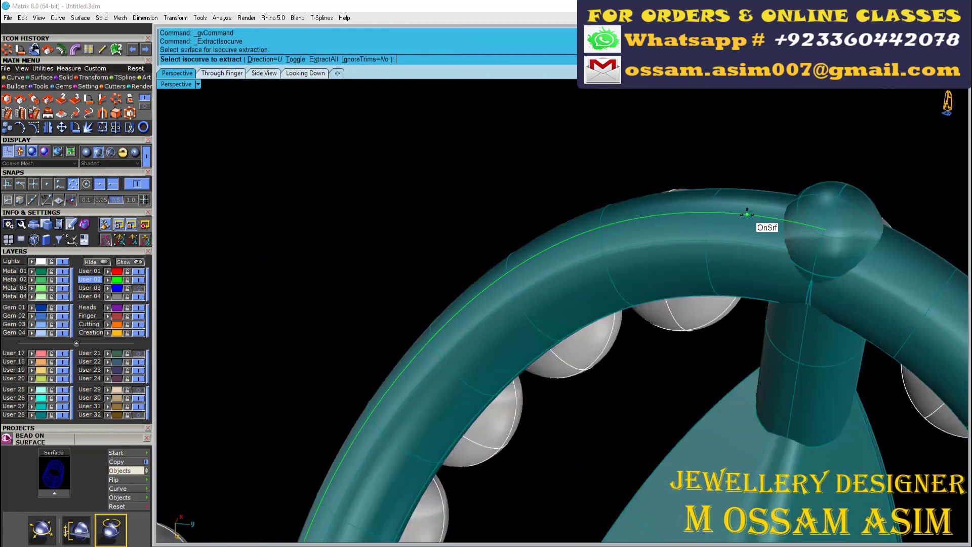
pyautogui.scroll(-3, 828, 225)
pyautogui.scroll(3, 746, 223)
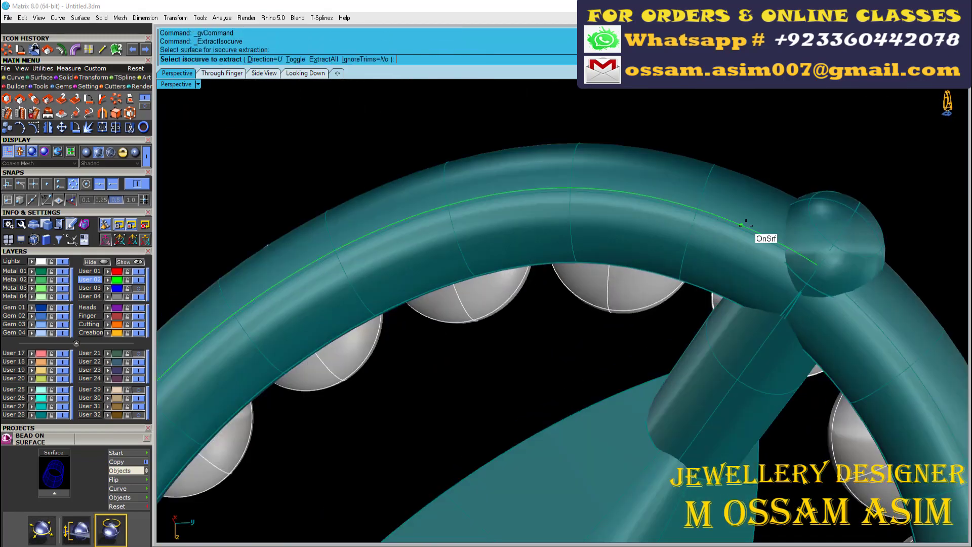
pyautogui.scroll(-2, 836, 253)
pyautogui.scroll(-2, 614, 217)
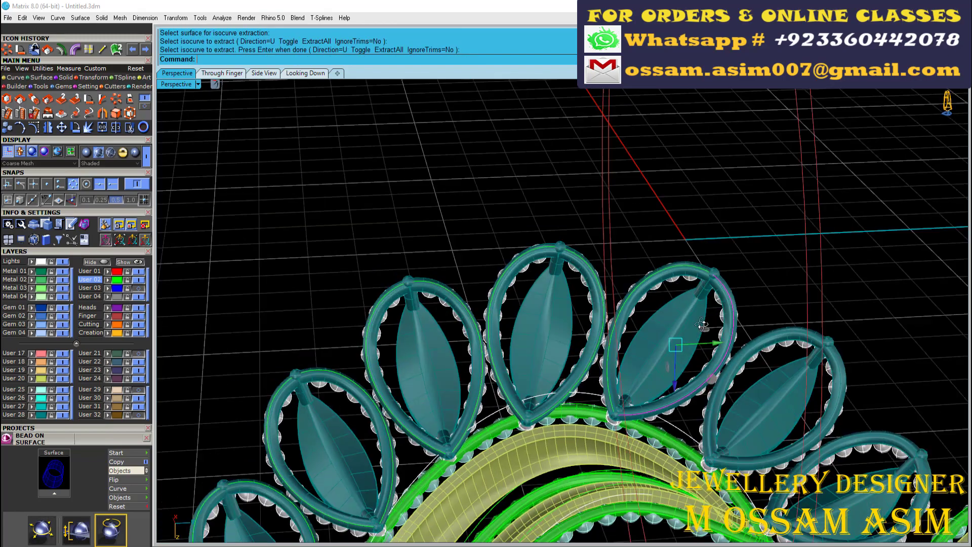
pyautogui.scroll(2, 709, 278)
pyautogui.scroll(2, 799, 313)
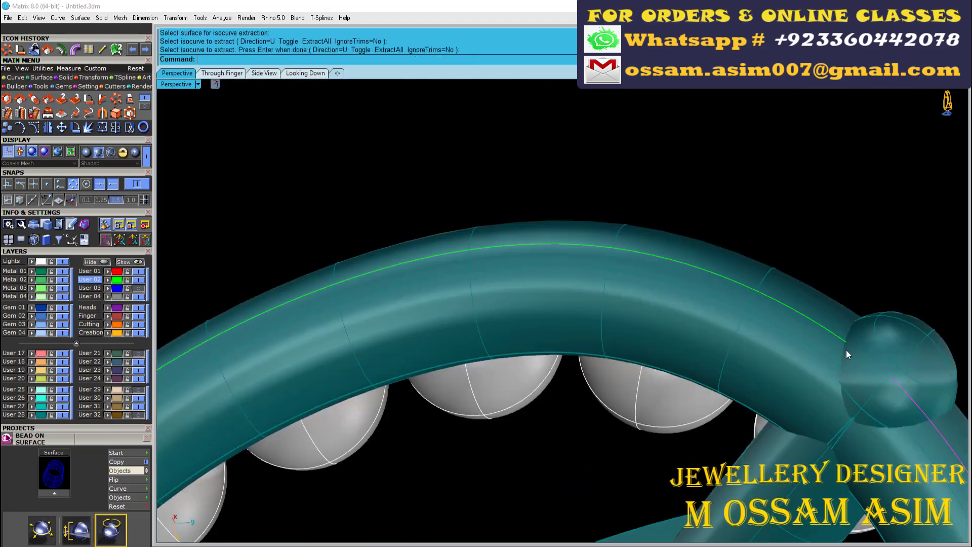
pyautogui.scroll(-3, 760, 329)
pyautogui.scroll(3, 749, 348)
# Extract an isocurve from one more petal tube surface
pyautogui.press('Return')
pyautogui.click(586, 185)
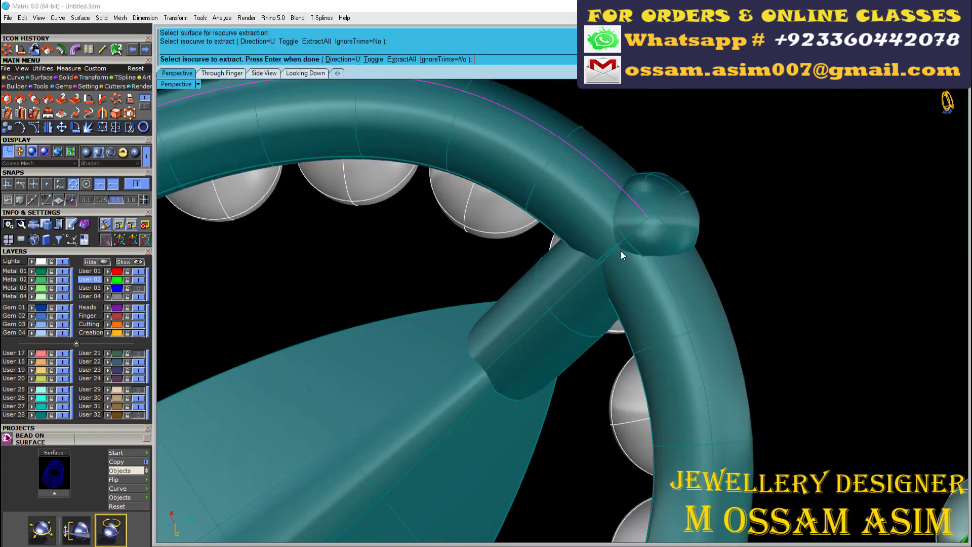
pyautogui.press('Return')
pyautogui.scroll(-3, 642, 220)
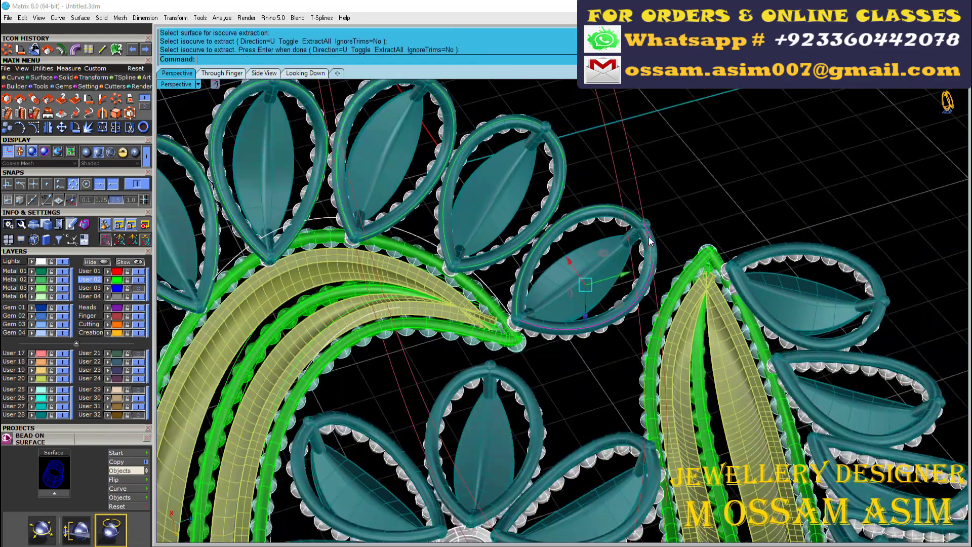
pyautogui.scroll(1, 669, 284)
pyautogui.scroll(1, 696, 247)
pyautogui.scroll(4, 696, 253)
# Extract a lengthwise isocurve along the green gallery tube
pyautogui.press('Return')
pyautogui.click(699, 260)
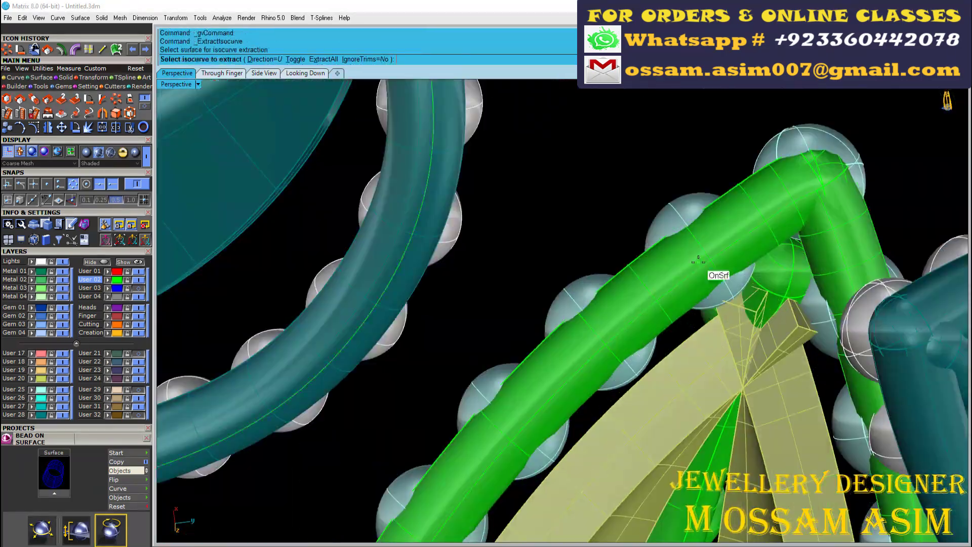
pyautogui.click(853, 203)
pyautogui.press('Return')
# Select every object in the model, ready to hide the solids
pyautogui.scroll(-2, 643, 279)
pyautogui.scroll(-3, 688, 406)
pyautogui.scroll(-2, 688, 406)
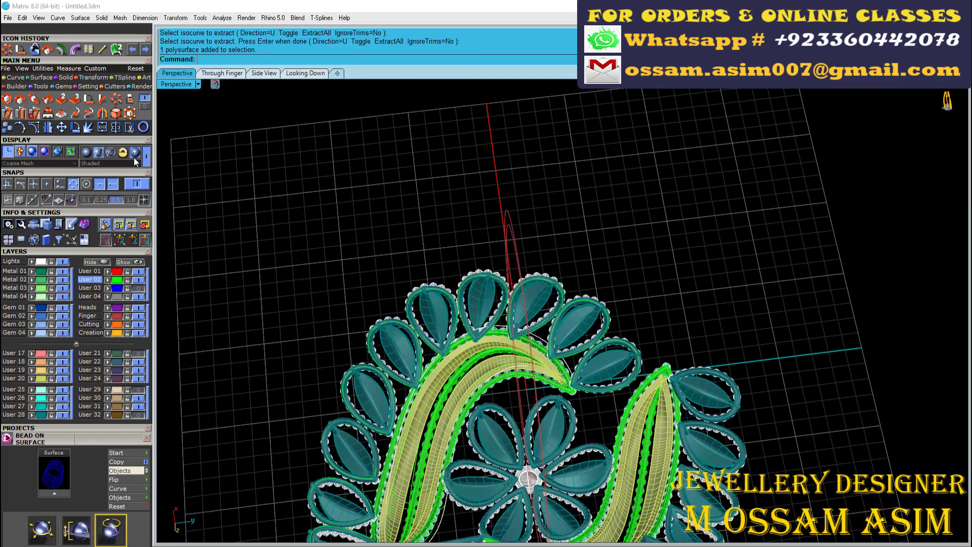
pyautogui.scroll(-2, 556, 376)
pyautogui.hotkey('ctrl', 'a')
# Hide the solid parts, then group the shank's curves and hide them
pyautogui.hotkey('ctrl', 'h')
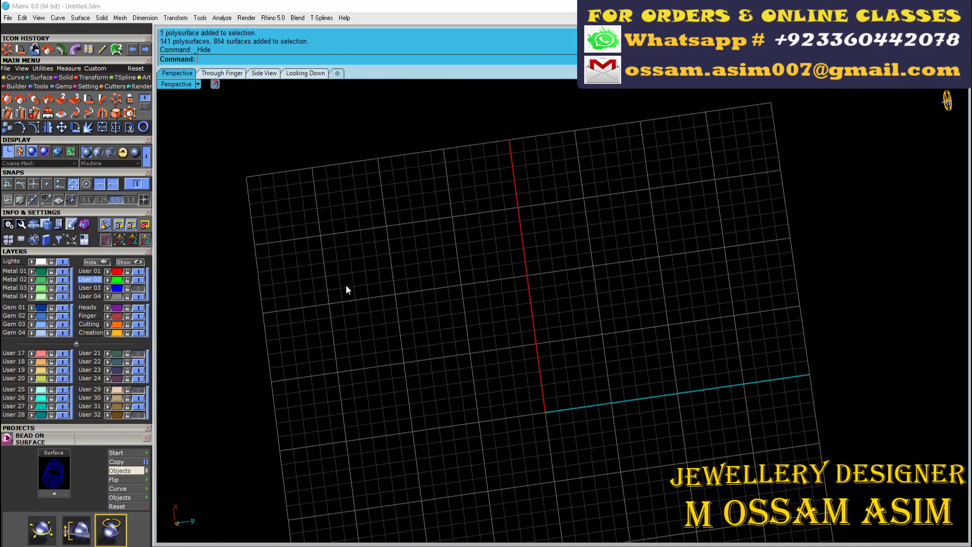
pyautogui.scroll(2, 446, 321)
pyautogui.scroll(5, 486, 405)
pyautogui.scroll(-5, 396, 323)
pyautogui.click(397, 323)
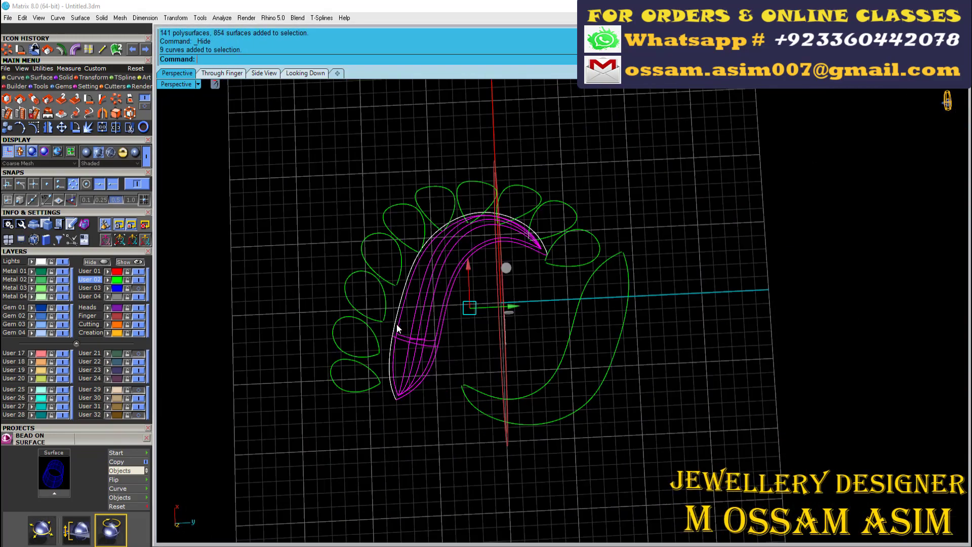
pyautogui.scroll(2, 402, 290)
pyautogui.hotkey('ctrl', 'g')
pyautogui.hotkey('ctrl', 'h')
# Group the petal outline curves, leaving three curves out of the selection
pyautogui.scroll(-3, 445, 348)
pyautogui.scroll(-3, 447, 353)
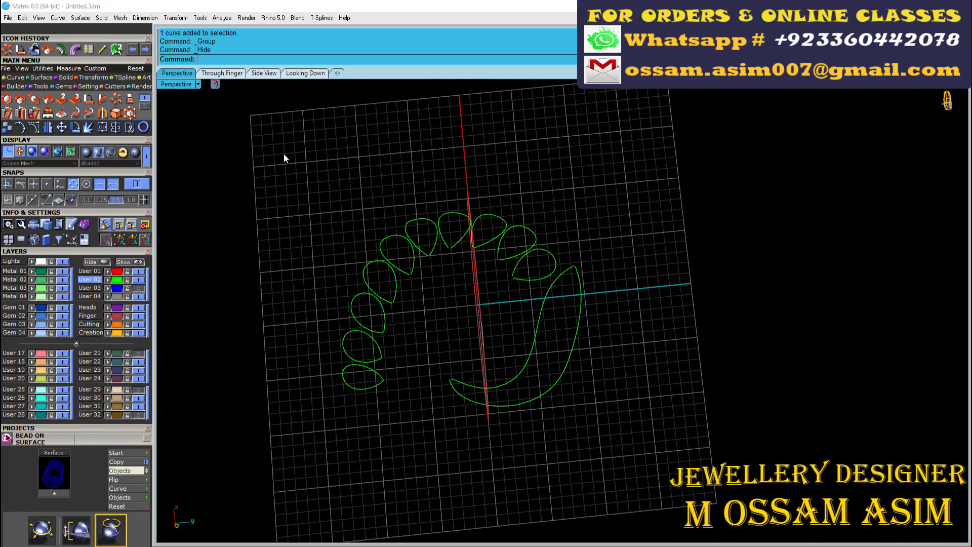
pyautogui.moveTo(284, 156); pyautogui.dragTo(510, 337)
pyautogui.scroll(3, 434, 405)
pyautogui.moveTo(434, 406)
pyautogui.mouseDown(button='right')
pyautogui.moveTo(409, 390)
pyautogui.moveTo(335, 381)
pyautogui.mouseUp(button='right')
pyautogui.hotkey('ctrl', 'g')
pyautogui.scroll(3, 535, 359)
pyautogui.scroll(-3, 535, 359)
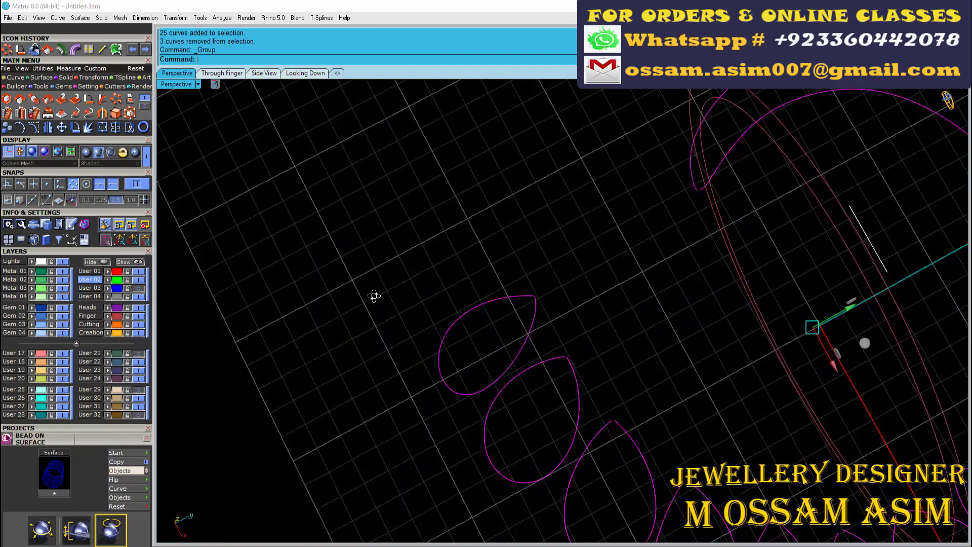
# Start an interpolated curve on the petal outline, then abandon the misplaced attempt
pyautogui.click(15, 77)
pyautogui.click(33, 99)
pyautogui.scroll(3, 428, 354)
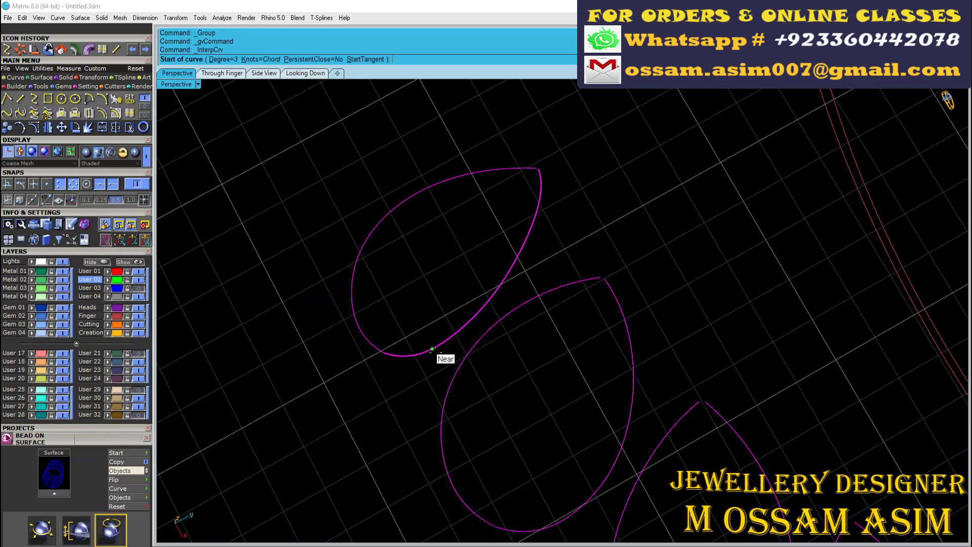
pyautogui.click(436, 350)
pyautogui.scroll(-3, 460, 412)
pyautogui.scroll(3, 567, 471)
pyautogui.click(567, 470)
pyautogui.scroll(-3, 460, 361)
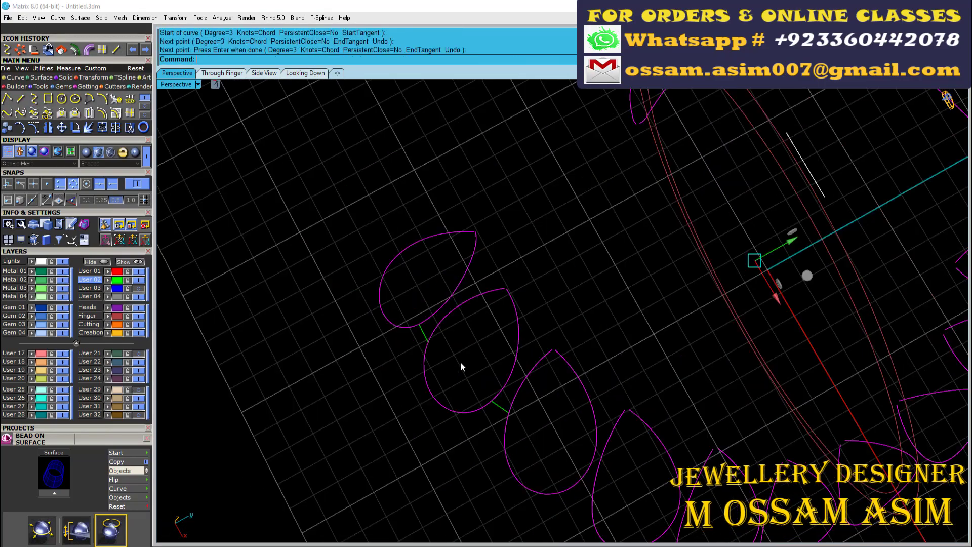
# Draw an interpolated curve joining two adjacent leaves
pyautogui.press('Return')
pyautogui.press('Return')
pyautogui.scroll(3, 563, 450)
pyautogui.click(458, 256)
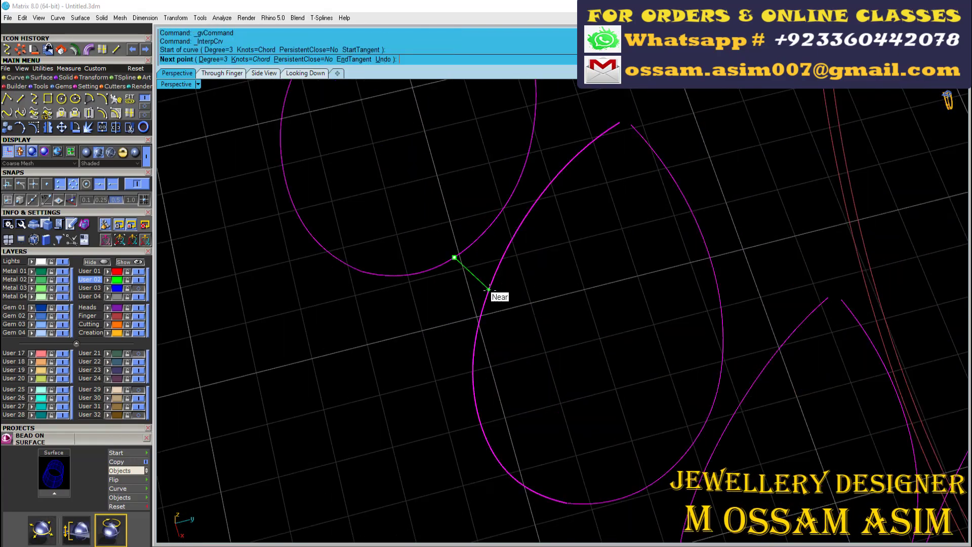
pyautogui.scroll(-3, 553, 348)
pyautogui.scroll(3, 554, 347)
pyautogui.click(497, 335)
pyautogui.press('Return')
pyautogui.press('Return')
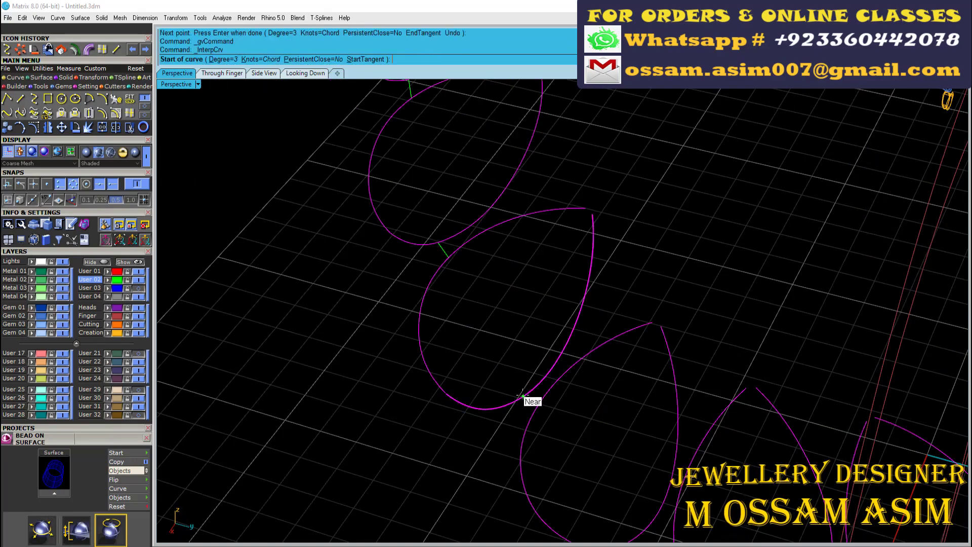
# Draw a second interpolated curve connecting the next pair of leaves
pyautogui.scroll(-3, 533, 391)
pyautogui.scroll(4, 531, 400)
pyautogui.click(510, 428)
pyautogui.scroll(-3, 537, 436)
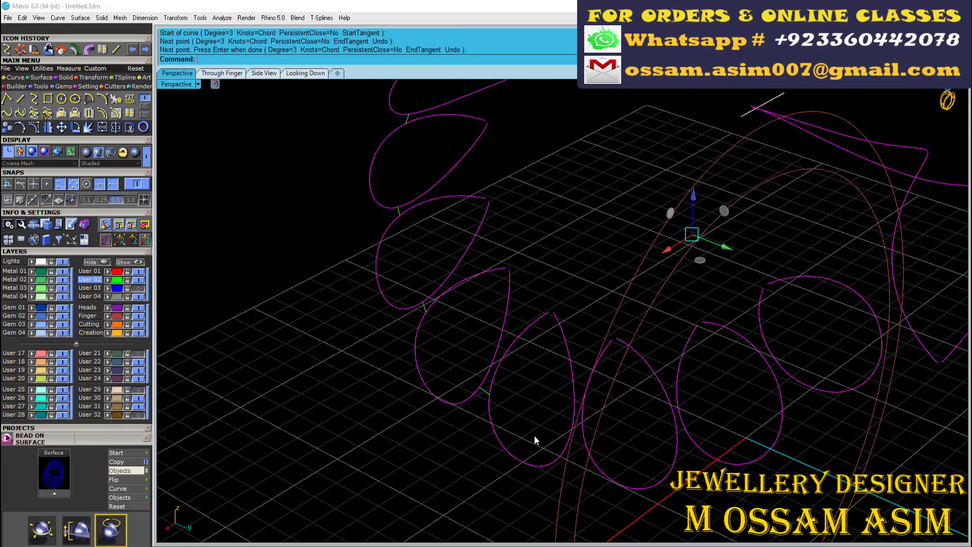
pyautogui.scroll(3, 534, 435)
pyautogui.scroll(1, 500, 413)
pyautogui.scroll(-3, 522, 412)
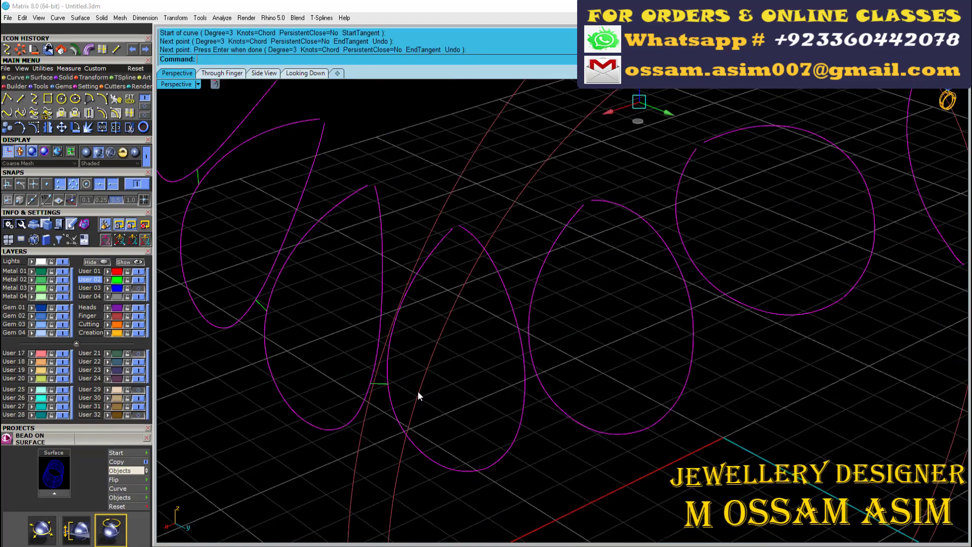
pyautogui.scroll(1, 418, 391)
pyautogui.scroll(-3, 534, 397)
pyautogui.scroll(4, 612, 344)
pyautogui.click(621, 333)
pyautogui.scroll(-3, 621, 333)
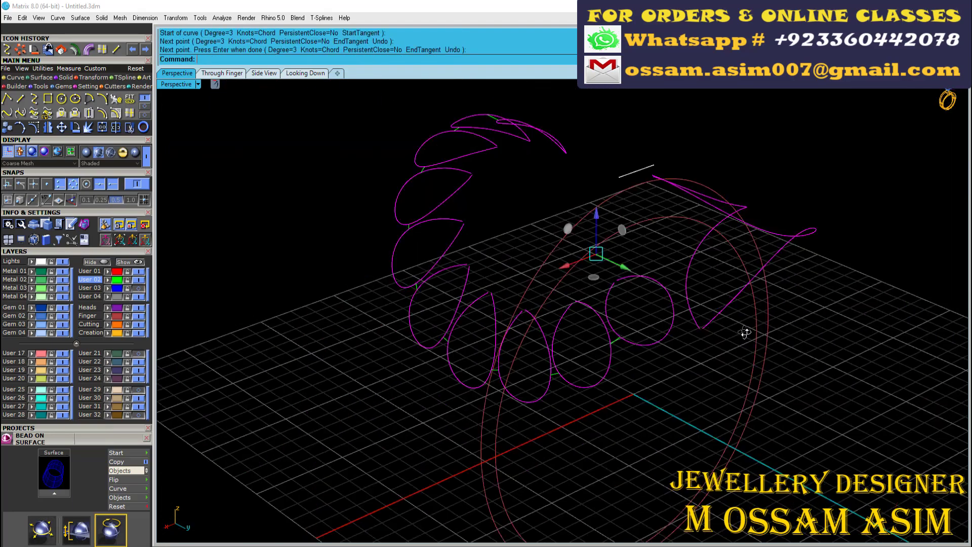
pyautogui.scroll(4, 654, 456)
pyautogui.press('Return')
pyautogui.scroll(-3, 630, 421)
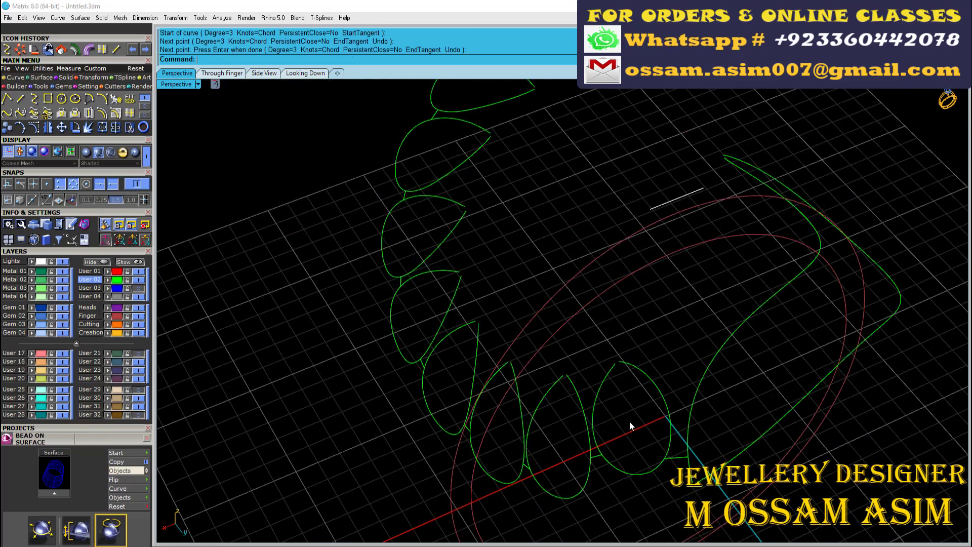
pyautogui.scroll(1, 646, 461)
# Delete the short stray white curve
pyautogui.scroll(1, 645, 461)
pyautogui.scroll(1, 545, 449)
pyautogui.scroll(-2, 545, 449)
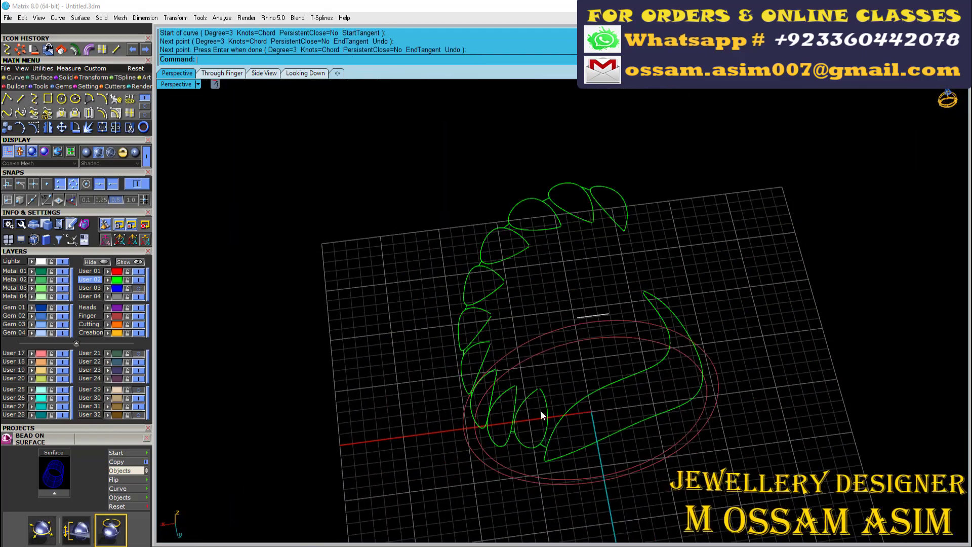
pyautogui.scroll(-2, 541, 411)
pyautogui.click(567, 318)
pyautogui.press('Delete')
# Select the petal and gallery curves and try a rotation about 0, then undo it
pyautogui.moveTo(446, 213); pyautogui.dragTo(733, 443)
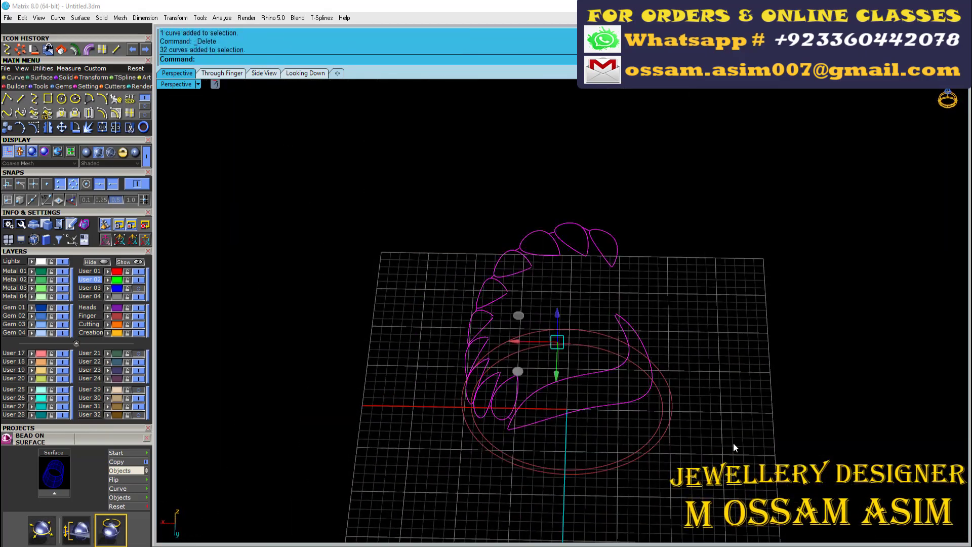
pyautogui.scroll(-2, 734, 442)
pyautogui.write('0')
pyautogui.press('Return')
pyautogui.click(596, 171)
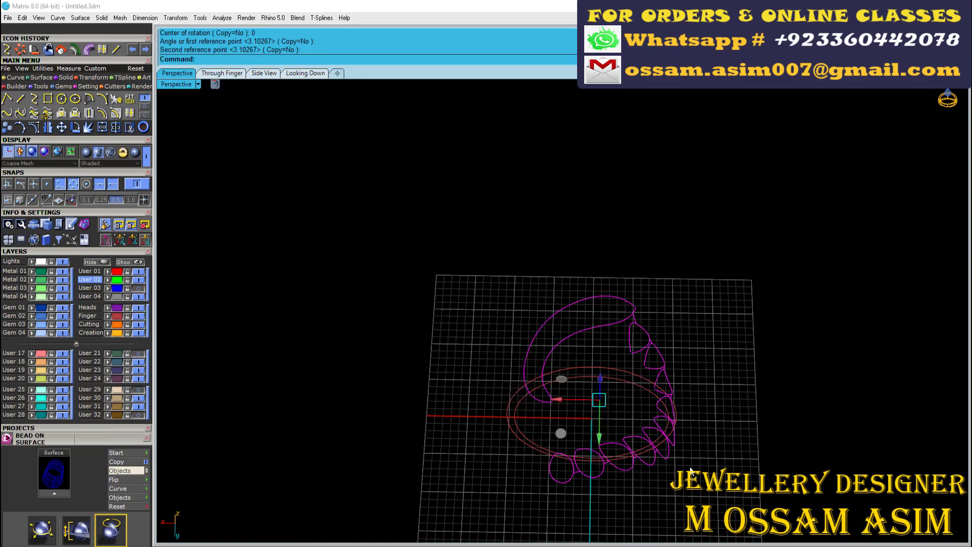
pyautogui.hotkey('ctrl', 'z')
pyautogui.hotkey('ctrl', 'v')
pyautogui.moveTo(652, 464); pyautogui.dragTo(767, 339, button='right')
pyautogui.scroll(3, 767, 344)
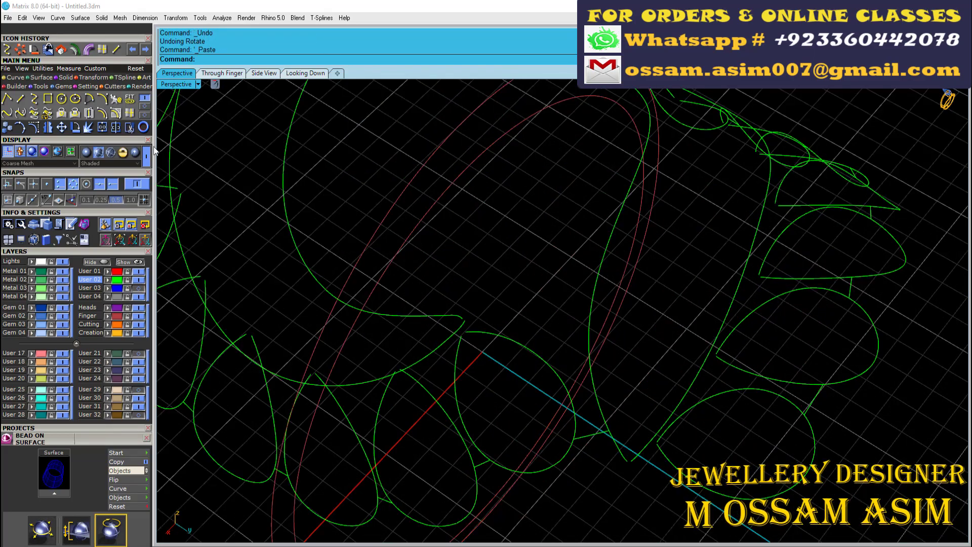
pyautogui.scroll(2, 719, 481)
# Add a helper line and blend between two curve ends to form the inner curve
pyautogui.click(652, 473)
pyautogui.scroll(-3, 679, 432)
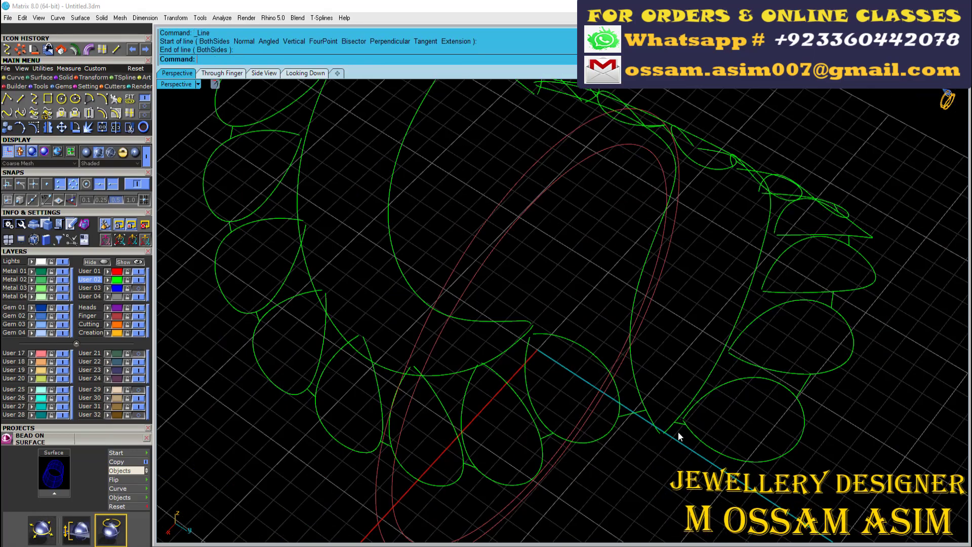
pyautogui.scroll(3, 679, 431)
pyautogui.click(532, 415)
pyautogui.click(582, 454)
pyautogui.scroll(-5, 582, 453)
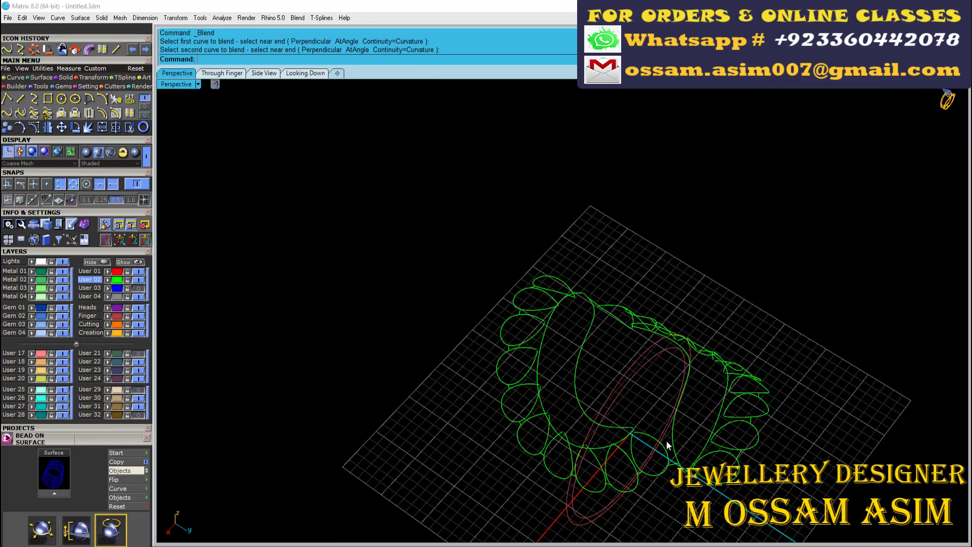
pyautogui.scroll(2, 643, 450)
pyautogui.scroll(3, 643, 450)
pyautogui.scroll(-4, 540, 481)
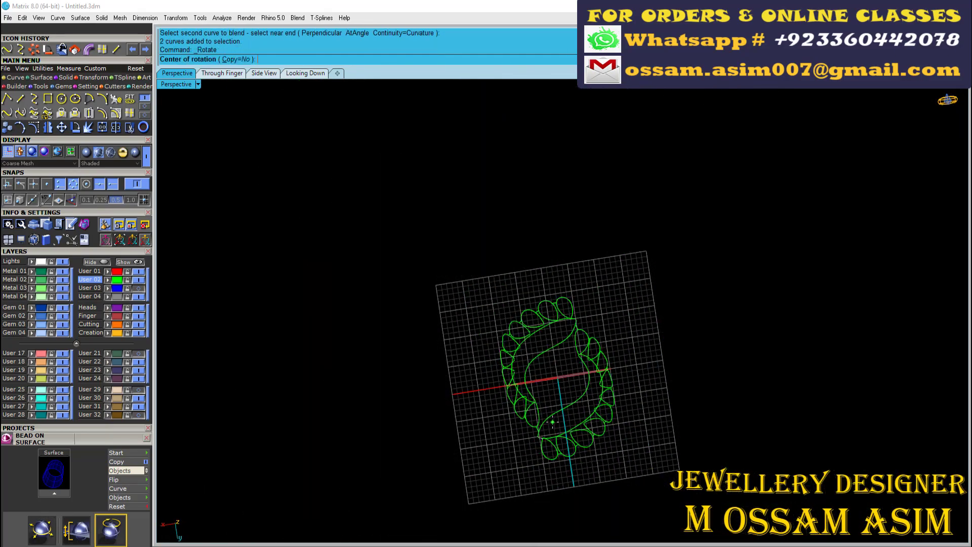
# Rotate a copy of the leaf-border curves 180° about the origin
pyautogui.write('0')
pyautogui.press('Return')
pyautogui.click(537, 245)
pyautogui.click(613, 514)
pyautogui.press('Return')
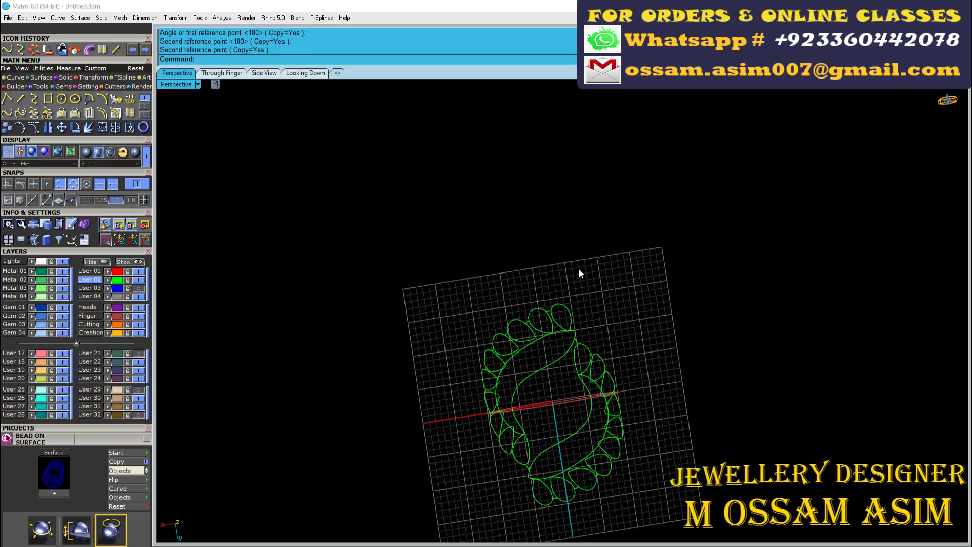
pyautogui.scroll(5, 579, 268)
pyautogui.moveTo(520, 332); pyautogui.dragTo(653, 193, button='right')
pyautogui.scroll(3, 293, 342)
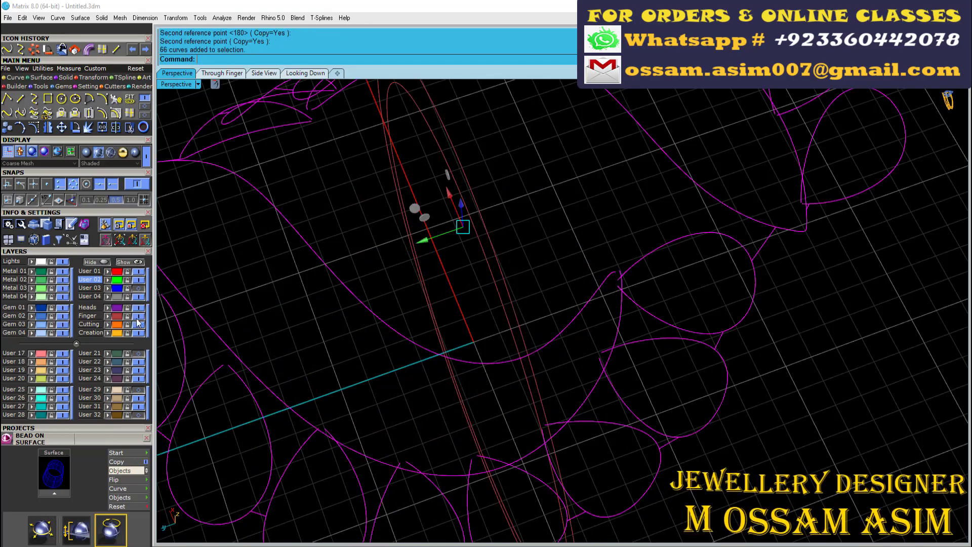
# Trim off the right part of the ellipse where the petal curves overlap
pyautogui.scroll(-5, 294, 346)
pyautogui.scroll(5, 456, 260)
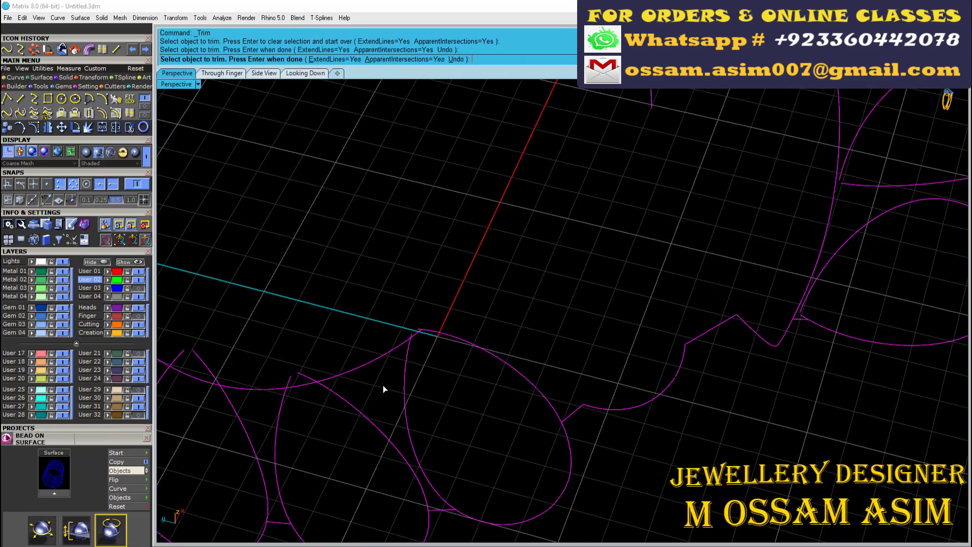
pyautogui.scroll(-5, 382, 400)
pyautogui.scroll(-3, 382, 400)
pyautogui.scroll(-2, 482, 402)
pyautogui.scroll(4, 482, 402)
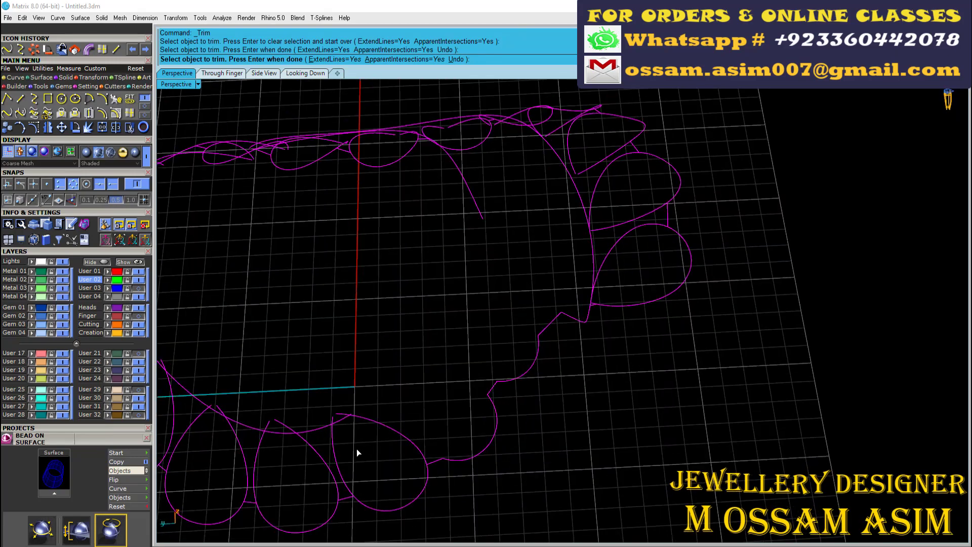
pyautogui.scroll(-4, 500, 390)
pyautogui.scroll(4, 532, 406)
pyautogui.moveTo(651, 302); pyautogui.dragTo(531, 406)
pyautogui.scroll(4, 446, 233)
pyautogui.click(364, 253)
# End the first trim pass and undo the last trim
pyautogui.moveTo(364, 253)
pyautogui.mouseDown(button='right')
pyautogui.moveTo(334, 261)
pyautogui.moveTo(486, 336)
pyautogui.moveTo(497, 454)
pyautogui.moveTo(581, 402)
pyautogui.moveTo(473, 226)
pyautogui.mouseUp(button='right')
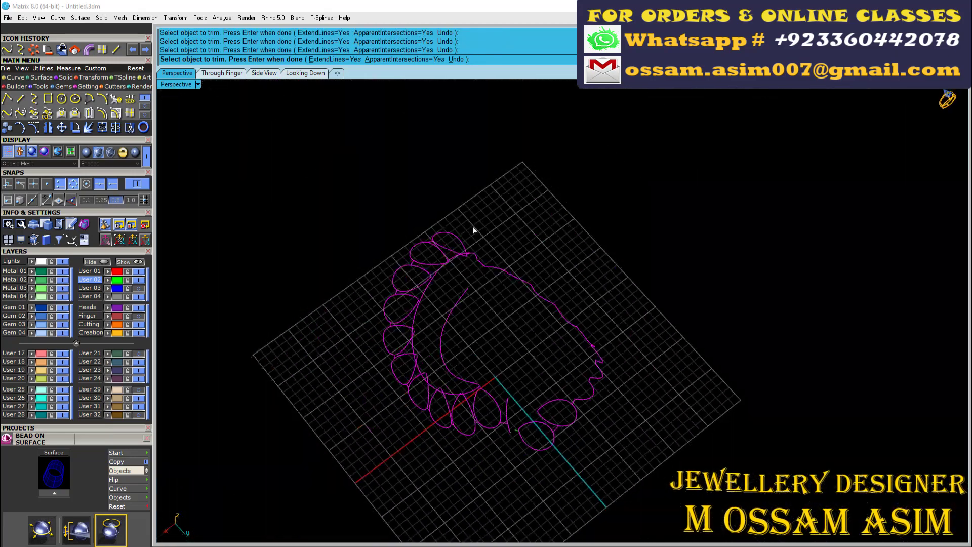
pyautogui.scroll(5, 484, 432)
pyautogui.scroll(-2, 515, 445)
pyautogui.moveTo(516, 445); pyautogui.dragTo(529, 436, button='right')
pyautogui.scroll(-5, 530, 436)
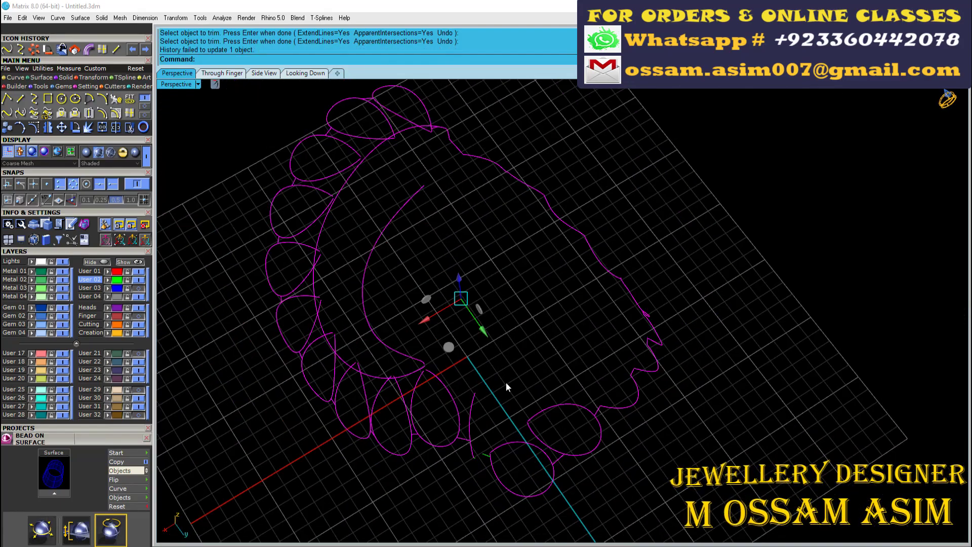
pyautogui.moveTo(506, 382); pyautogui.dragTo(503, 445, button='right')
pyautogui.press('Return')
pyautogui.hotkey('ctrl', 'z')
# Select all the ring curves and trim away the first overlapping curve piece
pyautogui.moveTo(699, 155); pyautogui.dragTo(317, 484)
pyautogui.scroll(5, 558, 443)
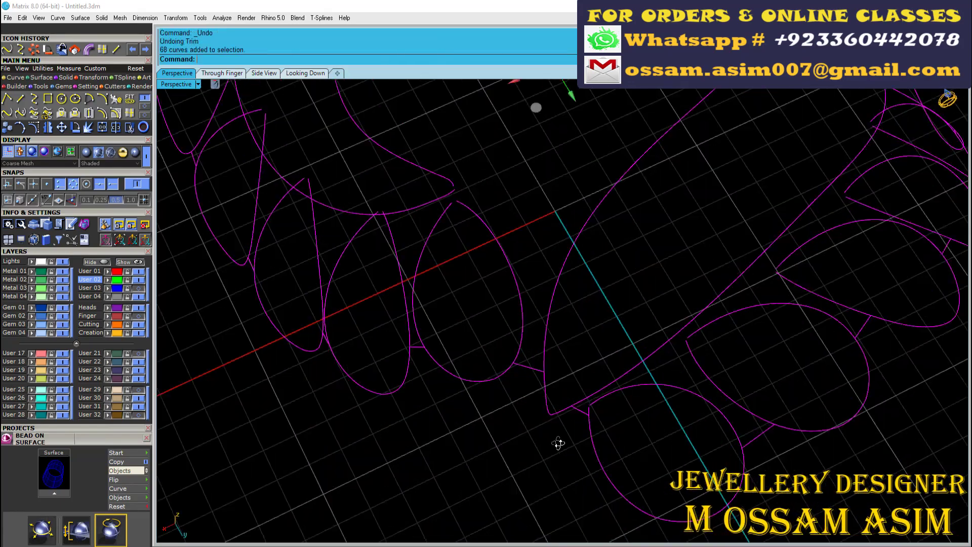
pyautogui.moveTo(558, 442)
pyautogui.mouseDown(button='right')
pyautogui.moveTo(567, 442)
pyautogui.moveTo(571, 347)
pyautogui.moveTo(445, 374)
pyautogui.mouseUp(button='right')
pyautogui.scroll(3, 445, 374)
pyautogui.scroll(3, 267, 257)
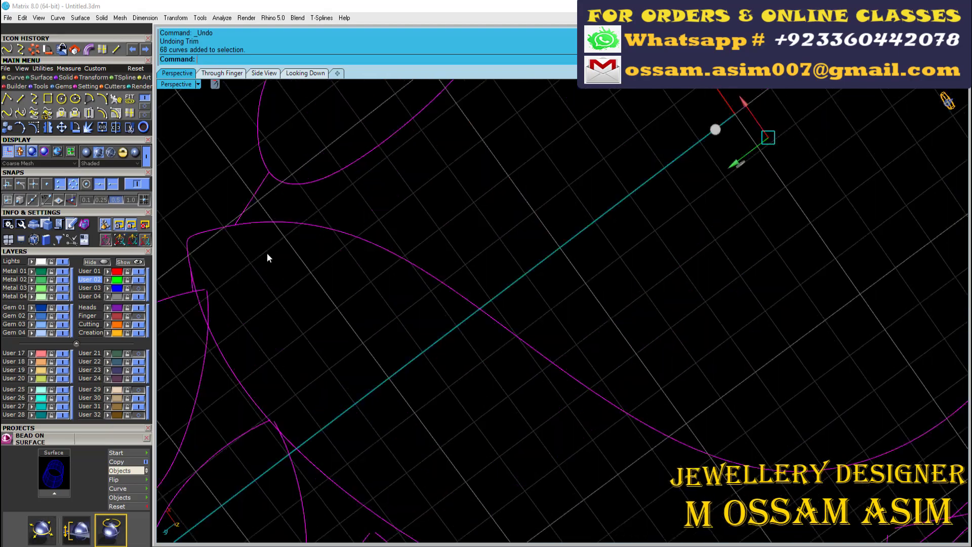
pyautogui.moveTo(266, 257); pyautogui.dragTo(256, 305, button='right')
pyautogui.scroll(-4, 257, 305)
pyautogui.press('Return')
pyautogui.scroll(5, 702, 279)
pyautogui.click(702, 301)
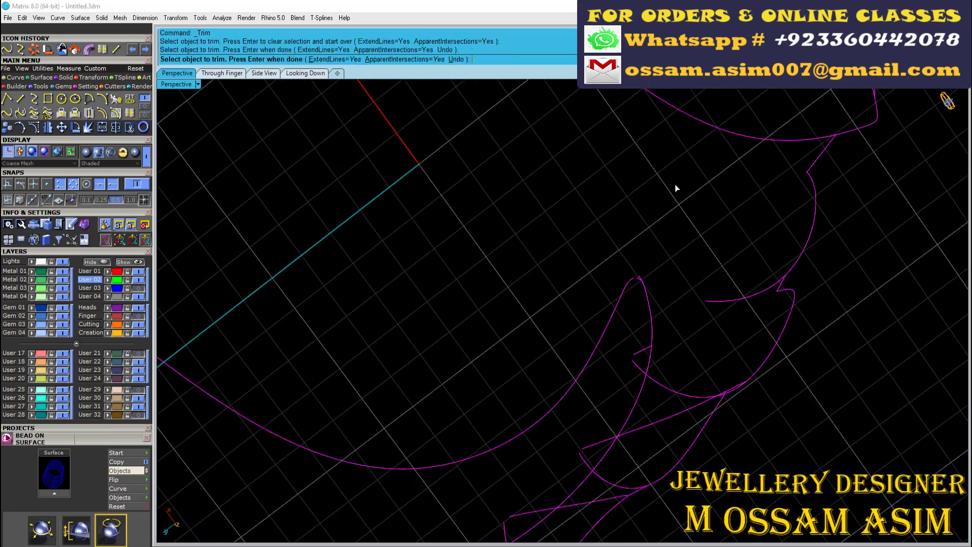
# Trim another overlapping piece at a second curve junction and finish trimming
pyautogui.scroll(-5, 675, 184)
pyautogui.moveTo(509, 302)
pyautogui.mouseDown(button='right')
pyautogui.moveTo(440, 326)
pyautogui.moveTo(686, 366)
pyautogui.mouseUp(button='right')
pyautogui.scroll(3, 685, 365)
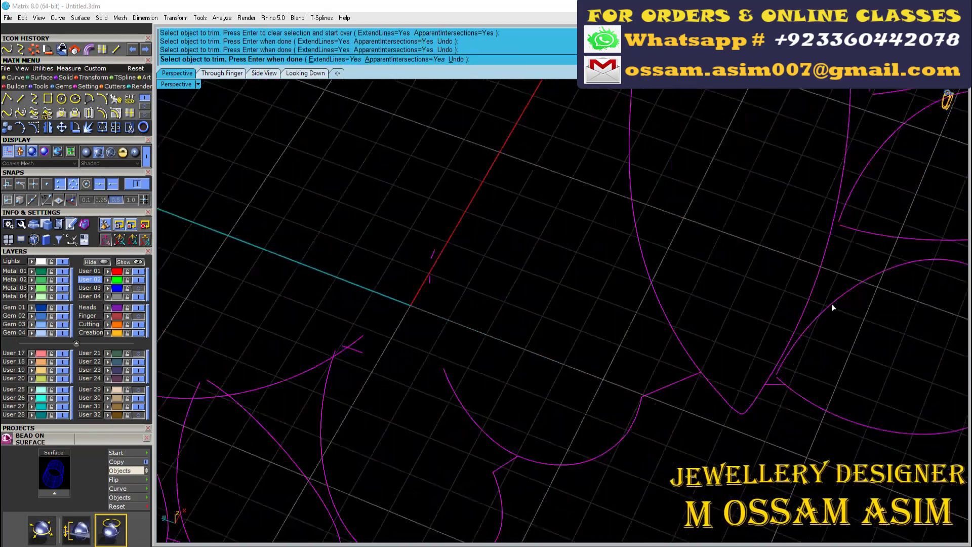
pyautogui.moveTo(831, 304)
pyautogui.mouseDown(button='right')
pyautogui.moveTo(505, 311)
pyautogui.moveTo(639, 242)
pyautogui.mouseUp(button='right')
pyautogui.click(600, 278)
pyautogui.moveTo(554, 320); pyautogui.dragTo(710, 379, button='right')
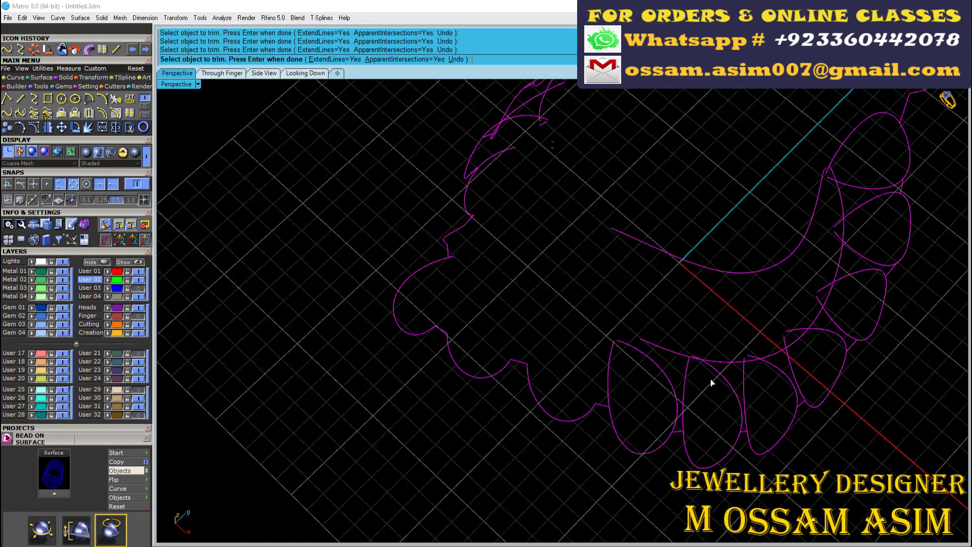
pyautogui.scroll(3, 710, 379)
pyautogui.scroll(4, 787, 444)
pyautogui.moveTo(764, 229)
pyautogui.mouseDown(button='right')
pyautogui.moveTo(792, 416)
pyautogui.moveTo(556, 278)
pyautogui.mouseUp(button='right')
pyautogui.scroll(3, 578, 228)
pyautogui.scroll(3, 581, 309)
pyautogui.scroll(-5, 581, 309)
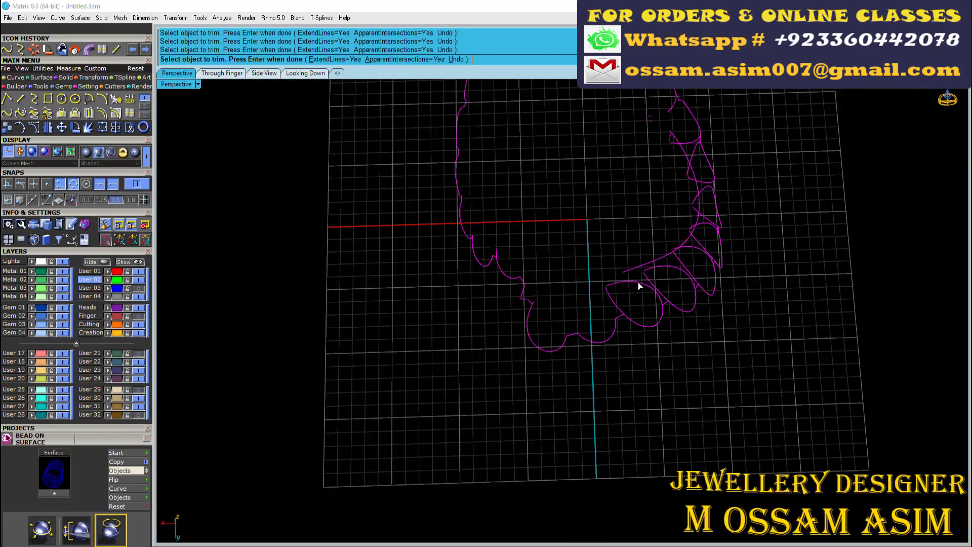
pyautogui.moveTo(638, 282); pyautogui.dragTo(725, 326, button='right')
pyautogui.scroll(4, 724, 325)
pyautogui.scroll(3, 631, 268)
pyautogui.moveTo(592, 212)
pyautogui.mouseDown(button='right')
pyautogui.moveTo(475, 227)
pyautogui.moveTo(879, 265)
pyautogui.mouseUp(button='right')
pyautogui.scroll(-4, 615, 167)
pyautogui.scroll(5, 583, 288)
pyautogui.scroll(-5, 581, 288)
pyautogui.press('Return')
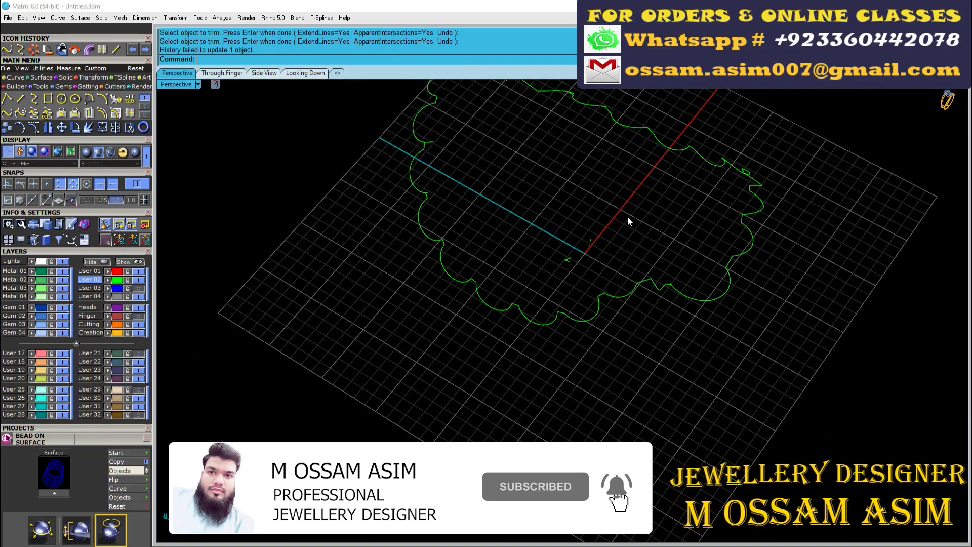
# Delete the four leftover curves
pyautogui.scroll(3, 628, 222)
pyautogui.hotkey('ctrl', 'a')
pyautogui.scroll(-3, 448, 340)
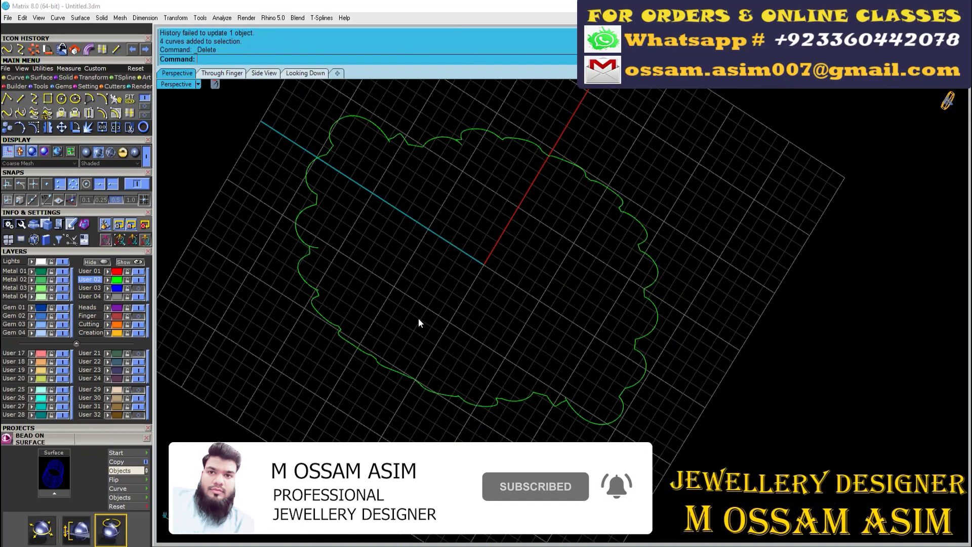
pyautogui.press('Delete')
# Select the two crossing curves at the bottom scallop and trim an overlapping piece
pyautogui.moveTo(419, 318); pyautogui.dragTo(249, 287)
pyautogui.scroll(-3, 404, 280)
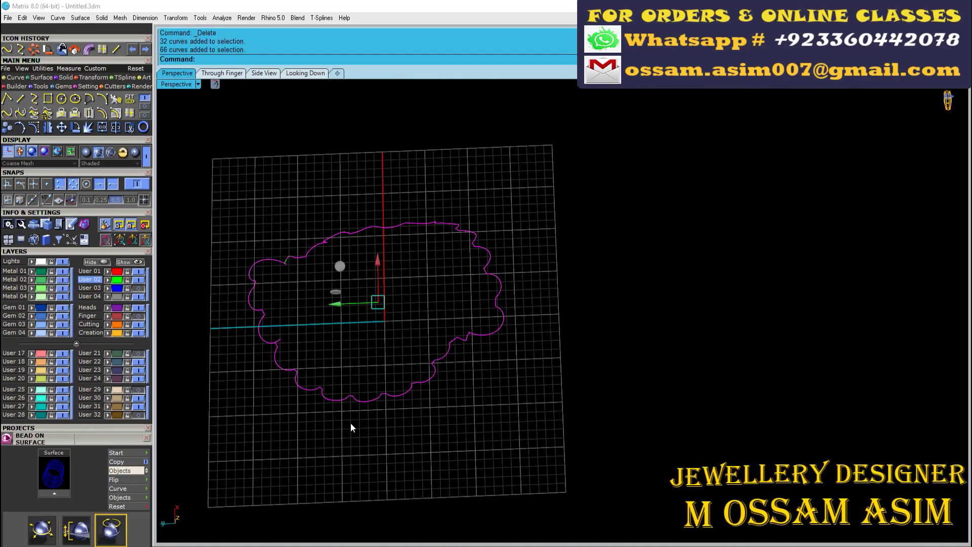
pyautogui.scroll(3, 556, 458)
pyautogui.moveTo(556, 458); pyautogui.dragTo(541, 397, button='right')
pyautogui.scroll(-2, 541, 397)
pyautogui.moveTo(531, 475); pyautogui.dragTo(347, 217)
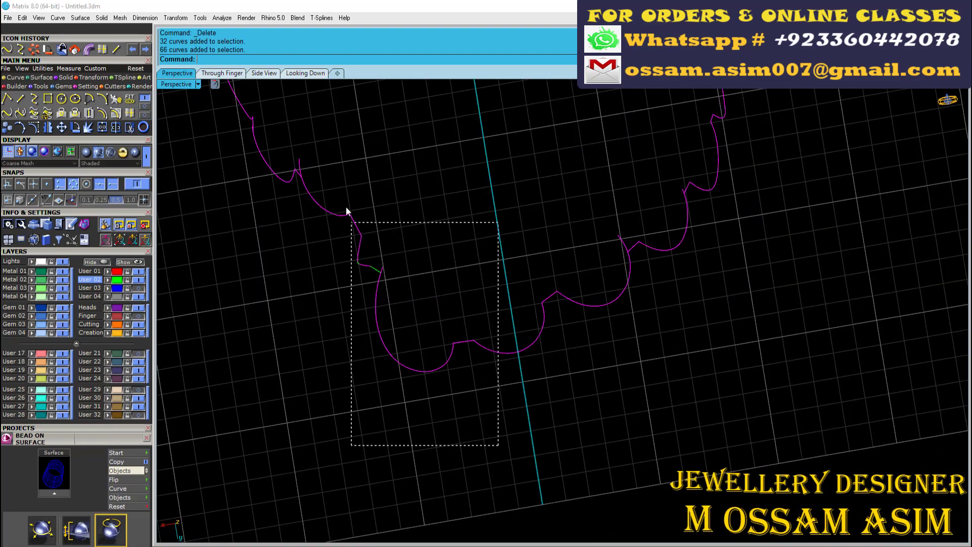
pyautogui.scroll(3, 371, 232)
pyautogui.scroll(2, 372, 232)
pyautogui.click(129, 127)
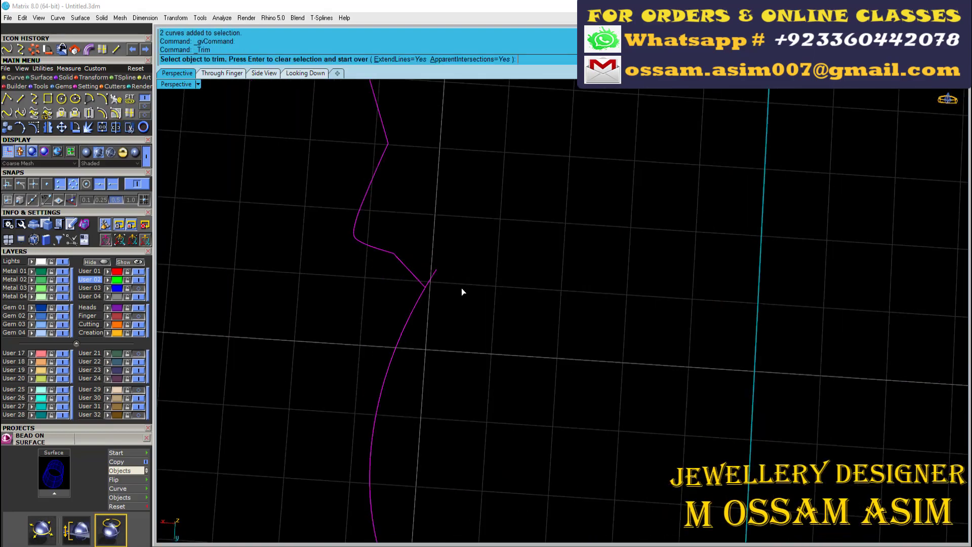
pyautogui.click(418, 252)
pyautogui.moveTo(419, 252)
pyautogui.mouseDown(button='right')
pyautogui.moveTo(697, 406)
pyautogui.moveTo(503, 469)
pyautogui.mouseUp(button='right')
pyautogui.scroll(3, 503, 473)
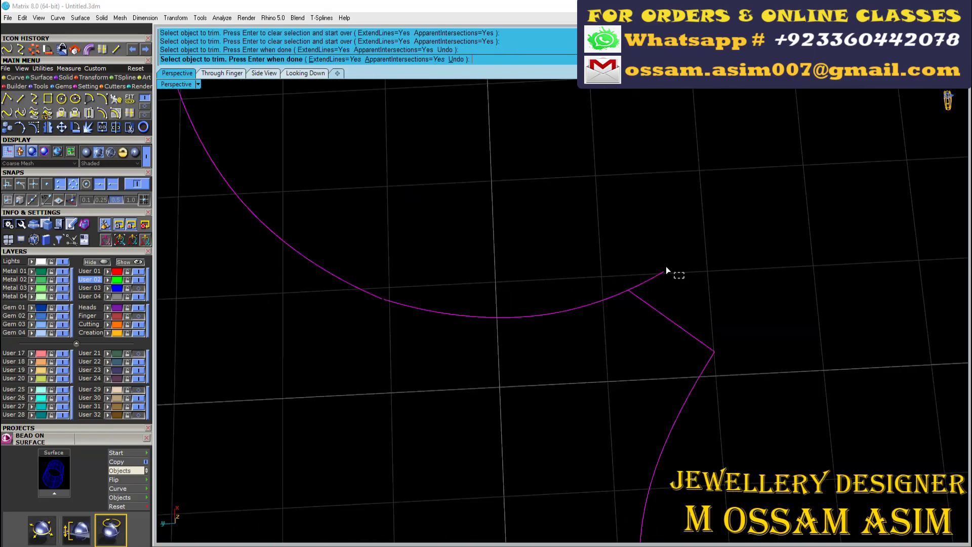
# Trim off the remaining overhanging curve ends at the next intersections
pyautogui.click(667, 268)
pyautogui.scroll(-3, 621, 256)
pyautogui.moveTo(621, 257); pyautogui.dragTo(571, 341, button='right')
pyautogui.scroll(3, 667, 100)
pyautogui.scroll(-3, 686, 263)
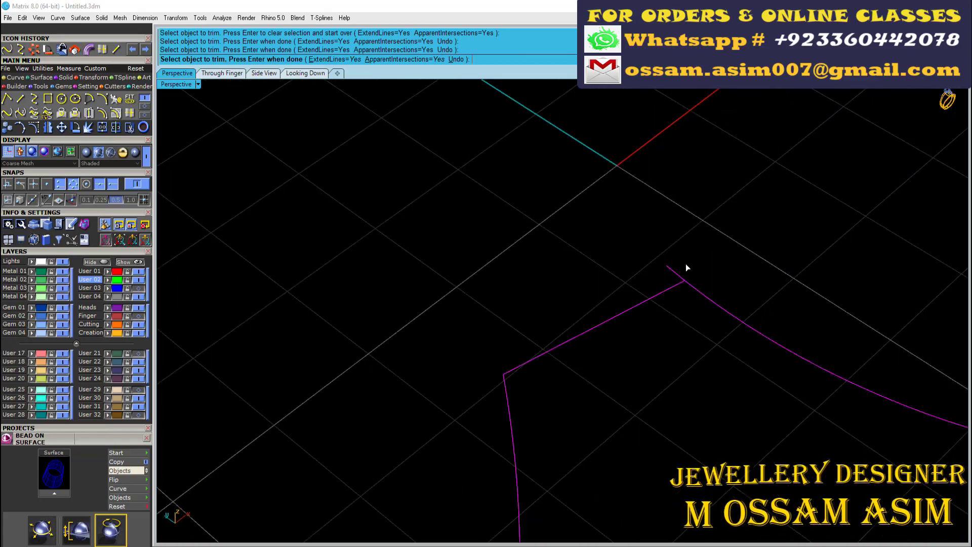
pyautogui.click(686, 264)
pyautogui.scroll(-3, 655, 250)
pyautogui.scroll(3, 597, 283)
pyautogui.scroll(-2, 710, 260)
pyautogui.moveTo(710, 260)
pyautogui.mouseDown(button='right')
pyautogui.moveTo(687, 353)
pyautogui.moveTo(854, 265)
pyautogui.moveTo(789, 292)
pyautogui.mouseUp(button='right')
# Finish trimming and join all 68 curve pieces into 18 open curves
pyautogui.scroll(2, 687, 351)
pyautogui.scroll(2, 621, 406)
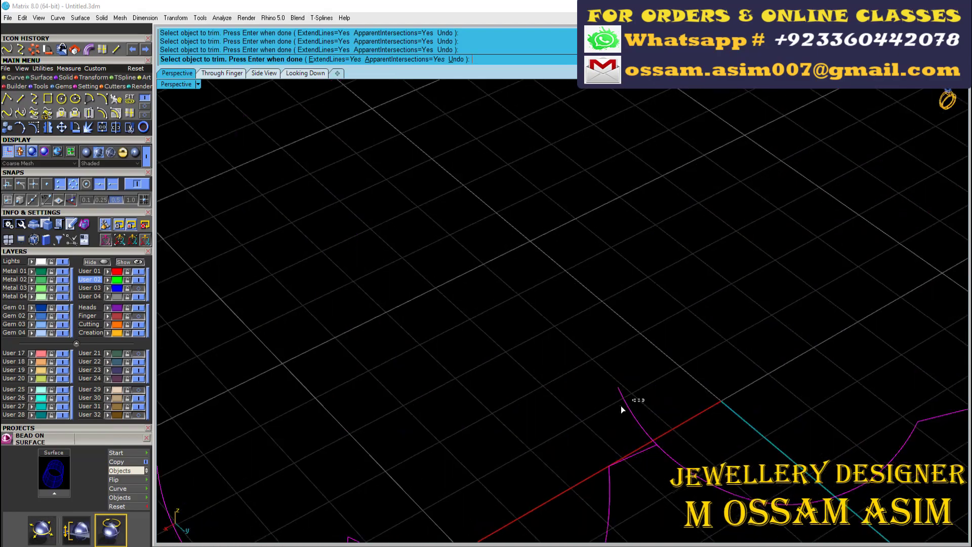
pyautogui.scroll(-3, 519, 360)
pyautogui.moveTo(520, 360); pyautogui.dragTo(655, 372, button='right')
pyautogui.press('Return')
pyautogui.hotkey('ctrl', 'a')
pyautogui.hotkey('ctrl', 'j')
# Bridge the first gap in the scallop outline with a blend curve
pyautogui.click(567, 453)
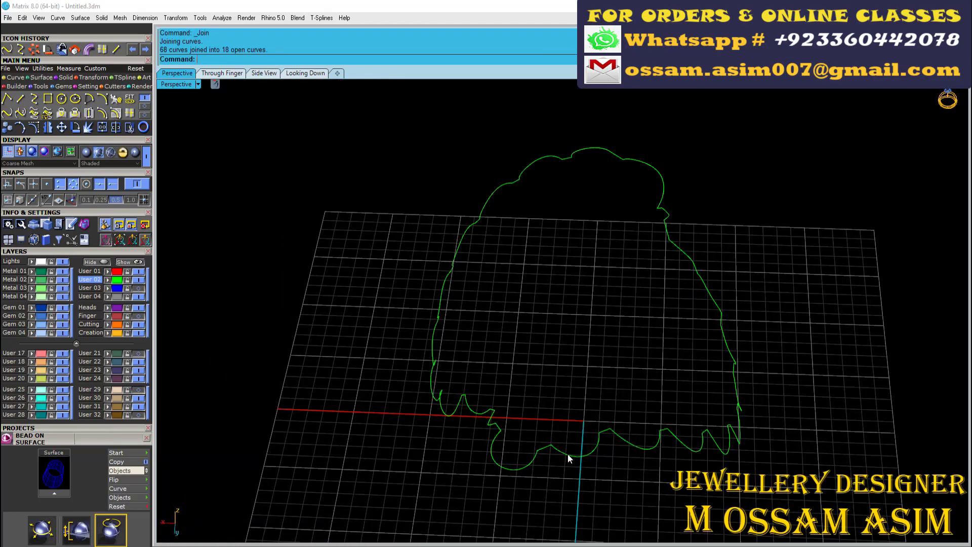
pyautogui.moveTo(568, 453); pyautogui.dragTo(779, 332, button='right')
pyautogui.scroll(3, 625, 314)
pyautogui.scroll(2, 625, 315)
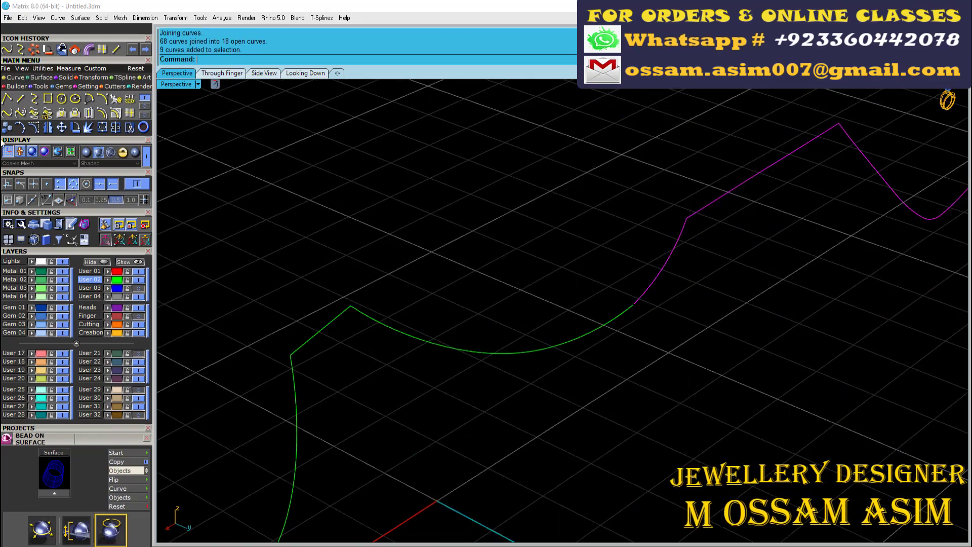
pyautogui.click(7, 113)
pyautogui.click(631, 307)
pyautogui.scroll(-3, 601, 289)
pyautogui.moveTo(600, 289); pyautogui.dragTo(454, 457, button='right')
pyautogui.scroll(3, 448, 466)
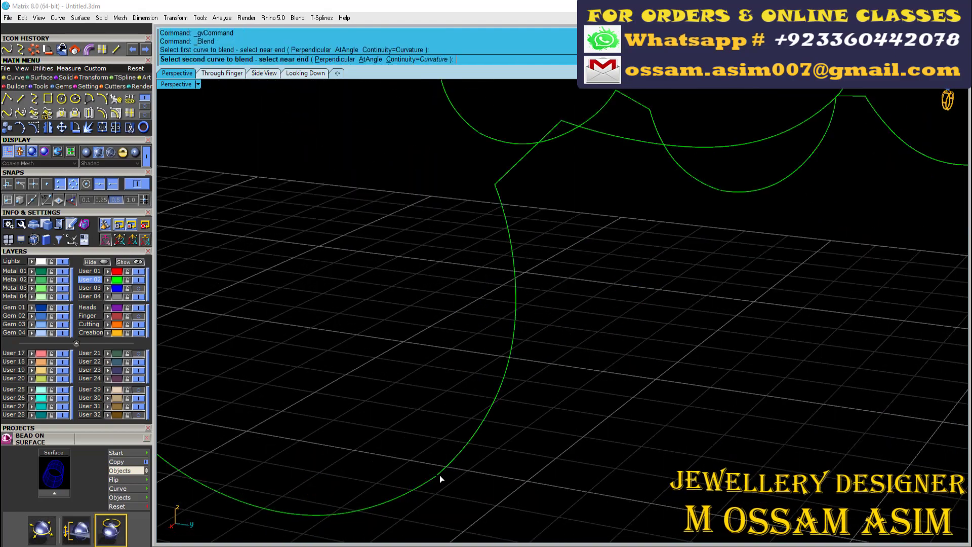
pyautogui.scroll(-5, 445, 441)
pyautogui.scroll(6, 486, 390)
pyautogui.scroll(-4, 542, 361)
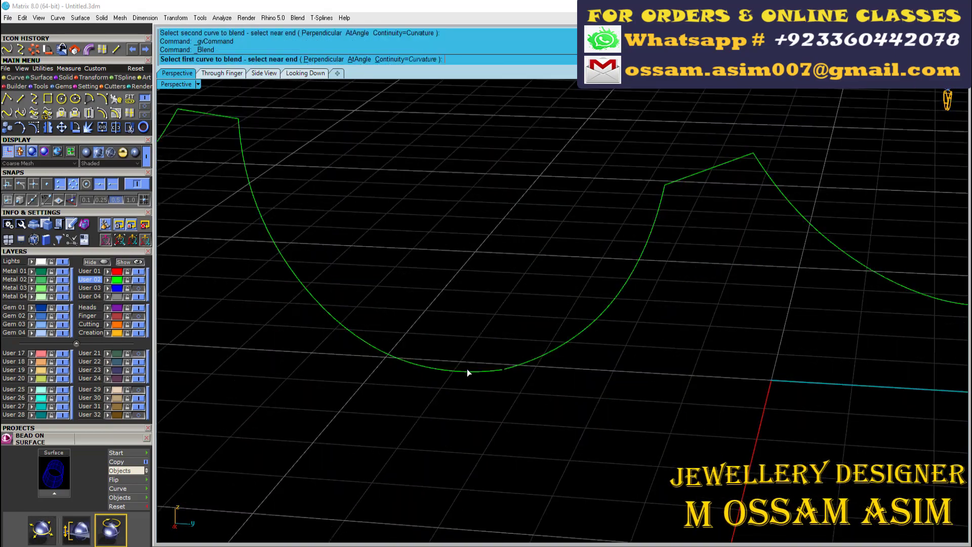
pyautogui.scroll(3, 467, 369)
pyautogui.scroll(-4, 521, 374)
pyautogui.scroll(5, 433, 344)
pyautogui.scroll(-2, 557, 375)
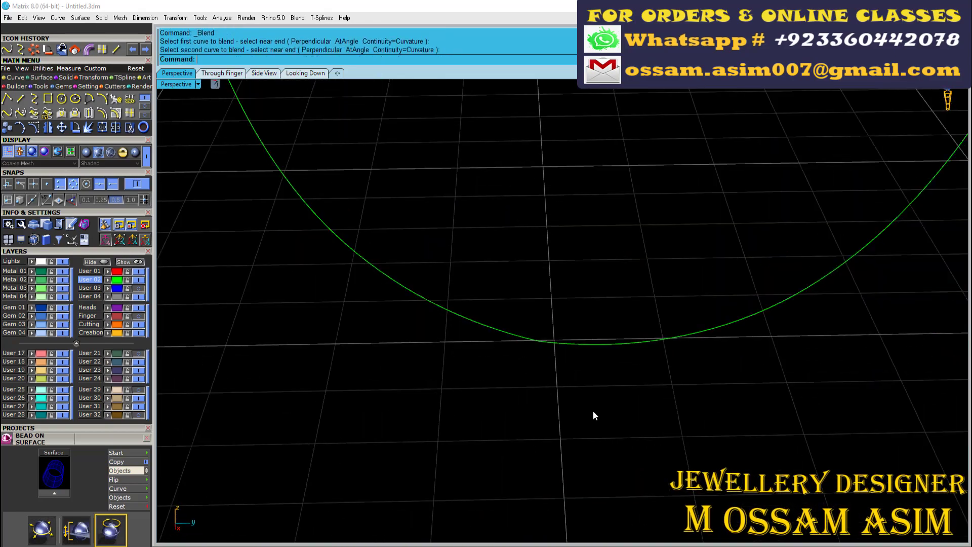
pyautogui.scroll(2, 633, 385)
pyautogui.scroll(2, 708, 387)
pyautogui.scroll(2, 754, 425)
pyautogui.scroll(-4, 757, 423)
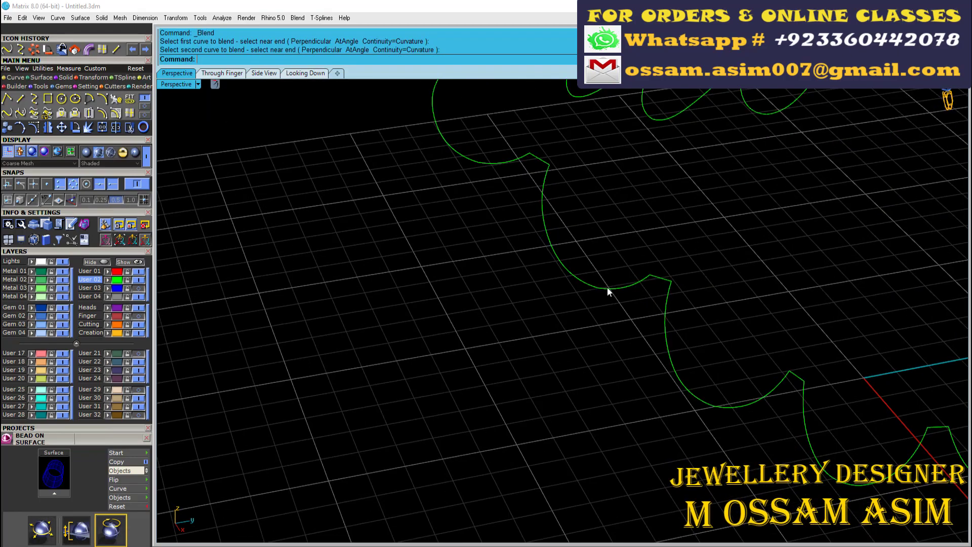
pyautogui.scroll(4, 594, 315)
pyautogui.scroll(-4, 578, 306)
pyautogui.scroll(4, 579, 306)
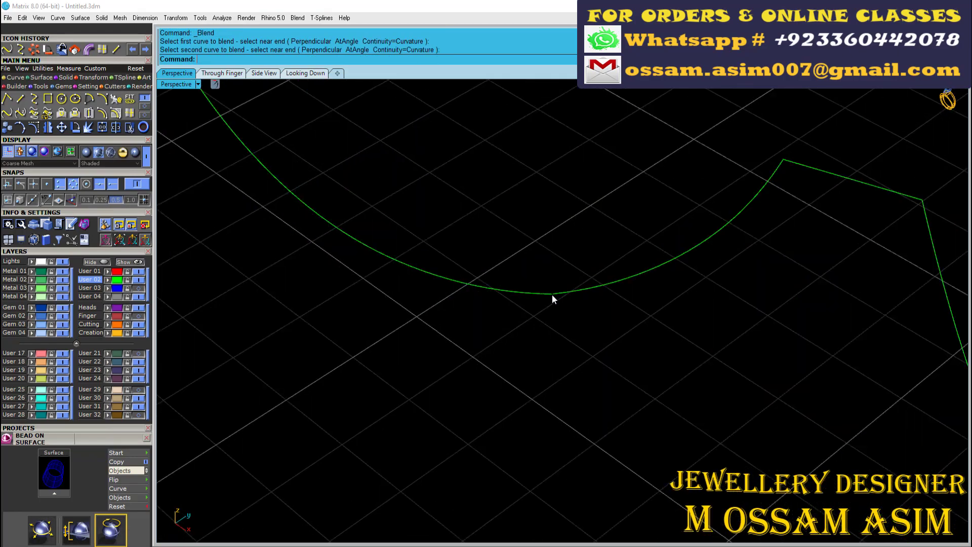
pyautogui.scroll(2, 552, 294)
pyautogui.scroll(-5, 564, 290)
pyautogui.scroll(5, 554, 300)
pyautogui.scroll(-2, 545, 276)
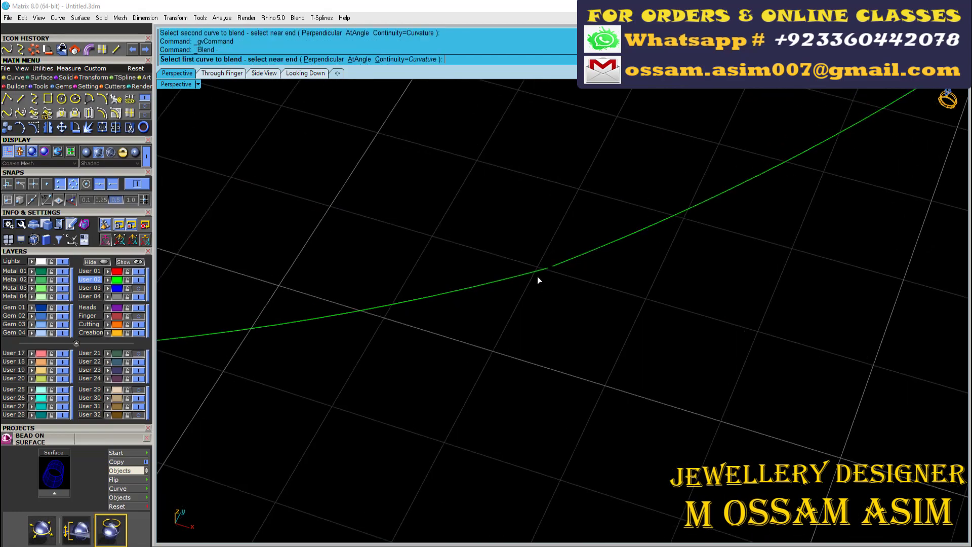
pyautogui.scroll(-4, 335, 337)
pyautogui.scroll(4, 335, 336)
pyautogui.moveTo(335, 337)
pyautogui.mouseDown(button='right')
pyautogui.moveTo(401, 356)
pyautogui.moveTo(410, 384)
pyautogui.moveTo(542, 333)
pyautogui.moveTo(637, 393)
pyautogui.moveTo(716, 324)
pyautogui.mouseUp(button='right')
pyautogui.scroll(3, 716, 324)
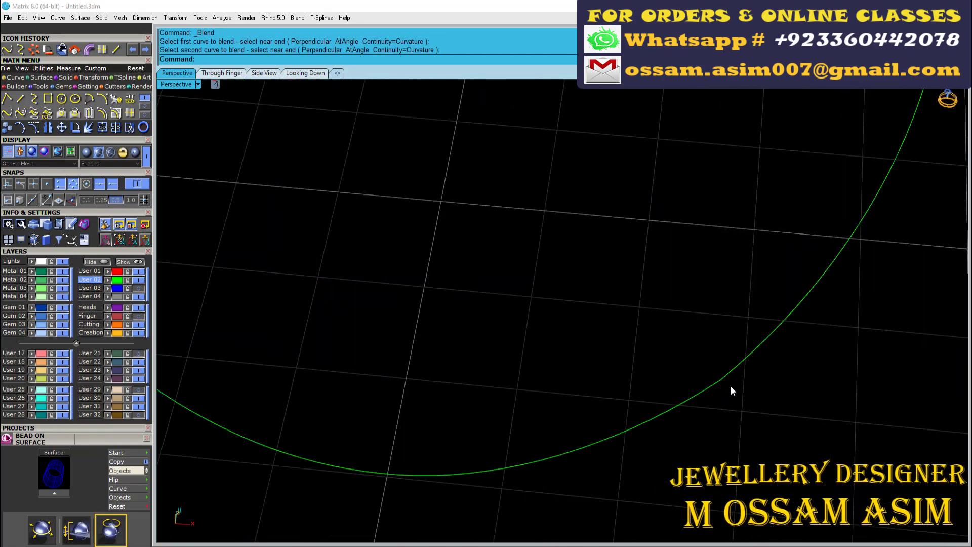
pyautogui.scroll(-4, 731, 386)
pyautogui.scroll(3, 484, 245)
# Repeat the blend to bridge the next two gaps between scallop curve ends
pyautogui.press('Return')
pyautogui.click(551, 288)
pyautogui.scroll(-3, 447, 337)
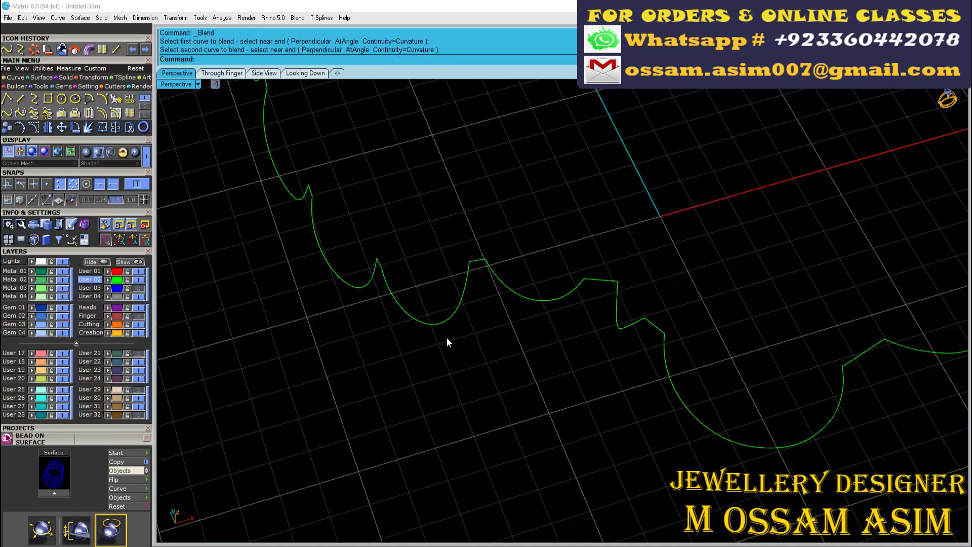
pyautogui.moveTo(447, 337); pyautogui.dragTo(441, 408, button='right')
pyautogui.scroll(3, 485, 329)
pyautogui.moveTo(484, 329); pyautogui.dragTo(579, 329, button='right')
pyautogui.scroll(-3, 580, 329)
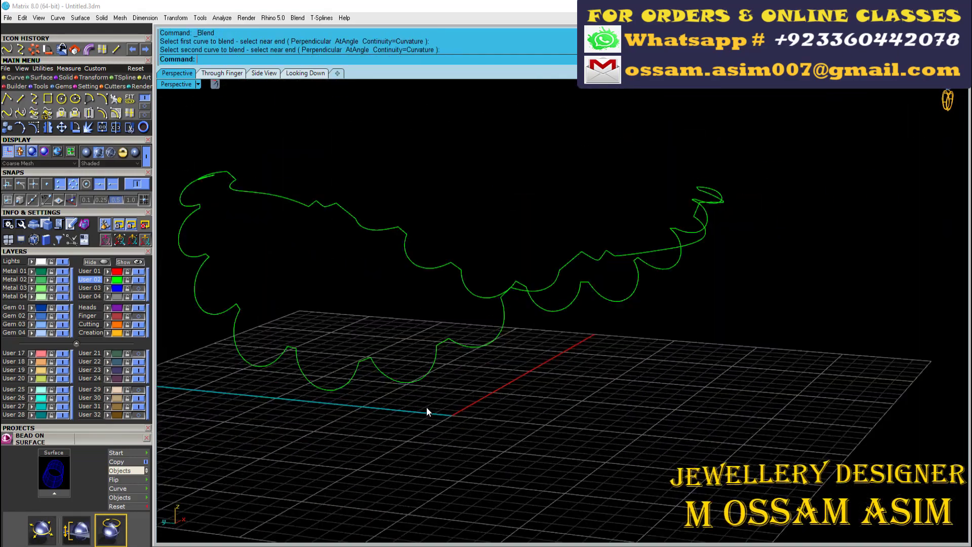
pyautogui.moveTo(427, 406); pyautogui.dragTo(434, 339, button='right')
pyautogui.scroll(2, 434, 338)
pyautogui.scroll(-2, 451, 336)
pyautogui.scroll(-3, 451, 336)
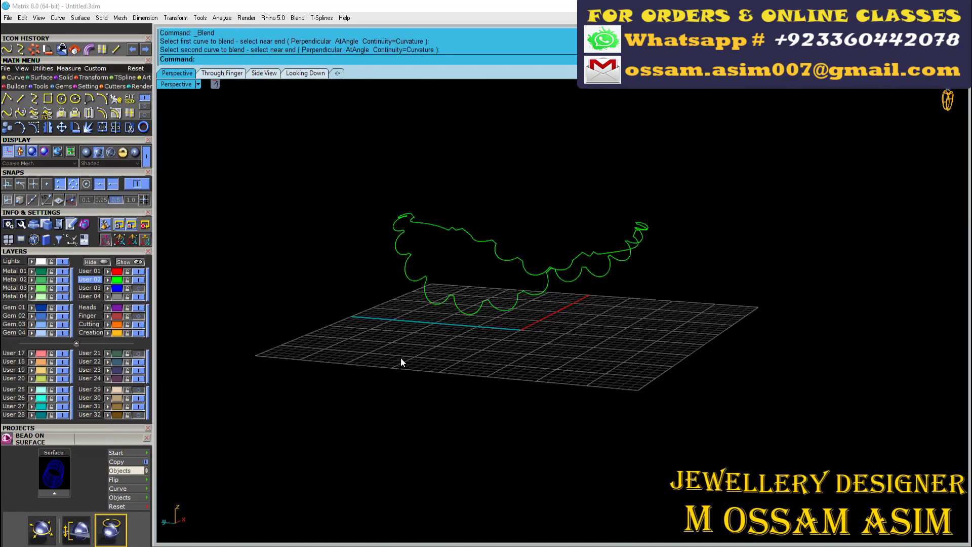
pyautogui.scroll(3, 400, 358)
pyautogui.scroll(2, 606, 311)
pyautogui.press('Return')
pyautogui.click(349, 334)
pyautogui.scroll(-3, 490, 314)
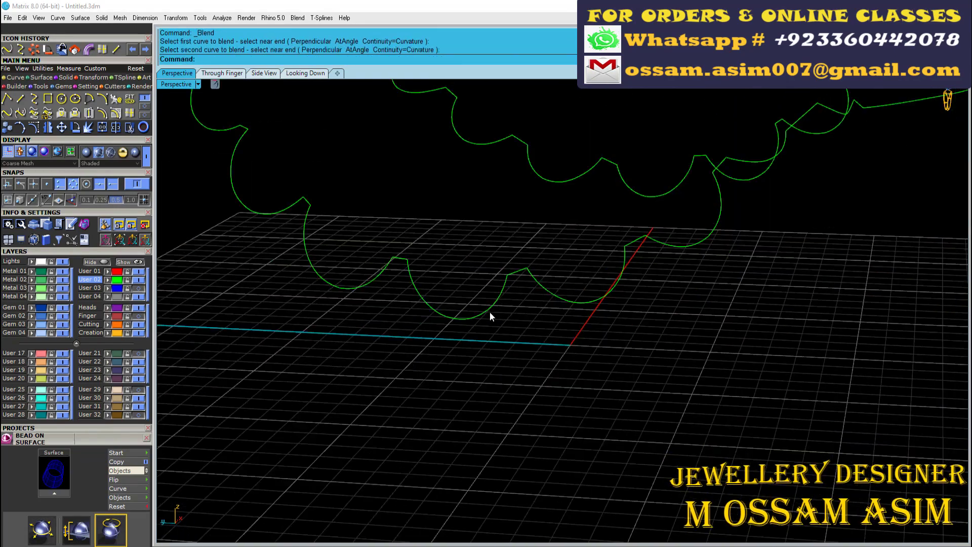
pyautogui.scroll(3, 430, 342)
pyautogui.scroll(1, 448, 350)
pyautogui.scroll(-3, 435, 324)
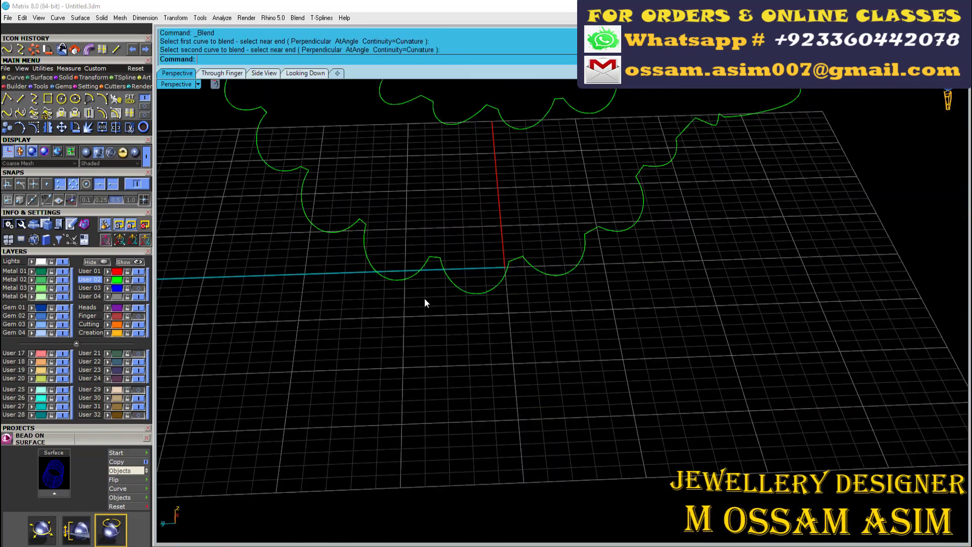
pyautogui.scroll(4, 608, 354)
# Blend the remaining gaps and join all 36 curves into one closed outline
pyautogui.press('Return')
pyautogui.click(580, 414)
pyautogui.scroll(-3, 506, 329)
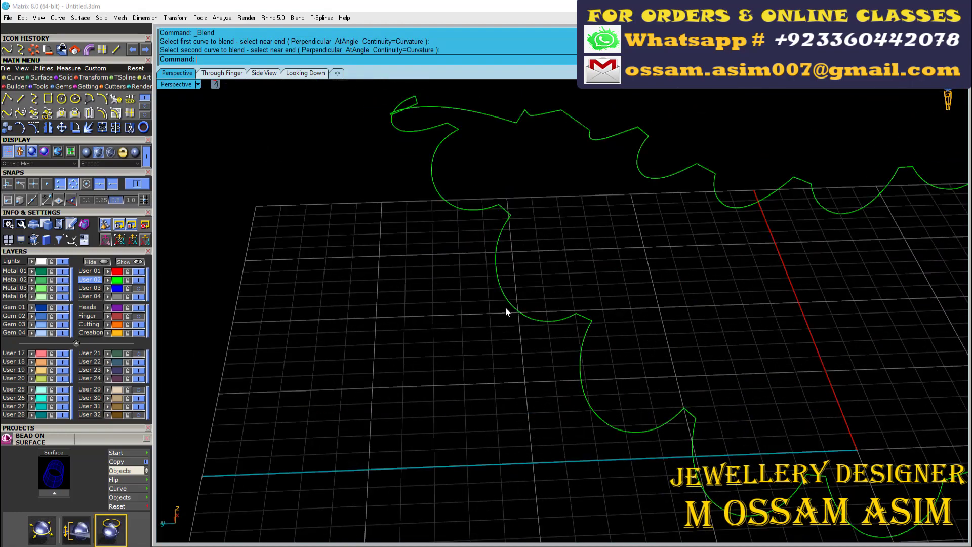
pyautogui.scroll(3, 507, 309)
pyautogui.press('Return')
pyautogui.click(553, 339)
pyautogui.click(585, 348)
pyautogui.scroll(-3, 486, 323)
pyautogui.scroll(3, 479, 217)
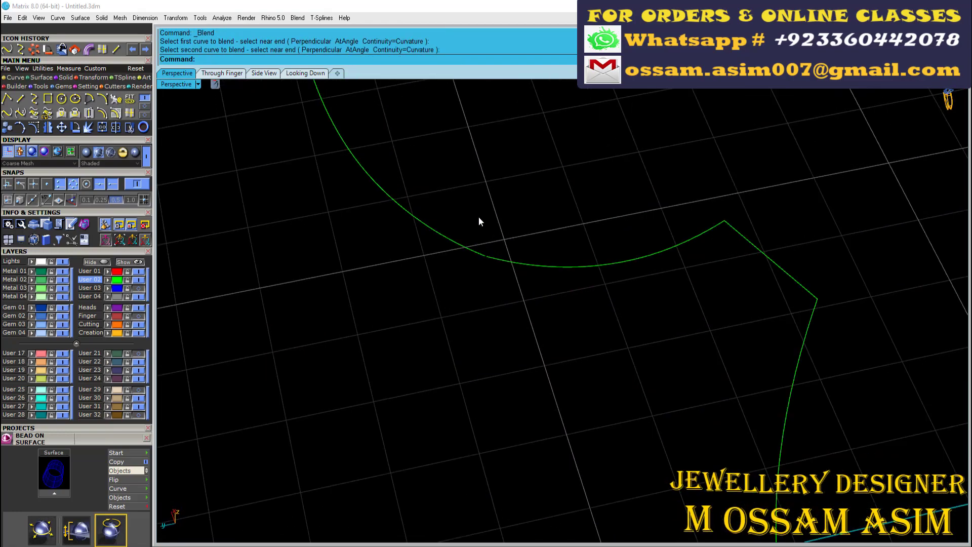
pyautogui.scroll(-4, 479, 257)
pyautogui.moveTo(418, 275); pyautogui.dragTo(370, 348, button='right')
pyautogui.scroll(3, 344, 375)
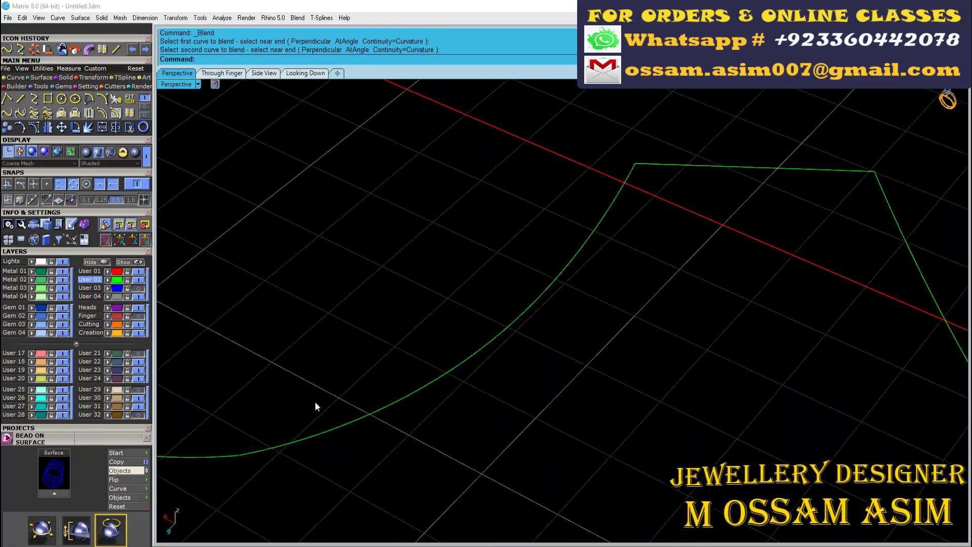
pyautogui.press('Return')
pyautogui.click(243, 460)
pyautogui.click(278, 487)
pyautogui.scroll(-5, 408, 332)
pyautogui.scroll(-3, 408, 332)
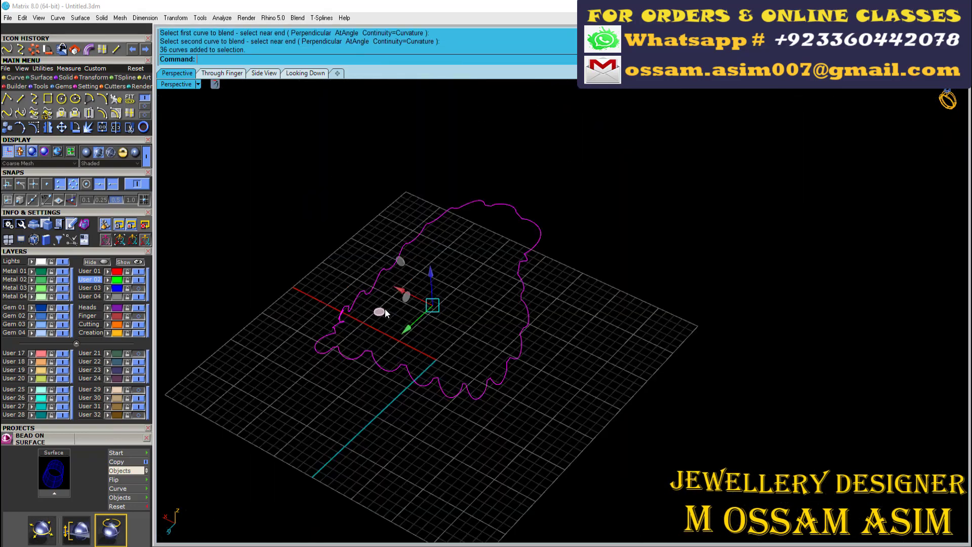
pyautogui.hotkey('ctrl', 'j')
# Select the inner ring circle from the through-finger front view
pyautogui.click(223, 74)
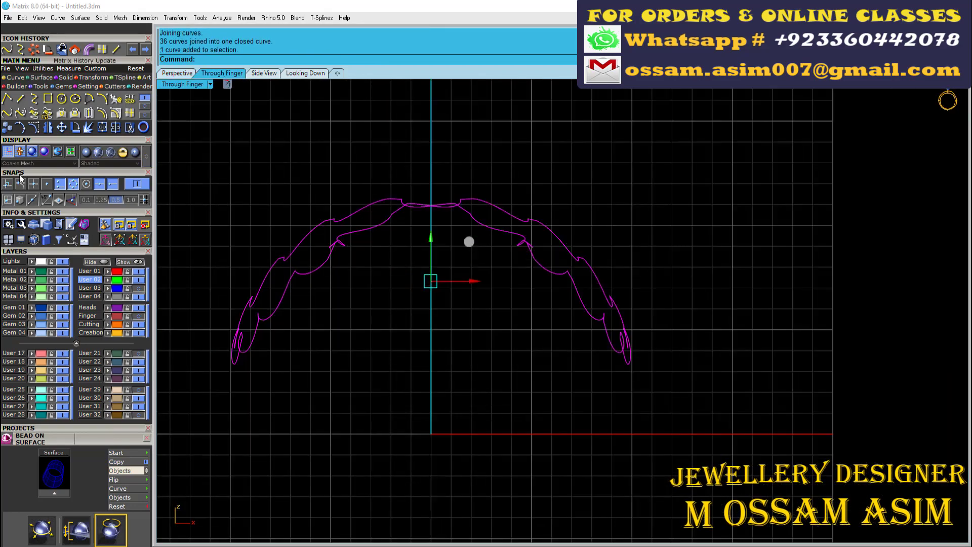
pyautogui.click(317, 324)
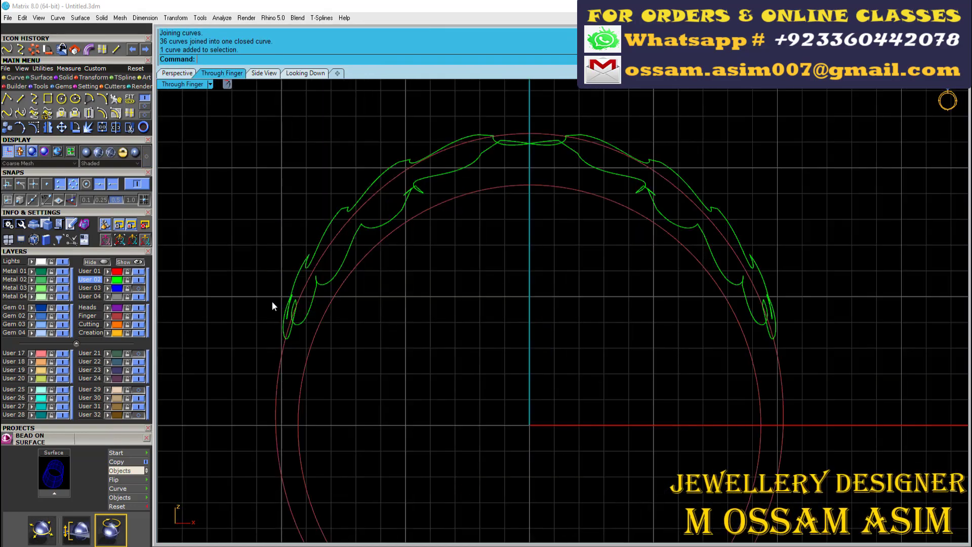
pyautogui.click(177, 73)
pyautogui.moveTo(548, 376); pyautogui.dragTo(447, 299, button='right')
pyautogui.scroll(5, 447, 300)
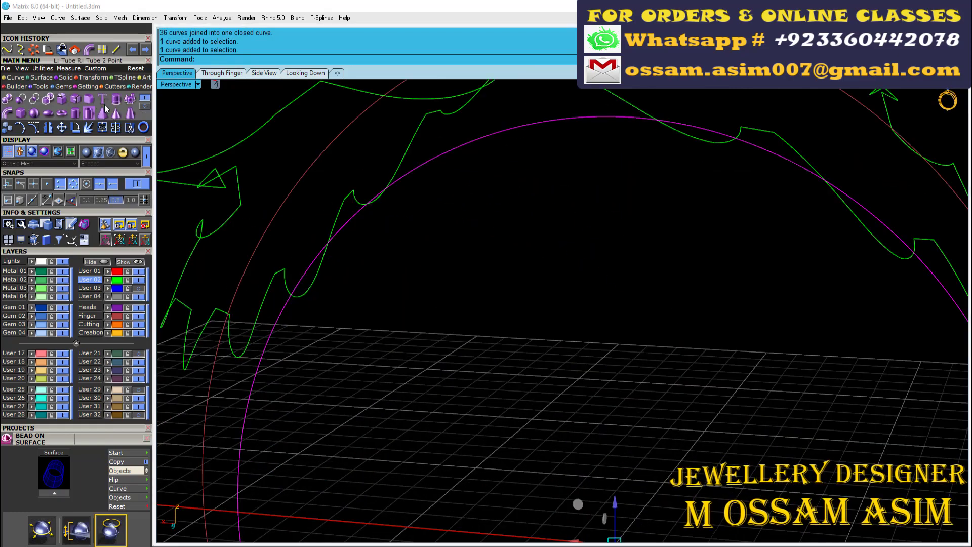
# Extrude the inner ring circle on both sides into a cylindrical band
pyautogui.click(61, 112)
pyautogui.moveTo(354, 203); pyautogui.dragTo(304, 198, button='right')
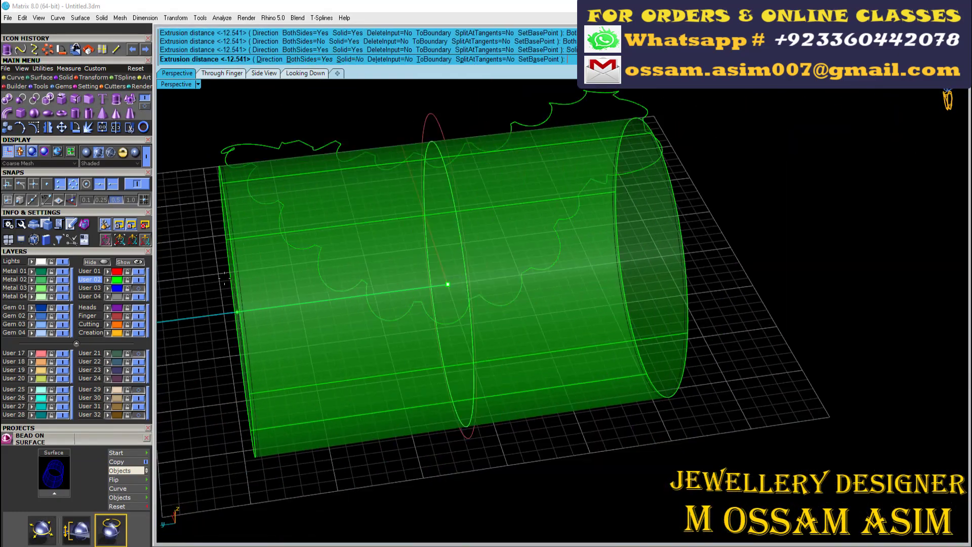
pyautogui.press('Return')
pyautogui.scroll(3, 237, 193)
# Pull the closed scalloped outline onto the cylindrical band surface
pyautogui.click(253, 111)
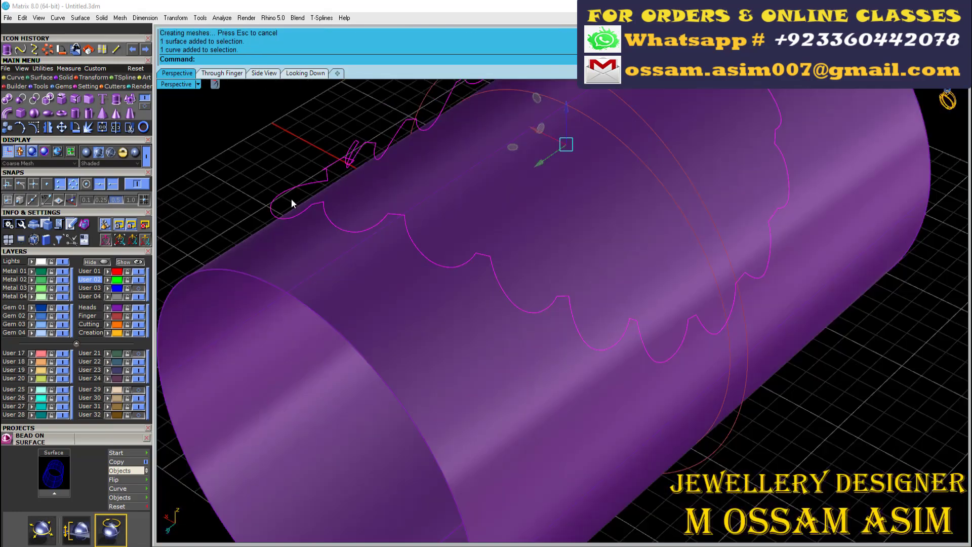
pyautogui.moveTo(253, 111)
pyautogui.mouseDown(button='right')
pyautogui.moveTo(292, 273)
pyautogui.moveTo(333, 341)
pyautogui.moveTo(430, 151)
pyautogui.moveTo(354, 280)
pyautogui.moveTo(314, 220)
pyautogui.moveTo(314, 244)
pyautogui.moveTo(382, 293)
pyautogui.moveTo(441, 284)
pyautogui.mouseUp(button='right')
pyautogui.click(15, 77)
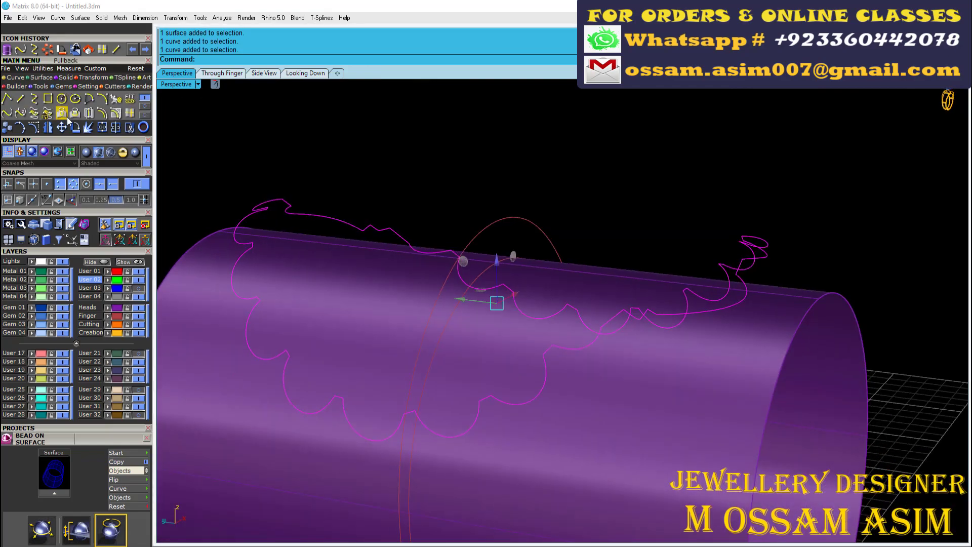
pyautogui.click(75, 112)
pyautogui.moveTo(190, 360)
pyautogui.mouseDown(button='right')
pyautogui.moveTo(522, 313)
pyautogui.moveTo(458, 338)
pyautogui.moveTo(555, 284)
pyautogui.moveTo(157, 131)
pyautogui.mouseUp(button='right')
pyautogui.press('Return')
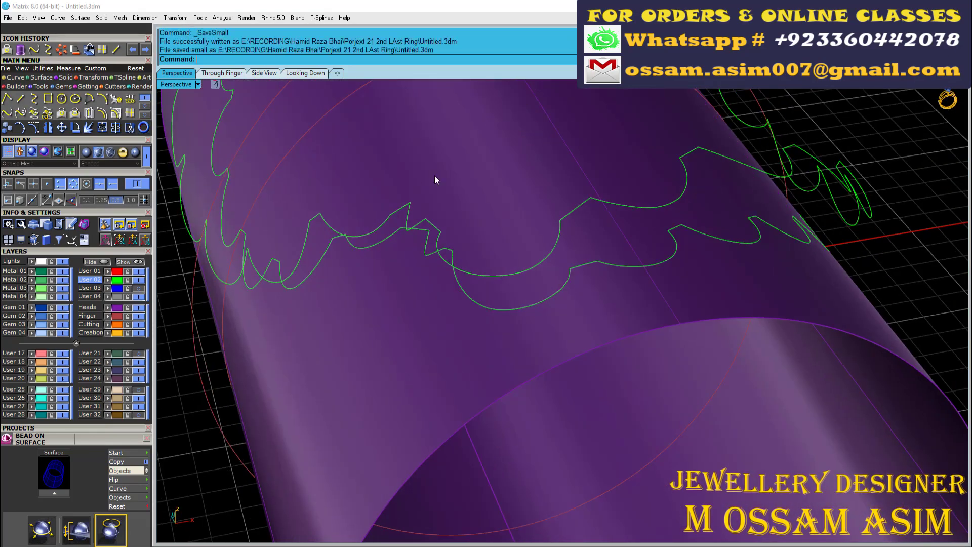
pyautogui.scroll(5, 434, 176)
# Draw a straight line linking the upper and lower scallop curves
pyautogui.click(115, 127)
pyautogui.click(570, 202)
pyautogui.click(557, 327)
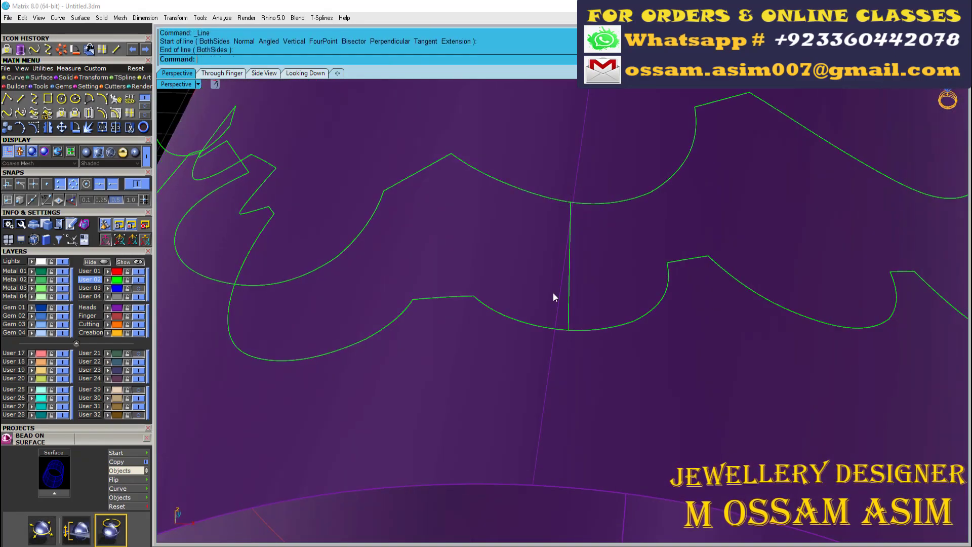
pyautogui.moveTo(553, 298)
pyautogui.mouseDown(button='right')
pyautogui.moveTo(512, 233)
pyautogui.moveTo(511, 290)
pyautogui.mouseUp(button='right')
pyautogui.scroll(5, 511, 290)
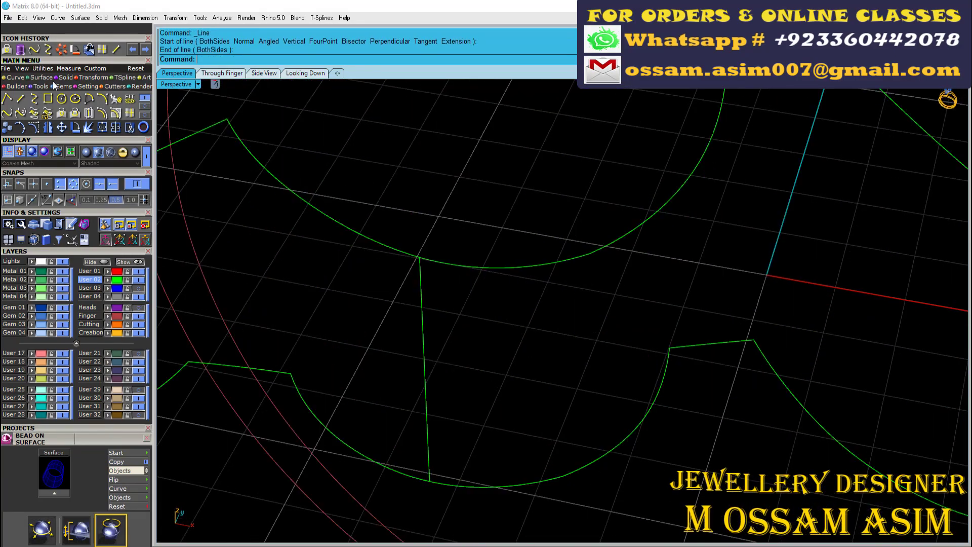
# Sweep2 a scalloped ribbon wall using the two scallop curves as rails
pyautogui.click(53, 102)
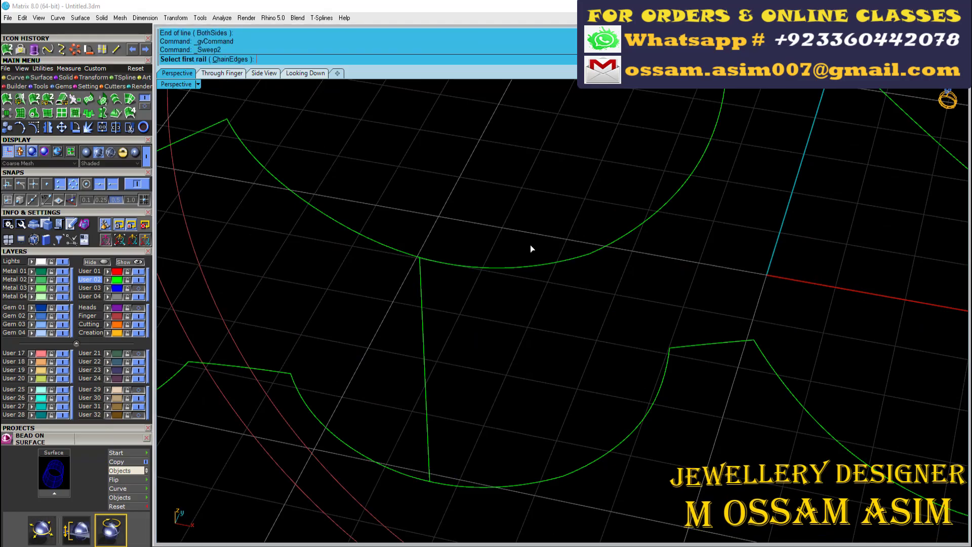
pyautogui.click(532, 264)
pyautogui.click(582, 466)
pyautogui.moveTo(584, 411); pyautogui.dragTo(456, 353, button='right')
pyautogui.scroll(3, 456, 352)
pyautogui.press('Return')
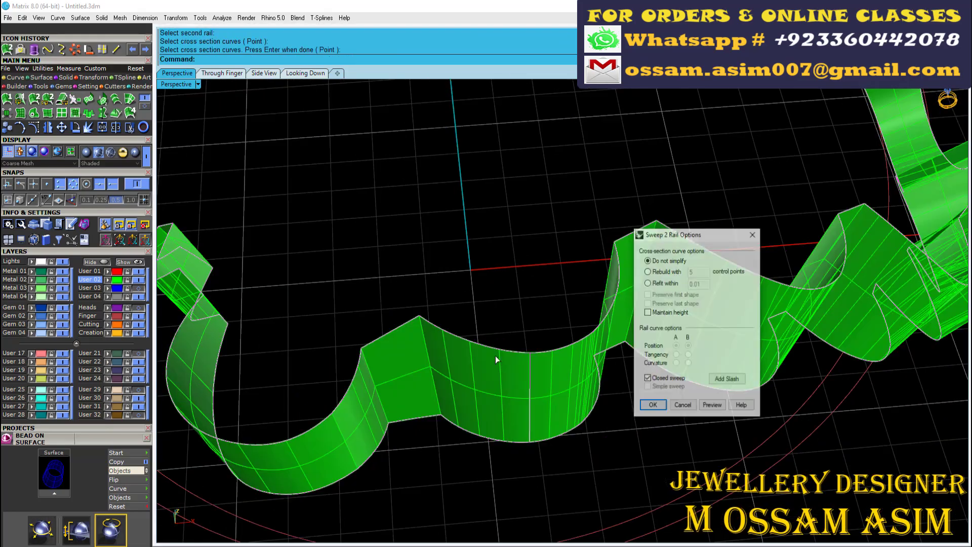
pyautogui.scroll(-5, 495, 356)
pyautogui.moveTo(452, 396); pyautogui.dragTo(314, 311, button='right')
pyautogui.press('Return')
pyautogui.scroll(5, 332, 404)
pyautogui.scroll(-5, 332, 404)
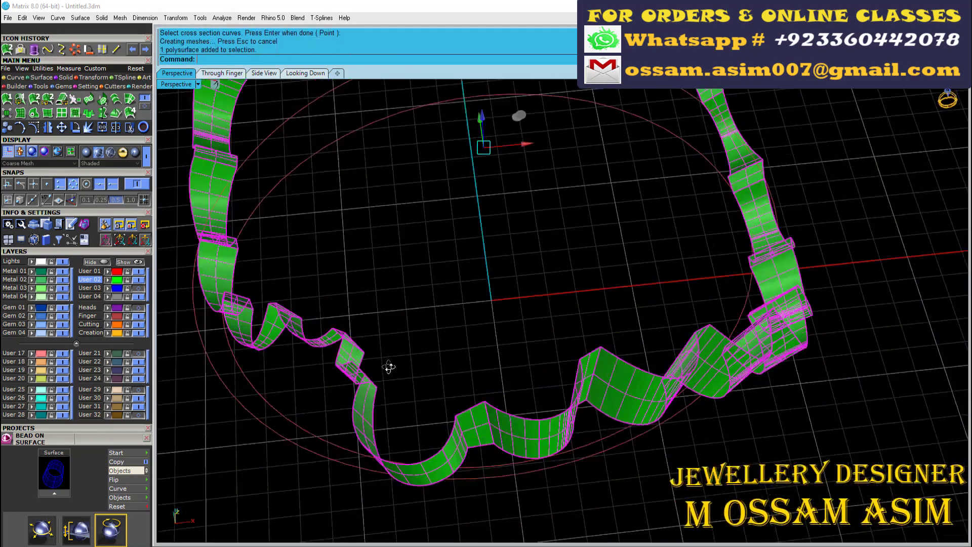
pyautogui.scroll(3, 388, 423)
pyautogui.scroll(2, 439, 382)
# Select the new ribbon polysurface and inspect it together with the ring
pyautogui.click(419, 338)
pyautogui.click(411, 354)
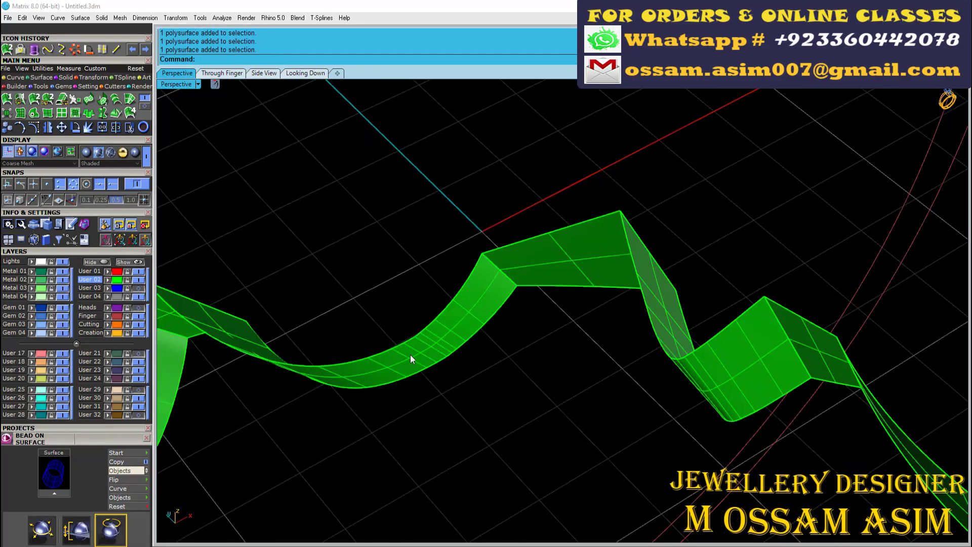
pyautogui.scroll(-3, 410, 354)
pyautogui.scroll(-4, 525, 355)
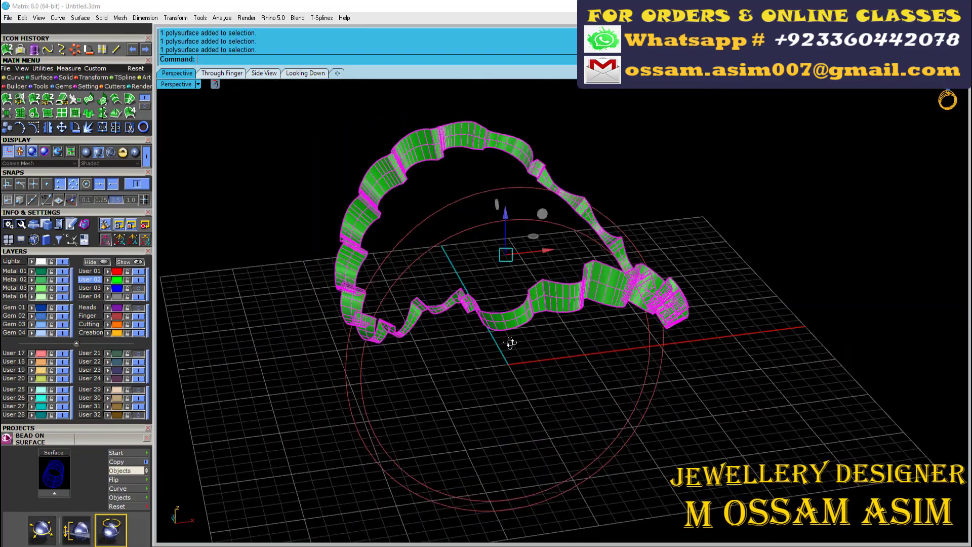
pyautogui.moveTo(524, 354)
pyautogui.mouseDown(button='right')
pyautogui.moveTo(452, 393)
pyautogui.moveTo(471, 384)
pyautogui.moveTo(440, 383)
pyautogui.mouseUp(button='right')
pyautogui.scroll(3, 452, 394)
pyautogui.scroll(3, 337, 315)
pyautogui.scroll(-3, 337, 315)
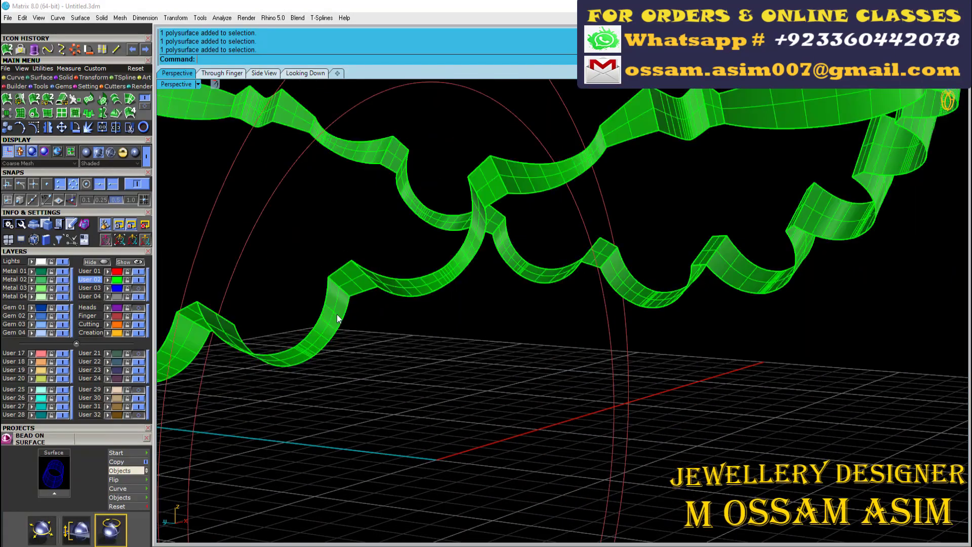
pyautogui.moveTo(336, 313); pyautogui.dragTo(303, 299, button='right')
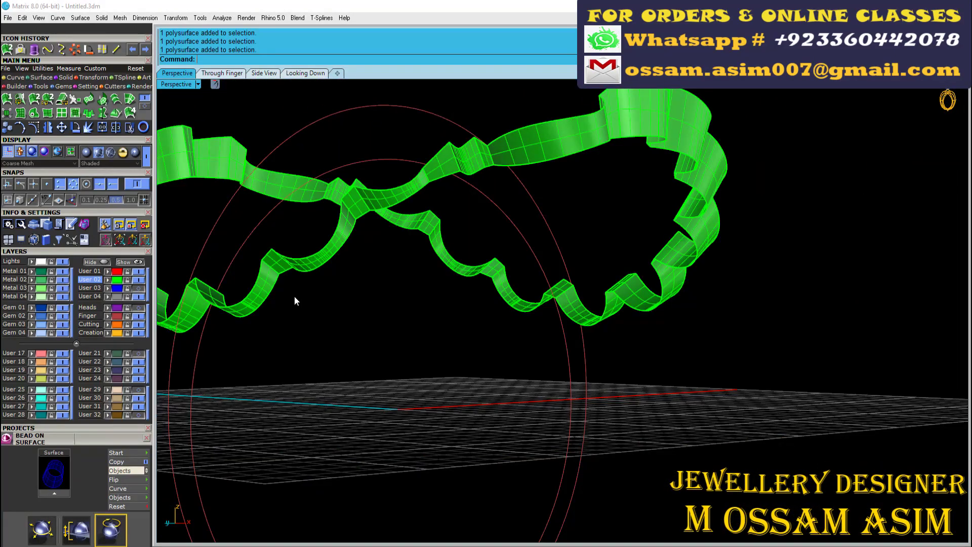
pyautogui.scroll(-3, 296, 301)
pyautogui.moveTo(438, 296); pyautogui.dragTo(428, 323, button='right')
# Show all hidden ring parts and offset the green scalloped ribbon surface
pyautogui.click(136, 262)
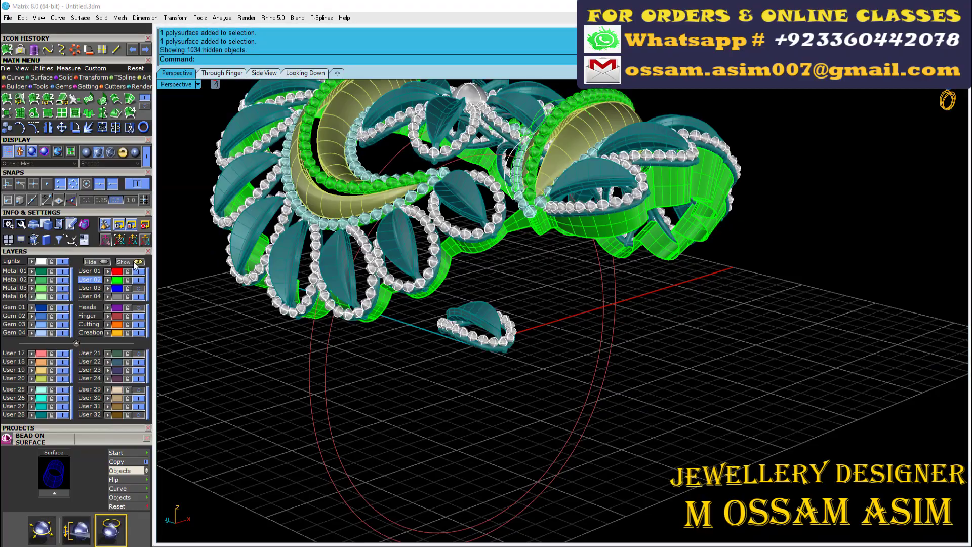
pyautogui.scroll(3, 416, 236)
pyautogui.scroll(3, 416, 236)
pyautogui.scroll(2, 417, 236)
pyautogui.click(416, 236)
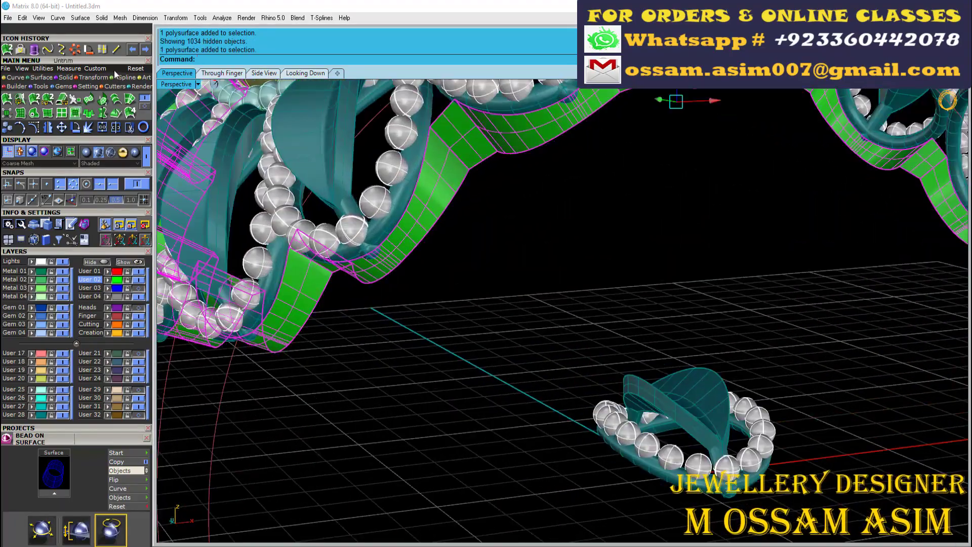
pyautogui.click(123, 105)
pyautogui.moveTo(455, 263)
pyautogui.mouseDown(button='right')
pyautogui.moveTo(464, 235)
pyautogui.moveTo(417, 300)
pyautogui.moveTo(351, 221)
pyautogui.moveTo(468, 186)
pyautogui.moveTo(482, 238)
pyautogui.moveTo(479, 321)
pyautogui.moveTo(418, 370)
pyautogui.moveTo(376, 429)
pyautogui.moveTo(308, 418)
pyautogui.mouseUp(button='right')
pyautogui.scroll(5, 464, 234)
pyautogui.press('Return')
pyautogui.scroll(-5, 469, 191)
pyautogui.scroll(3, 261, 364)
pyautogui.scroll(3, 282, 363)
pyautogui.scroll(3, 527, 393)
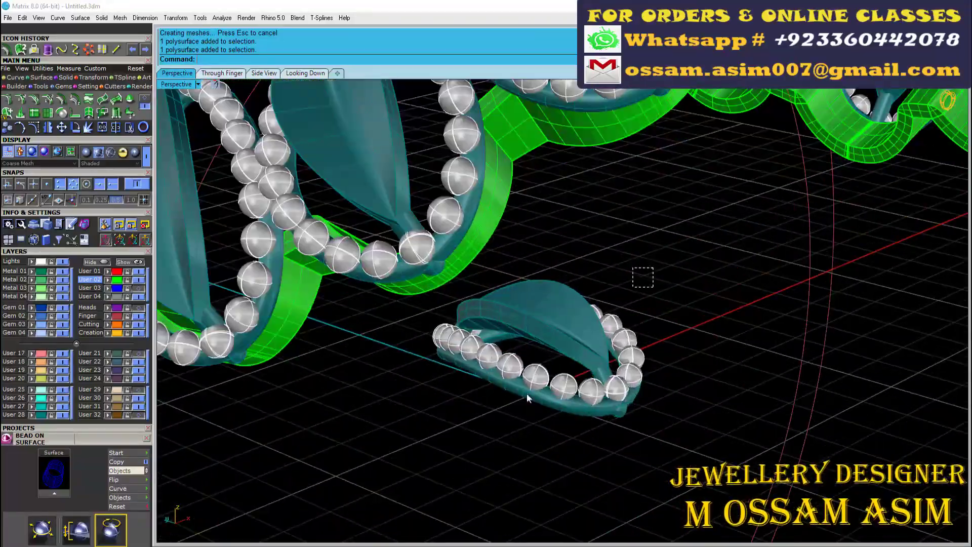
# Hide the detached beaded leaf piece and select the ring-size circle in front view
pyautogui.moveTo(527, 393); pyautogui.dragTo(480, 390)
pyautogui.scroll(-3, 461, 472)
pyautogui.hotkey('ctrl', 'h')
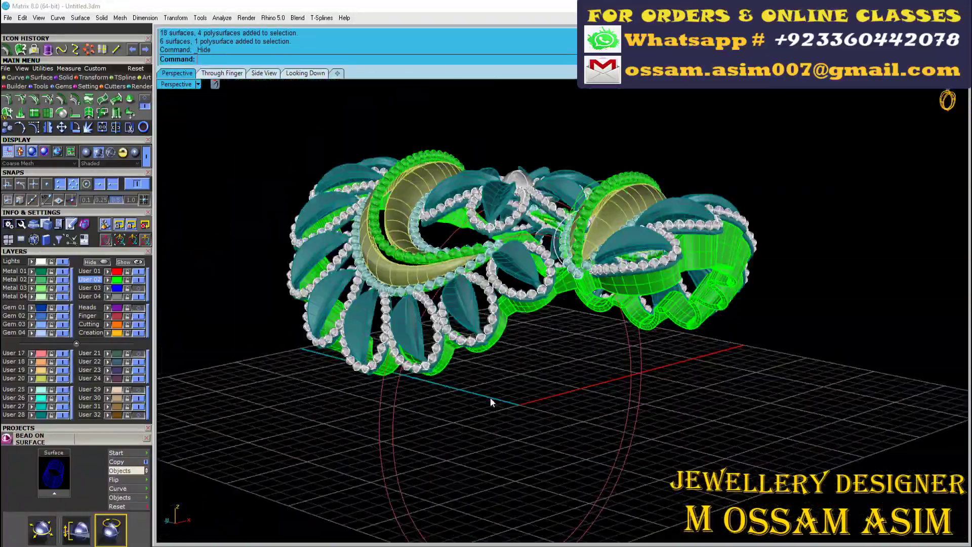
pyautogui.hotkey('ctrl', 'Tab')
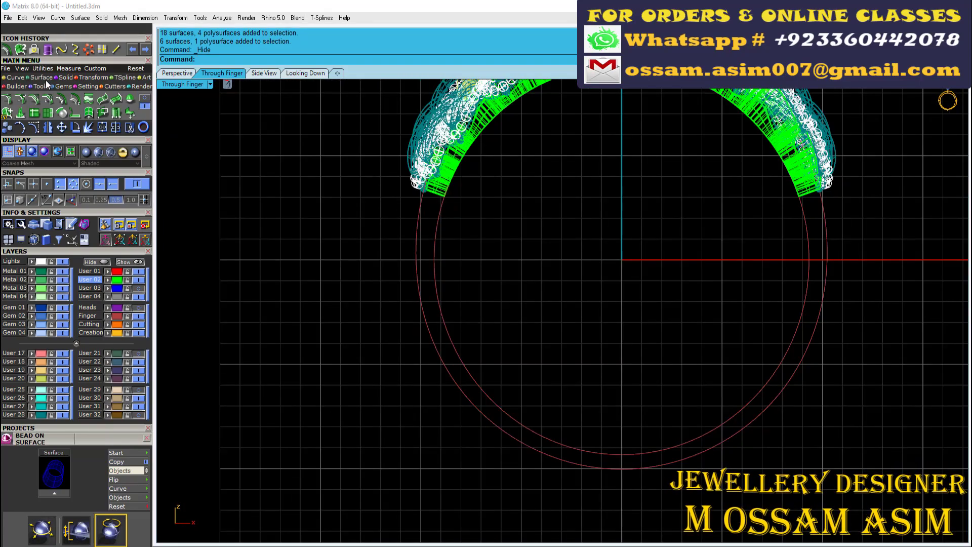
pyautogui.click(557, 376)
pyautogui.click(265, 73)
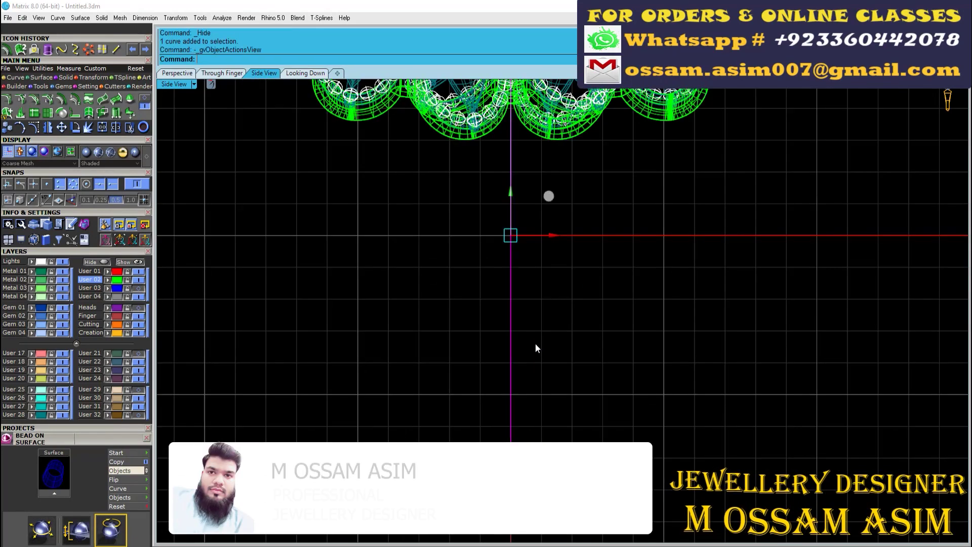
# Place the rectangular edge profile from the Shank Profile library at the bottom of the ring rail circle
pyautogui.press('F6')
pyautogui.click(559, 356)
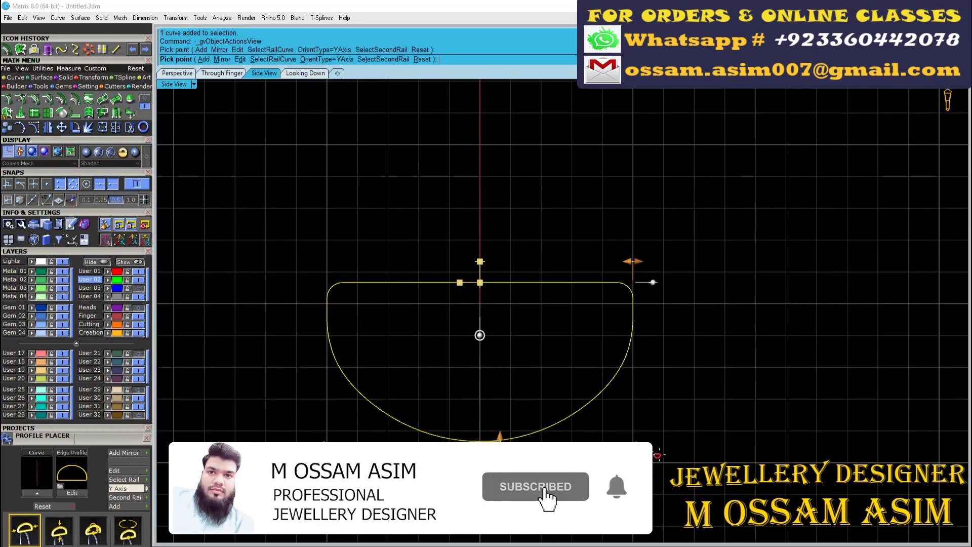
pyautogui.scroll(2, 427, 373)
pyautogui.click(427, 373)
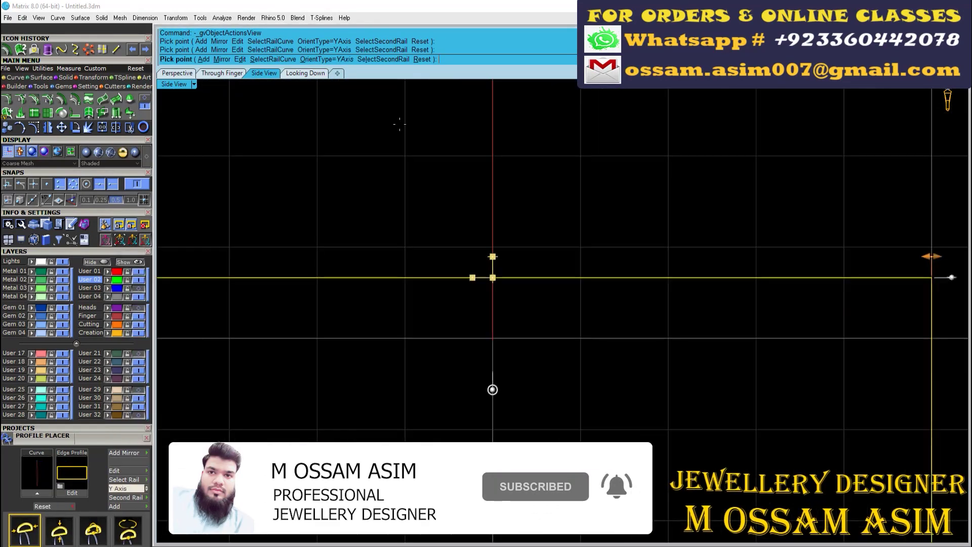
pyautogui.press('Return')
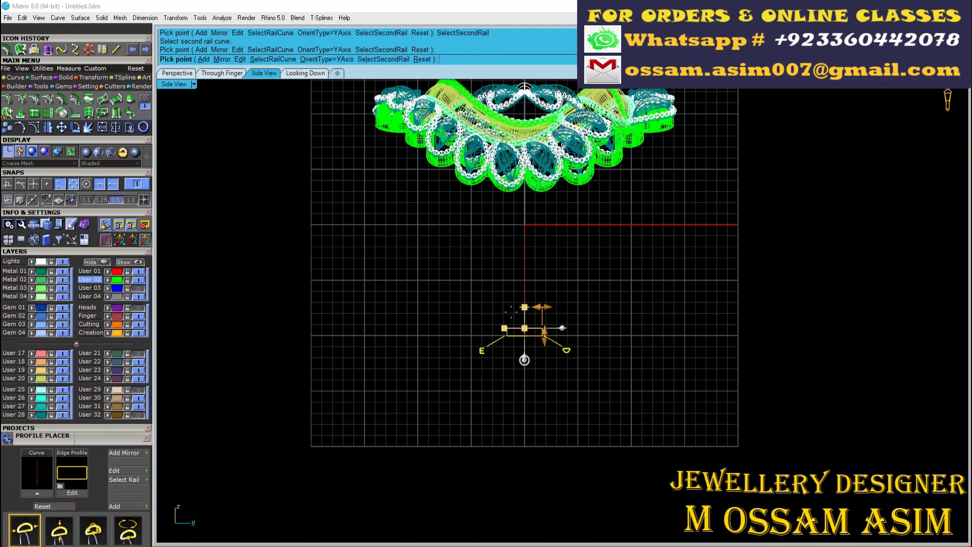
pyautogui.press('Return')
pyautogui.moveTo(566, 383); pyautogui.dragTo(568, 415, button='right')
pyautogui.scroll(5, 504, 468)
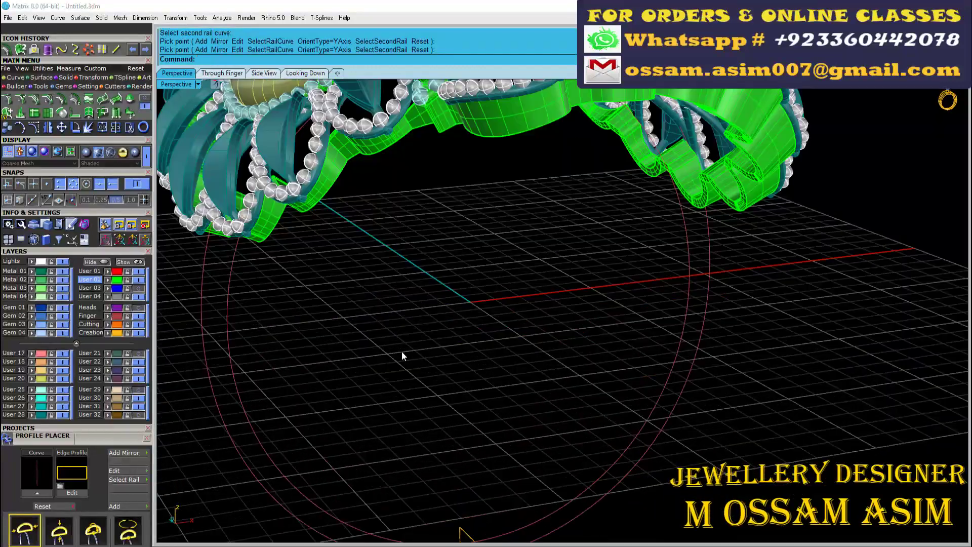
pyautogui.scroll(3, 475, 463)
pyautogui.click(476, 468)
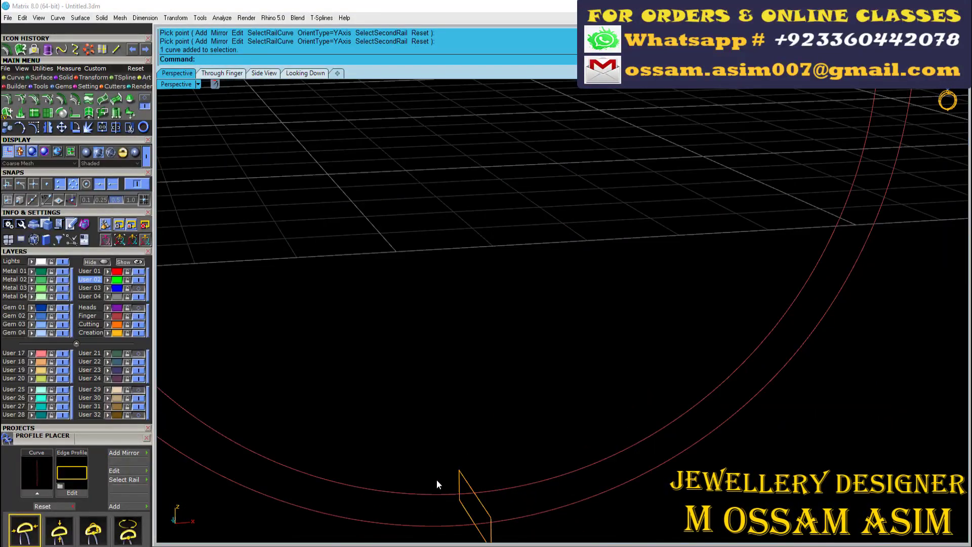
# Select the placed profile curve, bring up its actions, and view the ring from a low front angle
pyautogui.scroll(3, 444, 484)
pyautogui.click(457, 464)
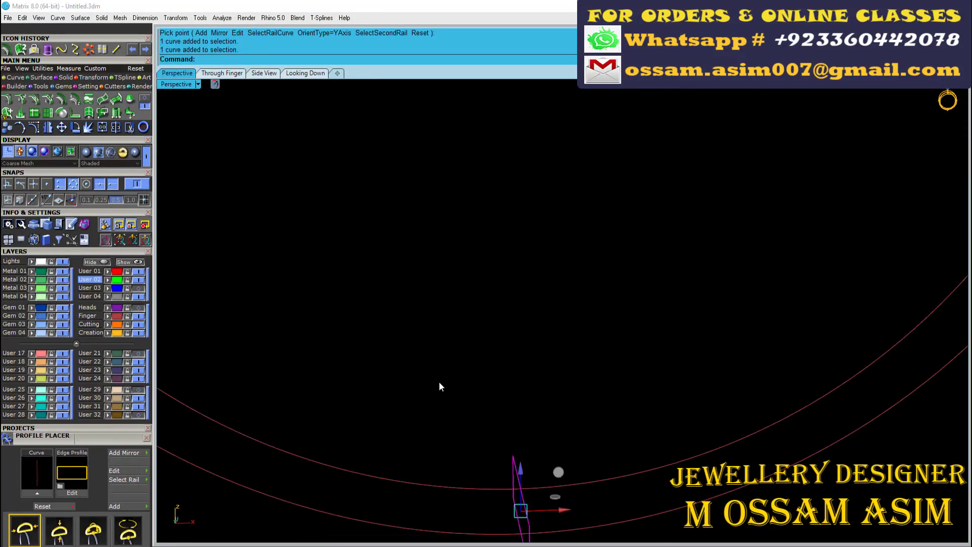
pyautogui.rightClick(508, 430)
pyautogui.scroll(-5, 462, 387)
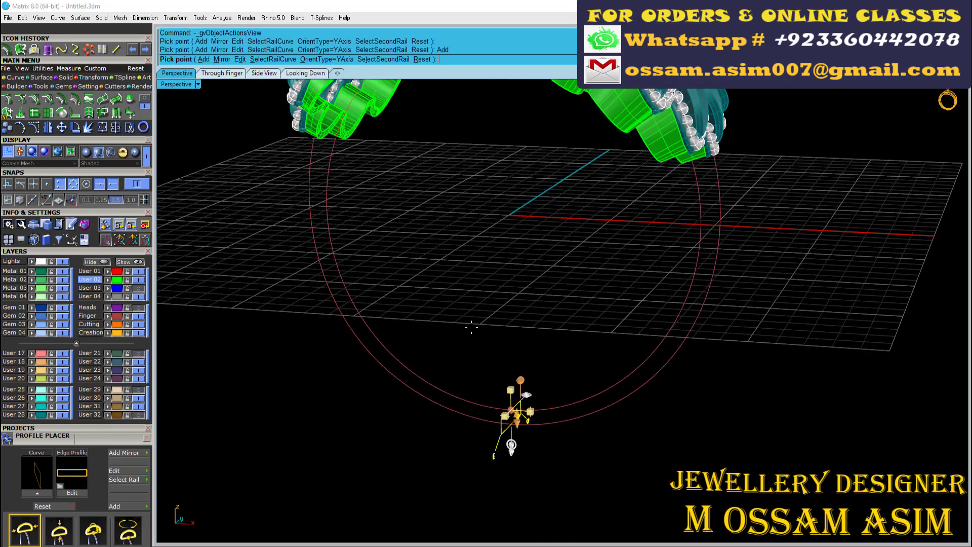
pyautogui.scroll(3, 471, 327)
pyautogui.scroll(-5, 512, 327)
pyautogui.scroll(5, 375, 284)
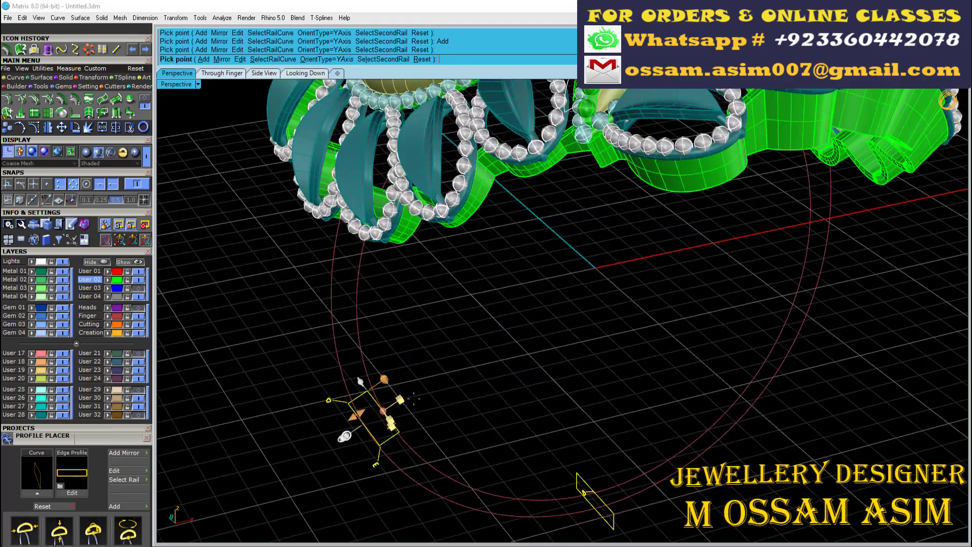
pyautogui.moveTo(378, 138); pyautogui.dragTo(511, 223, button='right')
pyautogui.scroll(3, 567, 213)
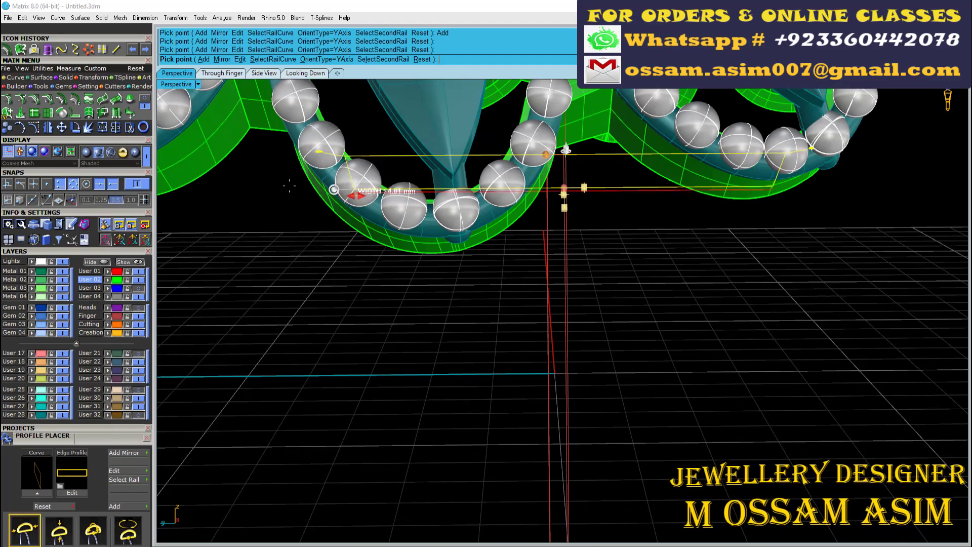
pyautogui.scroll(2, 329, 202)
pyautogui.scroll(3, 393, 339)
pyautogui.scroll(-2, 409, 349)
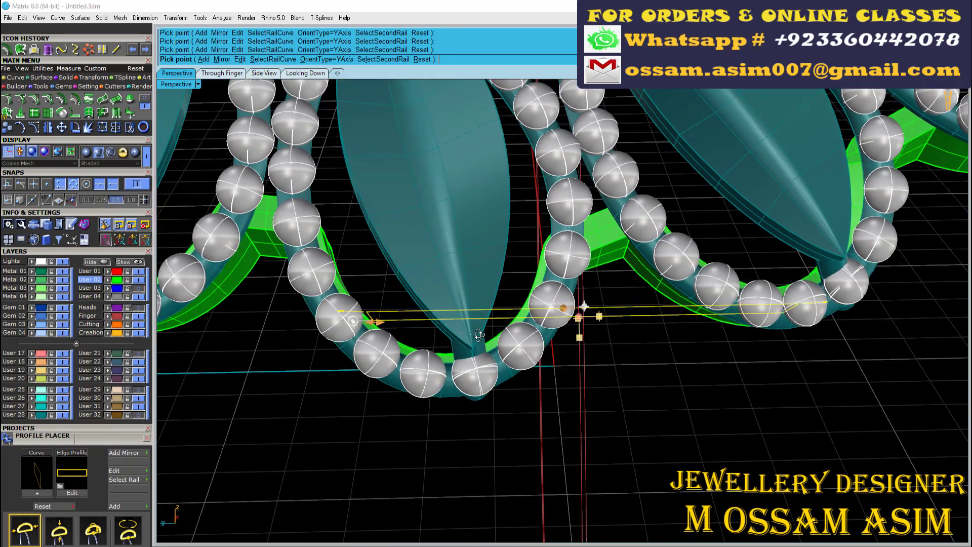
pyautogui.scroll(3, 447, 284)
pyautogui.scroll(2, 368, 237)
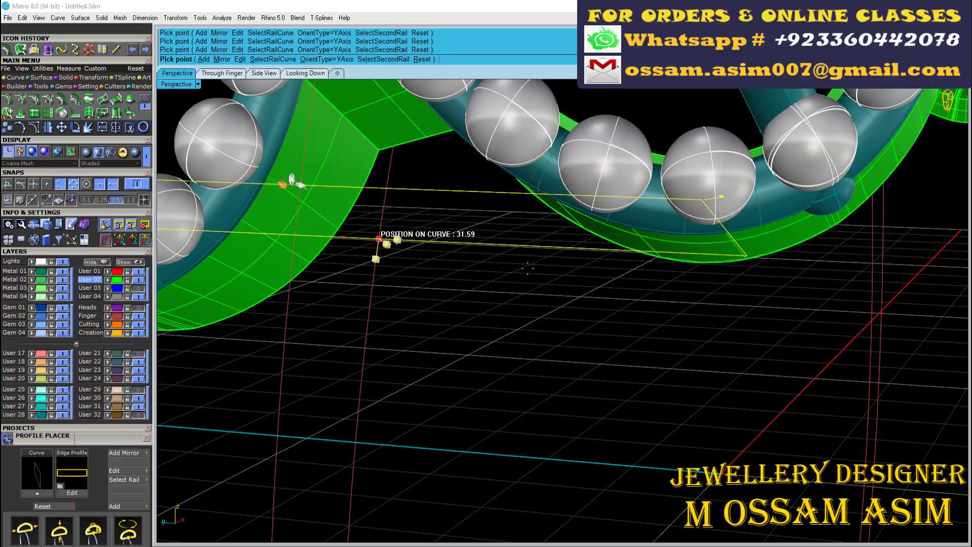
pyautogui.scroll(-5, 390, 238)
pyautogui.scroll(3, 446, 281)
pyautogui.scroll(2, 480, 235)
pyautogui.scroll(-3, 590, 304)
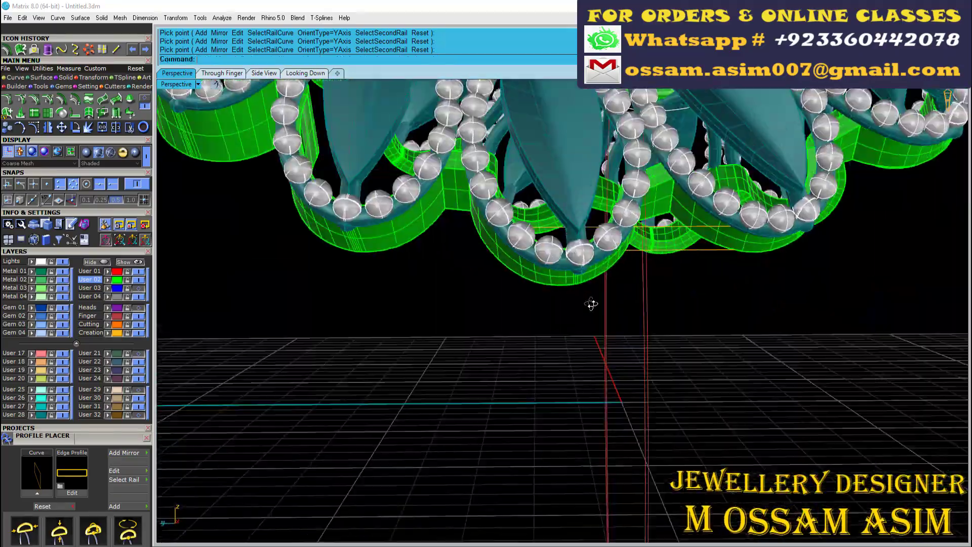
pyautogui.scroll(3, 571, 271)
pyautogui.moveTo(571, 271); pyautogui.dragTo(570, 202, button='right')
pyautogui.scroll(-3, 636, 251)
# Select the whole finished ring, hide its surfaces, and save the file
pyautogui.scroll(-3, 637, 253)
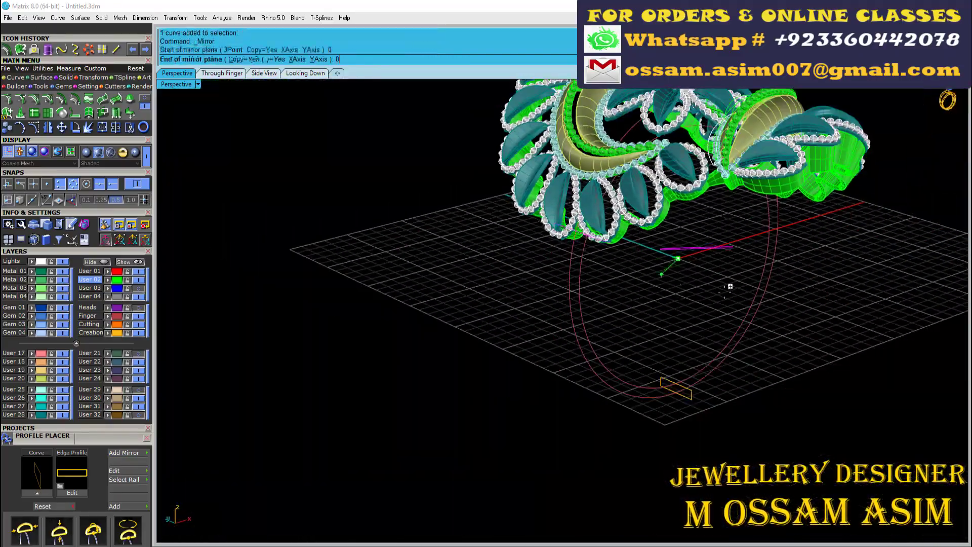
pyautogui.scroll(-3, 604, 274)
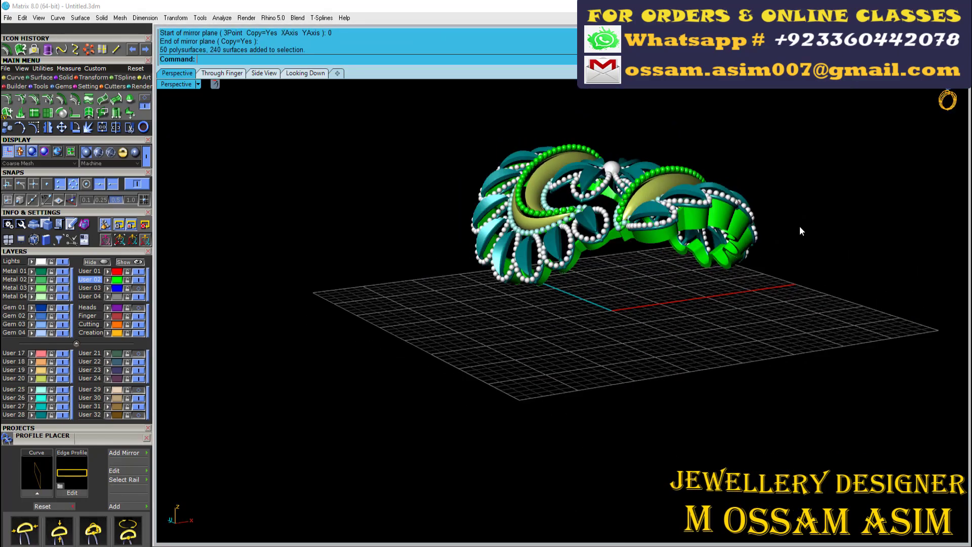
pyautogui.moveTo(604, 274); pyautogui.dragTo(576, 263, button='right')
pyautogui.hotkey('ctrl', 'a')
pyautogui.press('Delete')
pyautogui.hotkey('ctrl', 's')
# Start a straight line, orbiting lower toward the scalloped outline curve ends
pyautogui.scroll(3, 574, 259)
pyautogui.scroll(3, 651, 230)
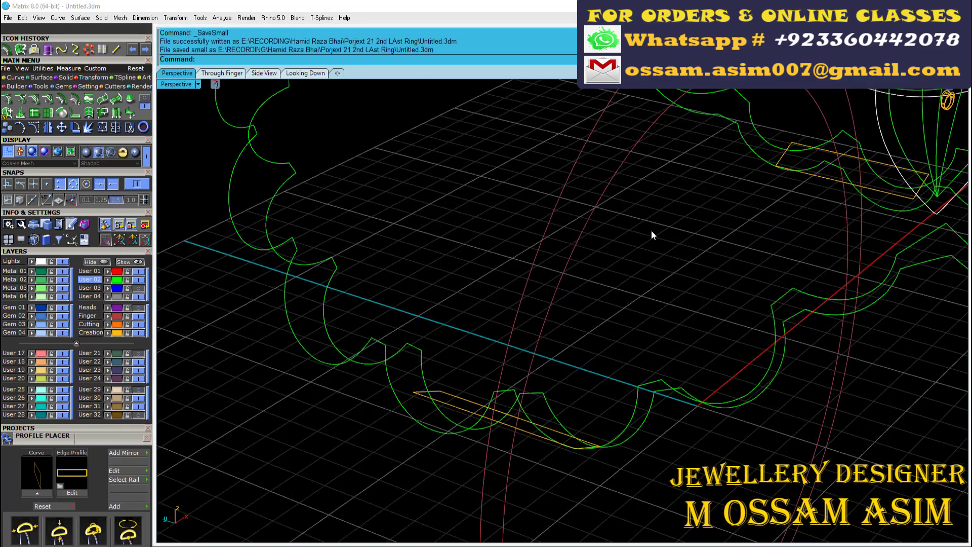
pyautogui.scroll(3, 573, 305)
pyautogui.scroll(-3, 573, 304)
pyautogui.scroll(3, 533, 366)
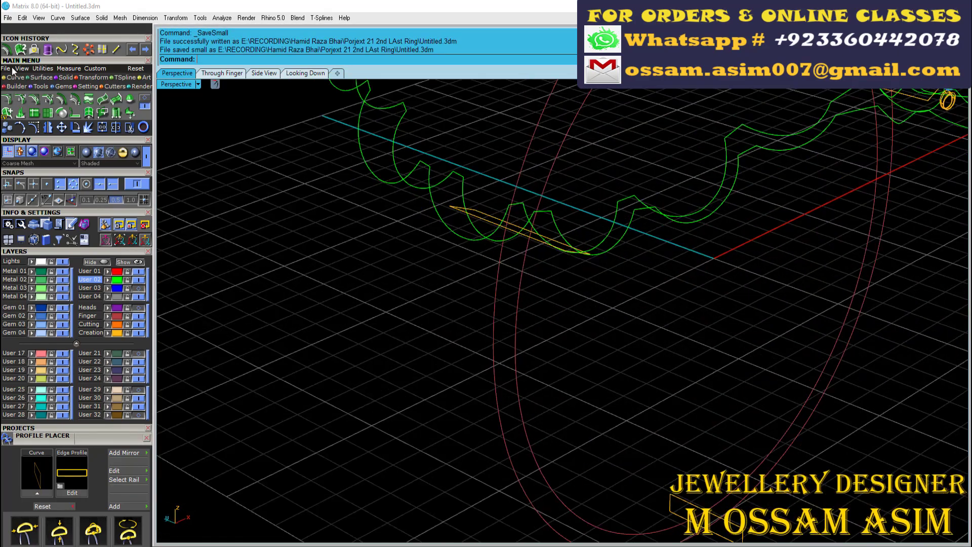
pyautogui.click(145, 100)
pyautogui.scroll(3, 396, 241)
pyautogui.moveTo(396, 242); pyautogui.dragTo(552, 227, button='right')
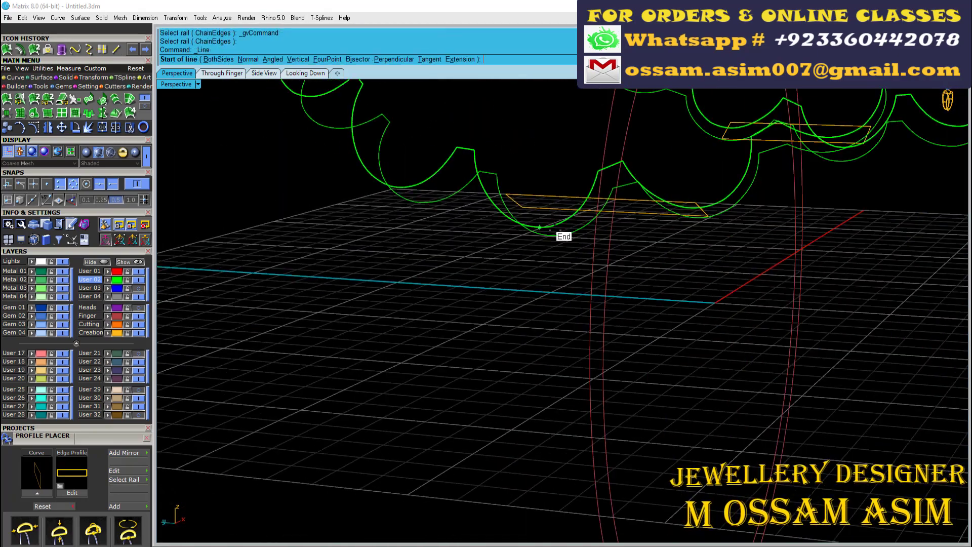
# Draw a straight shank line from the gallery curve's end down to the ring bottom
pyautogui.click(554, 226)
pyautogui.moveTo(505, 196)
pyautogui.mouseDown(button='right')
pyautogui.moveTo(481, 423)
pyautogui.moveTo(480, 324)
pyautogui.mouseUp(button='right')
pyautogui.click(481, 423)
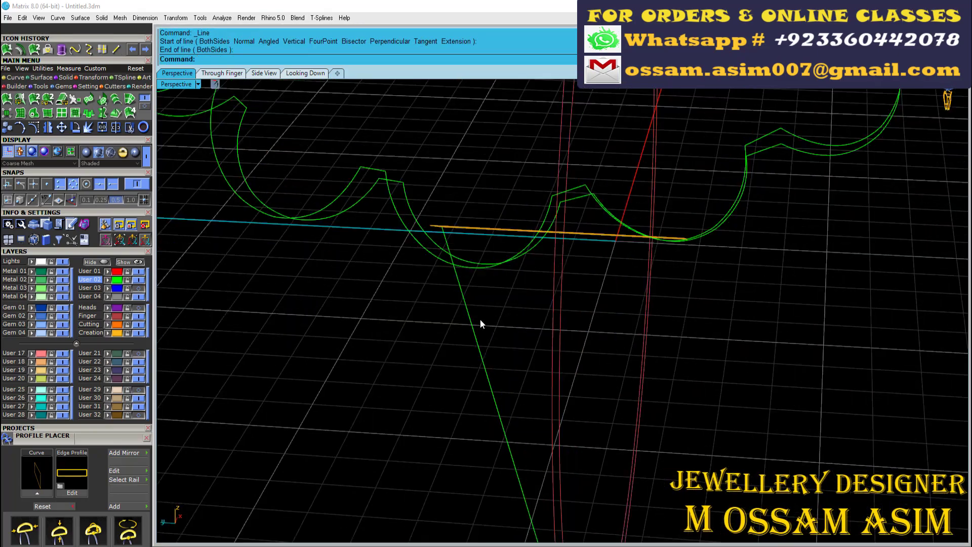
pyautogui.scroll(-3, 484, 305)
pyautogui.scroll(-3, 485, 309)
pyautogui.click(264, 73)
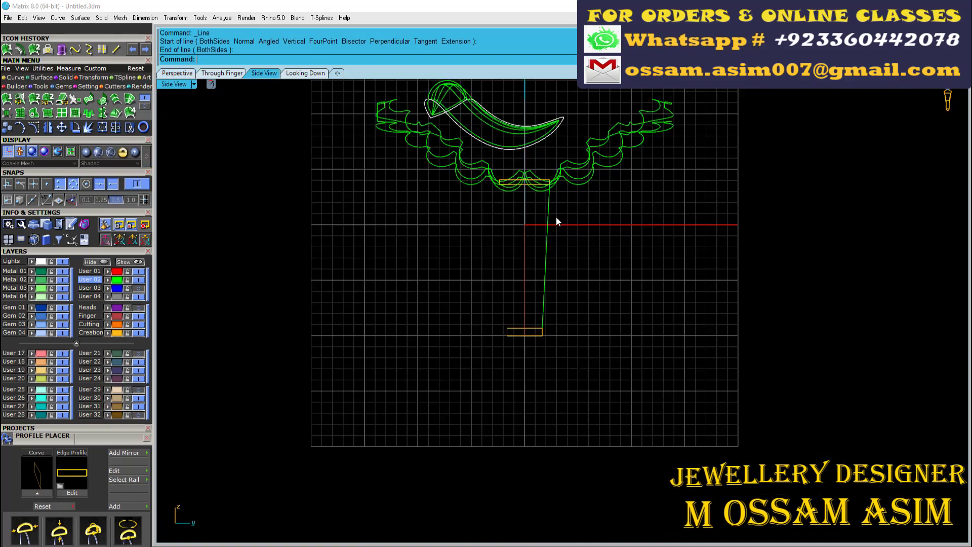
pyautogui.scroll(3, 556, 221)
# Project the new line onto the construction plane and mirror it across with start point 0
pyautogui.click(532, 228)
pyautogui.click(95, 78)
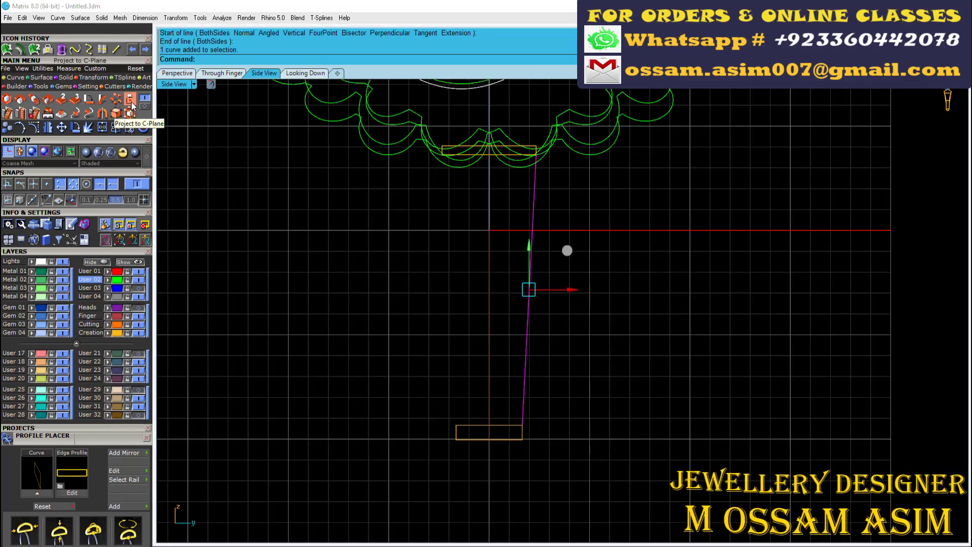
pyautogui.click(131, 103)
pyautogui.click(191, 75)
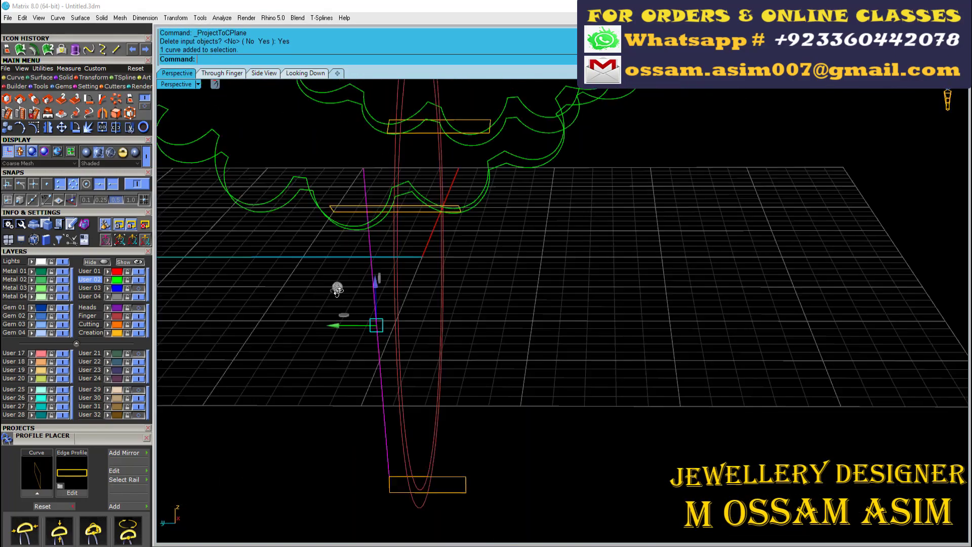
pyautogui.write('0')
pyautogui.press('Return')
# Turn the lines into curved rails around the ring using a curve from two projections
pyautogui.moveTo(342, 336)
pyautogui.mouseDown(button='right')
pyautogui.moveTo(303, 380)
pyautogui.moveTo(268, 321)
pyautogui.moveTo(268, 272)
pyautogui.moveTo(240, 300)
pyautogui.moveTo(365, 269)
pyautogui.moveTo(411, 240)
pyautogui.moveTo(376, 233)
pyautogui.moveTo(366, 360)
pyautogui.moveTo(389, 254)
pyautogui.moveTo(407, 316)
pyautogui.moveTo(342, 315)
pyautogui.mouseUp(button='right')
pyautogui.click(16, 77)
pyautogui.click(47, 116)
pyautogui.scroll(-4, 232, 345)
pyautogui.moveTo(232, 345); pyautogui.dragTo(398, 297, button='right')
# Select both orange profile rectangles and explode them into separate segments
pyautogui.scroll(2, 223, 246)
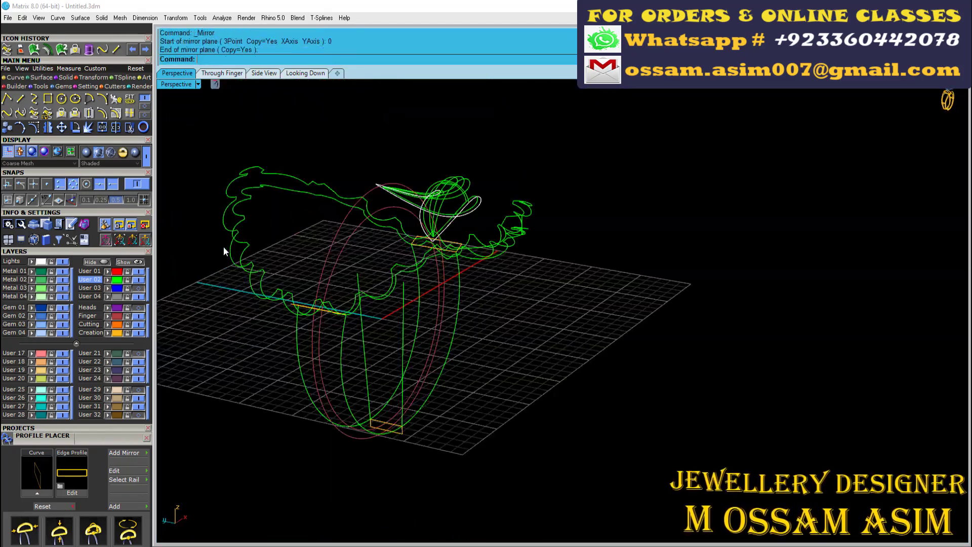
pyautogui.moveTo(224, 246); pyautogui.dragTo(400, 344, button='right')
pyautogui.scroll(3, 400, 343)
pyautogui.scroll(2, 576, 293)
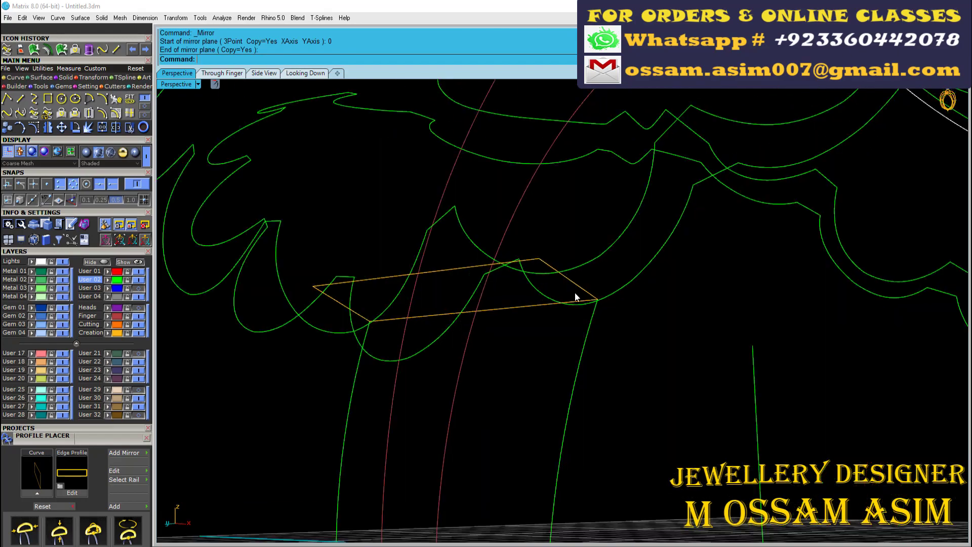
pyautogui.click(572, 291)
pyautogui.scroll(-4, 560, 282)
pyautogui.moveTo(593, 360)
pyautogui.mouseDown(button='right')
pyautogui.moveTo(645, 533)
pyautogui.moveTo(501, 169)
pyautogui.mouseUp(button='right')
pyautogui.click(646, 533)
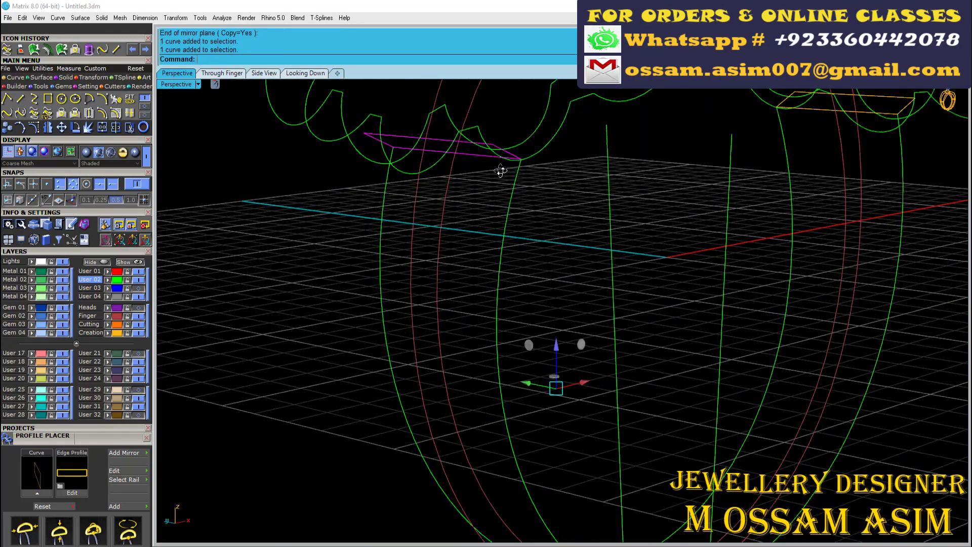
pyautogui.scroll(-3, 503, 217)
pyautogui.scroll(-2, 547, 206)
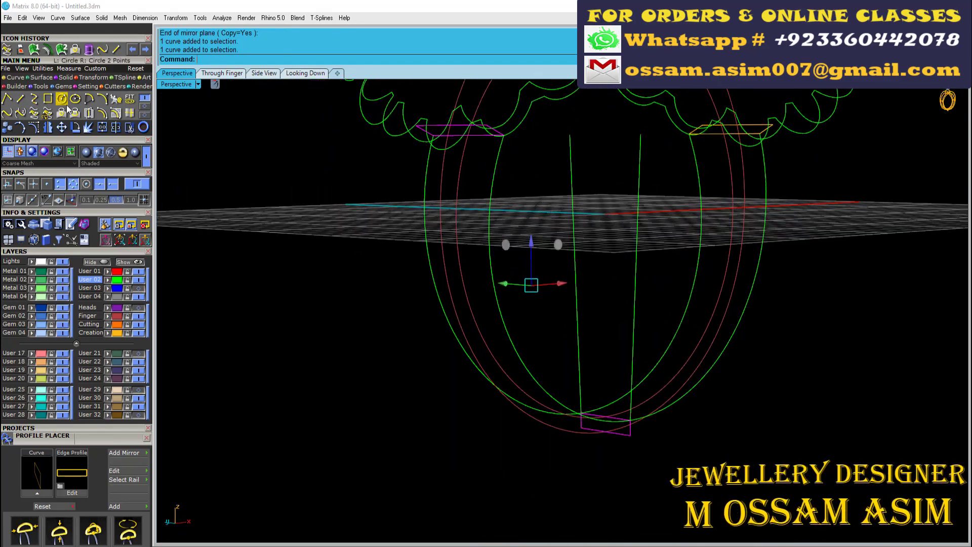
pyautogui.click(88, 128)
# Join the exploded segments into two open profile curves
pyautogui.scroll(1, 503, 132)
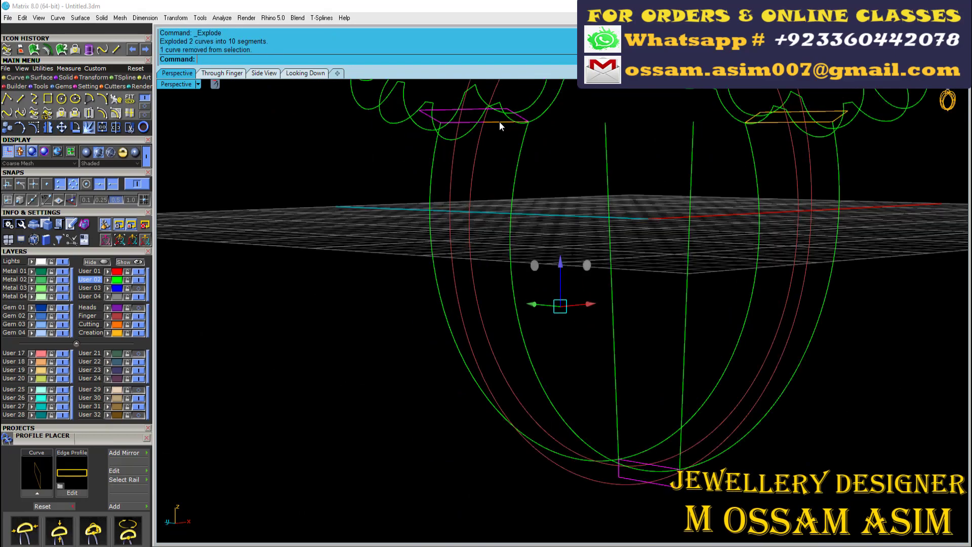
pyautogui.scroll(3, 669, 487)
pyautogui.scroll(-3, 525, 274)
pyautogui.moveTo(525, 274); pyautogui.dragTo(519, 230, button='right')
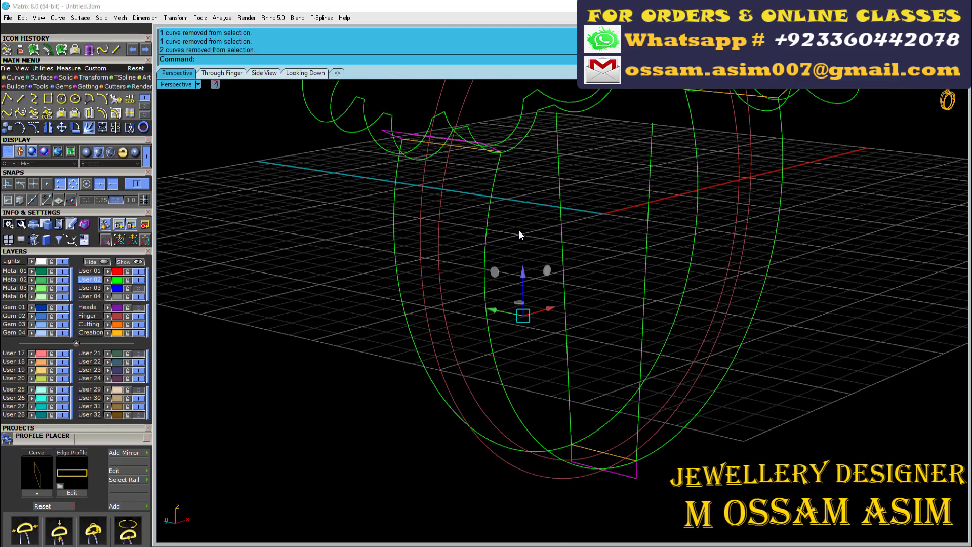
pyautogui.hotkey('ctrl', 'j')
pyautogui.scroll(2, 416, 324)
pyautogui.moveTo(416, 325); pyautogui.dragTo(335, 228, button='right')
pyautogui.scroll(-2, 451, 202)
# Start the two-rail sweep, picking a shank rail and the bottom profile as cross section
pyautogui.press('Return')
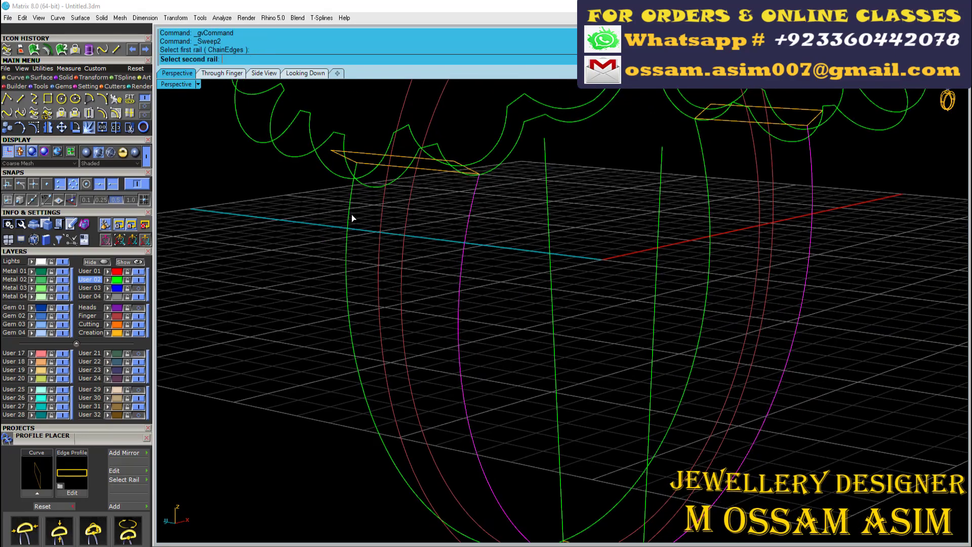
pyautogui.scroll(2, 352, 214)
pyautogui.click(368, 151)
pyautogui.scroll(-3, 368, 151)
pyautogui.click(465, 365)
# Finish the two-rail sweep to create the tapered green shank band
pyautogui.press('Return')
pyautogui.moveTo(466, 373); pyautogui.dragTo(405, 247, button='right')
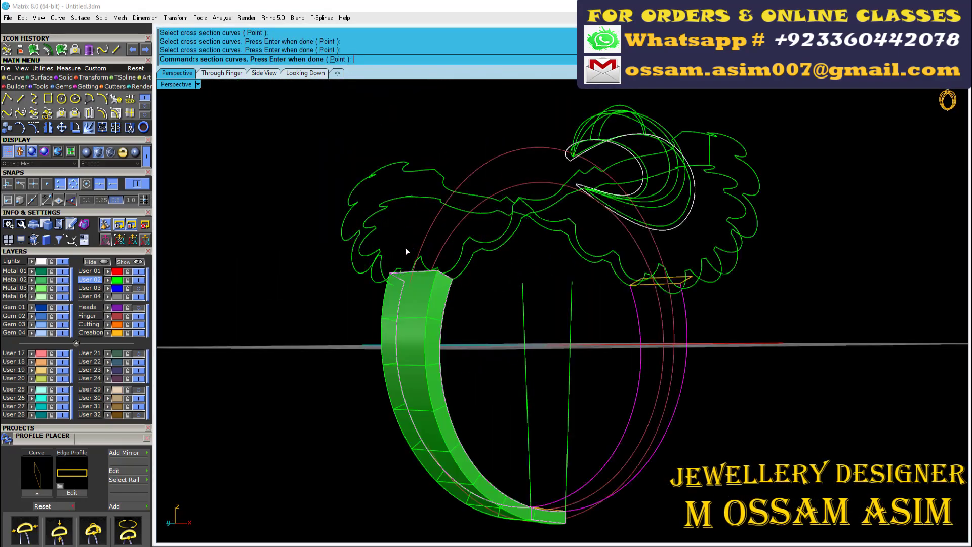
pyautogui.press('Return')
pyautogui.scroll(3, 373, 290)
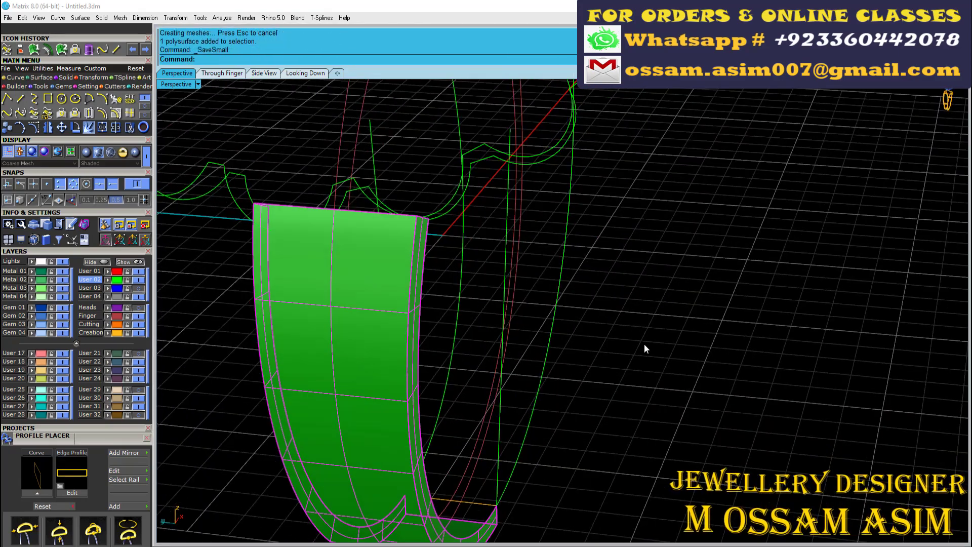
# Save, break the swept shank into surfaces, and select its broad face and green side band
pyautogui.hotkey('ctrl', 's')
pyautogui.scroll(2, 616, 282)
pyautogui.moveTo(616, 282); pyautogui.dragTo(462, 320, button='right')
pyautogui.click(462, 320)
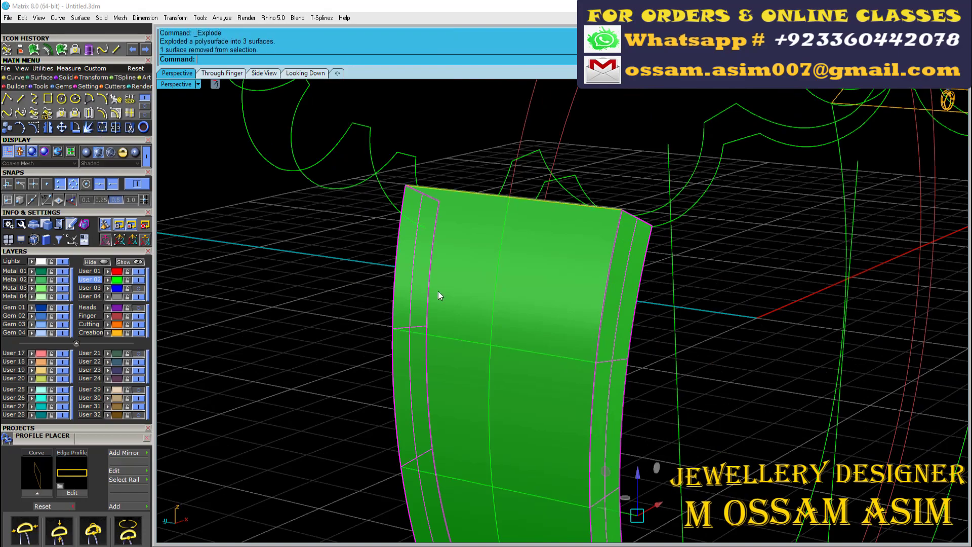
pyautogui.hotkey('ctrl', 'g')
pyautogui.moveTo(321, 386)
pyautogui.mouseDown(button='right')
pyautogui.moveTo(495, 304)
pyautogui.moveTo(575, 397)
pyautogui.mouseUp(button='right')
pyautogui.scroll(3, 480, 331)
pyautogui.click(480, 330)
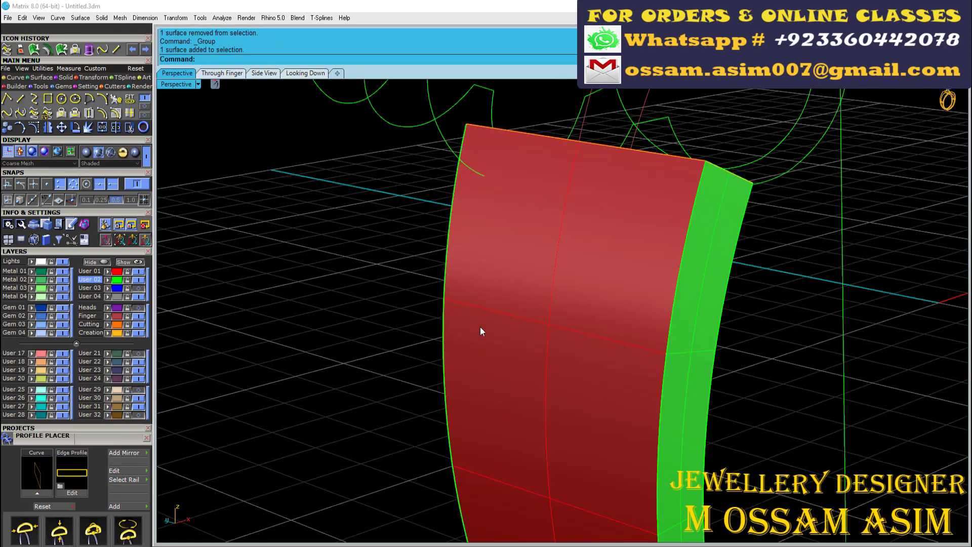
pyautogui.scroll(-5, 480, 330)
pyautogui.click(512, 402)
pyautogui.moveTo(512, 402)
pyautogui.mouseDown(button='right')
pyautogui.moveTo(500, 336)
pyautogui.moveTo(497, 352)
pyautogui.mouseUp(button='right')
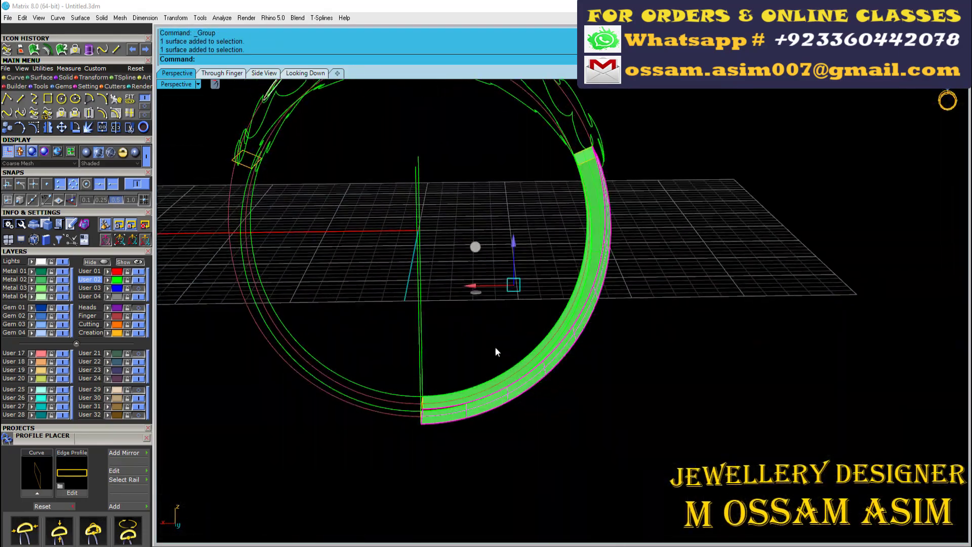
# Draw a cut line across the shank in the Through Finger view
pyautogui.click(222, 73)
pyautogui.scroll(-3, 353, 282)
pyautogui.click(329, 371)
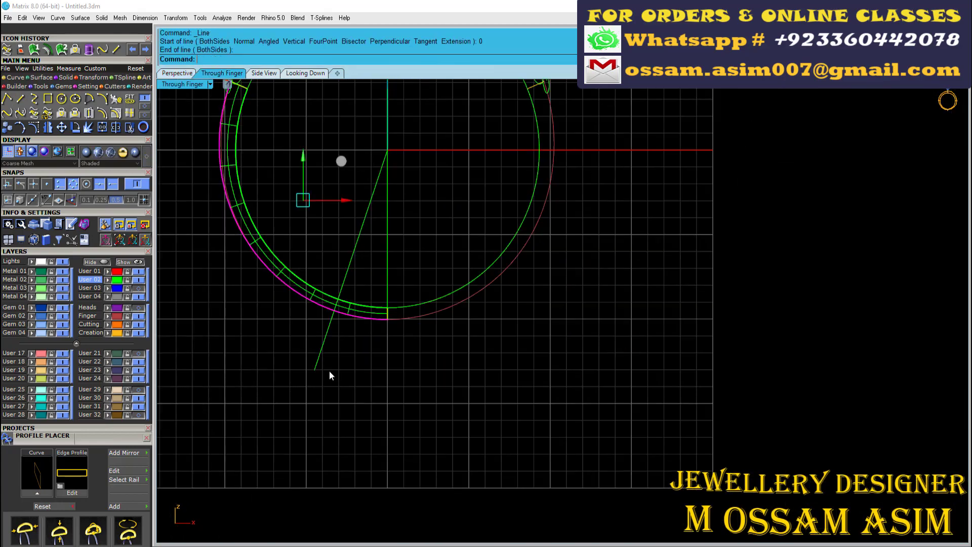
pyautogui.scroll(4, 329, 370)
pyautogui.scroll(-2, 297, 258)
pyautogui.scroll(3, 263, 180)
pyautogui.press('Return')
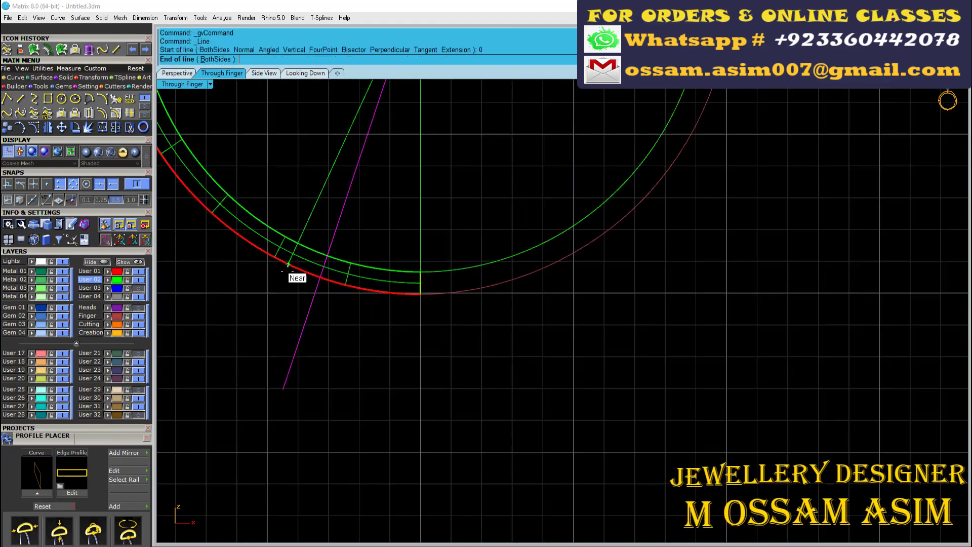
pyautogui.click(332, 276)
pyautogui.click(264, 463)
pyautogui.scroll(-3, 421, 451)
# Trim the cut line back to the shank edge
pyautogui.click(177, 73)
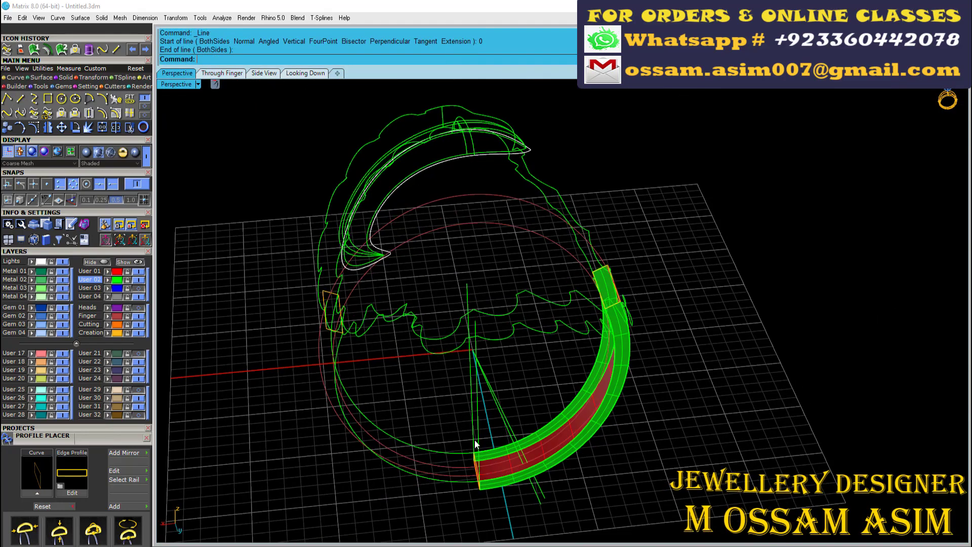
pyautogui.click(222, 73)
pyautogui.click(400, 390)
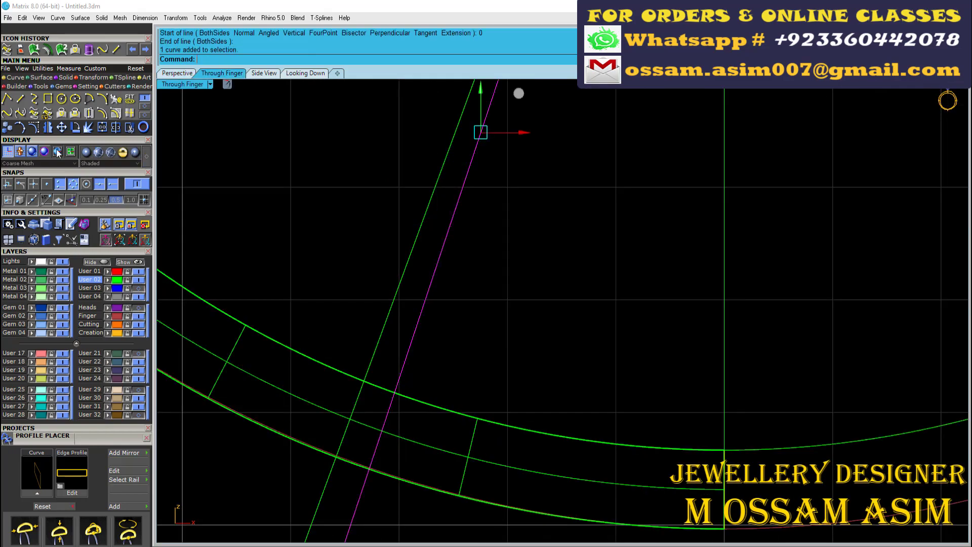
pyautogui.click(351, 485)
pyautogui.click(429, 511)
pyautogui.scroll(-3, 355, 304)
pyautogui.press('Return')
# Select the trimmed cut line and start mirroring it with plane start 0
pyautogui.click(178, 73)
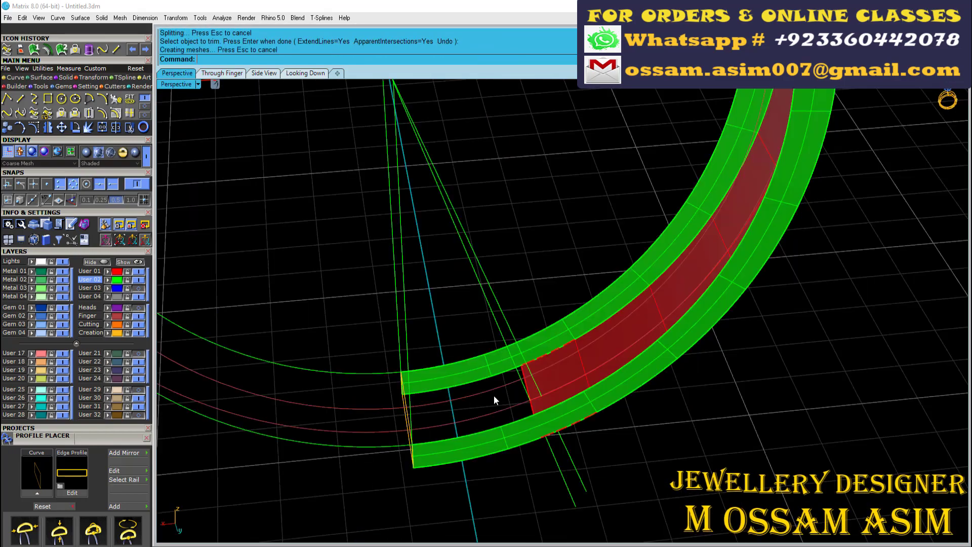
pyautogui.hotkey('ctrl', 'Tab')
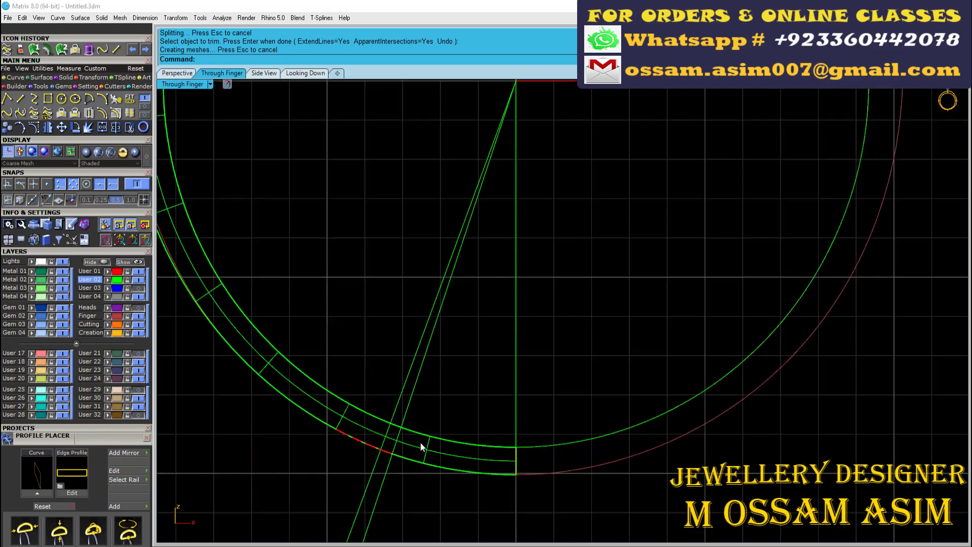
pyautogui.scroll(5, 421, 446)
pyautogui.click(361, 364)
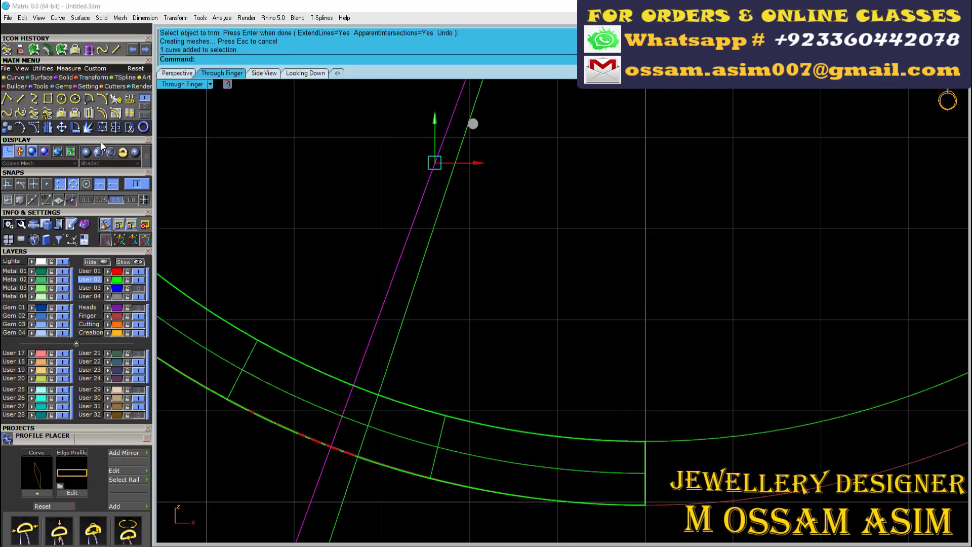
pyautogui.scroll(-1, 107, 104)
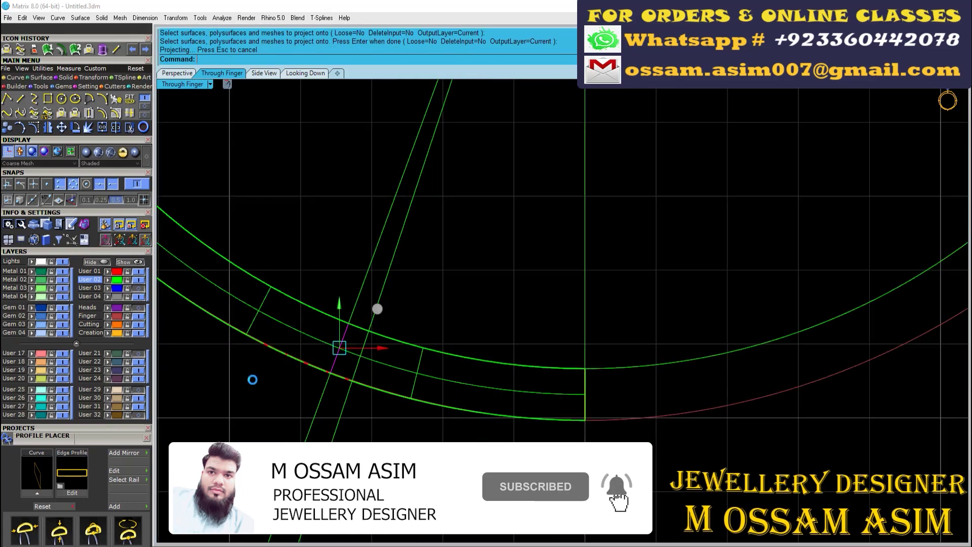
pyautogui.scroll(-5, 512, 236)
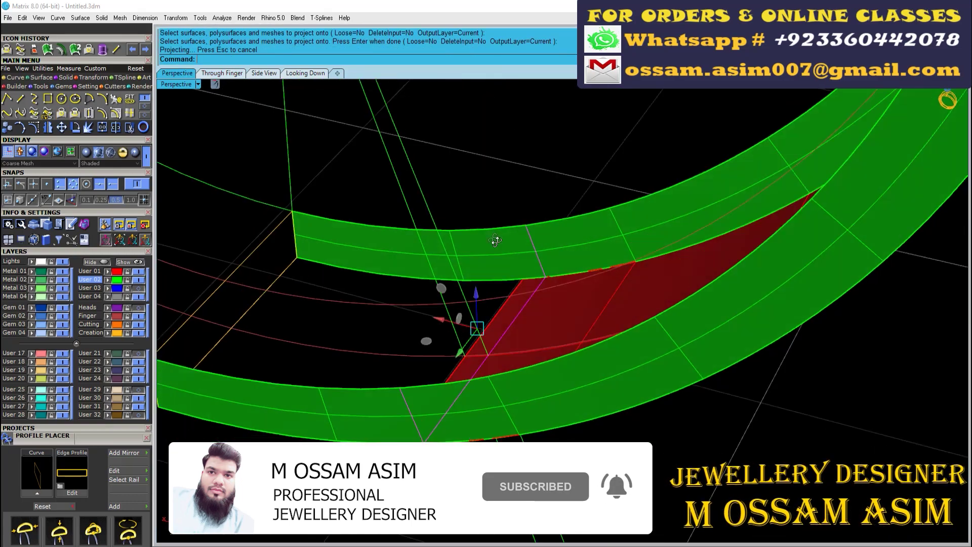
pyautogui.write('0')
pyautogui.press('Return')
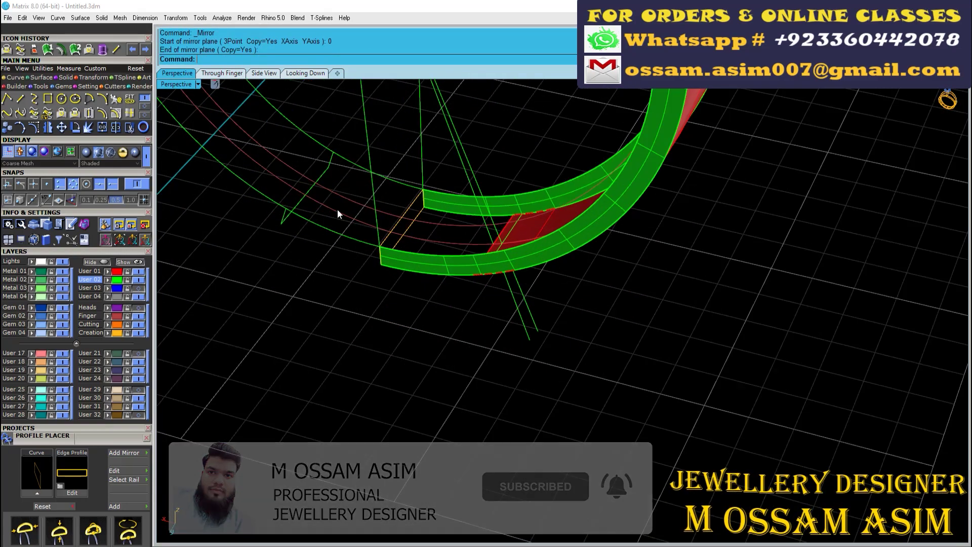
# Finish the mirrored cut line, join the curves into two open curves, and select the red inset surface
pyautogui.click(338, 209)
pyautogui.click(83, 49)
pyautogui.scroll(3, 308, 265)
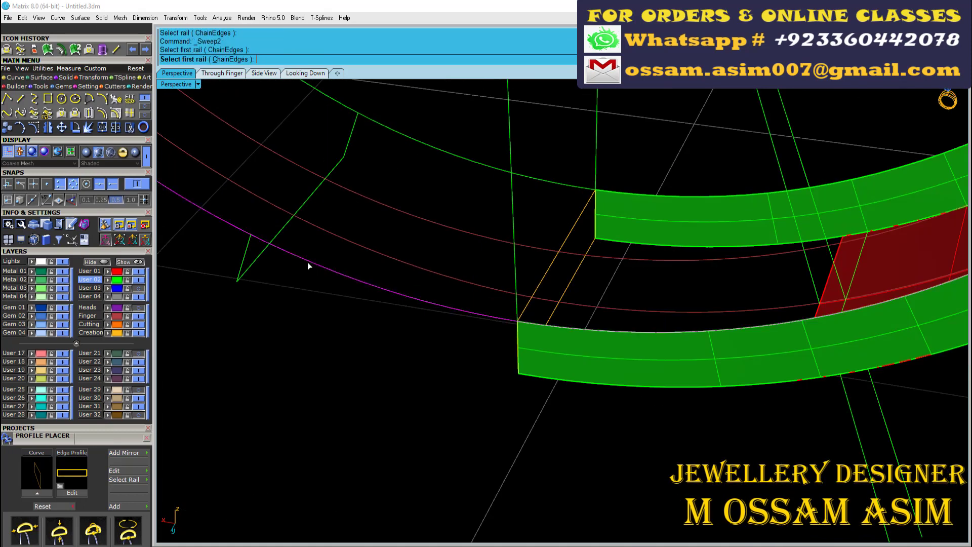
pyautogui.click(350, 150)
pyautogui.scroll(-3, 355, 150)
pyautogui.hotkey('ctrl', 'j')
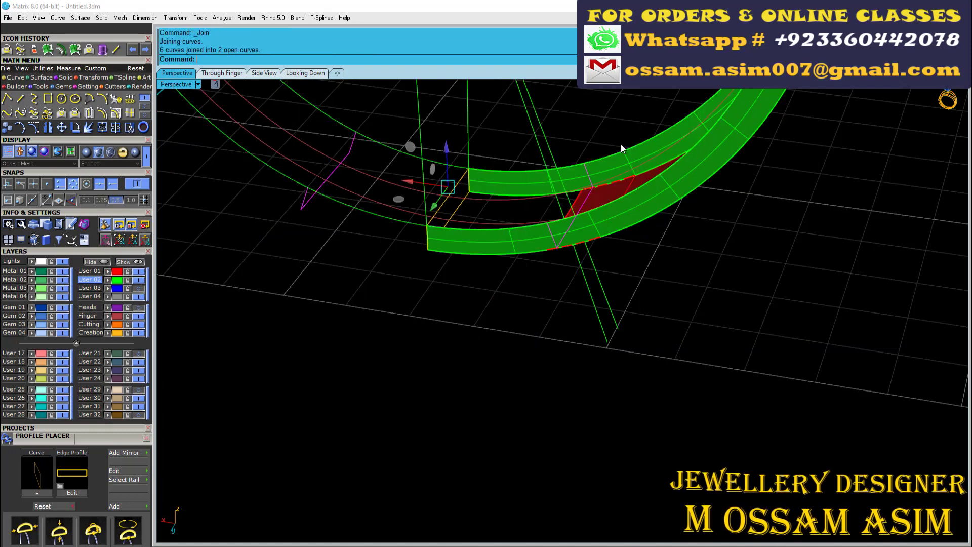
pyautogui.scroll(3, 326, 161)
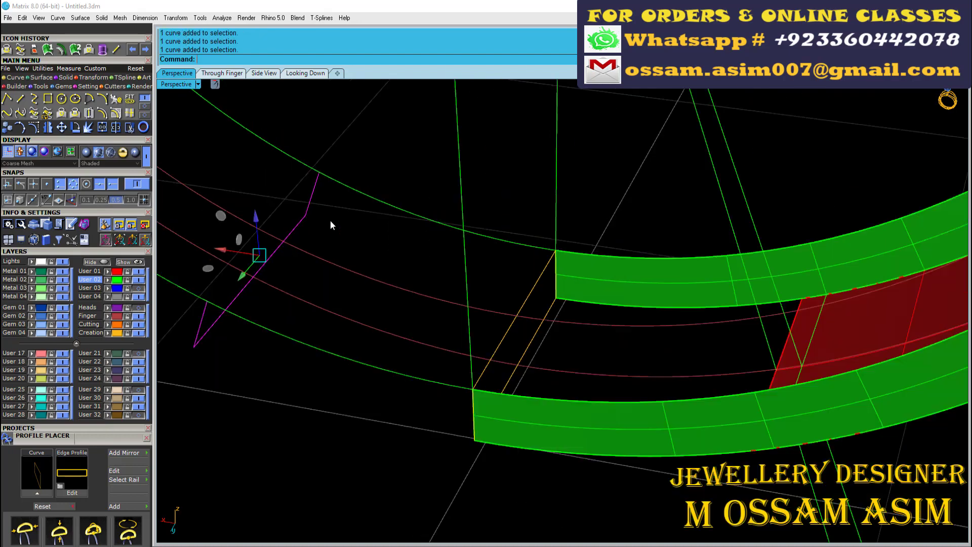
pyautogui.moveTo(331, 220); pyautogui.dragTo(616, 235, button='right')
pyautogui.click(621, 245)
pyautogui.click(642, 268)
pyautogui.scroll(-2, 642, 266)
# Join the curves and trim them, picking the curve over the overlapping surface
pyautogui.hotkey('ctrl', 'j')
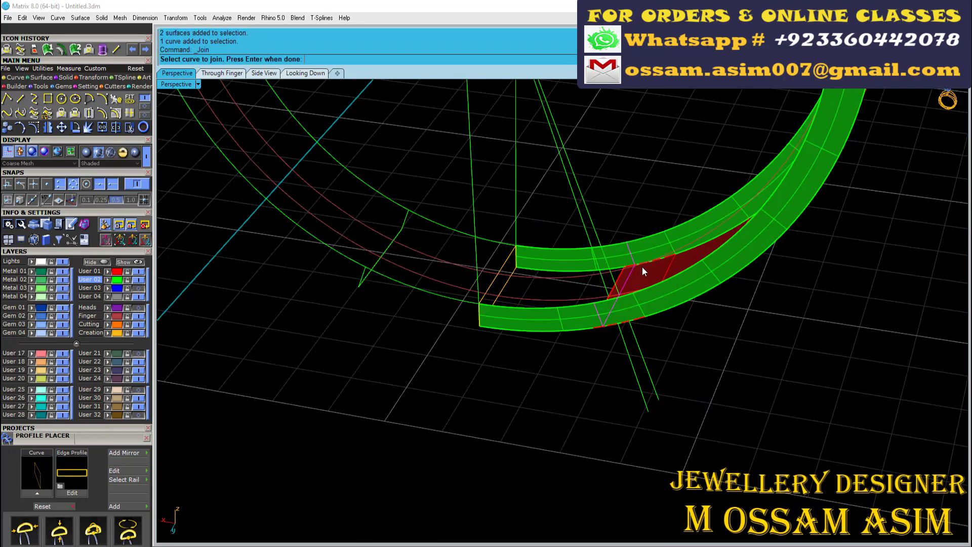
pyautogui.scroll(2, 633, 258)
pyautogui.scroll(2, 365, 238)
pyautogui.click(743, 264)
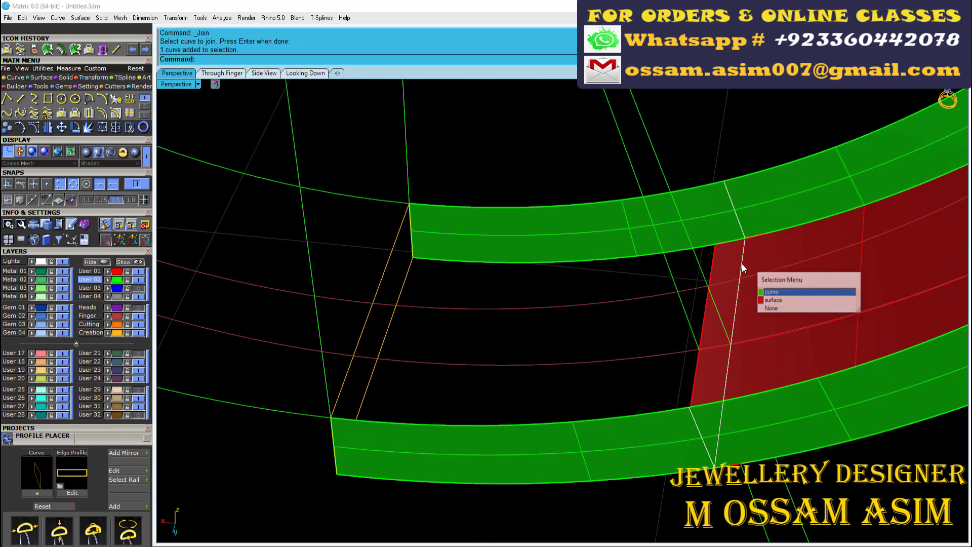
pyautogui.scroll(-2, 768, 292)
pyautogui.scroll(3, 768, 293)
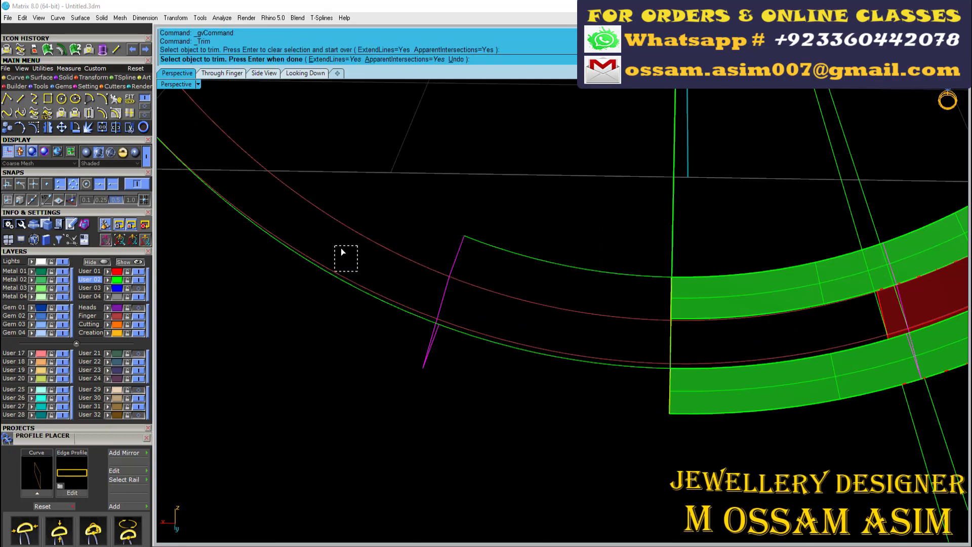
pyautogui.scroll(-2, 343, 273)
pyautogui.press('Return')
# Hide the green band surfaces and trim the excess arc ends back to the profile
pyautogui.moveTo(344, 295)
pyautogui.mouseDown(button='right')
pyautogui.moveTo(400, 319)
pyautogui.moveTo(367, 464)
pyautogui.moveTo(625, 344)
pyautogui.moveTo(608, 336)
pyautogui.moveTo(584, 387)
pyautogui.moveTo(919, 202)
pyautogui.mouseUp(button='right')
pyautogui.click(650, 349)
pyautogui.press('Return')
pyautogui.click(874, 336)
pyautogui.moveTo(894, 255)
pyautogui.mouseDown(button='right')
pyautogui.moveTo(873, 336)
pyautogui.moveTo(785, 397)
pyautogui.mouseUp(button='right')
pyautogui.scroll(3, 701, 354)
pyautogui.click(712, 366)
pyautogui.press('Return')
pyautogui.scroll(-3, 606, 378)
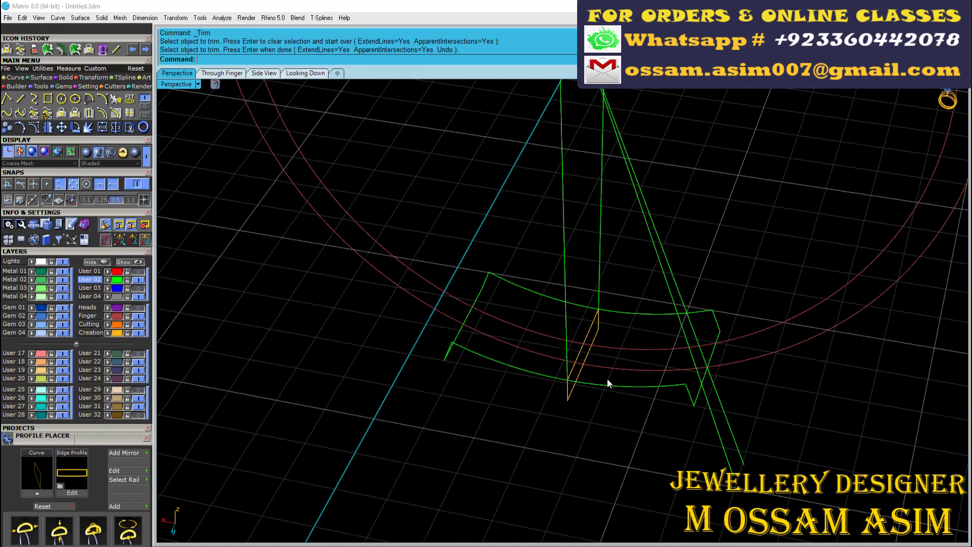
pyautogui.scroll(2, 606, 378)
# Sweep2 the arcs along two rails through the profile cross sections into a curved band
pyautogui.click(76, 49)
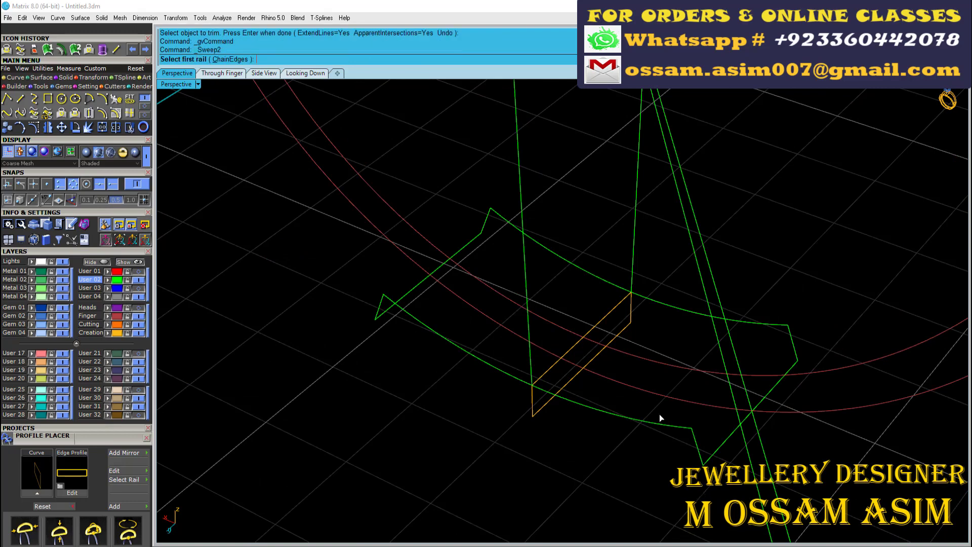
pyautogui.click(659, 419)
pyautogui.click(716, 450)
pyautogui.click(387, 321)
pyautogui.press('Return')
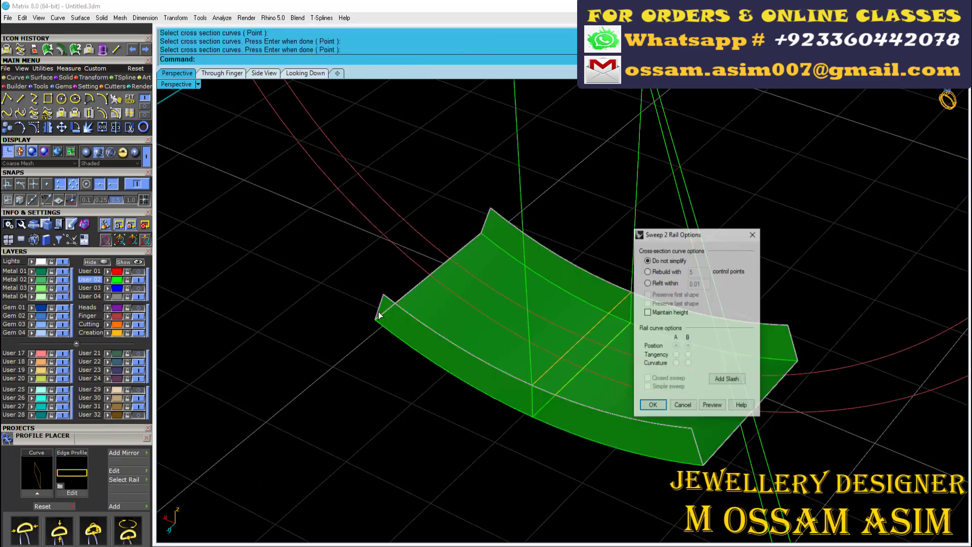
pyautogui.click(682, 405)
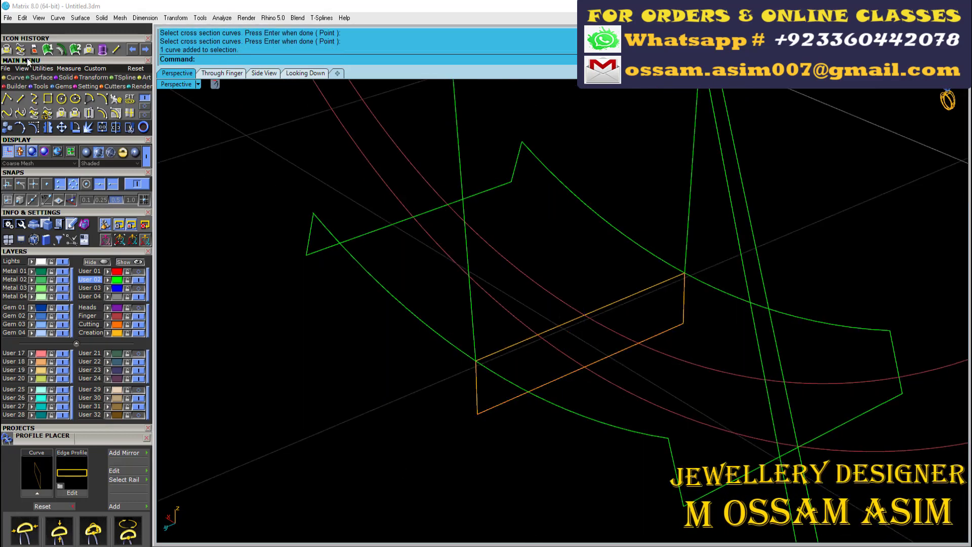
pyautogui.click(75, 50)
pyautogui.click(590, 498)
pyautogui.click(771, 429)
pyautogui.click(567, 332)
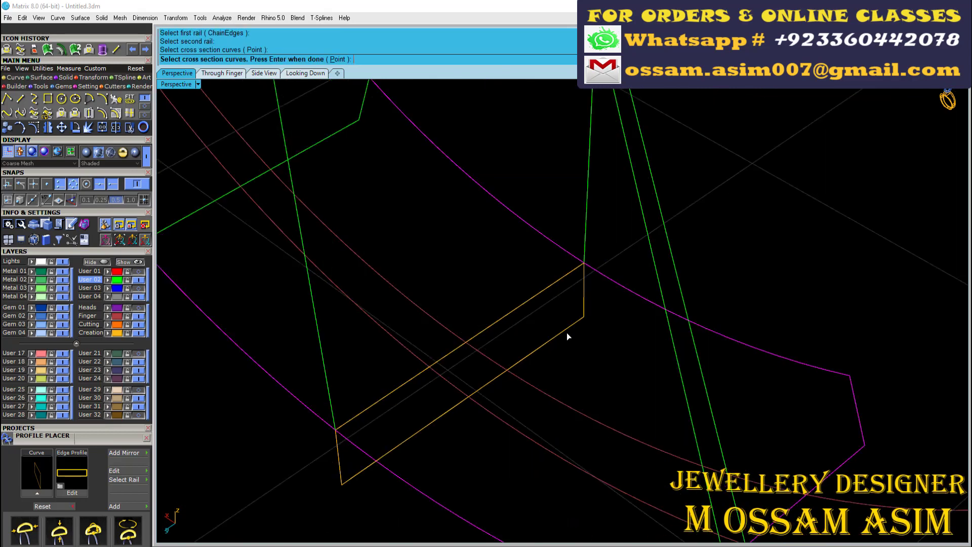
pyautogui.press('Return')
pyautogui.click(652, 403)
# Join the new sweep with the green surface, cap planar holes, and show all hidden objects
pyautogui.click(587, 247)
pyautogui.click(603, 265)
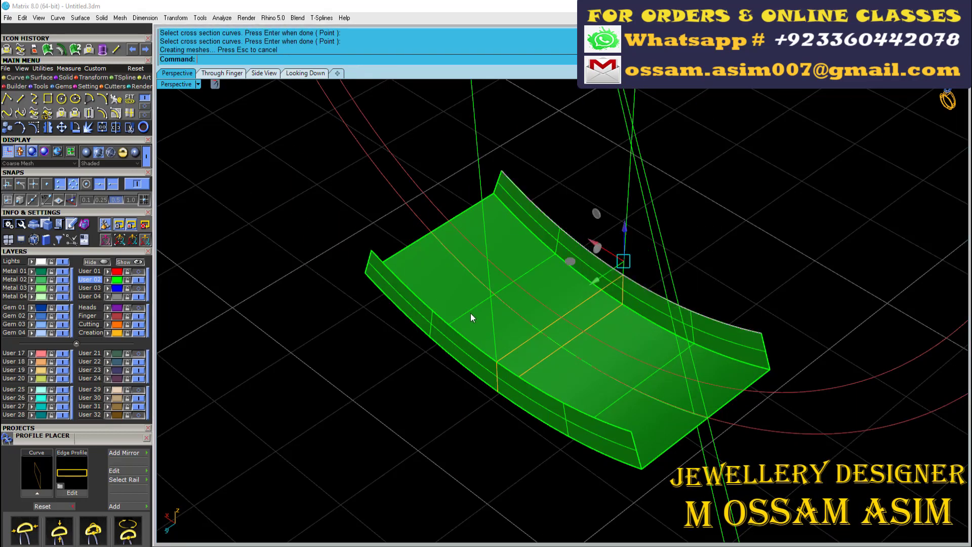
pyautogui.click(474, 339)
pyautogui.click(488, 358)
pyautogui.click(57, 72)
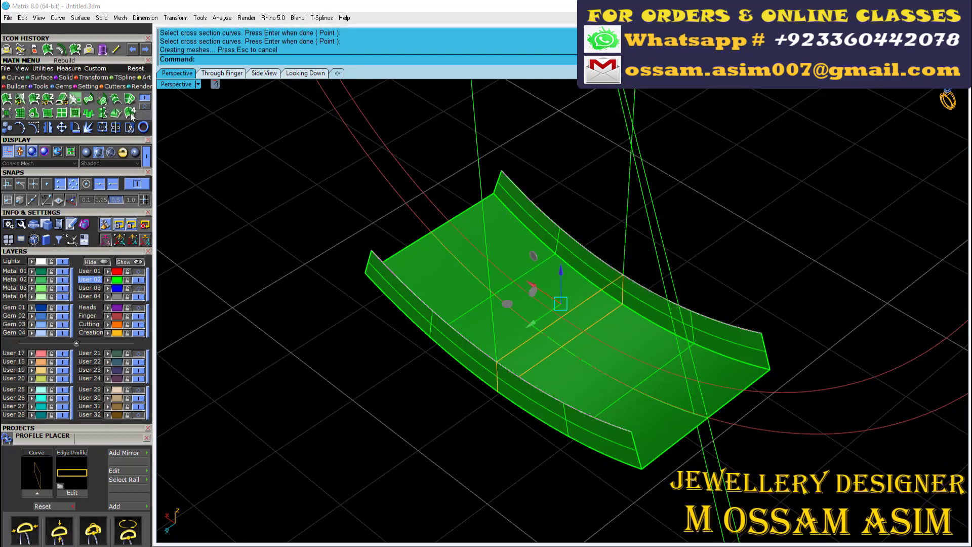
pyautogui.click(593, 284)
pyautogui.scroll(3, 594, 283)
pyautogui.hotkey('ctrl', 'j')
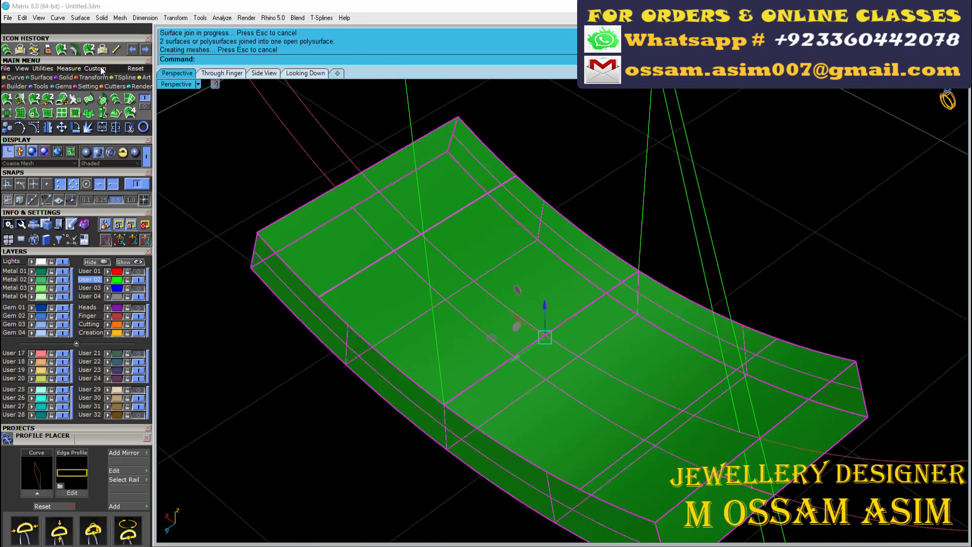
pyautogui.click(62, 96)
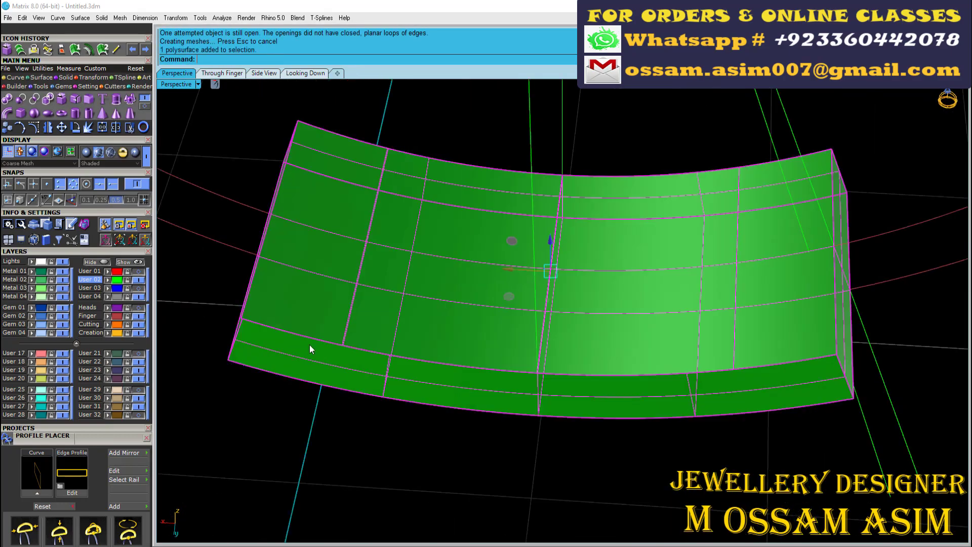
pyautogui.click(125, 262)
# Show remaining hidden objects, copy the teal piece, undo back, and paste it in
pyautogui.doubleClick(125, 262)
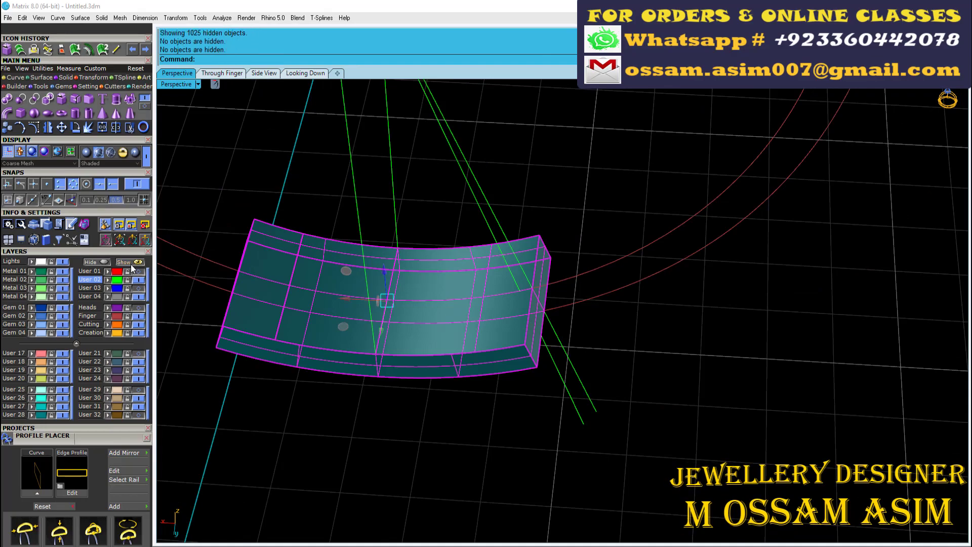
pyautogui.scroll(-5, 323, 348)
pyautogui.moveTo(323, 348); pyautogui.dragTo(422, 389, button='right')
pyautogui.hotkey('ctrl', 'z')
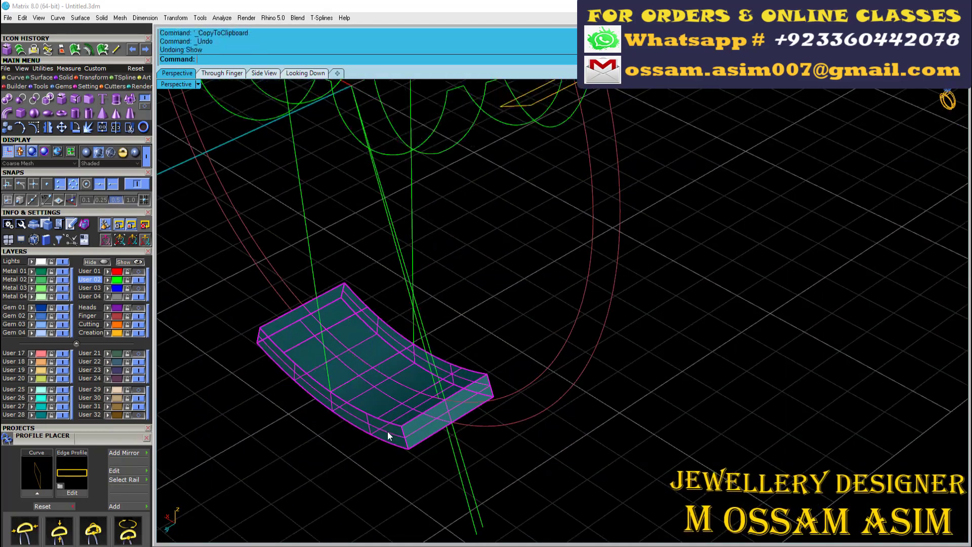
pyautogui.hotkey('ctrl', 'z')
pyautogui.hotkey('ctrl', 'z')
pyautogui.moveTo(388, 431); pyautogui.dragTo(449, 421, button='right')
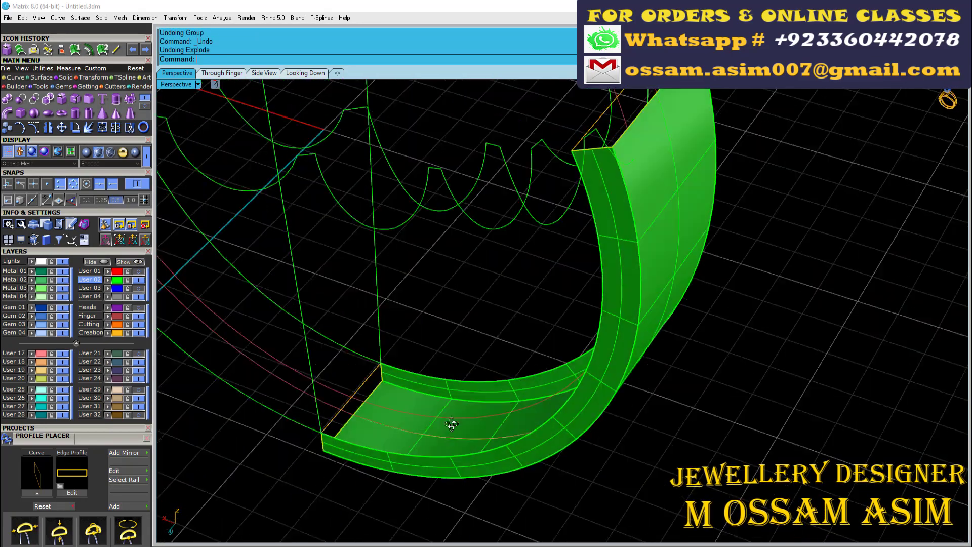
pyautogui.hotkey('ctrl', 'v')
# Explode the green shank band and offset one of its surfaces
pyautogui.keyDown('shift'); pyautogui.click(451, 423); pyautogui.keyUp('shift')
pyautogui.moveTo(596, 411)
pyautogui.mouseDown(button='right')
pyautogui.moveTo(557, 355)
pyautogui.moveTo(507, 360)
pyautogui.moveTo(415, 305)
pyautogui.mouseUp(button='right')
pyautogui.click(89, 128)
pyautogui.keyDown('ctrl'); pyautogui.click(580, 366); pyautogui.keyUp('ctrl')
pyautogui.scroll(3, 578, 367)
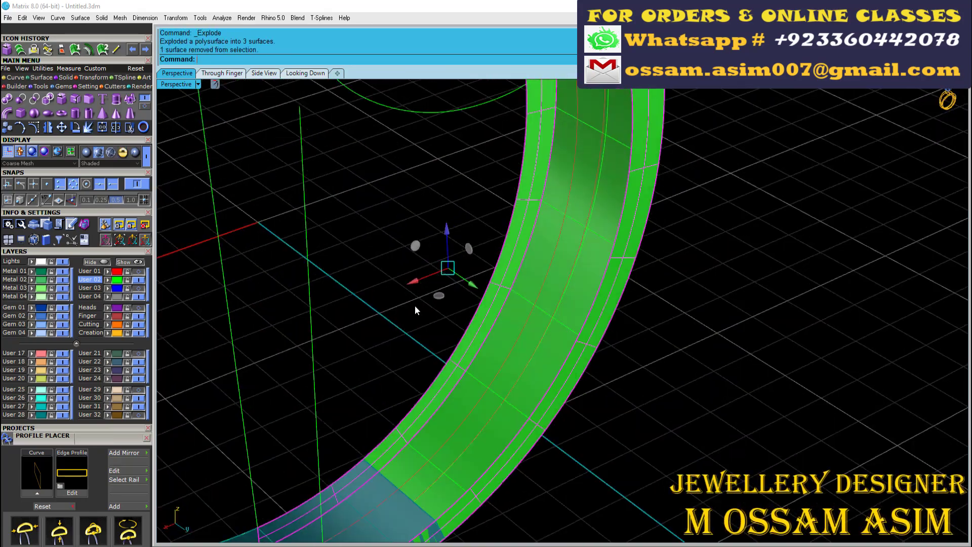
pyautogui.click(88, 50)
pyautogui.moveTo(519, 247); pyautogui.dragTo(310, 310, button='right')
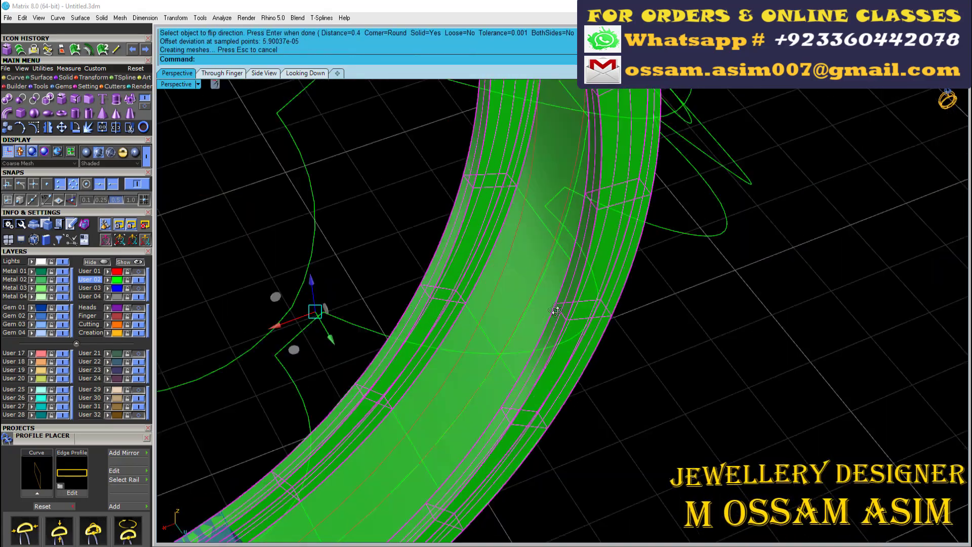
pyautogui.scroll(3, 311, 310)
pyautogui.press('Return')
pyautogui.moveTo(440, 332)
pyautogui.mouseDown(button='right')
pyautogui.moveTo(493, 360)
pyautogui.moveTo(470, 336)
pyautogui.moveTo(447, 397)
pyautogui.moveTo(398, 439)
pyautogui.mouseUp(button='right')
# Extract a V-direction isocurve from the band surface at the inset edge
pyautogui.click(15, 77)
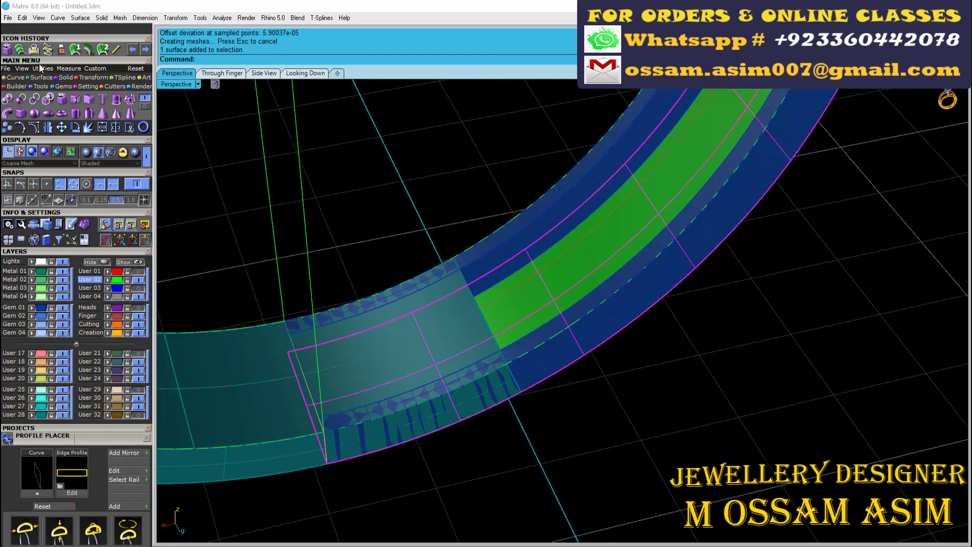
pyautogui.click(103, 114)
pyautogui.scroll(2, 466, 303)
pyautogui.click(295, 59)
pyautogui.scroll(2, 426, 341)
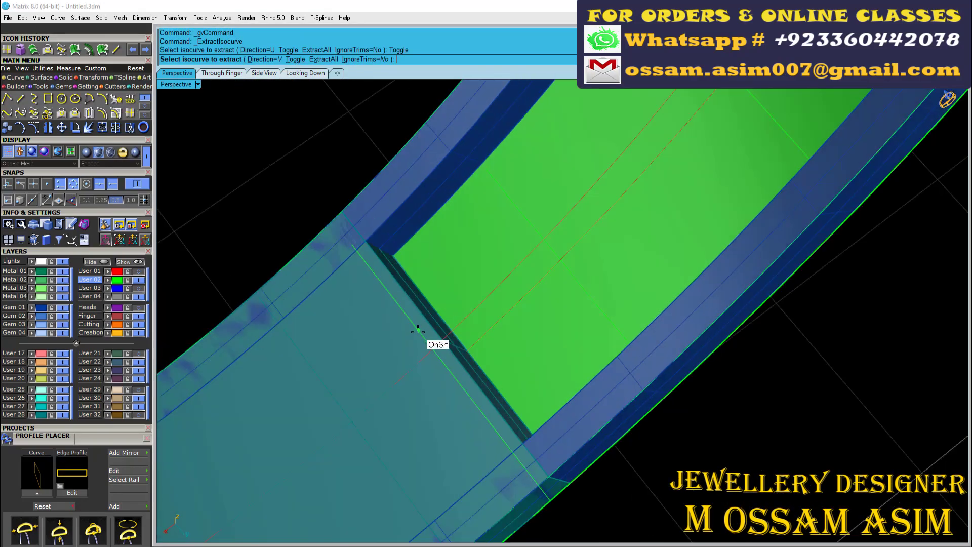
pyautogui.click(425, 341)
pyautogui.press('Return')
pyautogui.moveTo(548, 387); pyautogui.dragTo(378, 260, button='right')
# Trim the offset band surfaces at the isocurve, removing the blue section
pyautogui.click(446, 375)
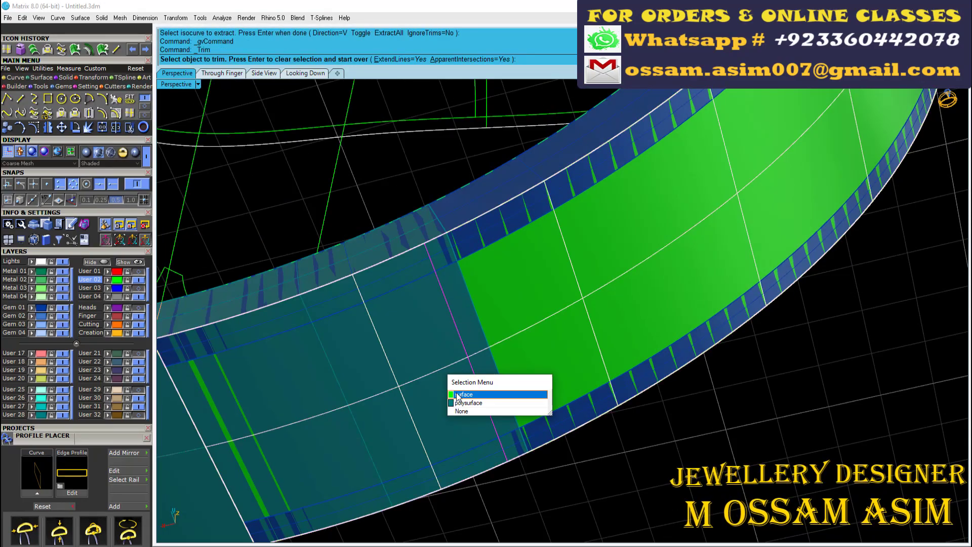
pyautogui.click(471, 402)
pyautogui.scroll(-3, 471, 402)
pyautogui.scroll(3, 473, 365)
pyautogui.moveTo(473, 364); pyautogui.dragTo(493, 351, button='right')
pyautogui.scroll(-3, 636, 448)
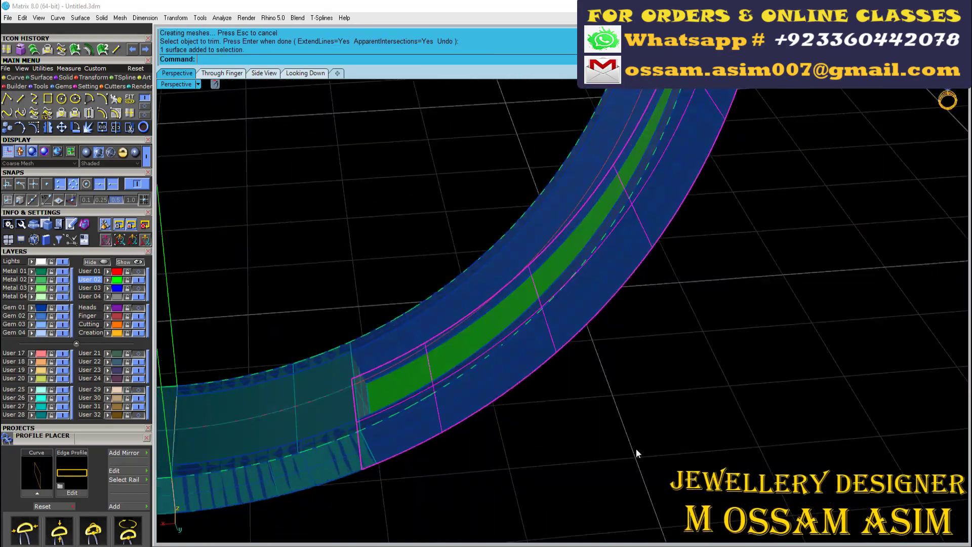
pyautogui.click(515, 354)
pyautogui.moveTo(636, 448)
pyautogui.mouseDown(button='right')
pyautogui.moveTo(515, 354)
pyautogui.moveTo(446, 332)
pyautogui.moveTo(420, 445)
pyautogui.mouseUp(button='right')
pyautogui.scroll(3, 421, 444)
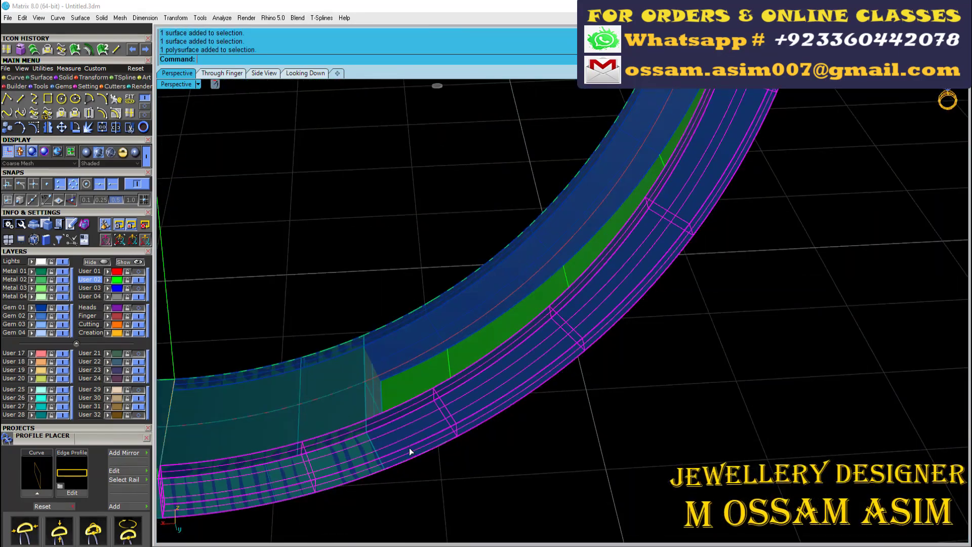
pyautogui.click(412, 386)
# Inspect the ring's band and hide the Creation layer curves
pyautogui.scroll(-5, 412, 386)
pyautogui.moveTo(412, 386); pyautogui.dragTo(482, 308, button='right')
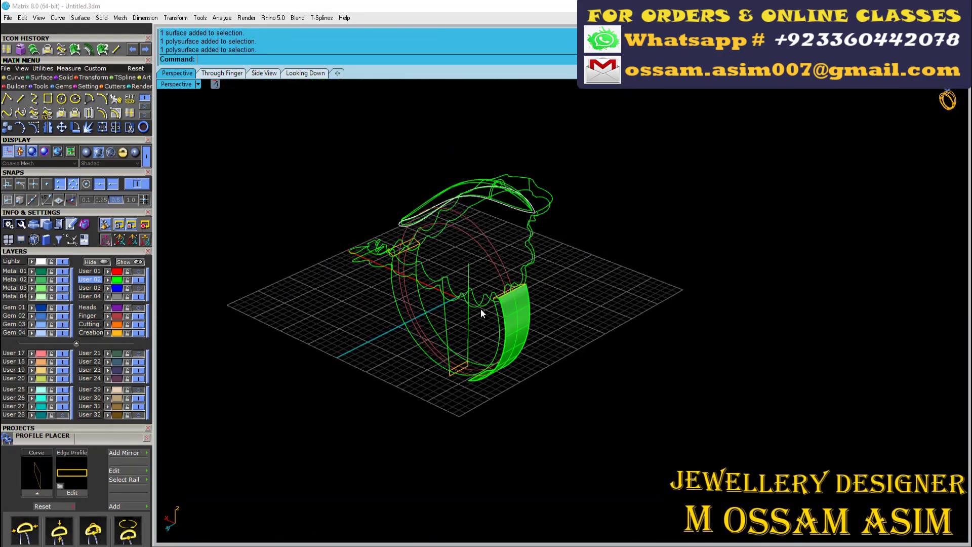
pyautogui.scroll(5, 454, 295)
pyautogui.scroll(-3, 455, 295)
pyautogui.scroll(4, 523, 421)
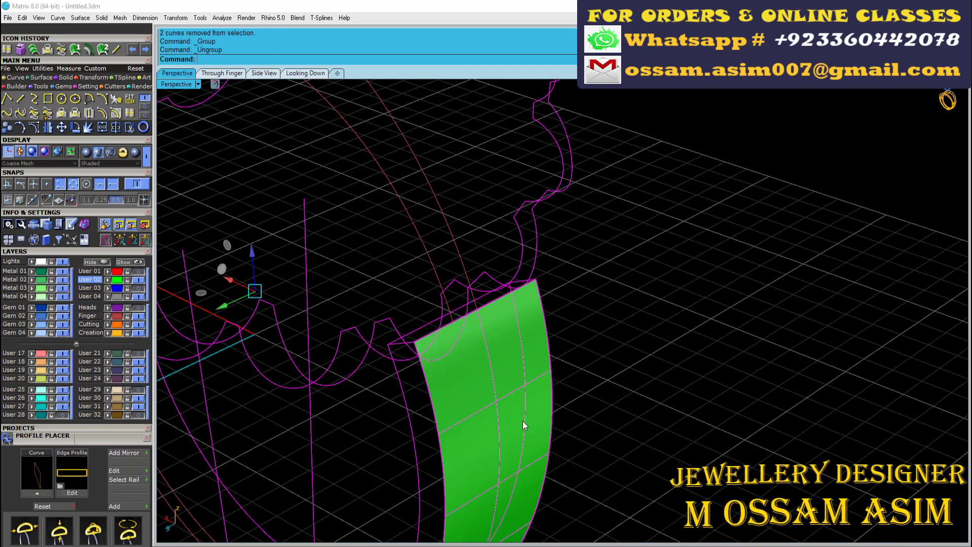
pyautogui.moveTo(523, 421); pyautogui.dragTo(506, 248, button='right')
pyautogui.scroll(-3, 506, 251)
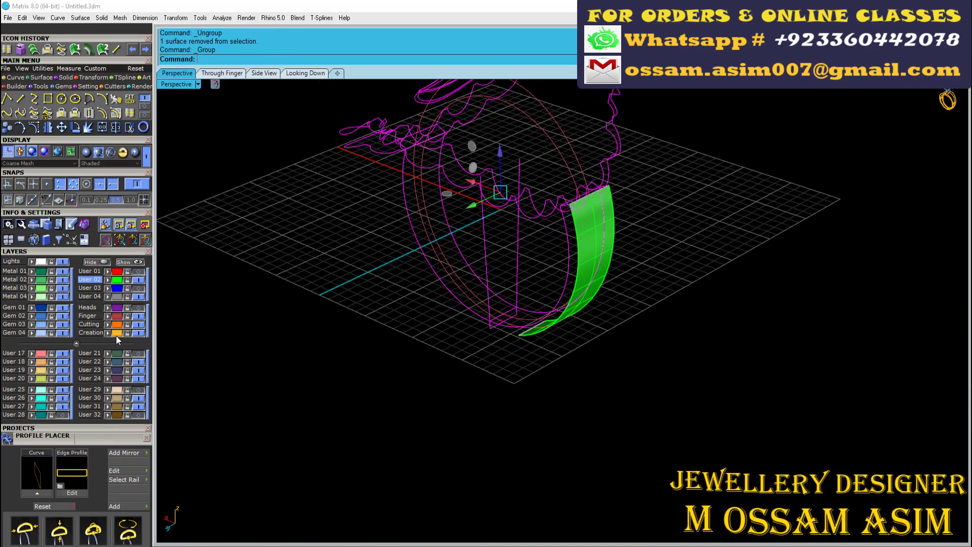
pyautogui.click(138, 332)
pyautogui.scroll(3, 645, 244)
pyautogui.scroll(3, 644, 244)
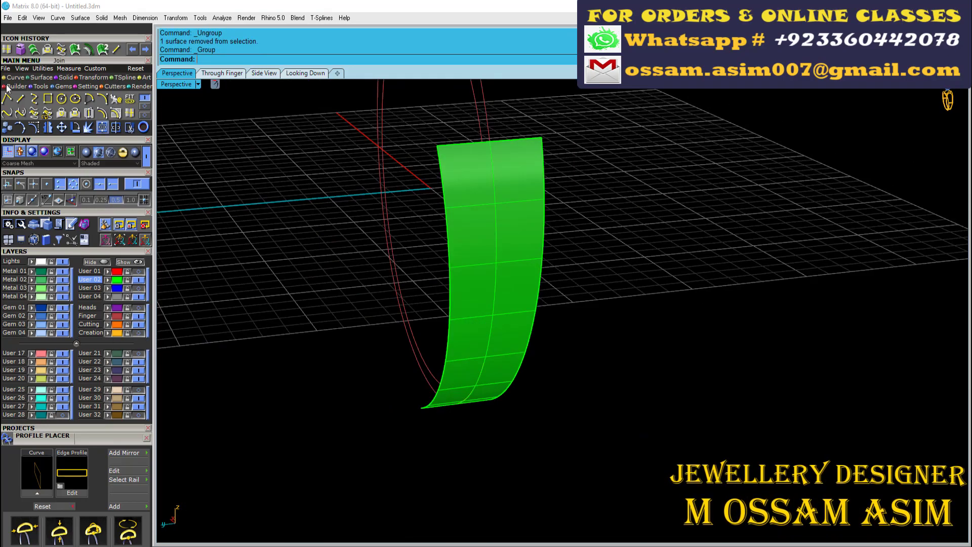
# Sweep2 a new grey band surface along the two rails and delete the old green one
pyautogui.click(102, 51)
pyautogui.scroll(3, 316, 206)
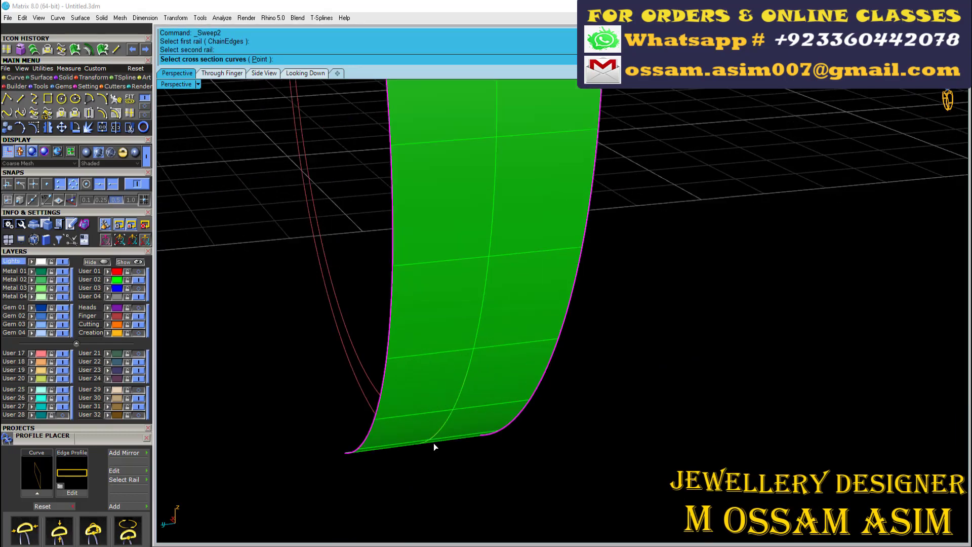
pyautogui.click(434, 442)
pyautogui.press('Return')
pyautogui.press('Return')
pyautogui.press('Delete')
pyautogui.click(524, 376)
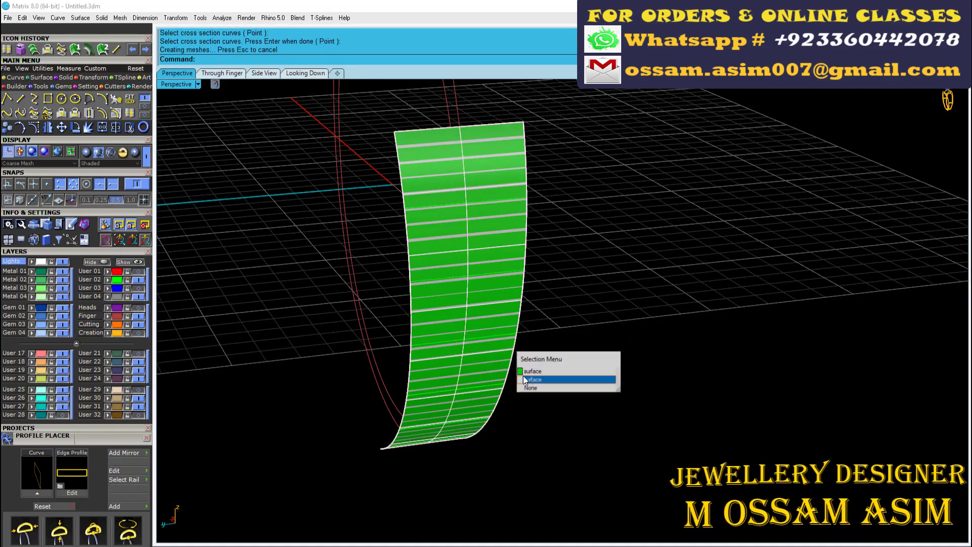
pyautogui.click(563, 375)
pyautogui.scroll(-3, 558, 357)
pyautogui.moveTo(505, 357); pyautogui.dragTo(509, 310, button='right')
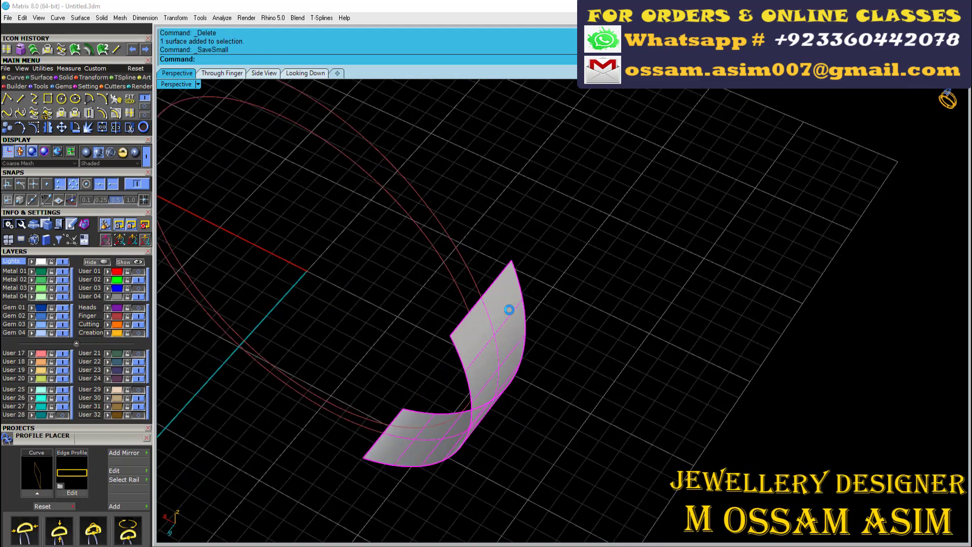
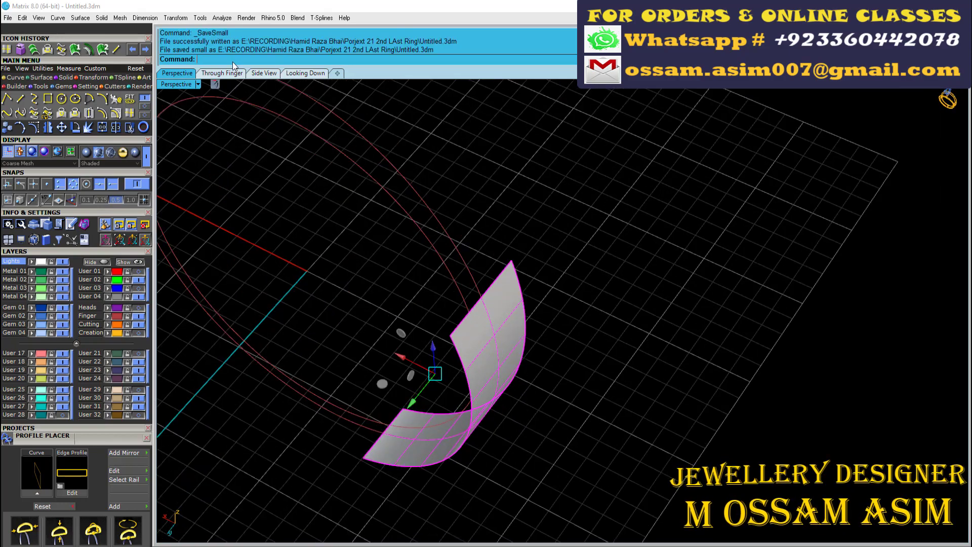
# Unroll the curved band into a flat tapered surface with UnrollSrf
pyautogui.write('unrollsrf')
pyautogui.press('Return')
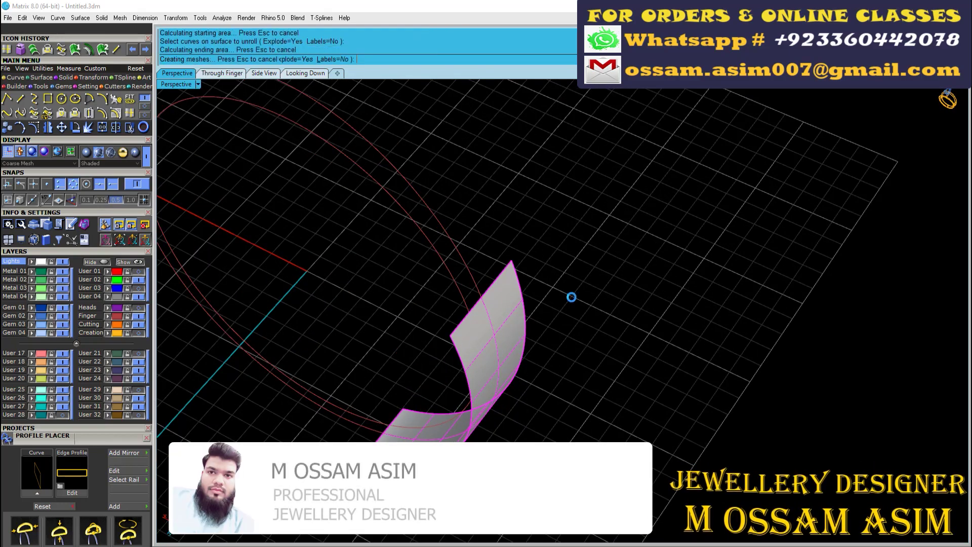
pyautogui.scroll(-3, 615, 270)
pyautogui.scroll(5, 519, 323)
pyautogui.moveTo(519, 323)
pyautogui.mouseDown(button='right')
pyautogui.moveTo(482, 201)
pyautogui.moveTo(476, 321)
pyautogui.mouseUp(button='right')
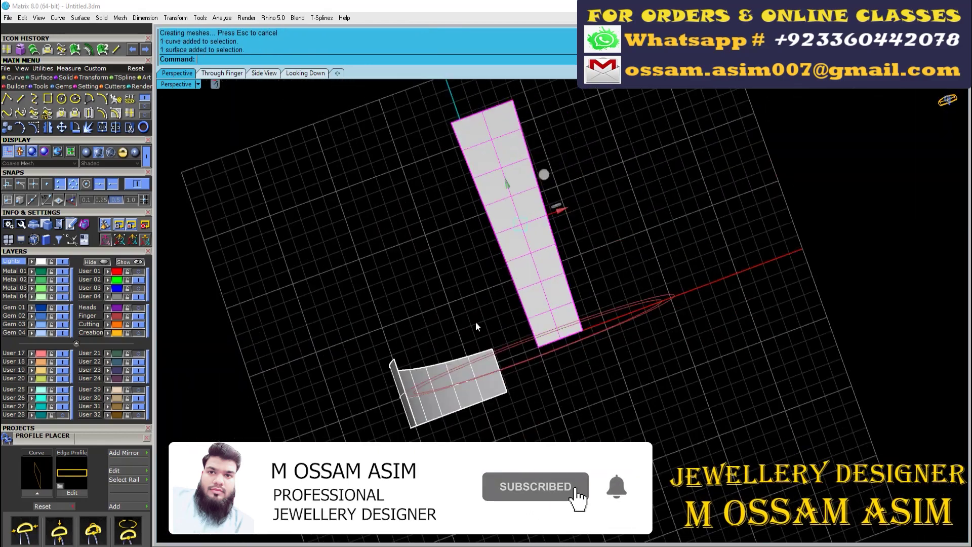
# Move the flat surface into position in the Looking Down view
pyautogui.click(304, 74)
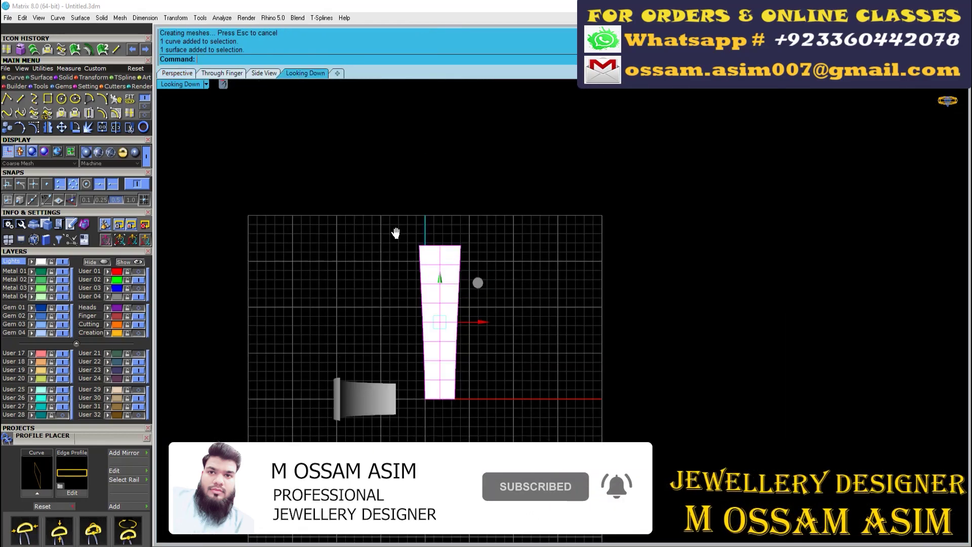
pyautogui.moveTo(396, 233); pyautogui.dragTo(396, 258, button='right')
pyautogui.scroll(3, 431, 304)
pyautogui.moveTo(432, 375); pyautogui.dragTo(431, 374)
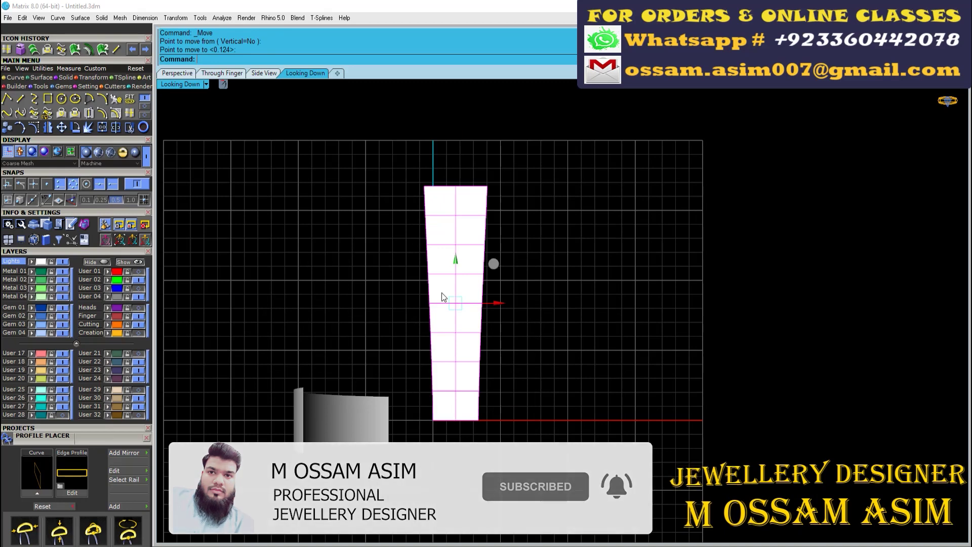
# Rotate a copy of the surface 180° so it lies horizontally
pyautogui.click(433, 420)
pyautogui.click(436, 156)
pyautogui.scroll(-3, 436, 156)
pyautogui.click(218, 390)
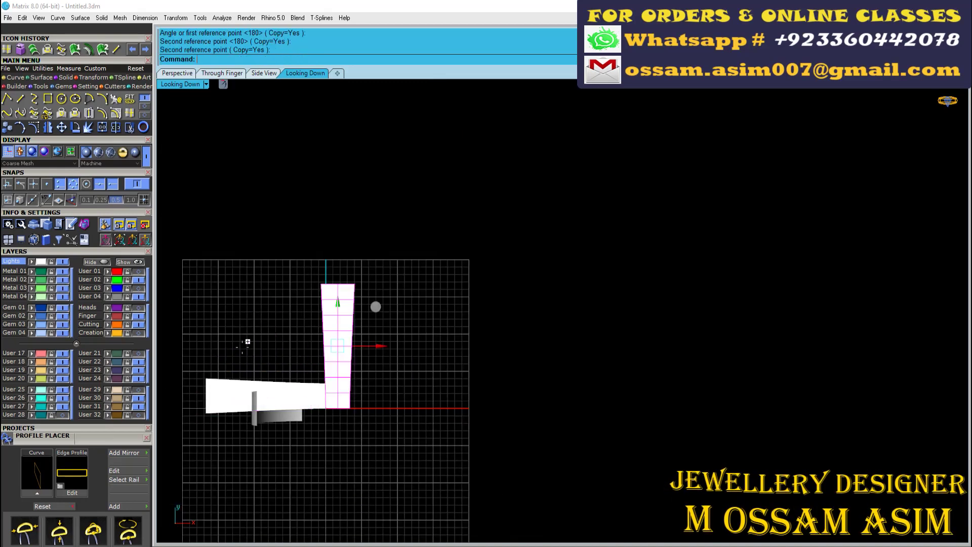
pyautogui.scroll(2, 310, 361)
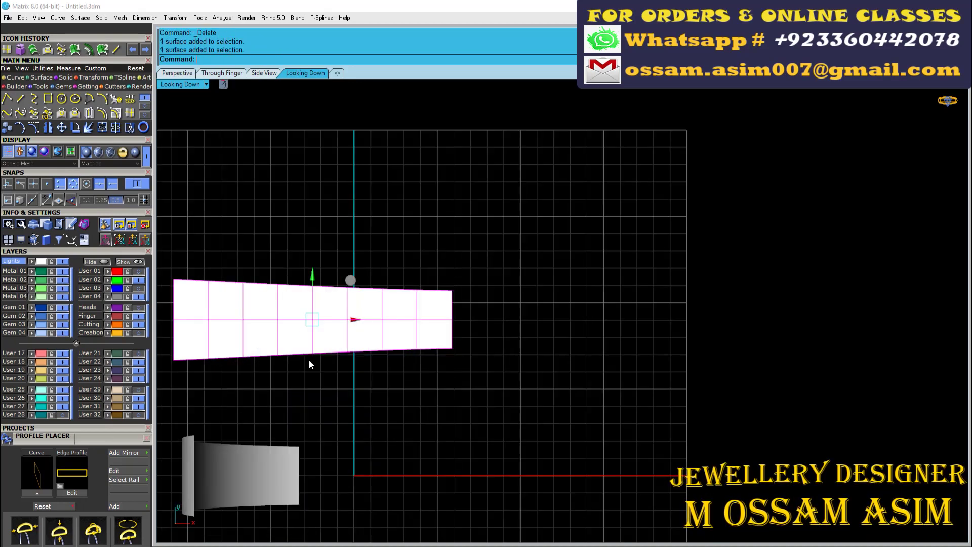
pyautogui.moveTo(309, 359); pyautogui.dragTo(416, 368, button='right')
pyautogui.scroll(2, 415, 368)
pyautogui.scroll(-3, 415, 368)
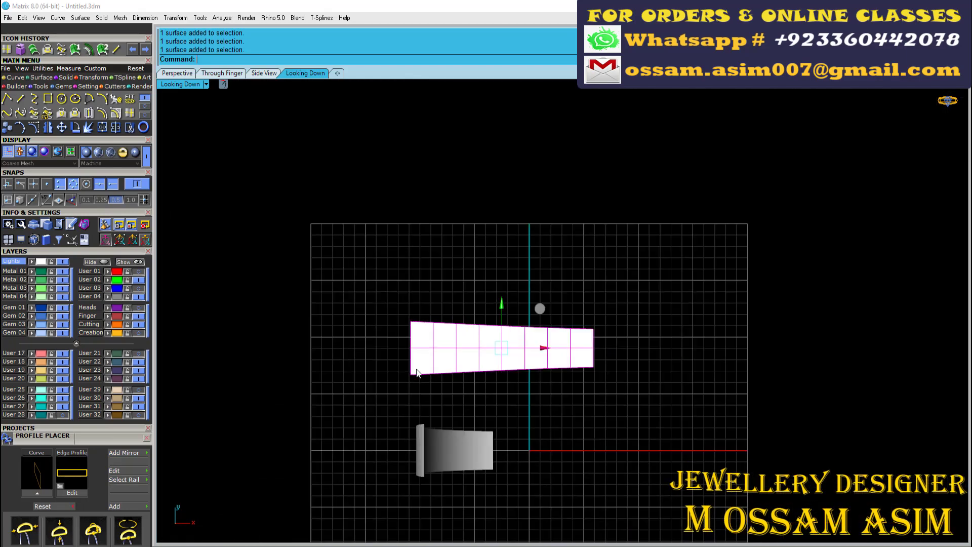
pyautogui.scroll(2, 463, 347)
# Switch to shaded display and reselect the flat surface
pyautogui.click(202, 260)
pyautogui.click(98, 152)
pyautogui.scroll(3, 411, 297)
pyautogui.click(411, 298)
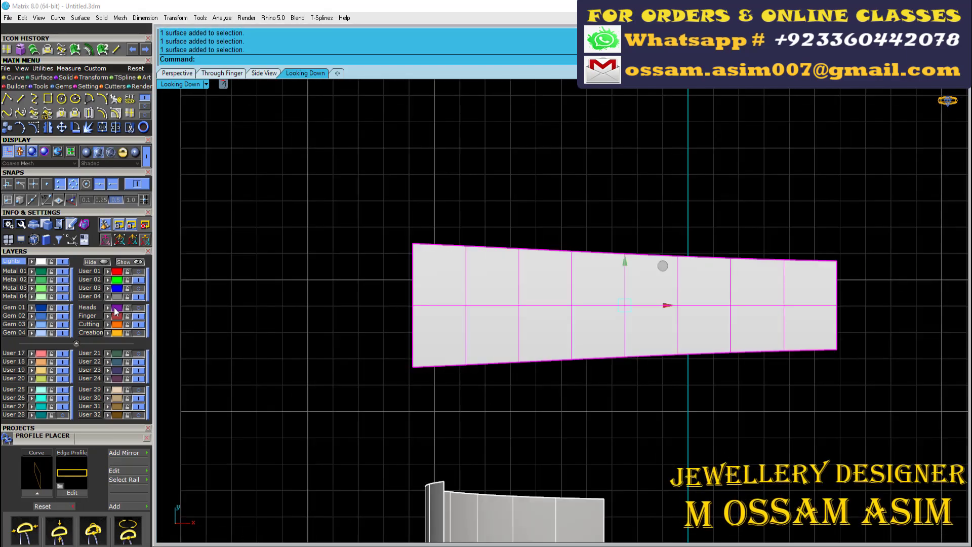
pyautogui.scroll(3, 396, 298)
pyautogui.scroll(-2, 396, 297)
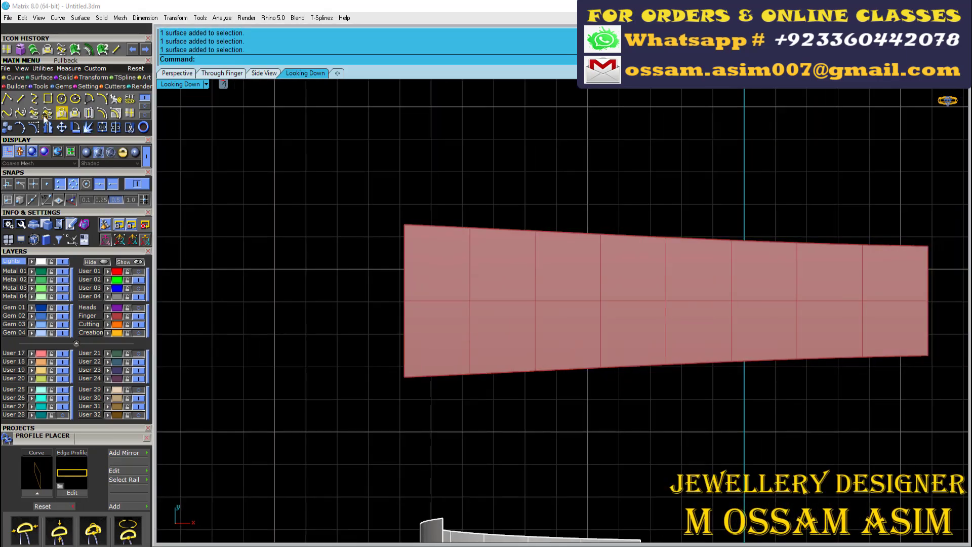
# Draw a horizontal centre line across the flat band
pyautogui.click(103, 101)
pyautogui.scroll(3, 468, 203)
pyautogui.scroll(-3, 344, 391)
pyautogui.click(343, 391)
pyautogui.click(886, 385)
pyautogui.scroll(3, 338, 395)
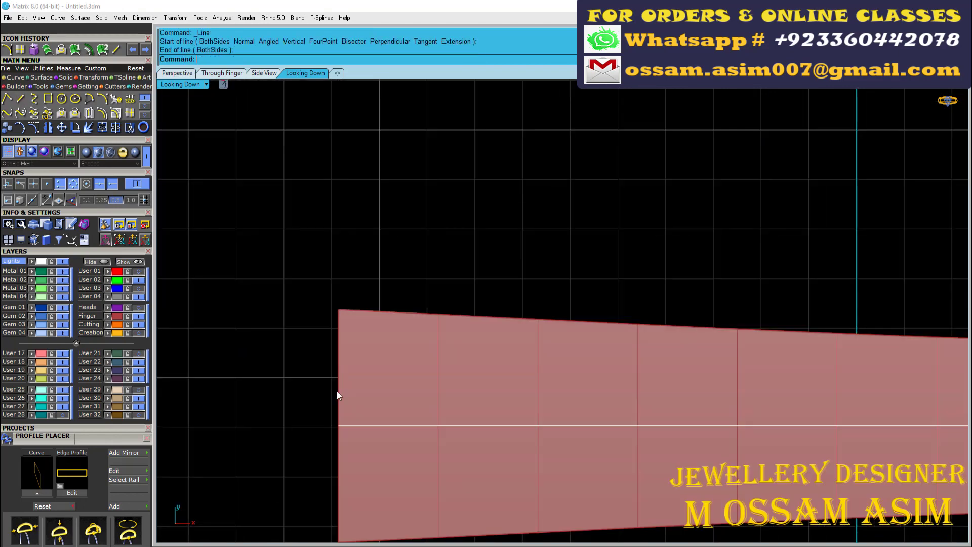
# Draw an arc curving up from the centre line's left end
pyautogui.click(338, 426)
pyautogui.scroll(-3, 324, 314)
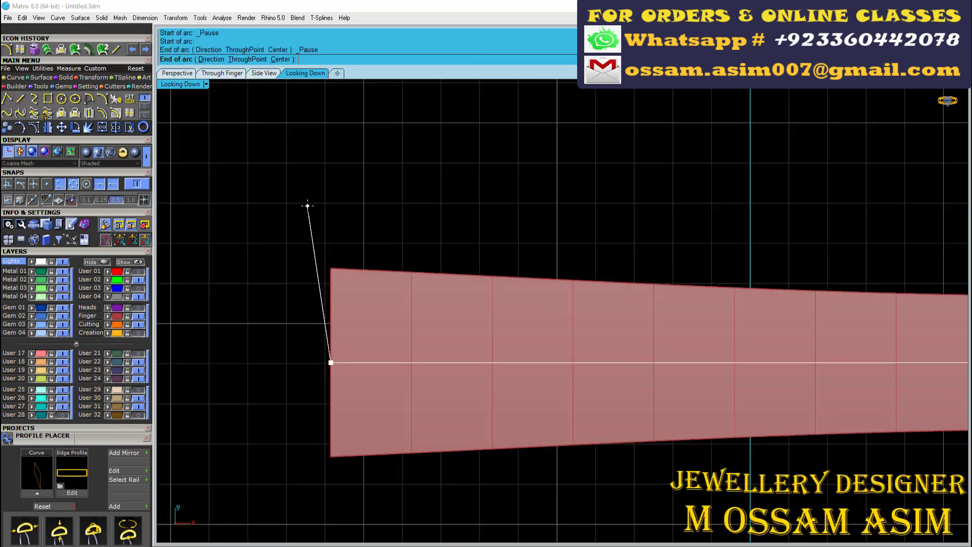
pyautogui.scroll(-1, 306, 204)
pyautogui.scroll(2, 309, 191)
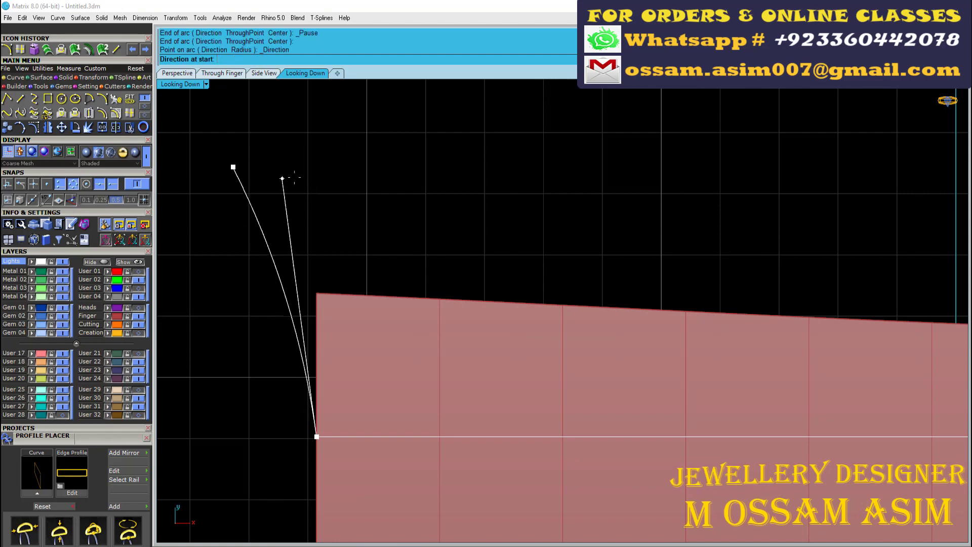
pyautogui.scroll(-2, 246, 223)
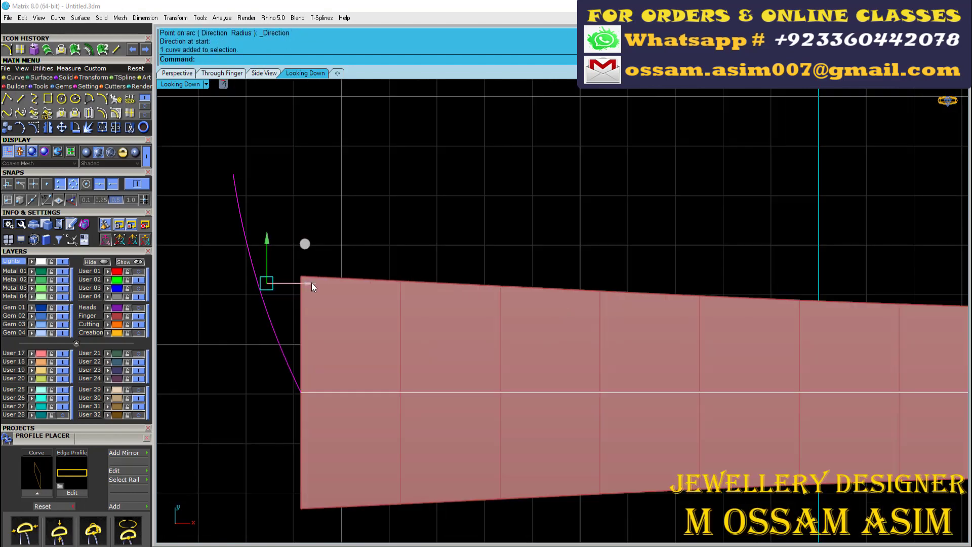
pyautogui.click(355, 295)
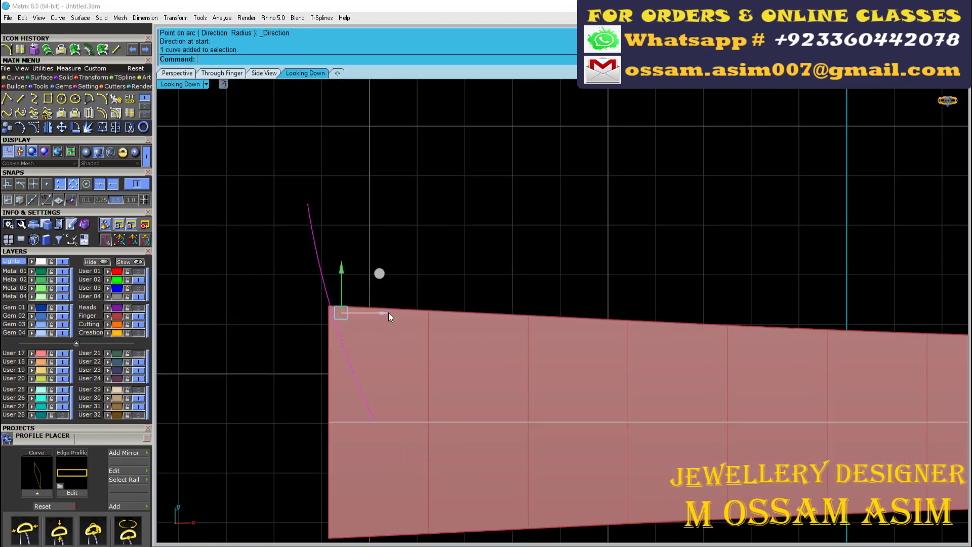
pyautogui.scroll(2, 389, 313)
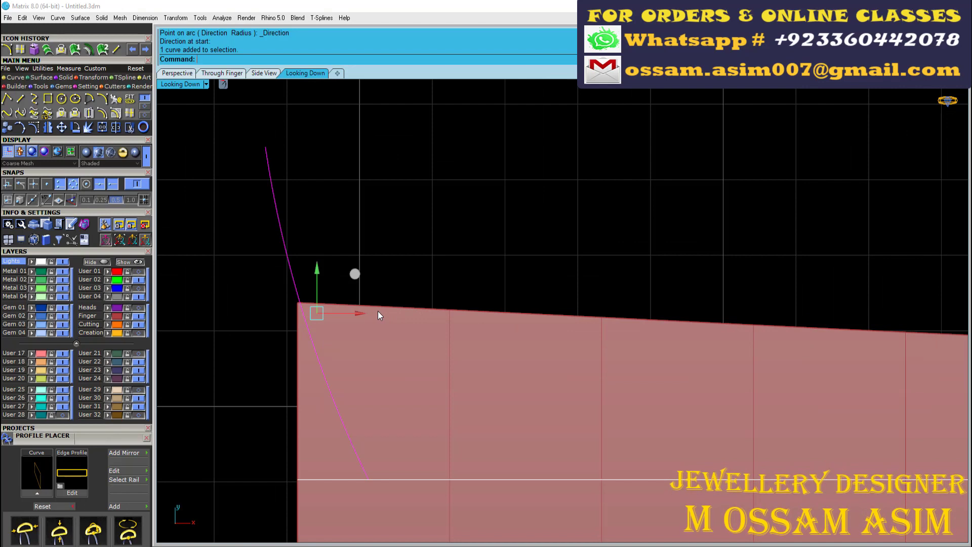
pyautogui.scroll(-4, 364, 311)
# Array the arc along the centre line with ArrayCrv
pyautogui.click(146, 106)
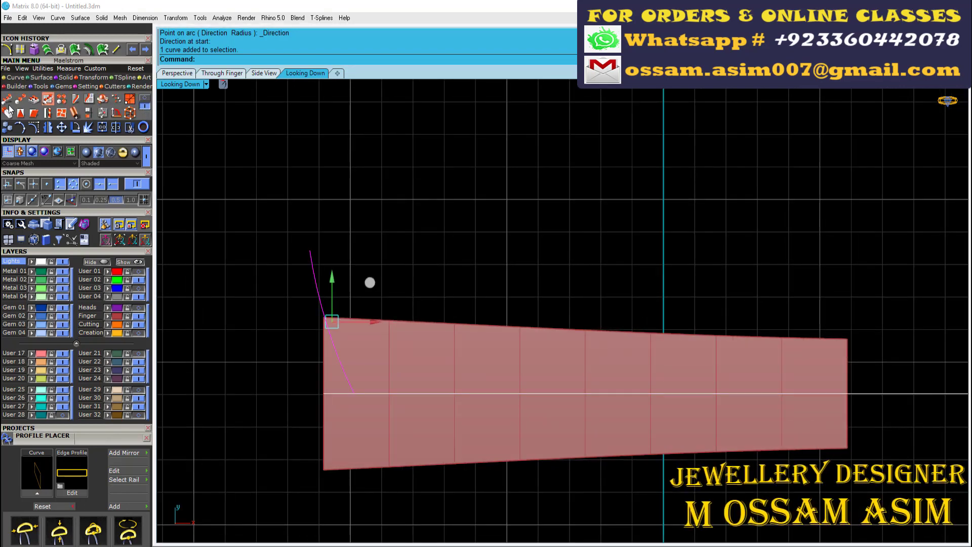
pyautogui.click(48, 98)
pyautogui.click(353, 394)
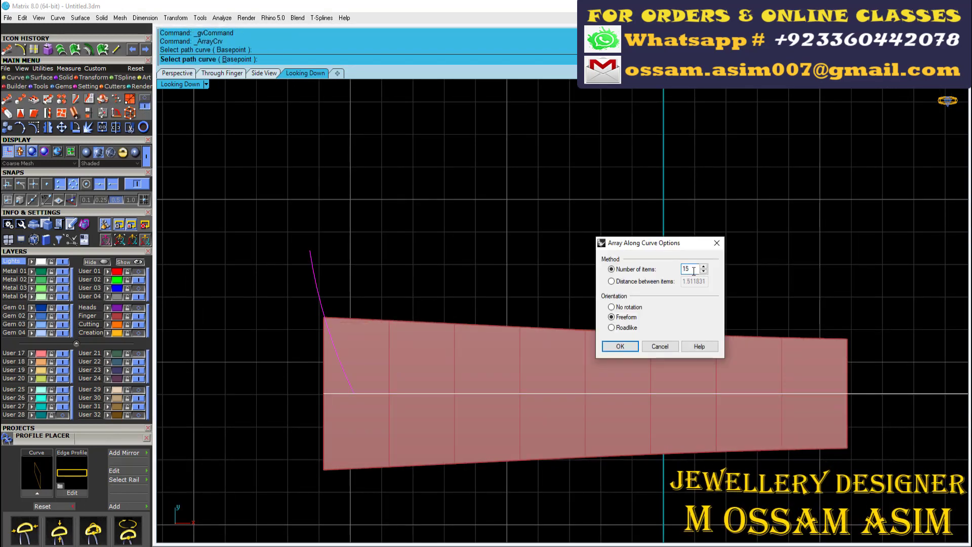
pyautogui.press('Return')
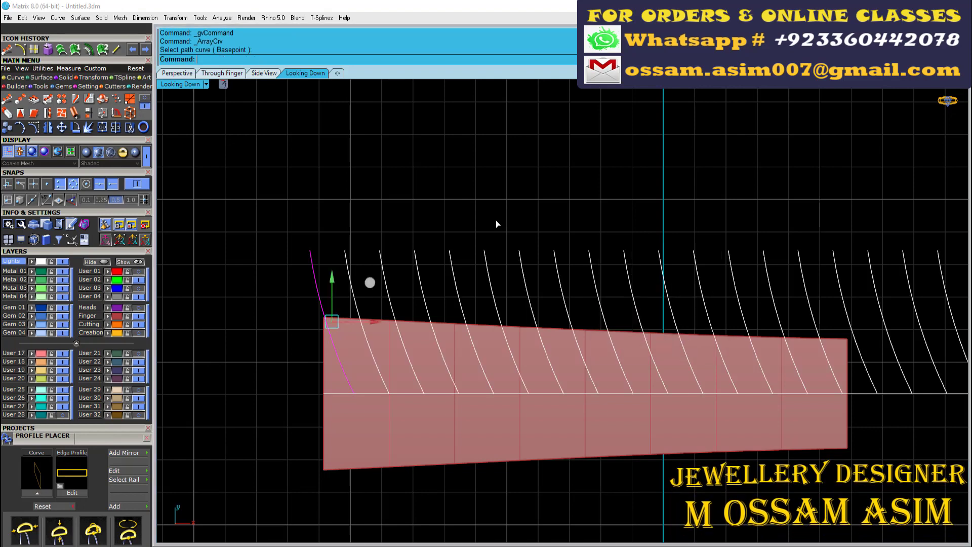
pyautogui.scroll(-3, 497, 224)
pyautogui.scroll(3, 383, 231)
# Mirror the arrayed arcs across the centre line to form chevrons
pyautogui.click(381, 232)
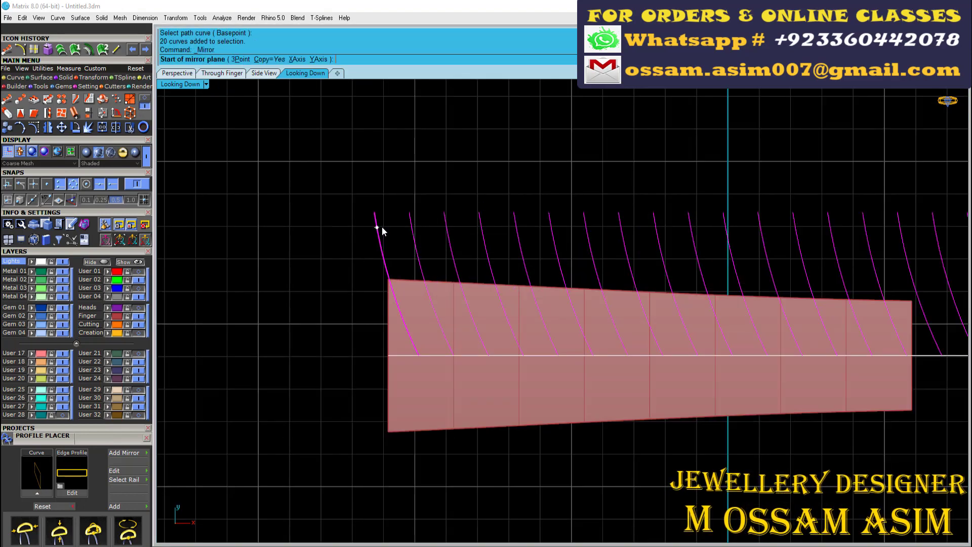
pyautogui.click(405, 324)
pyautogui.click(390, 355)
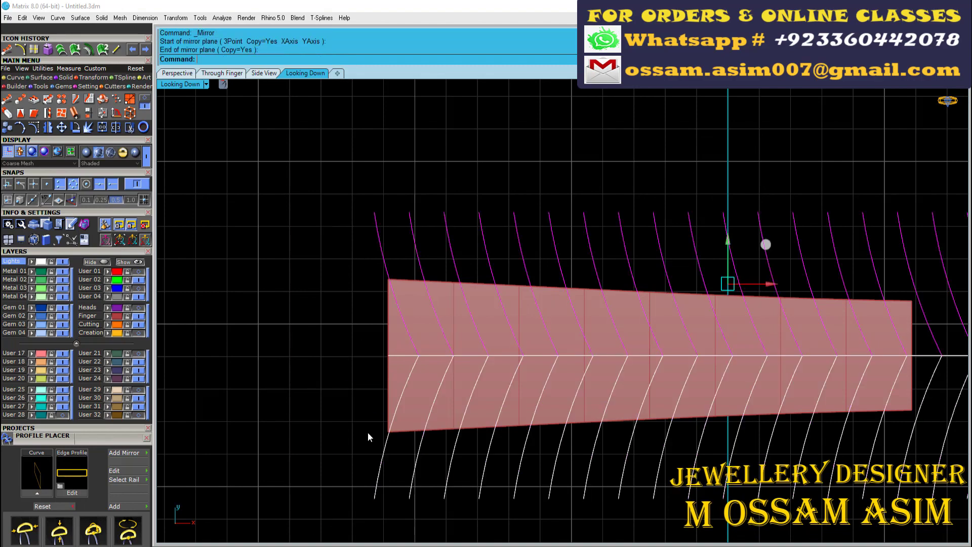
pyautogui.moveTo(367, 433); pyautogui.dragTo(320, 402, button='right')
pyautogui.scroll(3, 694, 348)
pyautogui.scroll(-4, 682, 344)
pyautogui.moveTo(681, 344); pyautogui.dragTo(685, 336)
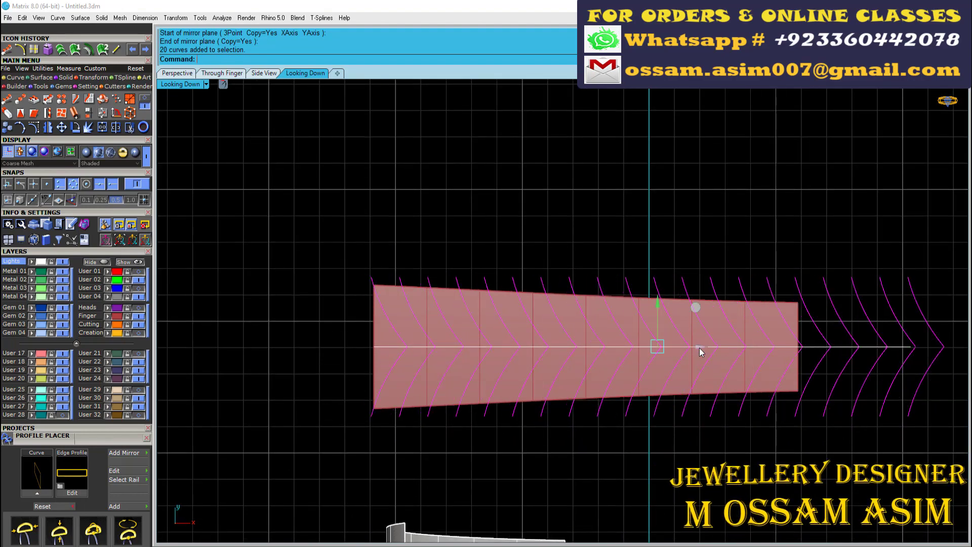
pyautogui.scroll(2, 371, 247)
# Move the chevron curves to the band's edge
pyautogui.scroll(2, 406, 227)
pyautogui.press('m')
pyautogui.scroll(2, 481, 304)
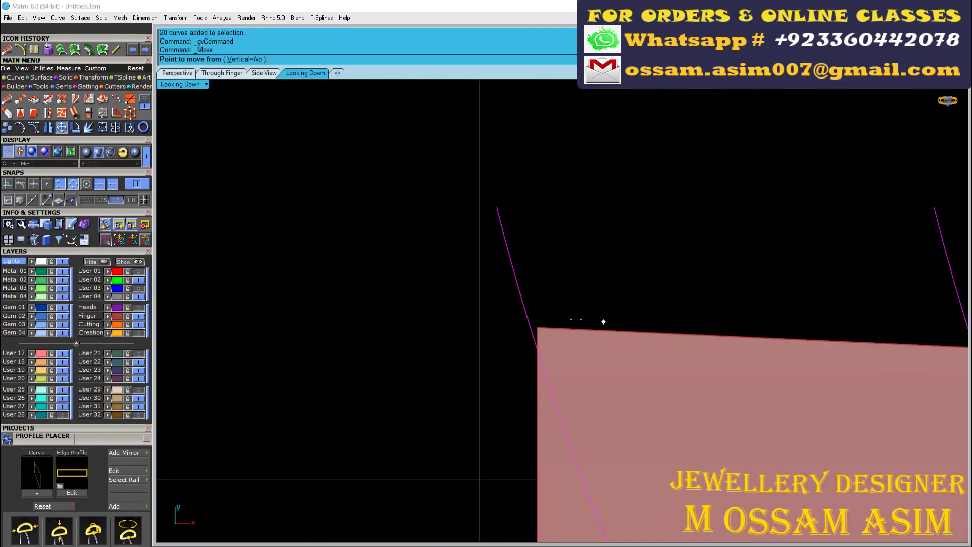
pyautogui.click(481, 333)
pyautogui.scroll(-2, 464, 244)
pyautogui.scroll(-3, 427, 336)
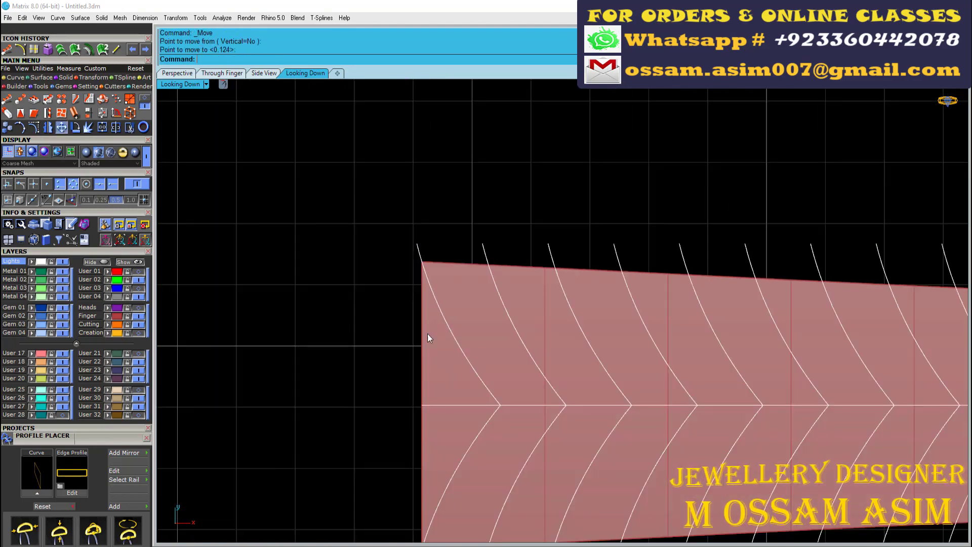
pyautogui.scroll(-3, 447, 245)
pyautogui.scroll(2, 607, 233)
pyautogui.scroll(2, 405, 199)
# Project all the chevron curves onto the flat band surface
pyautogui.moveTo(406, 199); pyautogui.dragTo(522, 354)
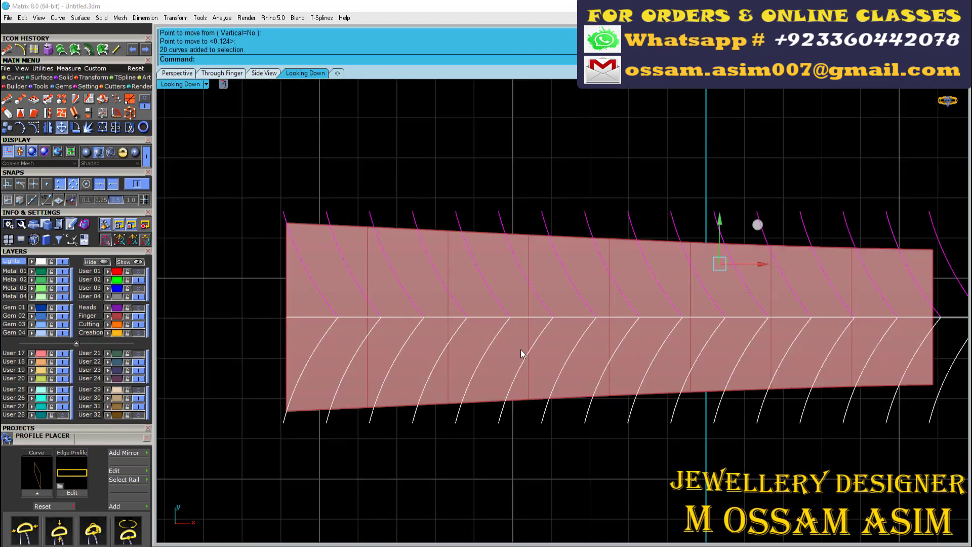
pyautogui.moveTo(925, 440); pyautogui.dragTo(830, 392)
pyautogui.click(66, 114)
pyautogui.scroll(2, 405, 254)
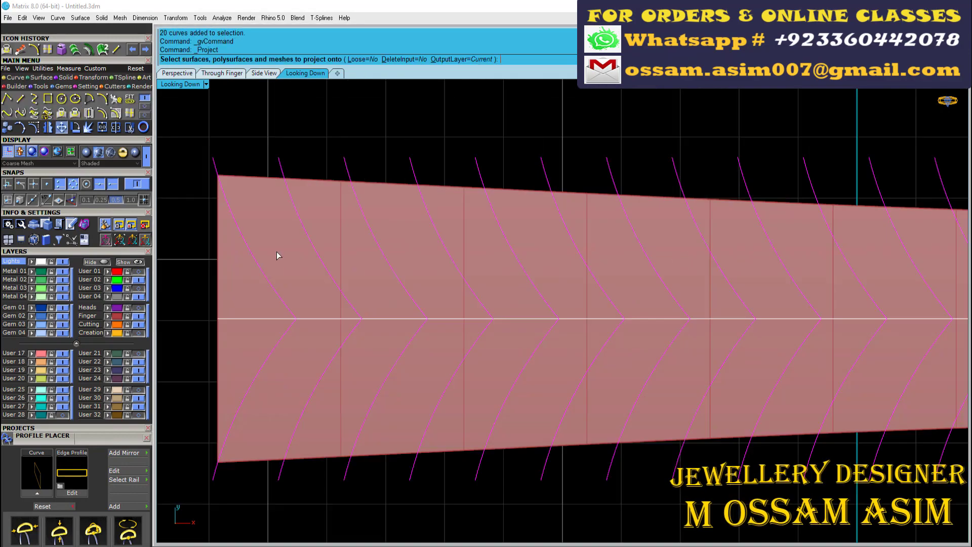
pyautogui.click(276, 251)
pyautogui.press('Return')
# Group the projected chevron curves in the perspective view
pyautogui.click(177, 73)
pyautogui.scroll(3, 334, 213)
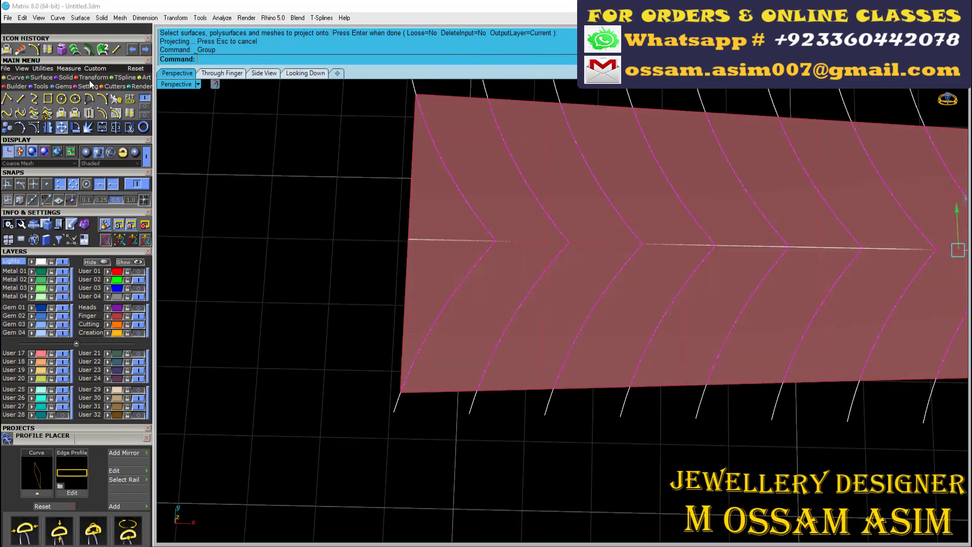
pyautogui.click(145, 99)
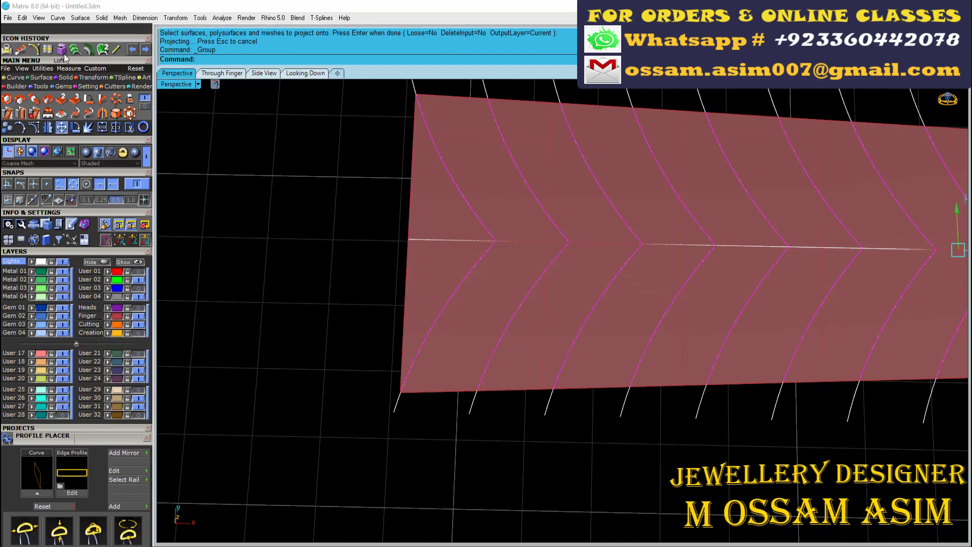
pyautogui.scroll(-5, 235, 137)
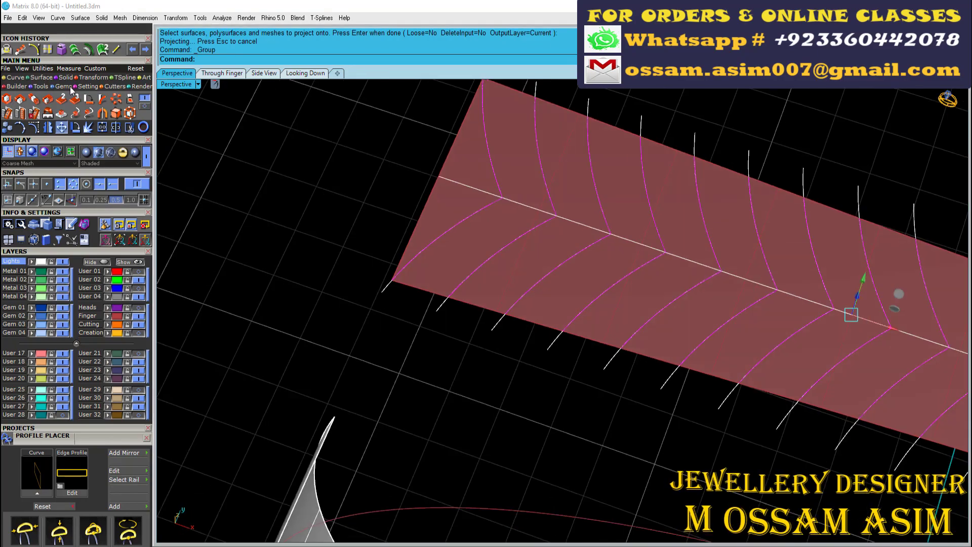
# Flow the curves from the flat base surface onto the curved band
pyautogui.click(130, 99)
pyautogui.scroll(-2, 379, 207)
pyautogui.click(432, 215)
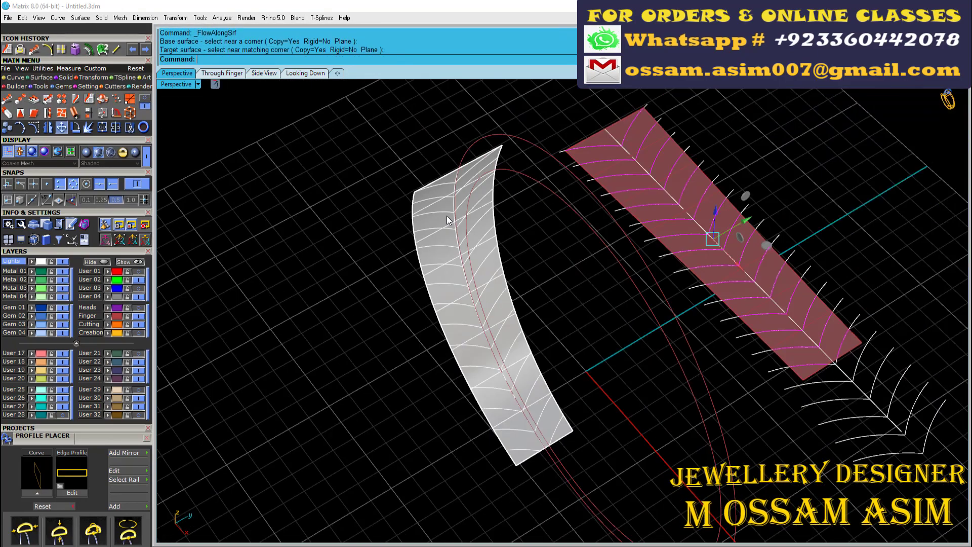
pyautogui.scroll(5, 446, 228)
pyautogui.scroll(3, 410, 146)
pyautogui.scroll(1, 410, 146)
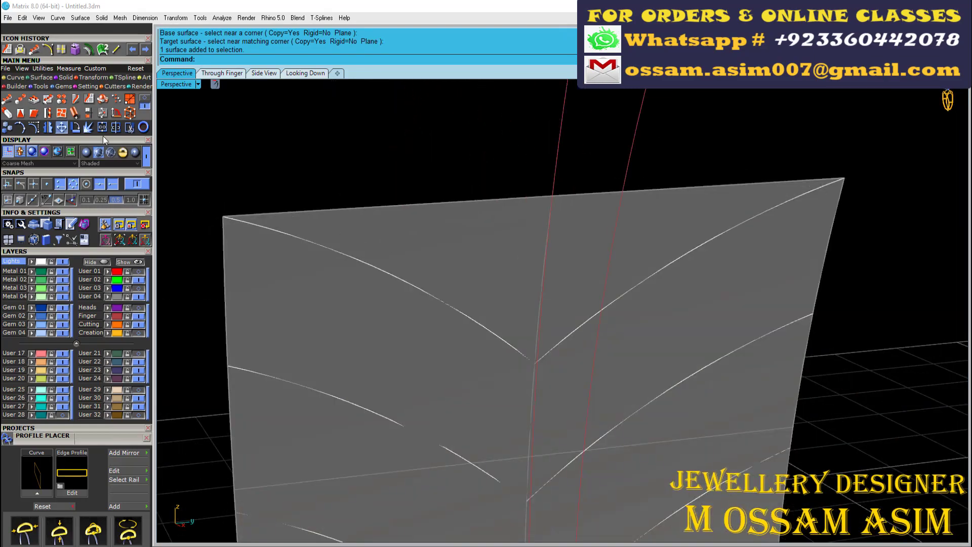
# Extract the band's centre isocurve and explode the chevron curves into pieces
pyautogui.click(61, 49)
pyautogui.click(554, 206)
pyautogui.scroll(-3, 447, 230)
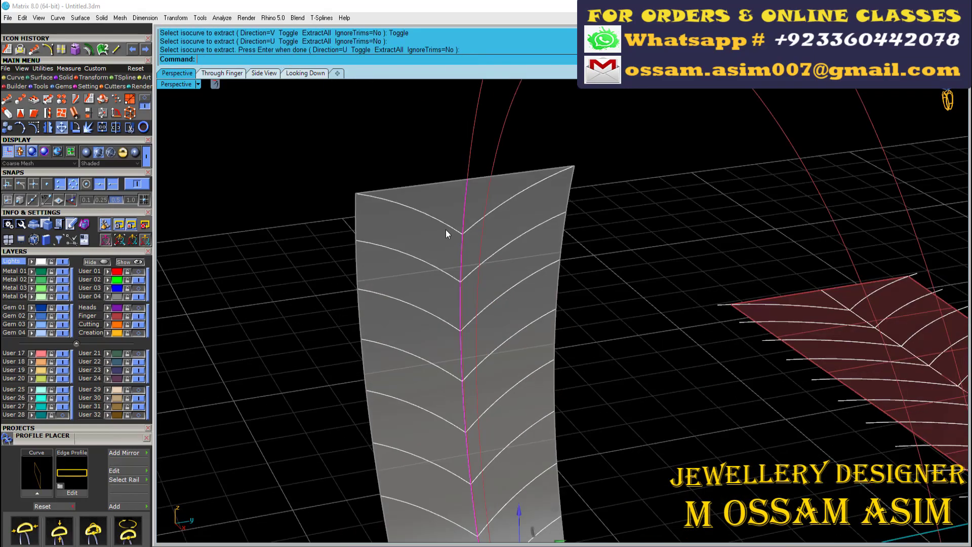
pyautogui.scroll(5, 480, 250)
pyautogui.click(480, 249)
pyautogui.click(509, 291)
pyautogui.scroll(-3, 458, 196)
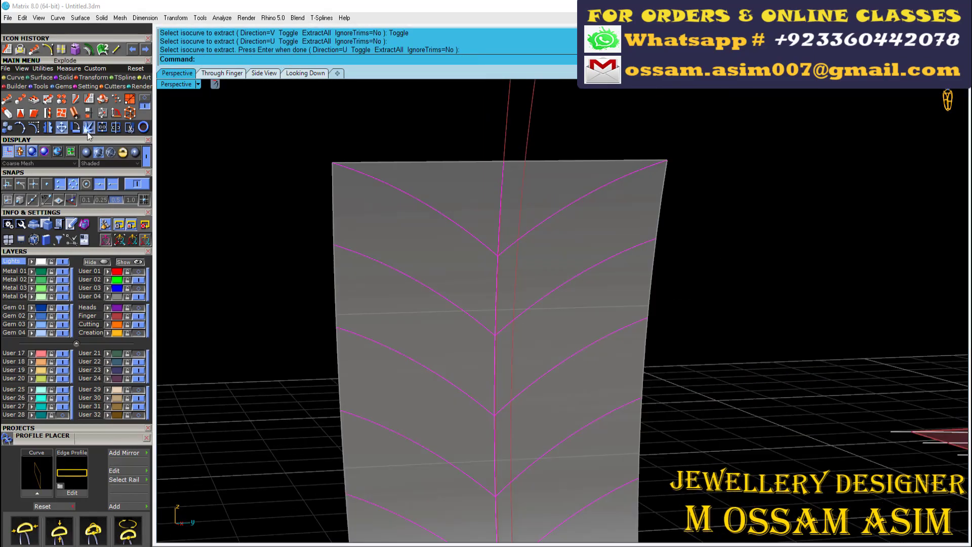
pyautogui.scroll(-3, 436, 263)
pyautogui.scroll(5, 417, 336)
# Pipe every curve into round rods and save the file
pyautogui.click(66, 77)
pyautogui.click(7, 112)
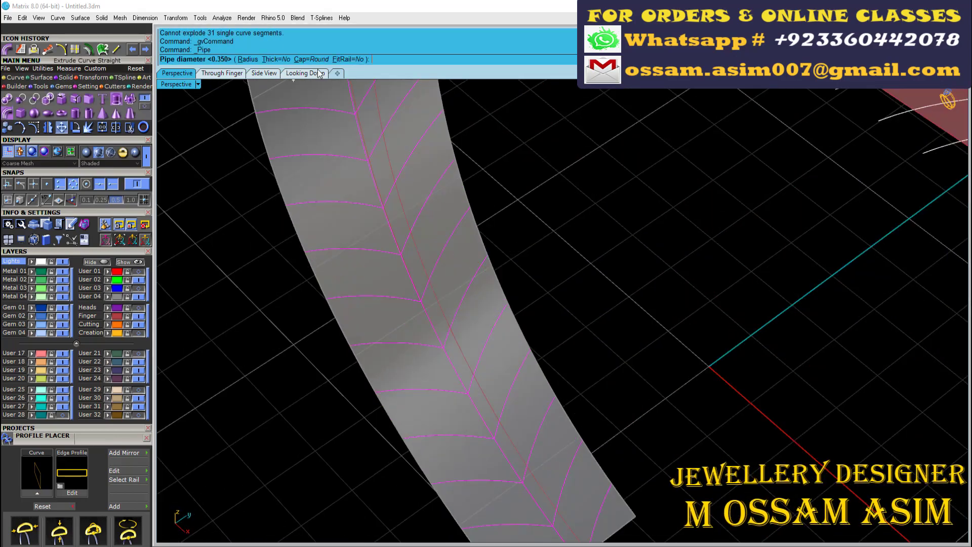
pyautogui.write('3')
pyautogui.press('Return')
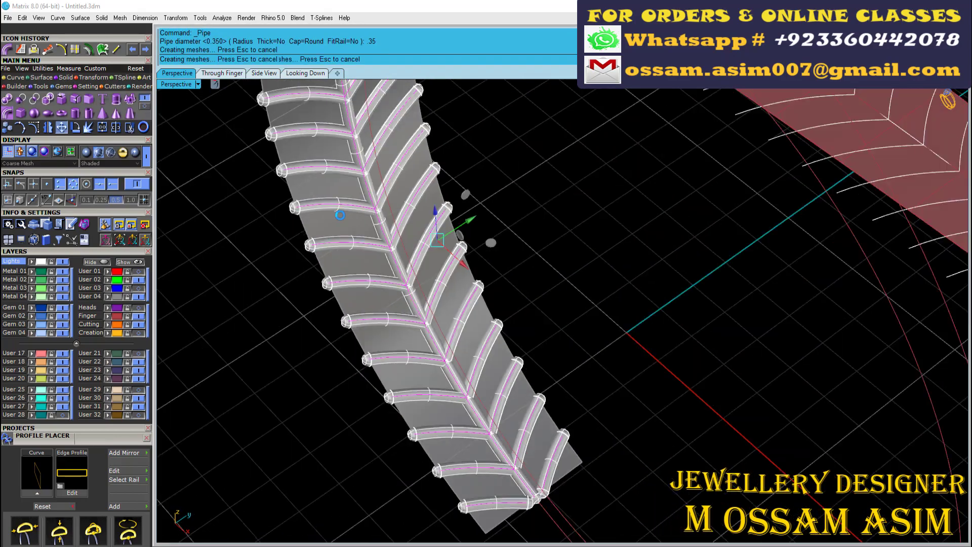
pyautogui.moveTo(444, 223)
pyautogui.mouseDown(button='right')
pyautogui.moveTo(440, 259)
pyautogui.moveTo(366, 153)
pyautogui.mouseUp(button='right')
pyautogui.scroll(3, 375, 157)
pyautogui.scroll(-2, 380, 160)
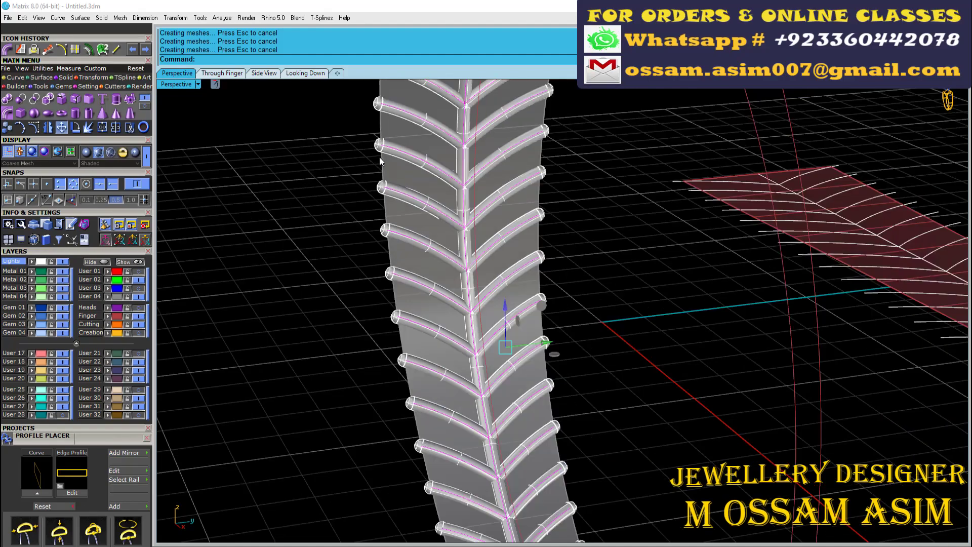
pyautogui.scroll(-3, 380, 161)
pyautogui.scroll(3, 533, 367)
pyautogui.moveTo(533, 367); pyautogui.dragTo(355, 202, button='right')
pyautogui.hotkey('ctrl', 's')
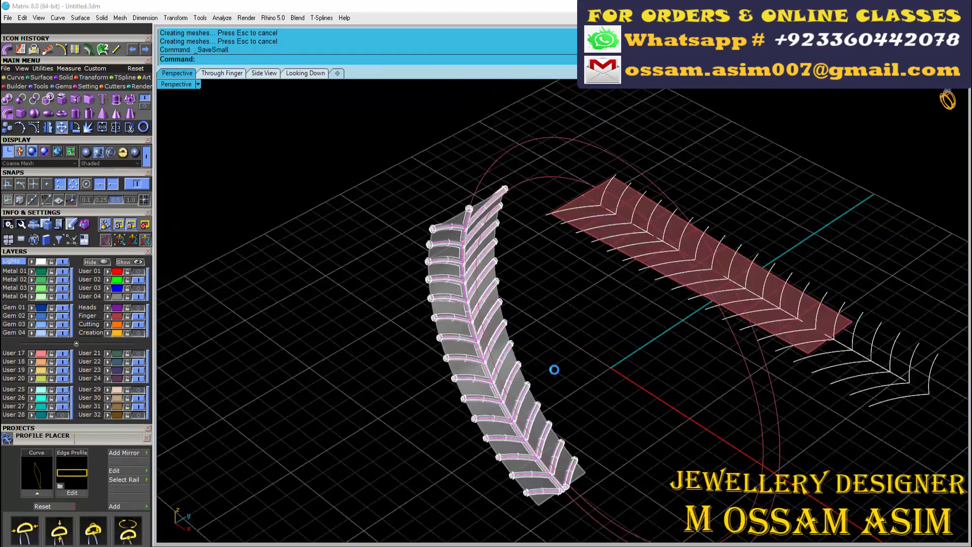
pyautogui.scroll(2, 317, 171)
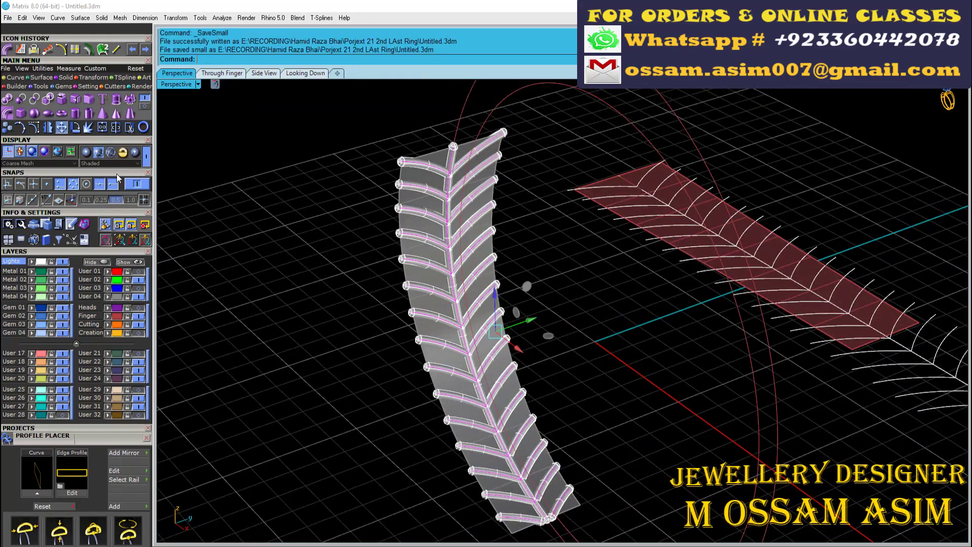
pyautogui.moveTo(285, 182); pyautogui.dragTo(237, 87, button='right')
# Rescale the rods with Scale2D from origin 0 in the Through Finger view
pyautogui.click(224, 73)
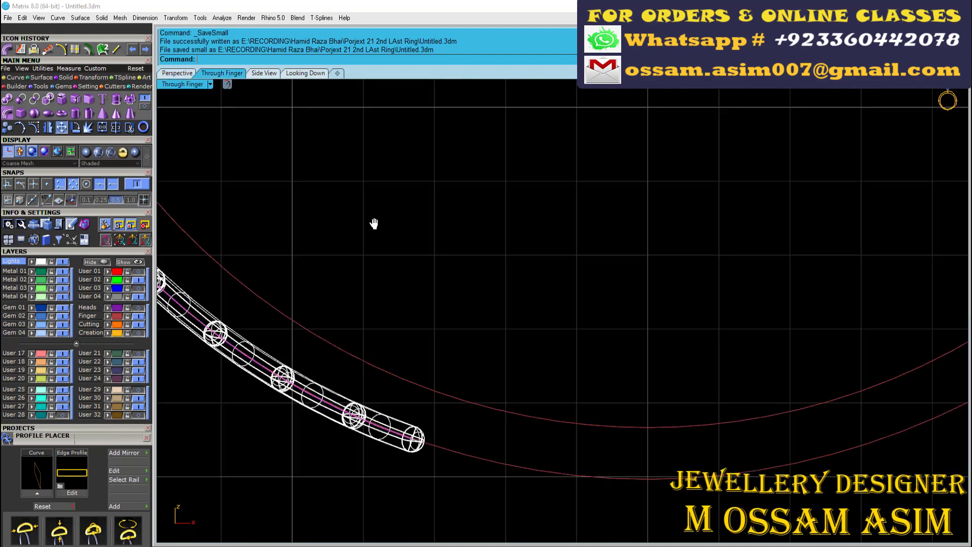
pyautogui.click(77, 80)
pyautogui.click(20, 98)
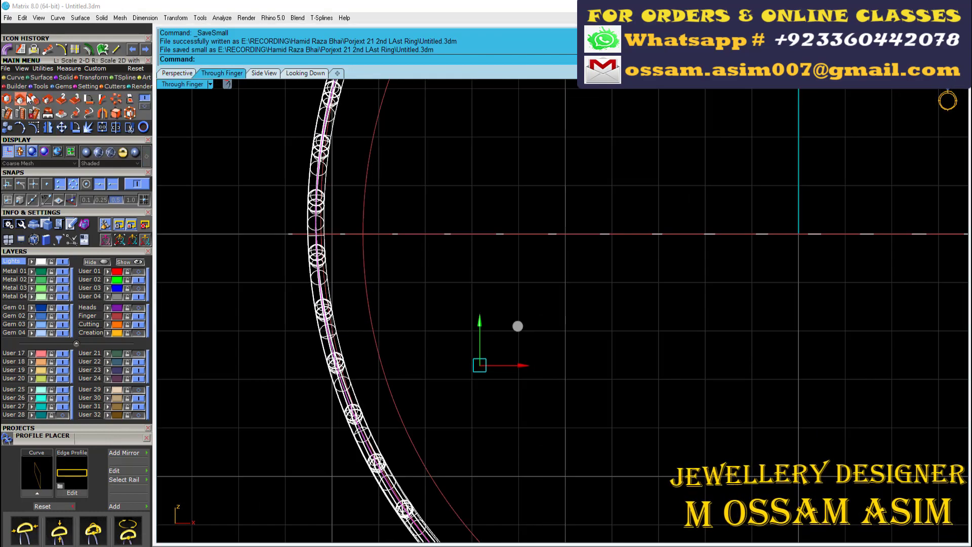
pyautogui.write('0')
pyautogui.press('Return')
pyautogui.click(282, 216)
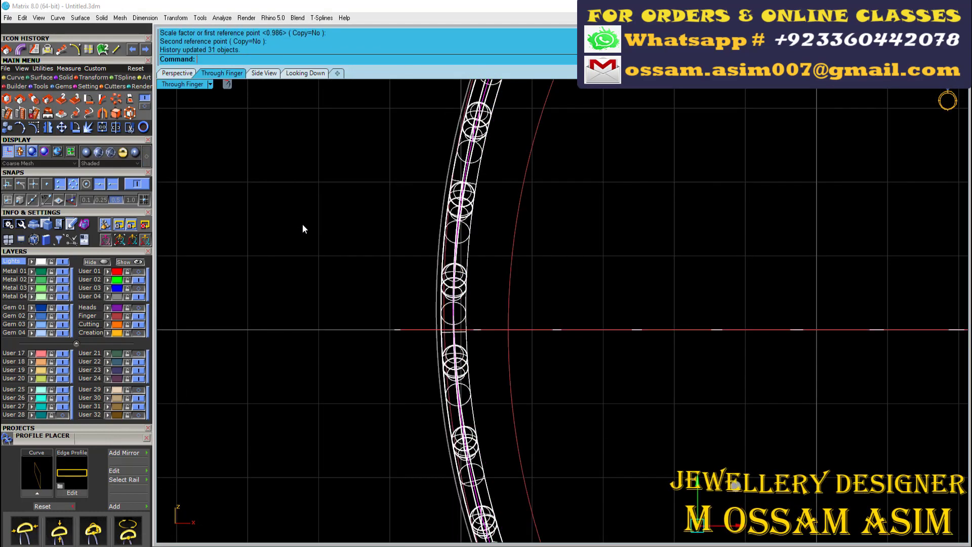
pyautogui.scroll(-2, 299, 225)
pyautogui.click(179, 75)
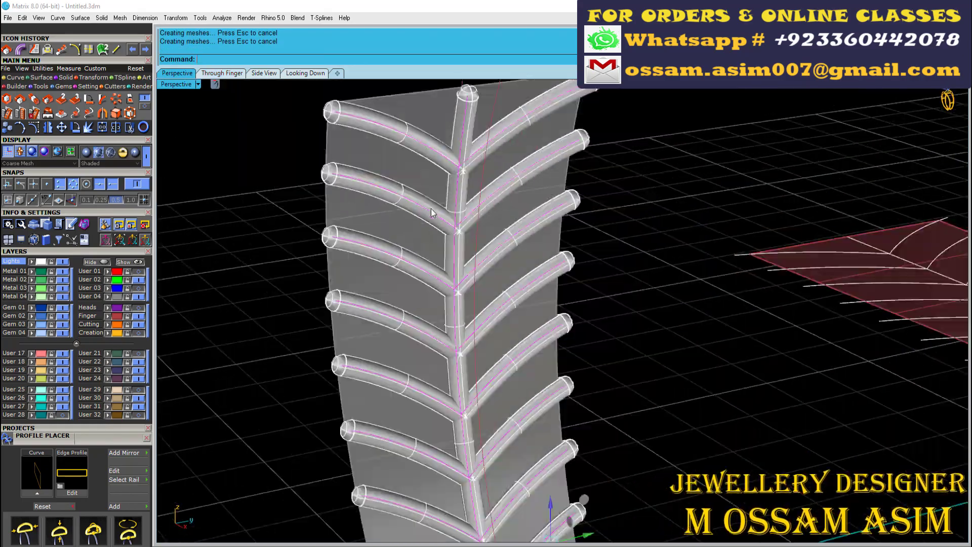
# Select the band surface and all 31 rods
pyautogui.scroll(-3, 431, 213)
pyautogui.click(62, 415)
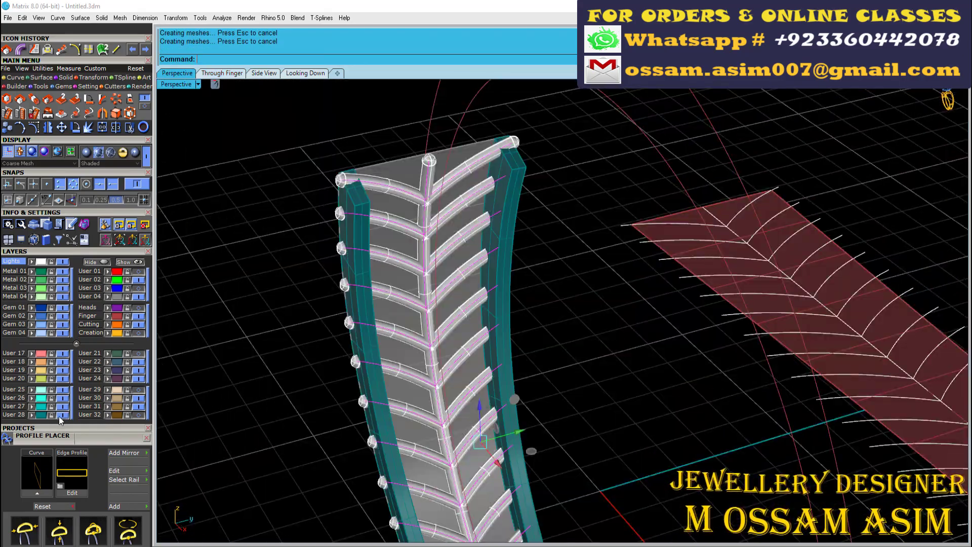
pyautogui.moveTo(355, 354); pyautogui.dragTo(446, 306, button='right')
pyautogui.scroll(4, 446, 306)
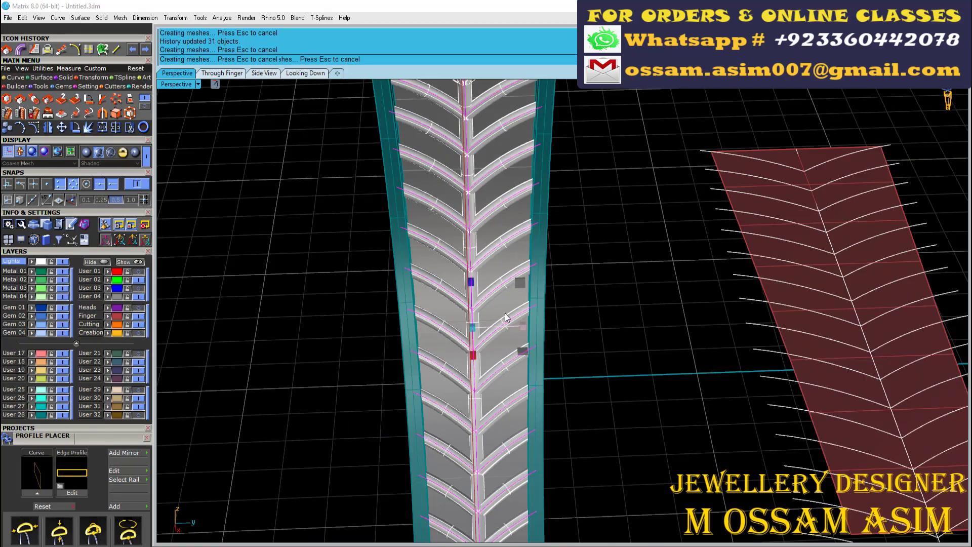
pyautogui.moveTo(511, 327); pyautogui.dragTo(627, 232, button='right')
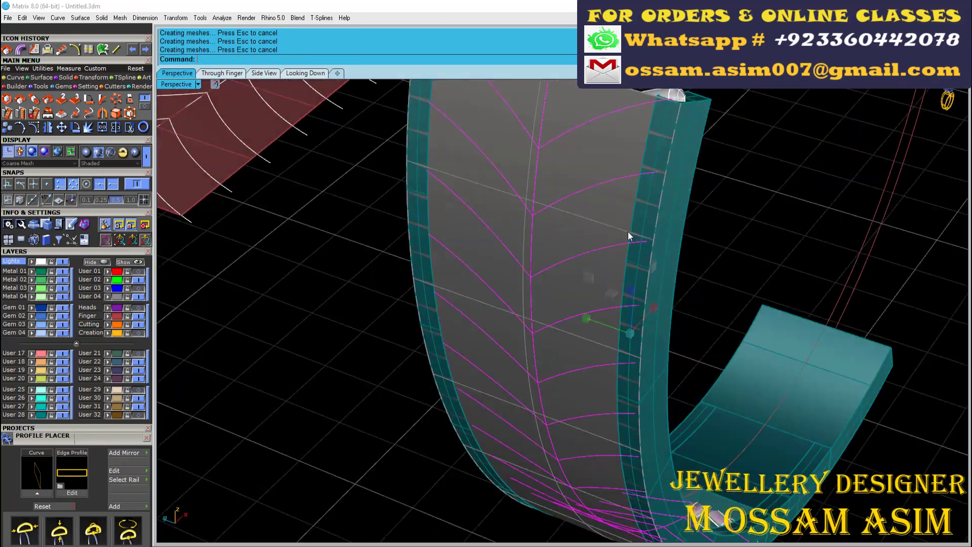
pyautogui.click(628, 233)
pyautogui.scroll(-3, 628, 233)
pyautogui.scroll(-3, 507, 304)
pyautogui.scroll(-2, 537, 331)
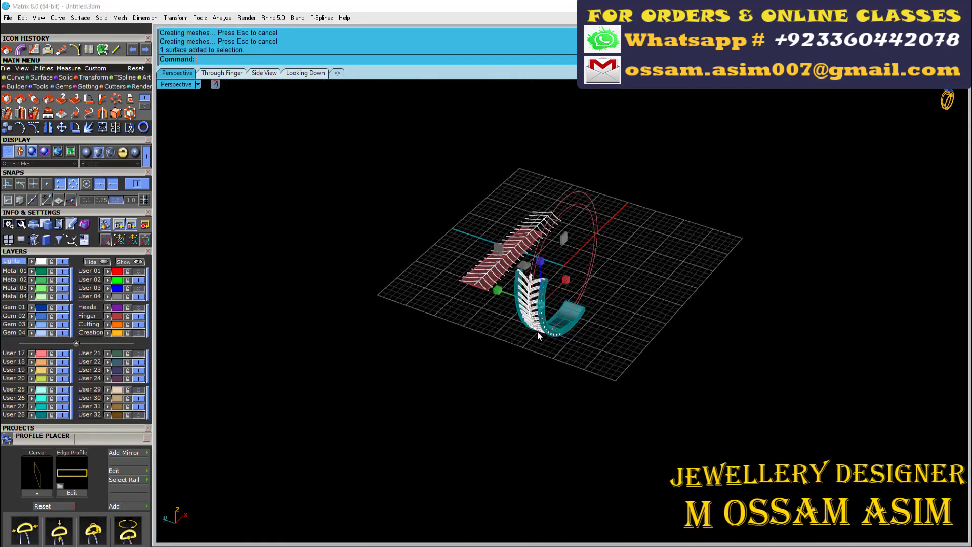
pyautogui.scroll(4, 573, 272)
pyautogui.moveTo(376, 290); pyautogui.dragTo(546, 256, button='right')
pyautogui.scroll(-3, 546, 256)
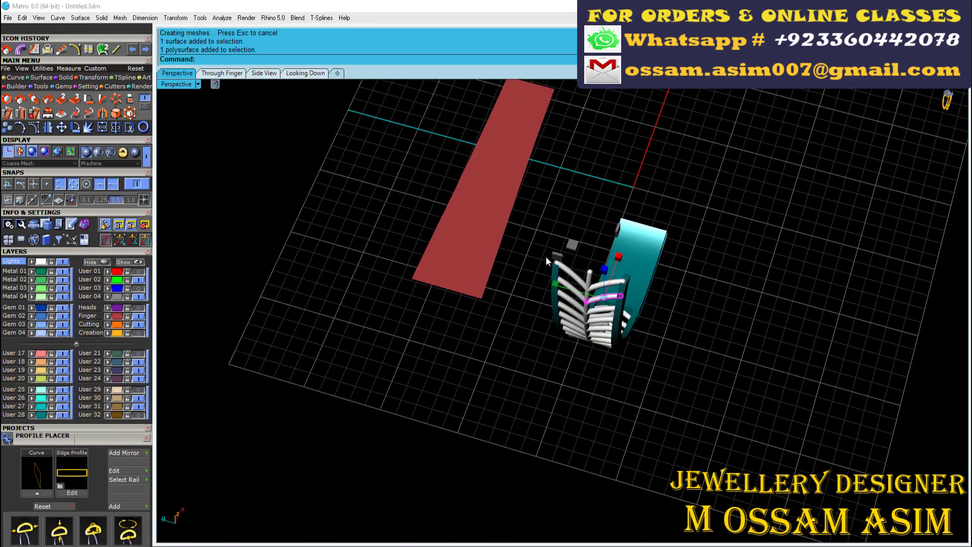
pyautogui.moveTo(532, 204); pyautogui.dragTo(666, 415)
pyautogui.scroll(5, 593, 284)
pyautogui.scroll(-5, 557, 333)
# Group the rods with the band and mirror the half band into a full shank
pyautogui.hotkey('ctrl', 'g')
pyautogui.scroll(2, 557, 333)
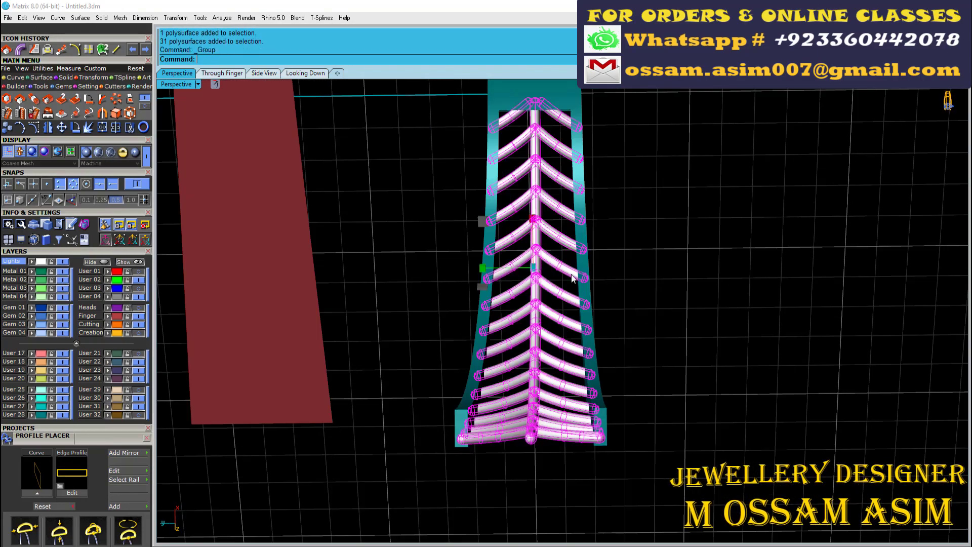
pyautogui.moveTo(557, 333)
pyautogui.mouseDown(button='right')
pyautogui.moveTo(556, 287)
pyautogui.moveTo(432, 354)
pyautogui.mouseUp(button='right')
pyautogui.scroll(-2, 432, 354)
pyautogui.click(599, 437)
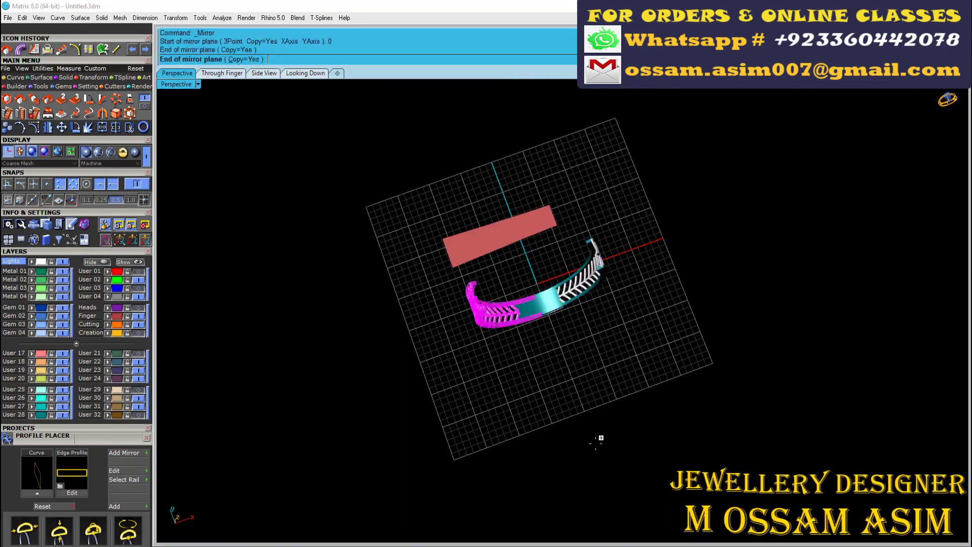
# Show the hidden ring parts, then hide all the curves
pyautogui.click(130, 262)
pyautogui.moveTo(468, 242); pyautogui.dragTo(636, 250, button='right')
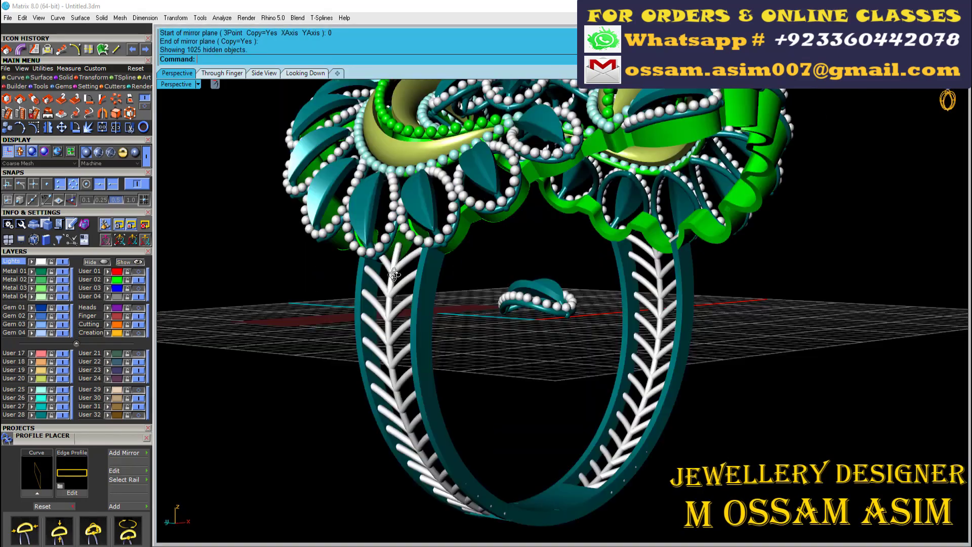
pyautogui.click(96, 268)
pyautogui.moveTo(506, 304); pyautogui.dragTo(608, 227, button='right')
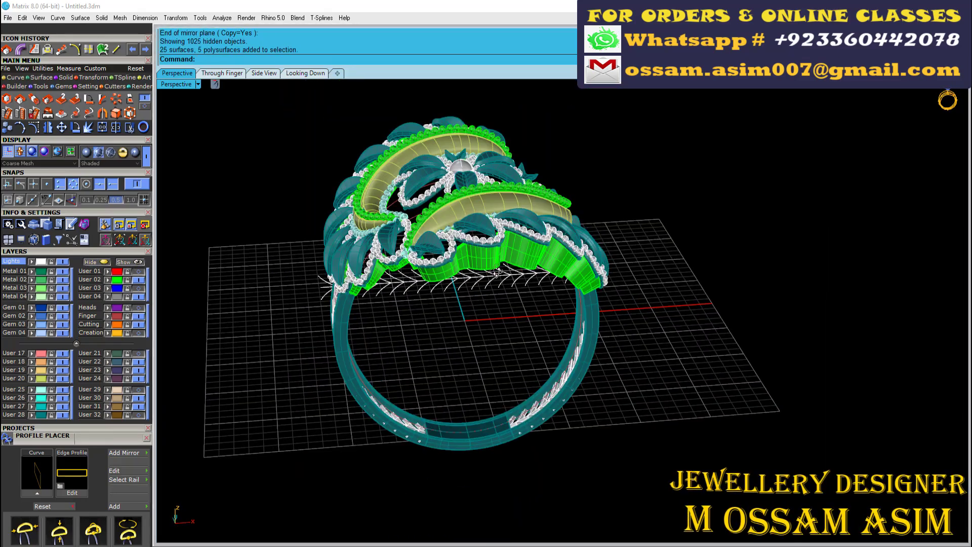
pyautogui.scroll(5, 735, 293)
pyautogui.click(70, 272)
pyautogui.click(104, 262)
# Switch the display to Machine and save the file
pyautogui.click(86, 152)
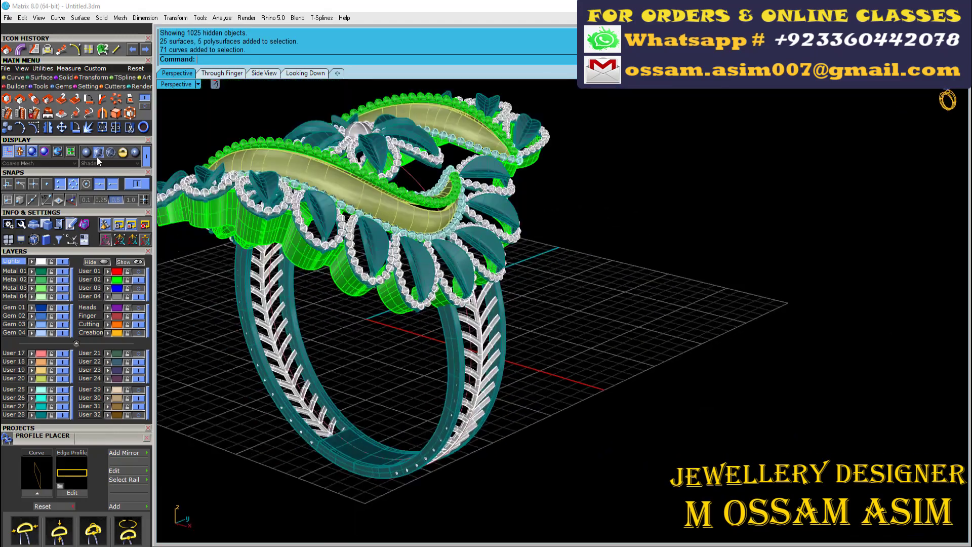
pyautogui.moveTo(355, 304)
pyautogui.mouseDown(button='right')
pyautogui.moveTo(439, 372)
pyautogui.moveTo(780, 272)
pyautogui.moveTo(524, 338)
pyautogui.mouseUp(button='right')
pyautogui.hotkey('ctrl', 's')
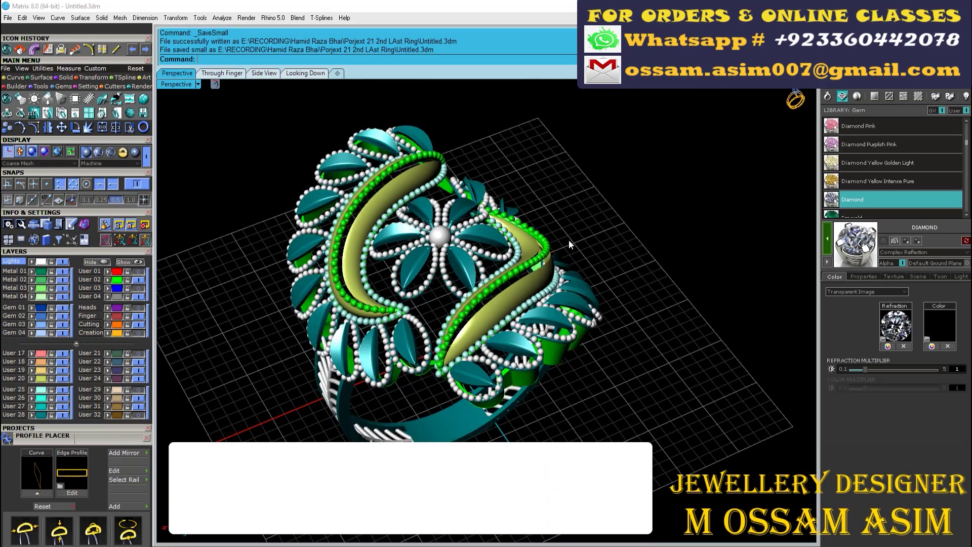
pyautogui.moveTo(569, 239); pyautogui.dragTo(445, 308, button='right')
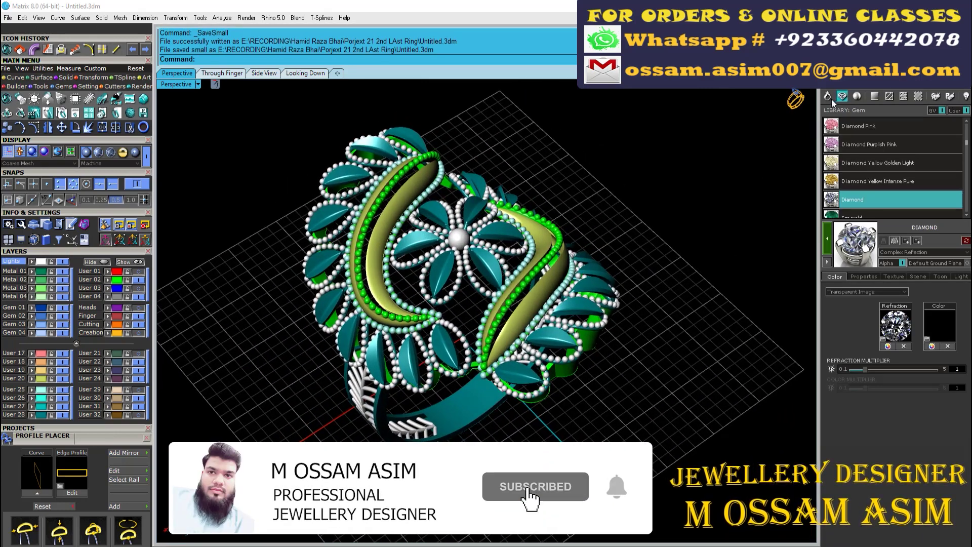
# Select every part of the ring and group it into one object
pyautogui.click(827, 95)
pyautogui.scroll(2, 954, 175)
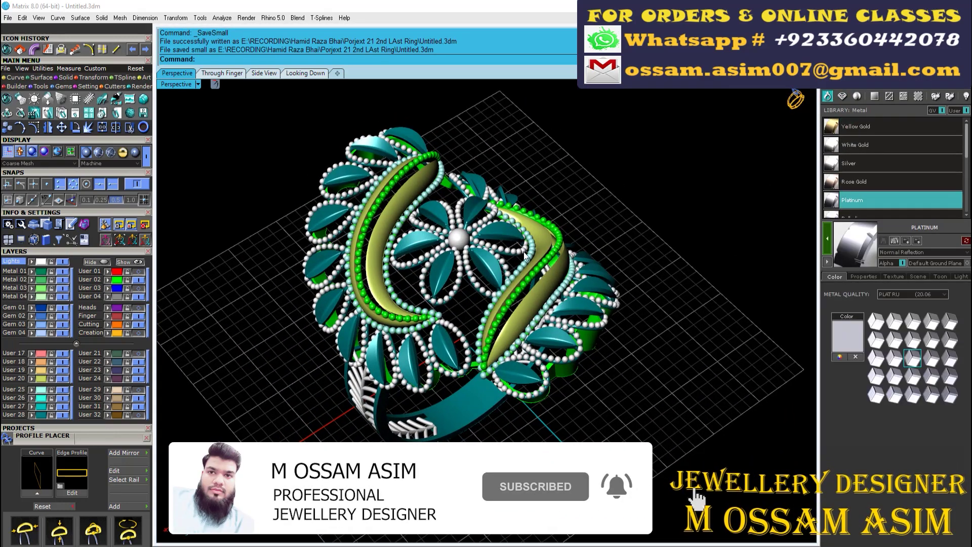
pyautogui.hotkey('ctrl', 'a')
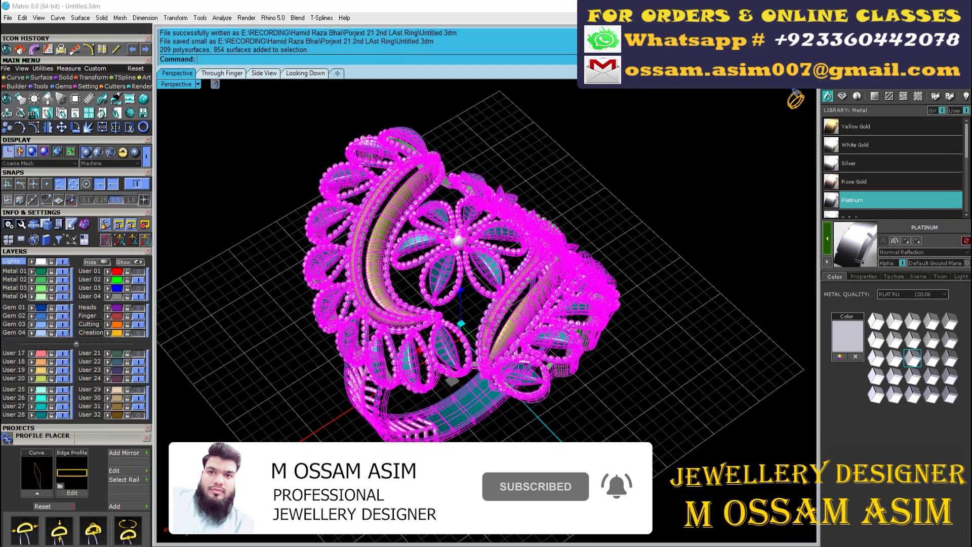
pyautogui.hotkey('ctrl', 'g')
pyautogui.press('Escape')
# Hide the teal leaf layer and apply Yellow Gold to the remaining ring parts
pyautogui.click(62, 415)
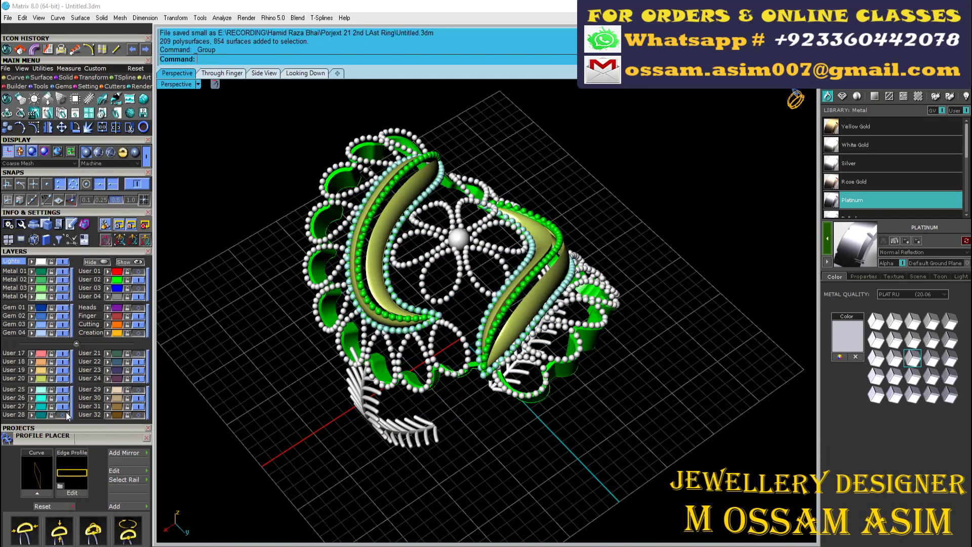
pyautogui.scroll(-3, 486, 304)
pyautogui.moveTo(304, 108); pyautogui.dragTo(579, 434)
pyautogui.click(879, 130)
pyautogui.doubleClick(869, 128)
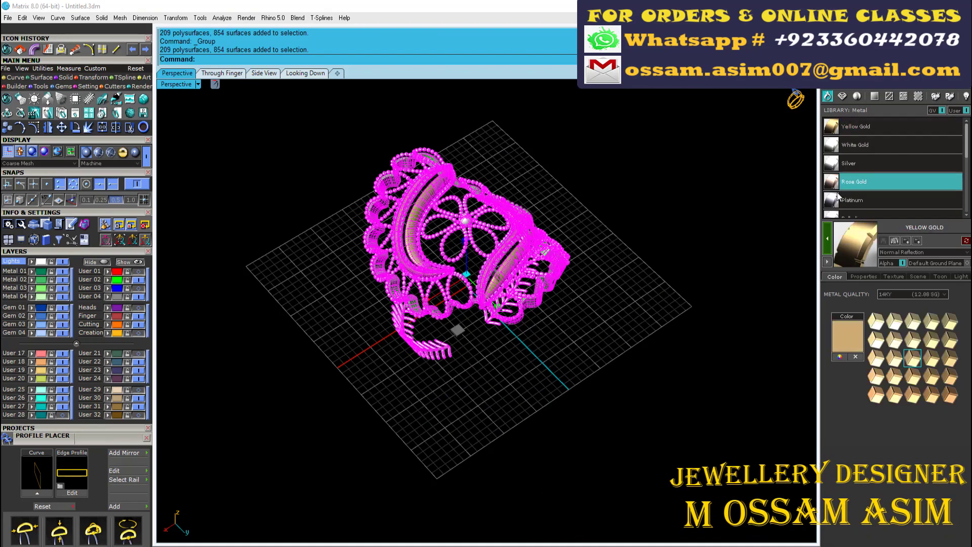
# Apply a metal to the 135 teal leaf pieces, then regroup the whole ring
pyautogui.click(39, 418)
pyautogui.scroll(3, 669, 203)
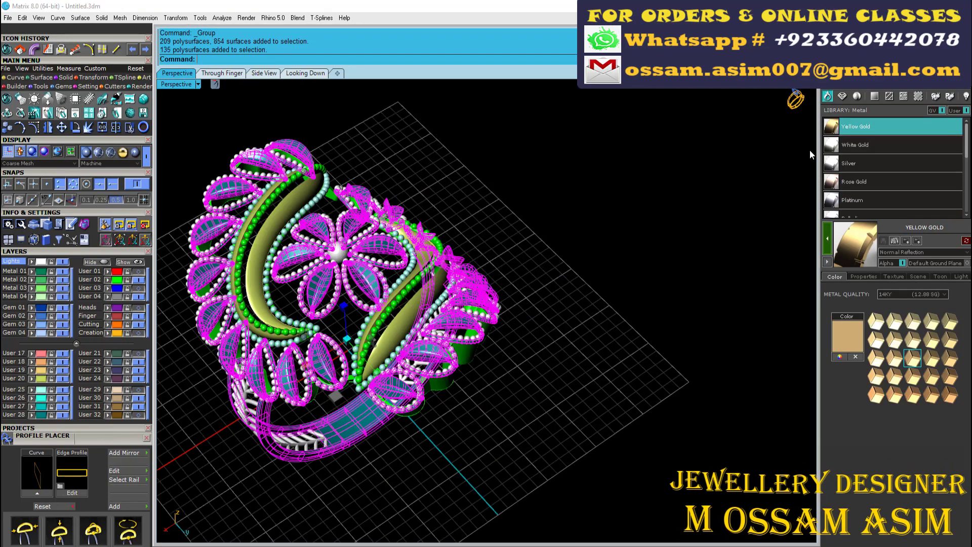
pyautogui.doubleClick(861, 201)
pyautogui.scroll(5, 621, 185)
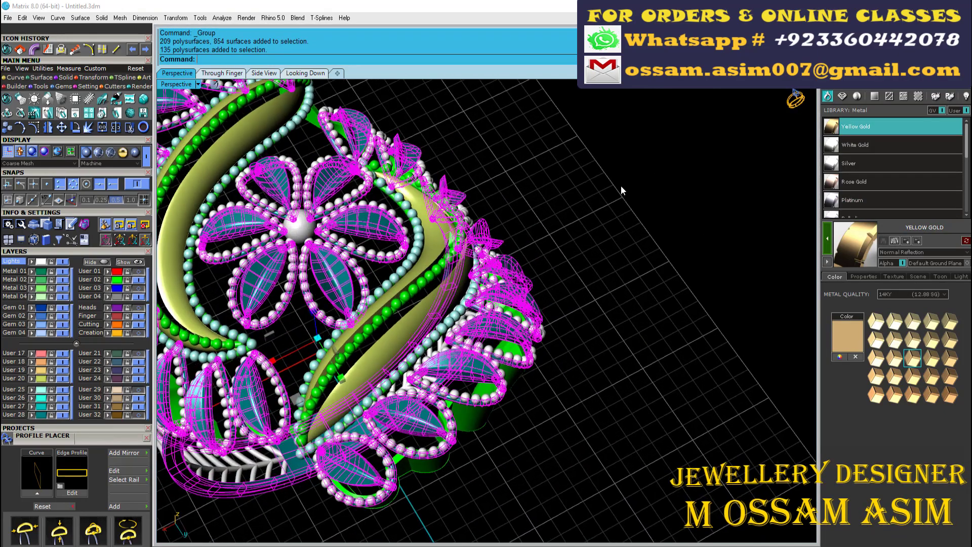
pyautogui.hotkey('ctrl', 'a')
pyautogui.scroll(-3, 278, 390)
pyautogui.hotkey('ctrl', 'g')
pyautogui.hotkey('ctrl', 'g')
pyautogui.hotkey('ctrl', 'g')
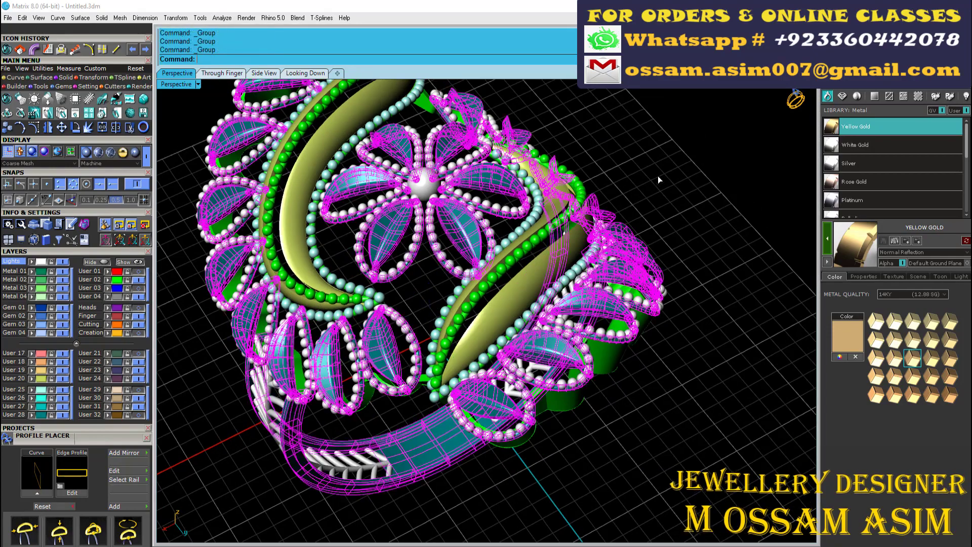
pyautogui.press('Escape')
pyautogui.scroll(-5, 377, 298)
# Change the yellow gold shade and apply Platinum to the leaf pieces
pyautogui.hotkey('ctrl', 'a')
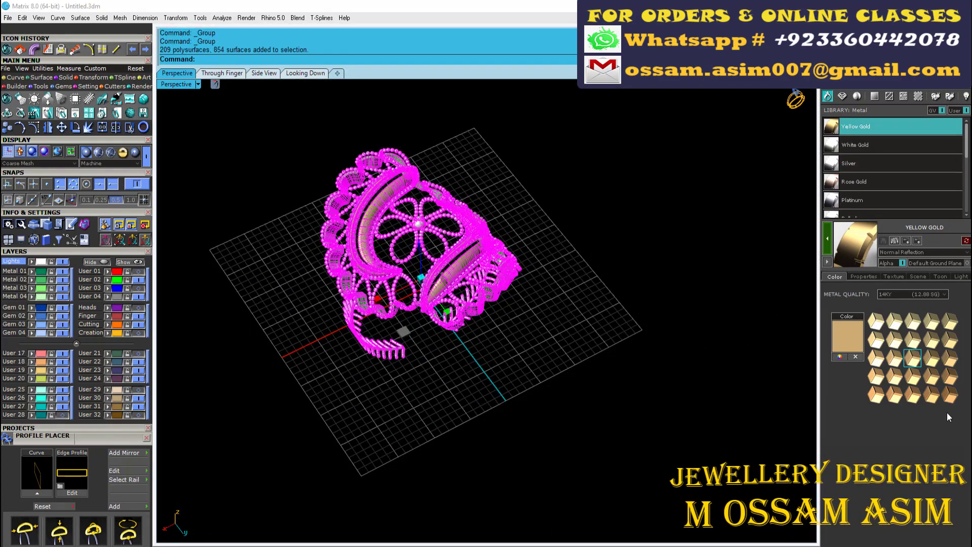
pyautogui.click(930, 394)
pyautogui.press('Escape')
pyautogui.scroll(3, 634, 323)
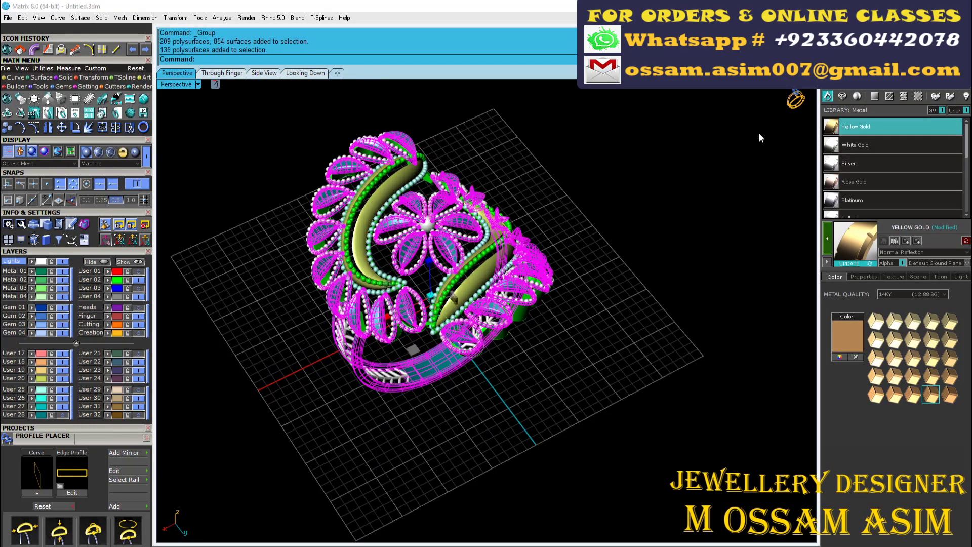
pyautogui.doubleClick(856, 200)
pyautogui.press('Escape')
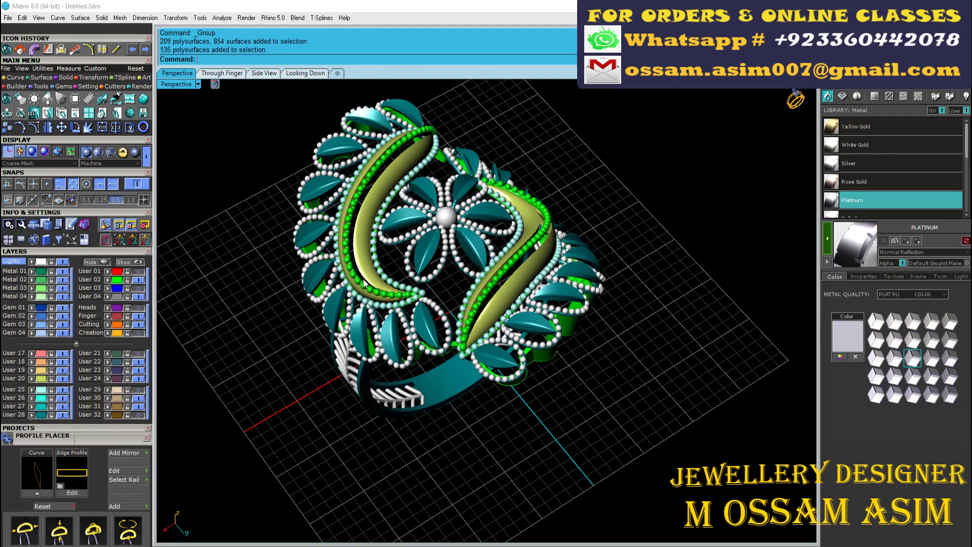
# Zoom in on the ring and select the left gold band
pyautogui.moveTo(456, 253); pyautogui.dragTo(479, 247, button='right')
pyautogui.scroll(5, 394, 230)
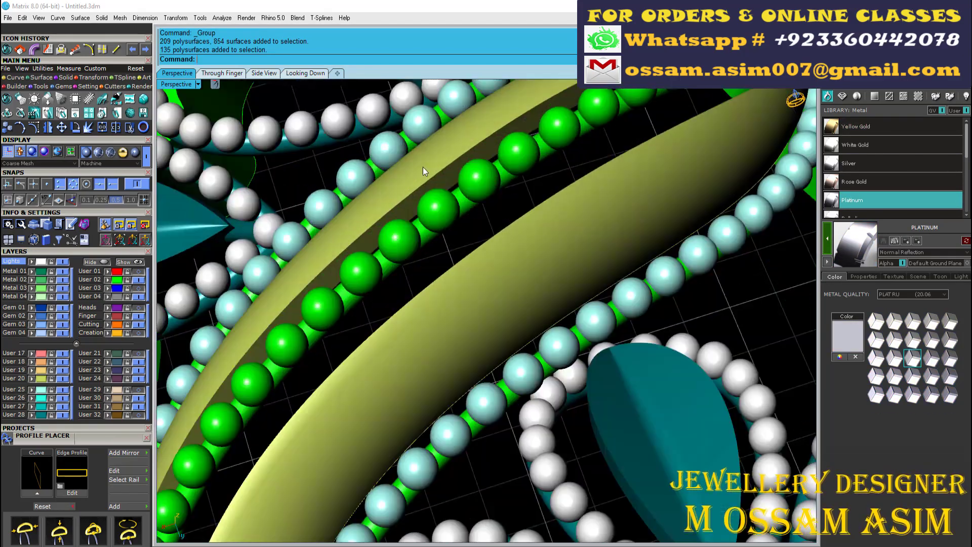
pyautogui.hotkey('ctrl', 'a')
pyautogui.scroll(2, 479, 221)
pyautogui.click(512, 230)
pyautogui.scroll(-5, 396, 213)
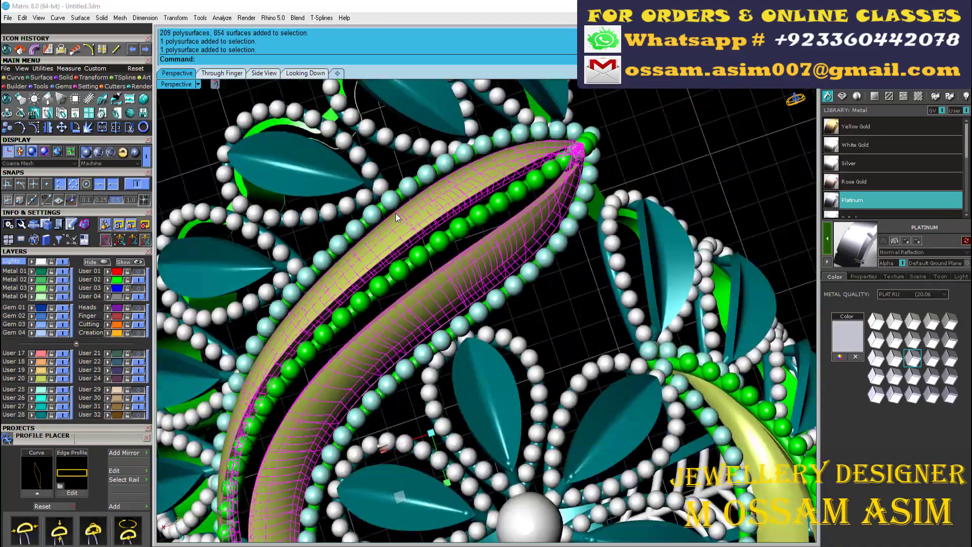
pyautogui.scroll(3, 566, 455)
pyautogui.scroll(-3, 507, 385)
pyautogui.scroll(-3, 443, 310)
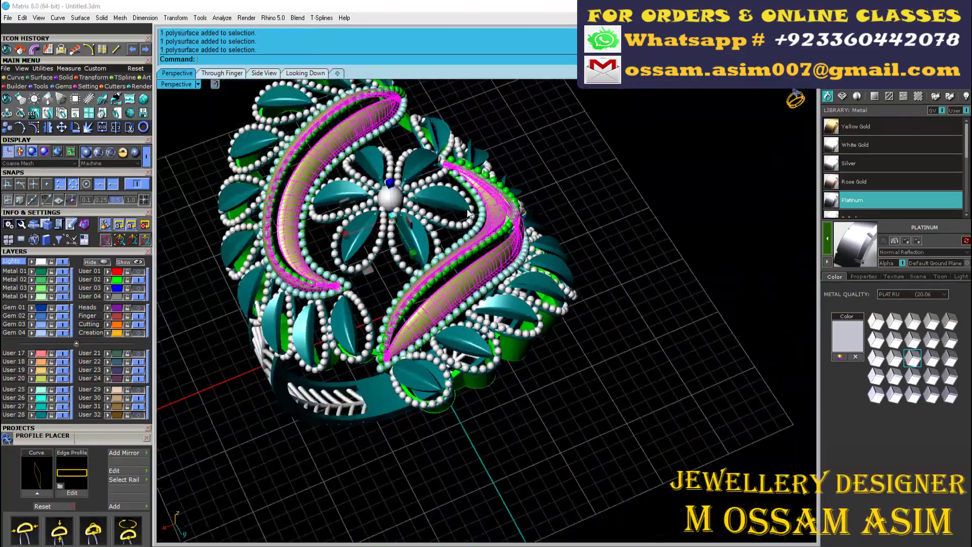
pyautogui.scroll(3, 643, 230)
# Apply the Golden pearl material to the band and adjust its Body Color
pyautogui.click(858, 96)
pyautogui.click(880, 183)
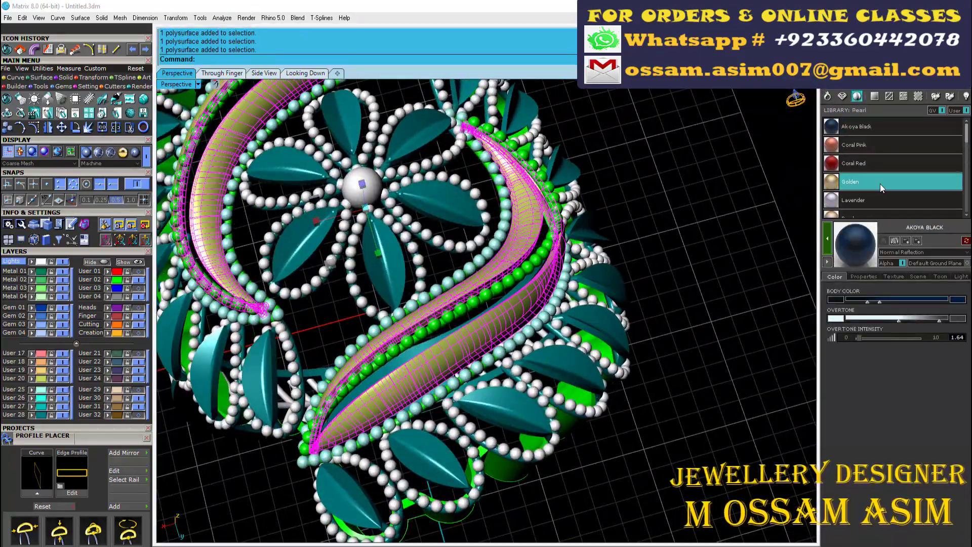
pyautogui.click(909, 302)
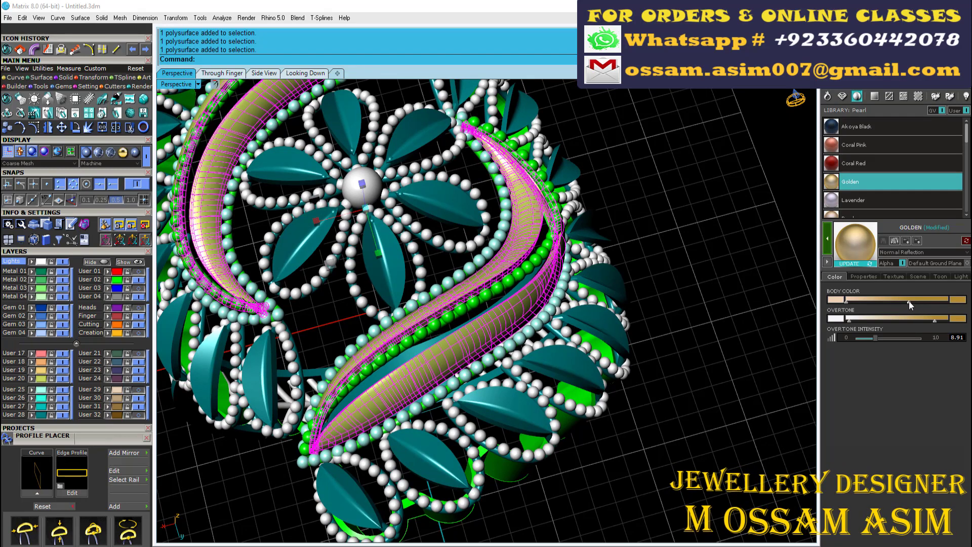
pyautogui.click(848, 264)
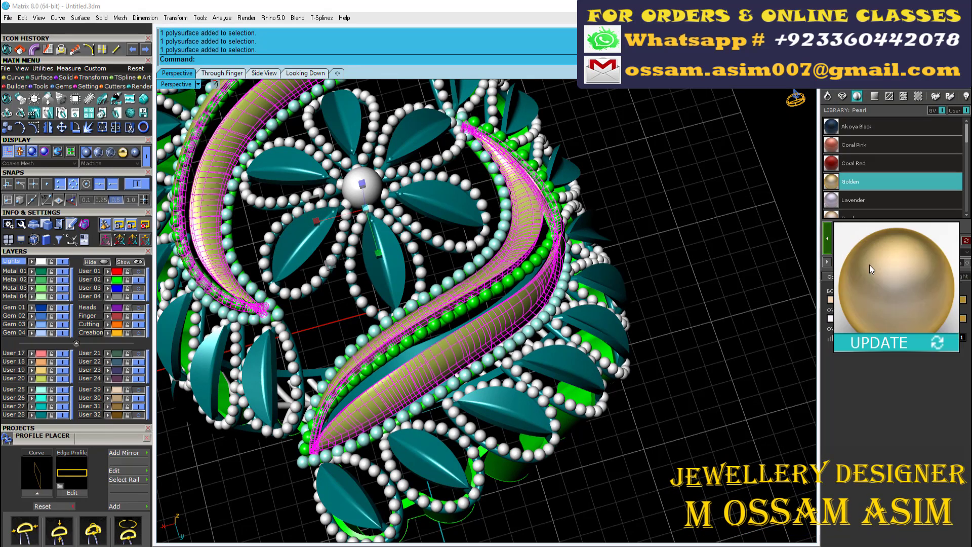
pyautogui.click(828, 234)
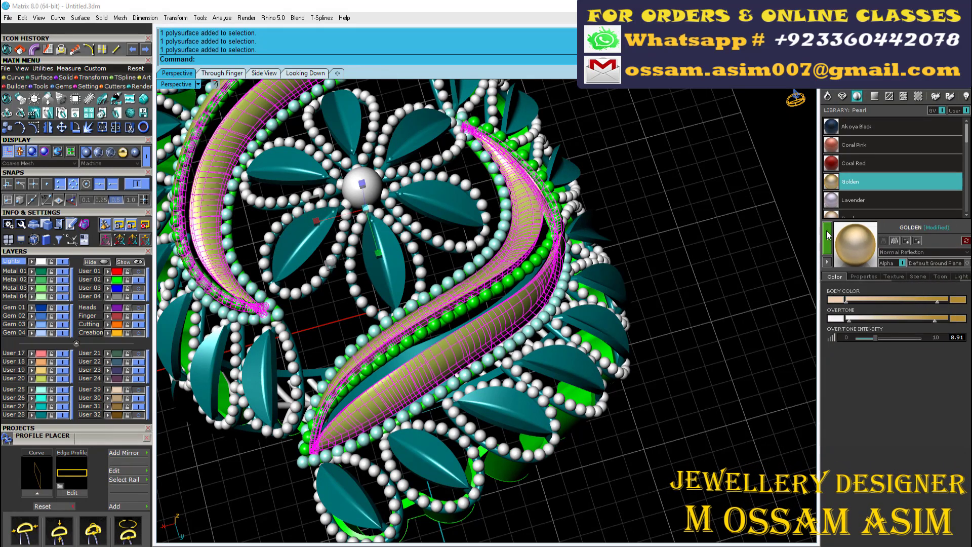
# Orbit the view lower and start a V-Ray render of the ring
pyautogui.scroll(-3, 500, 318)
pyautogui.scroll(-3, 500, 318)
pyautogui.moveTo(509, 203)
pyautogui.mouseDown(button='right')
pyautogui.moveTo(521, 307)
pyautogui.moveTo(462, 309)
pyautogui.mouseUp(button='right')
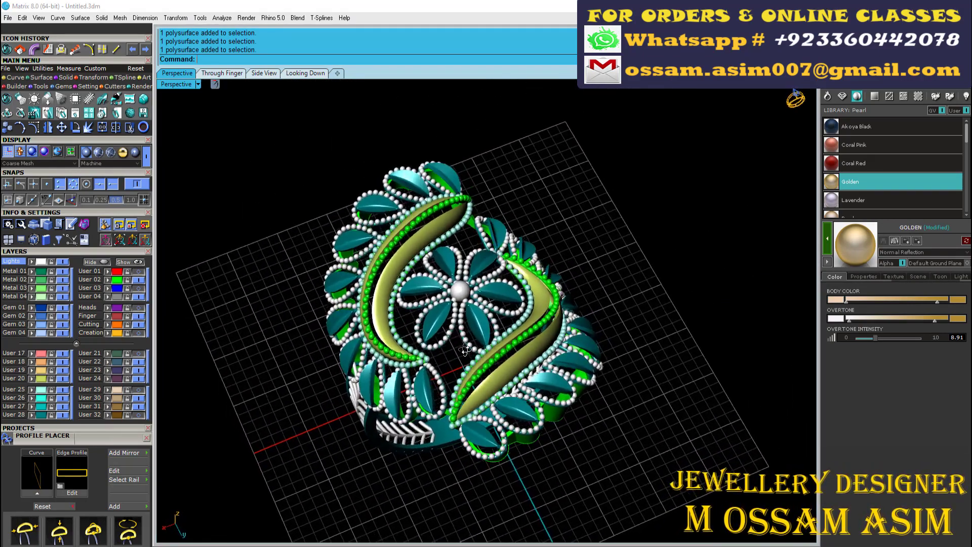
pyautogui.click(705, 162)
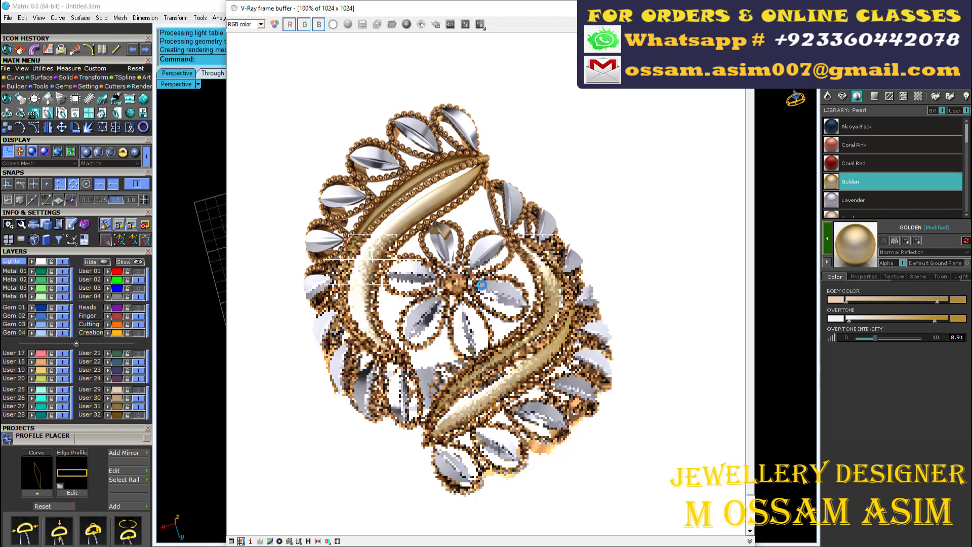
pyautogui.click(747, 144)
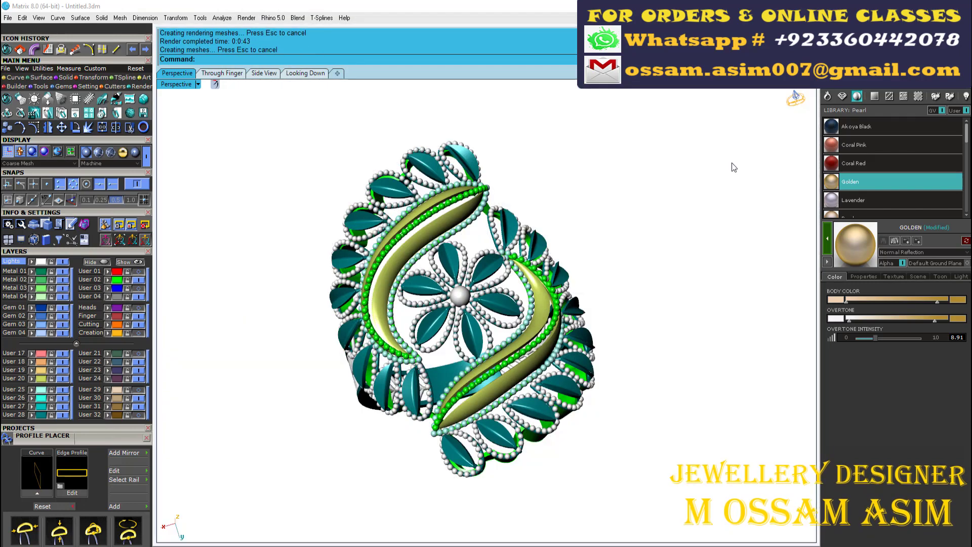
pyautogui.click(732, 162)
# Apply Black Matte to the ground plane, orbit slightly, and render the ring in V-Ray
pyautogui.click(906, 164)
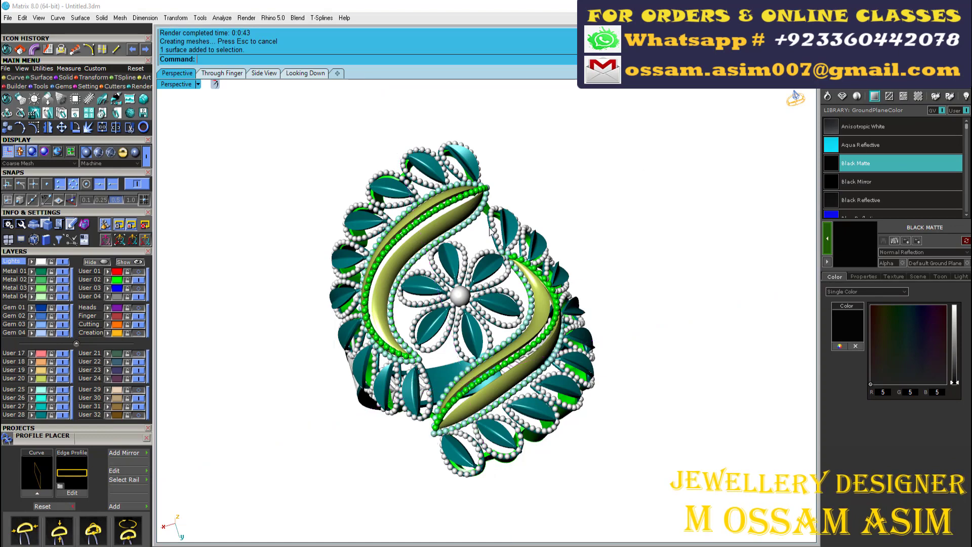
pyautogui.moveTo(485, 212)
pyautogui.mouseDown(button='right')
pyautogui.moveTo(488, 230)
pyautogui.moveTo(777, 95)
pyautogui.mouseUp(button='right')
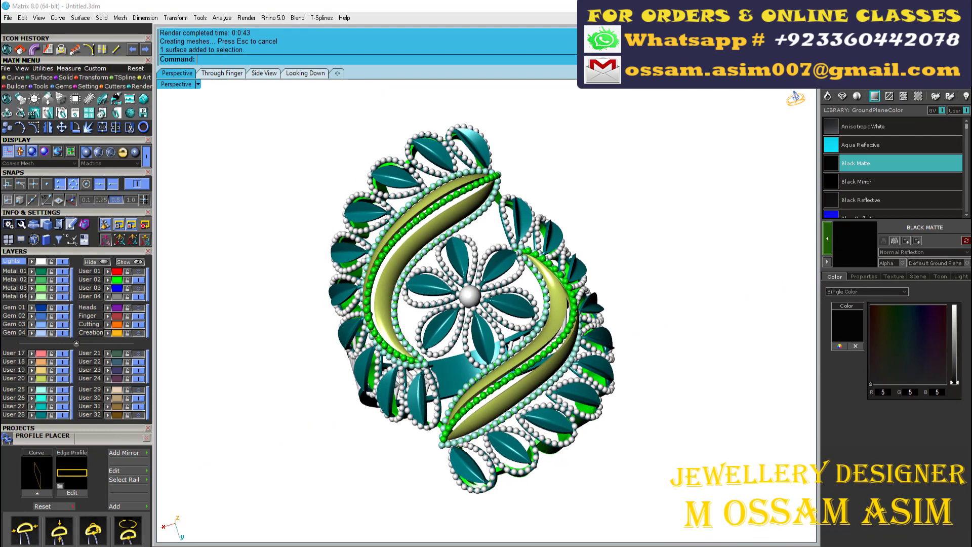
pyautogui.click(795, 96)
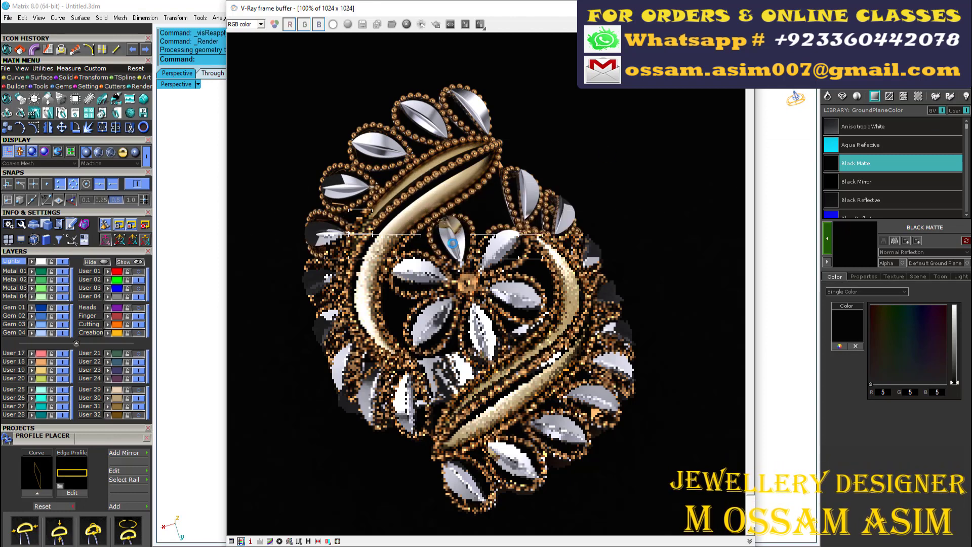
pyautogui.scroll(2, 472, 177)
pyautogui.scroll(2, 450, 179)
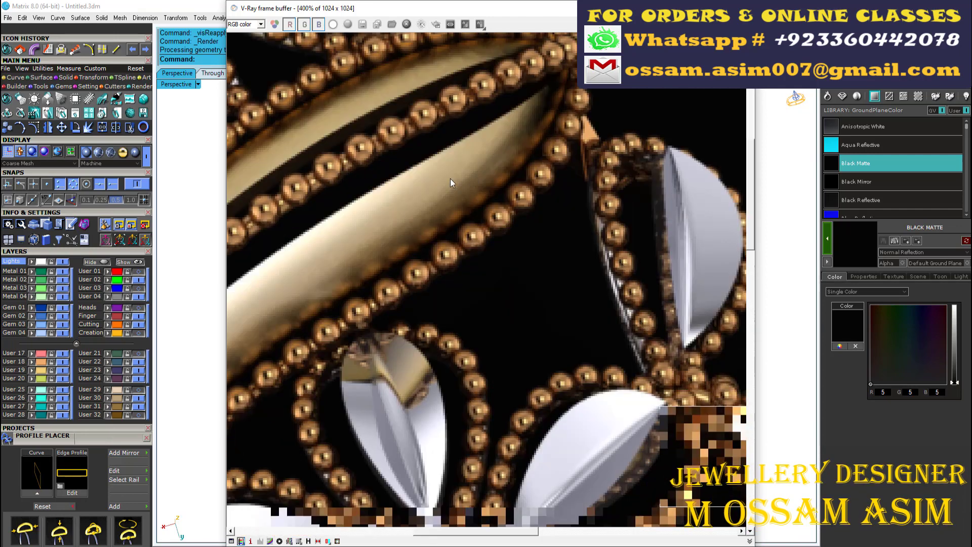
pyautogui.scroll(-3, 452, 176)
pyautogui.scroll(-3, 454, 180)
pyautogui.scroll(2, 454, 179)
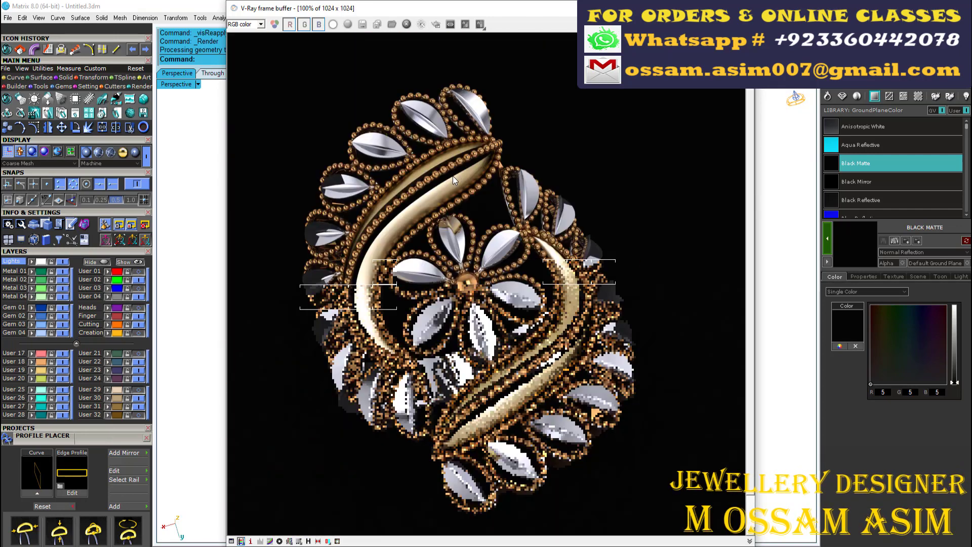